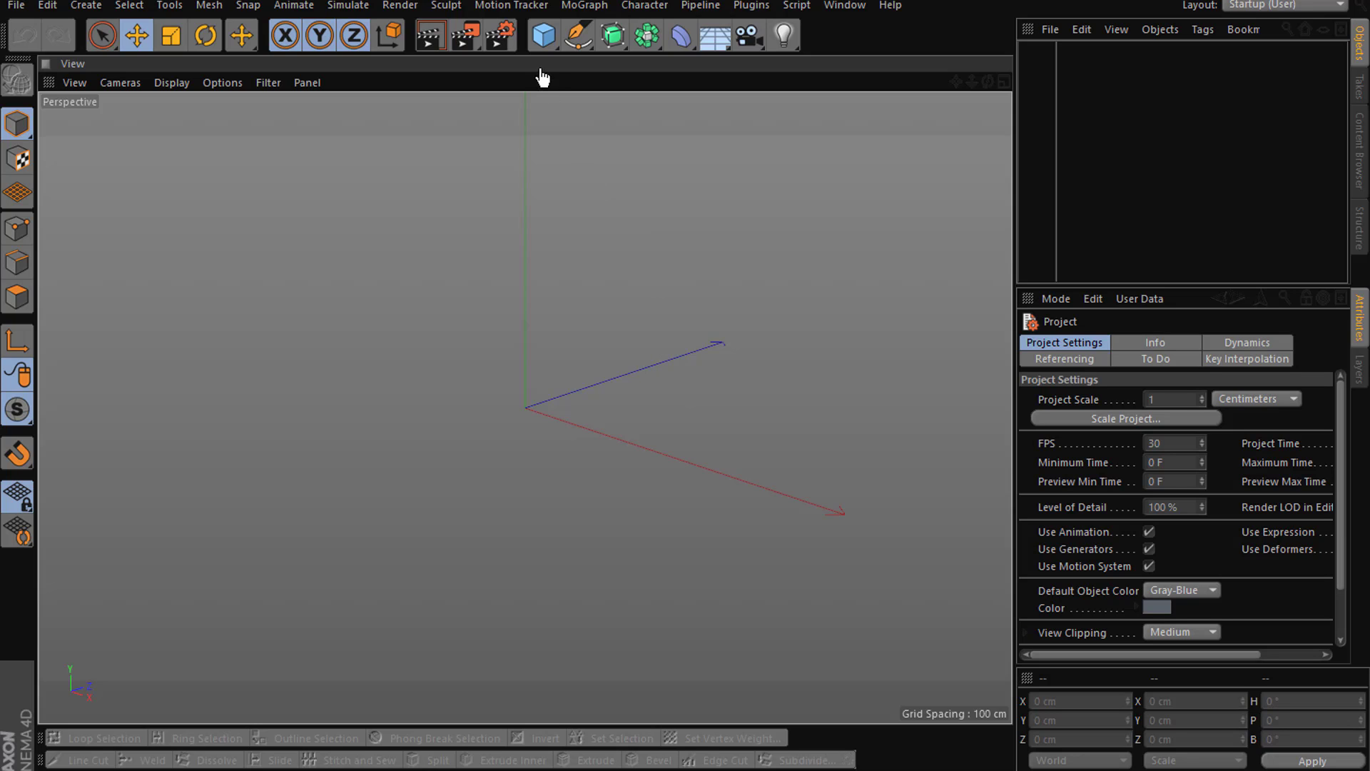
- Add a plane primitive to the empty scene and convert it to an editable polygon object
drag(546, 40, 716, 105)
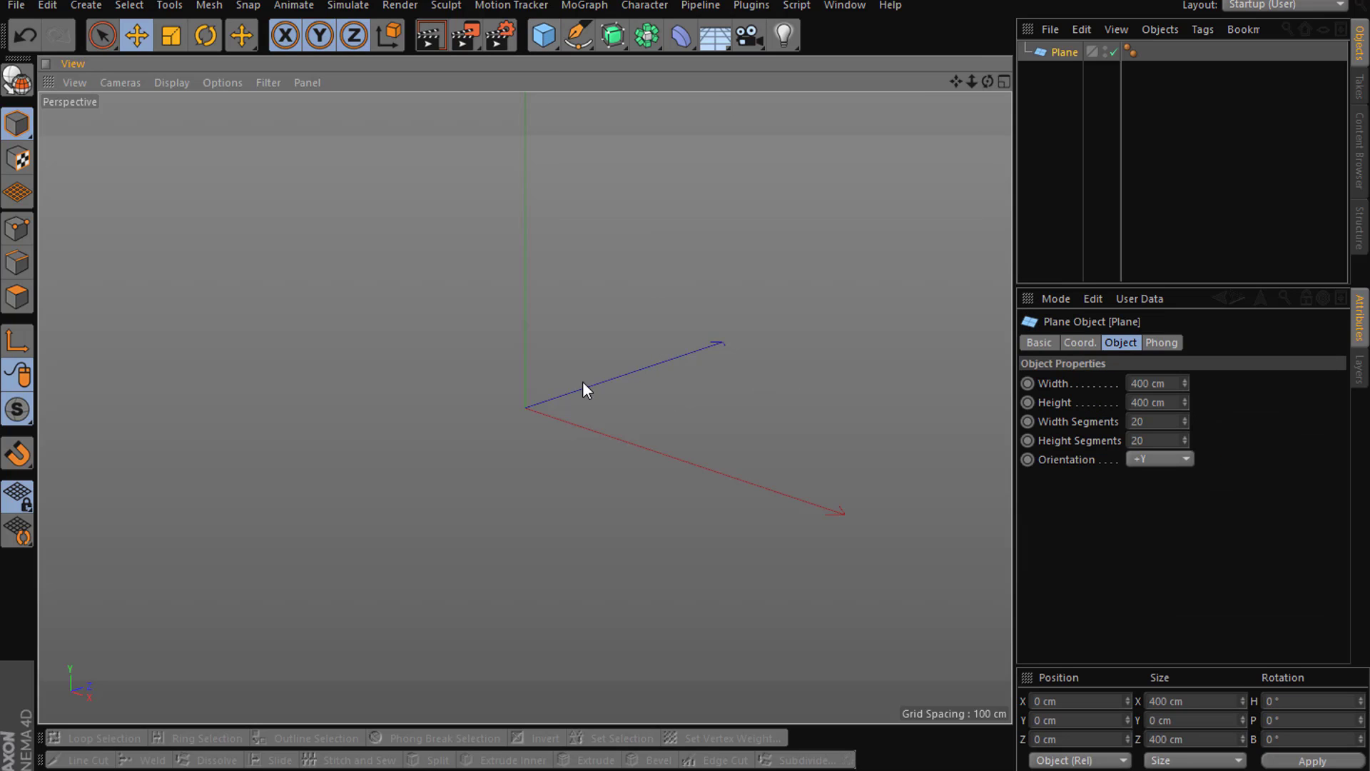
right_click(392, 237)
click(140, 285)
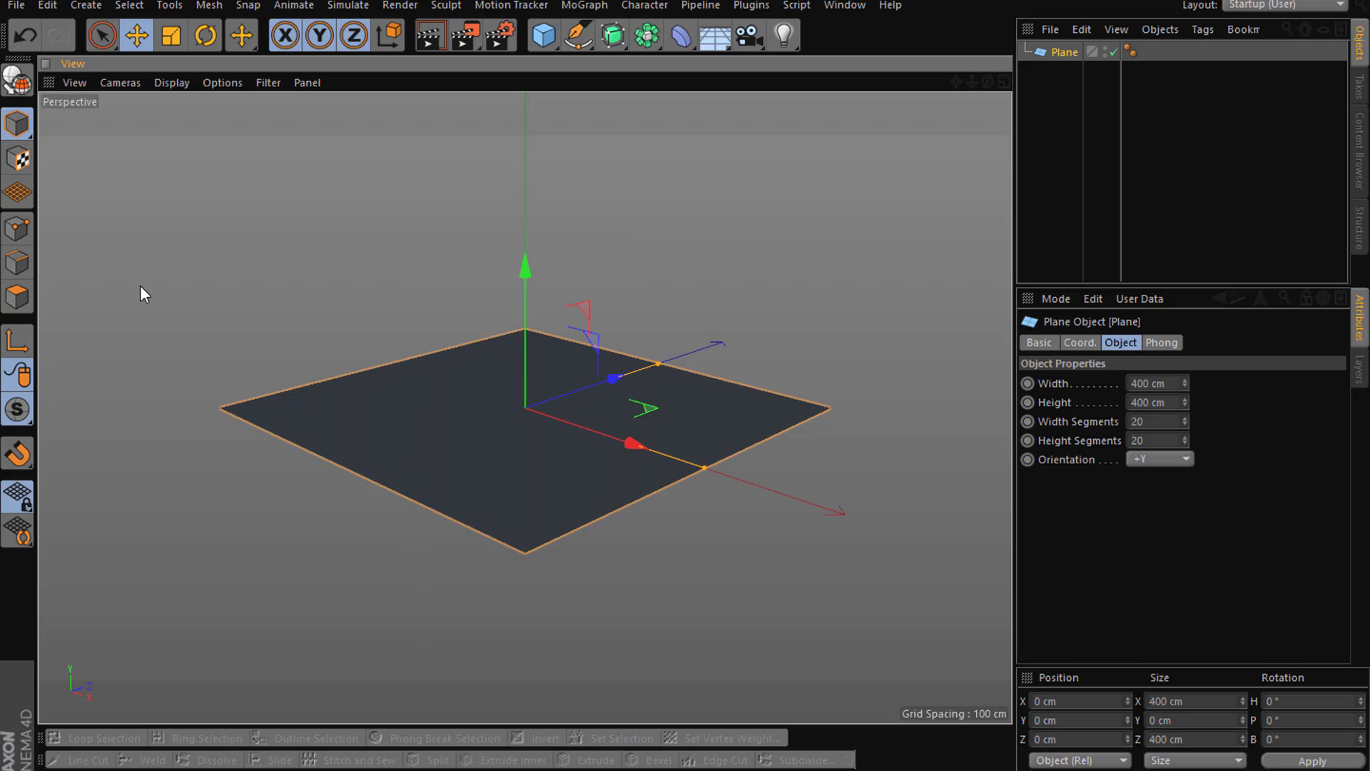
click(17, 79)
- Examine the modeling commands available for the plane in point, edge and polygon modes
click(19, 229)
right_click(290, 197)
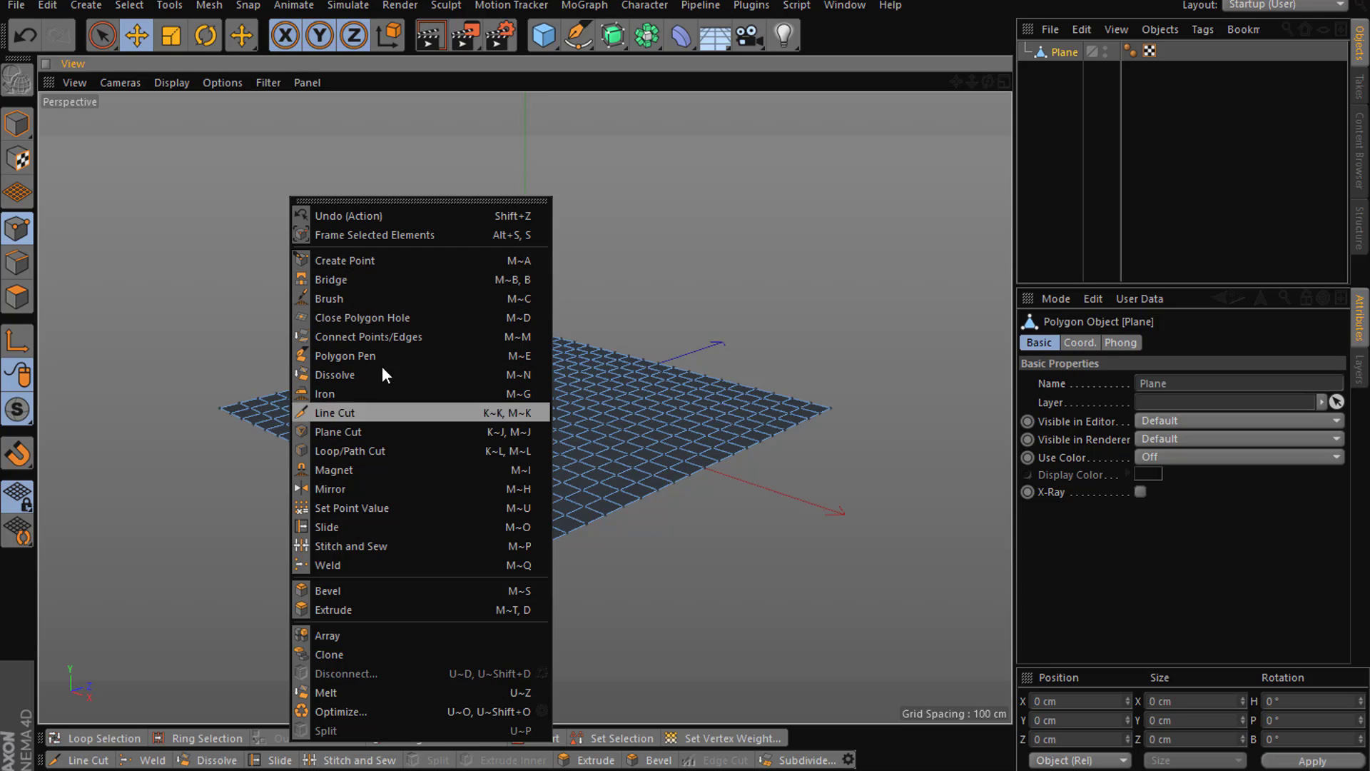
click(23, 310)
click(19, 269)
click(17, 265)
right_click(294, 280)
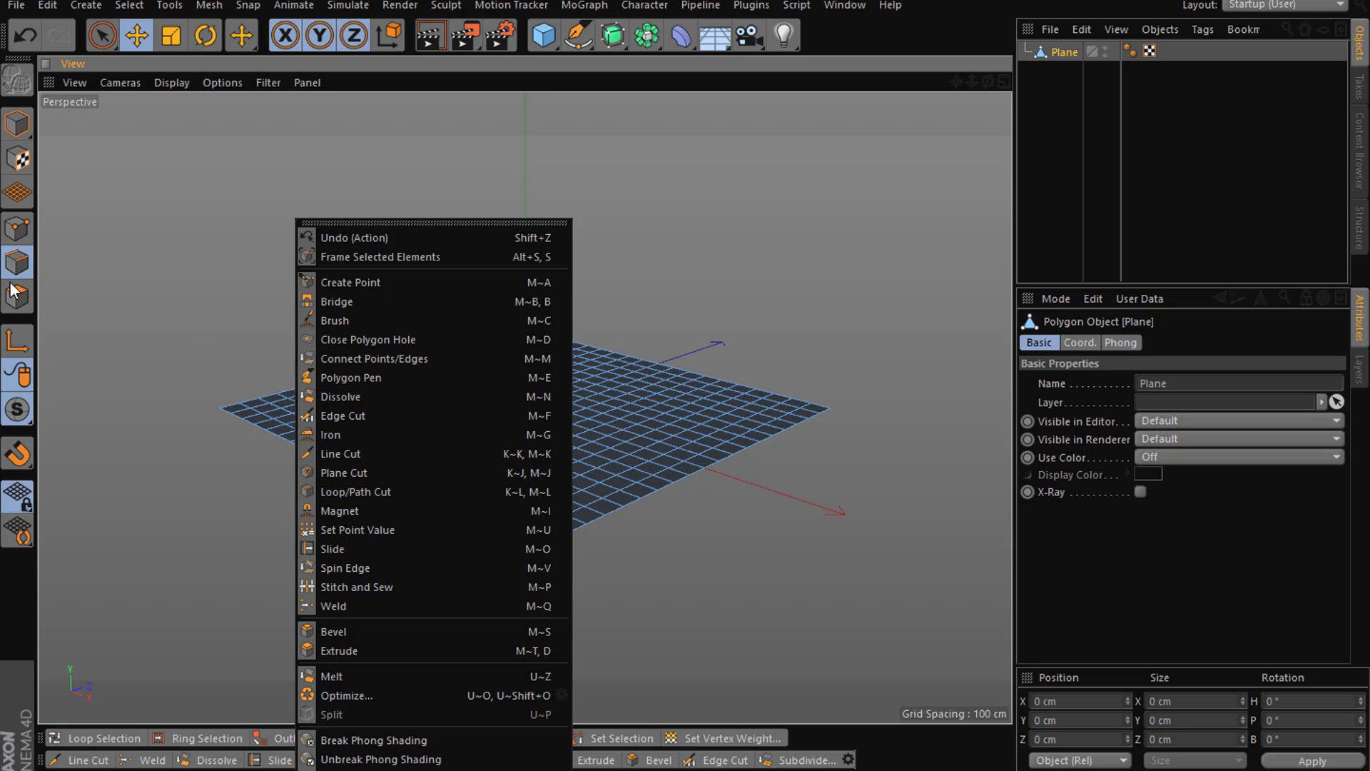
click(191, 238)
right_click(404, 249)
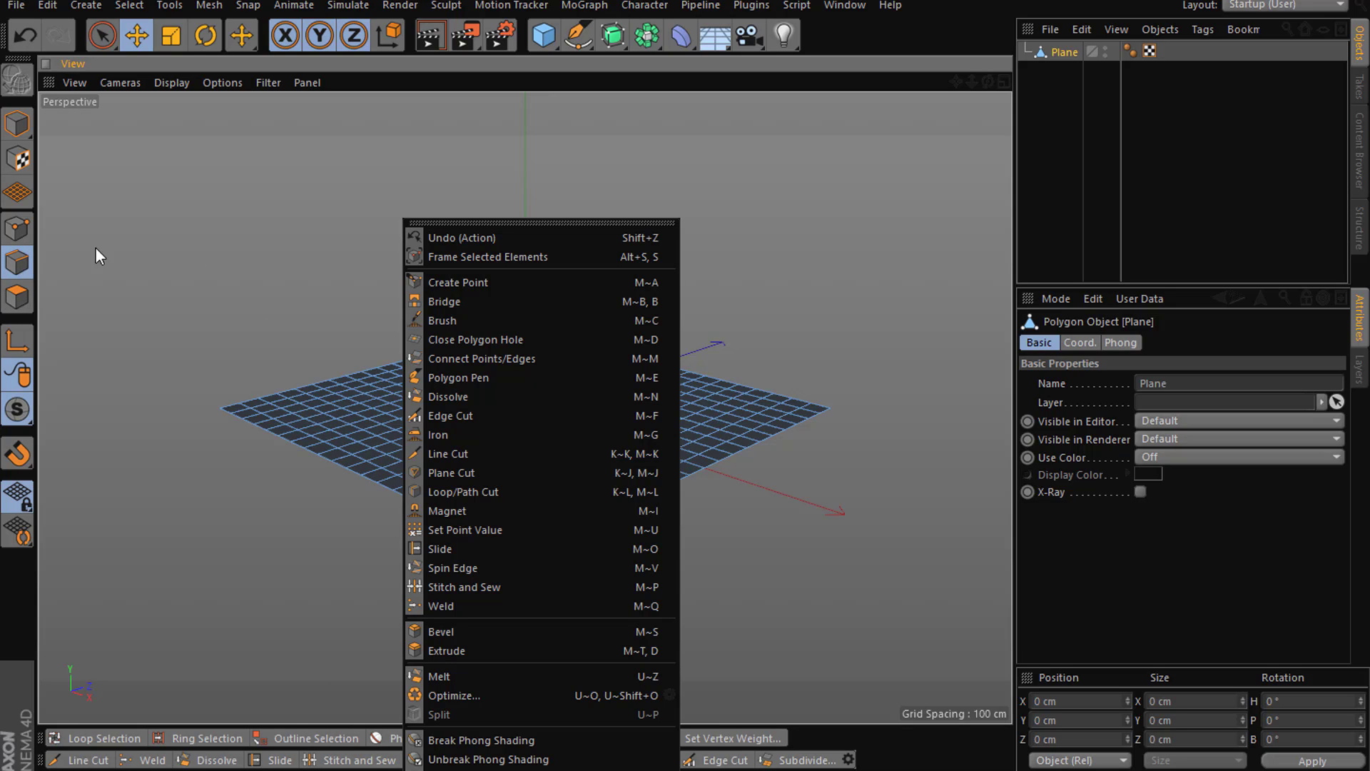
key(Escape)
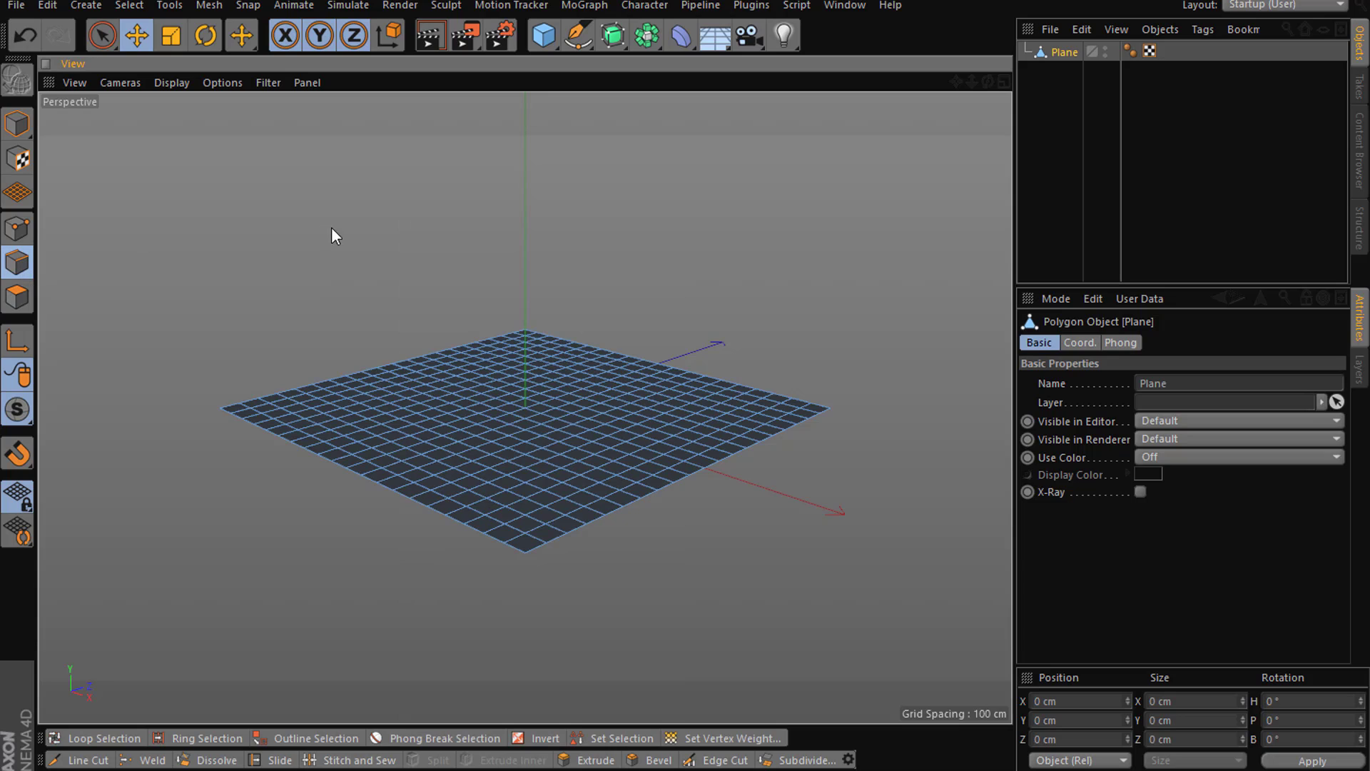
right_click(295, 227)
click(17, 296)
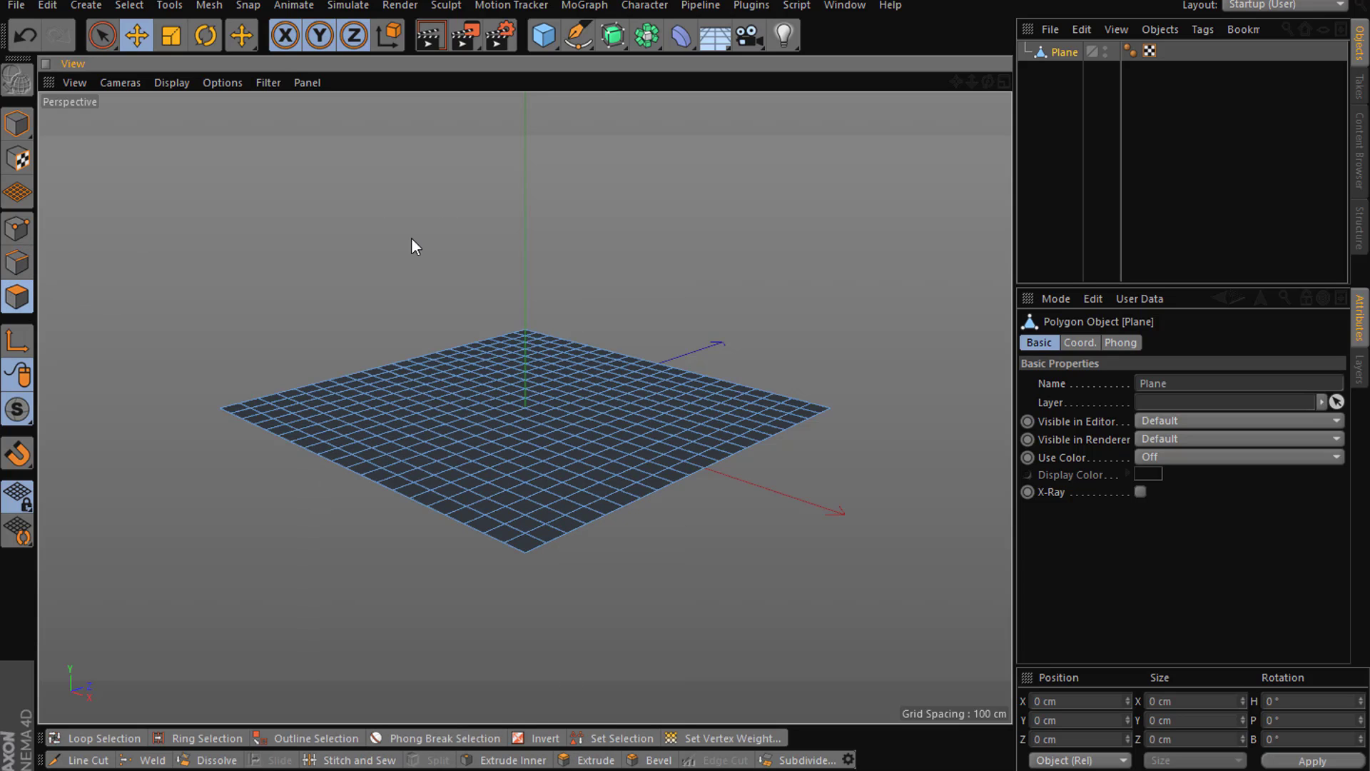
click(102, 40)
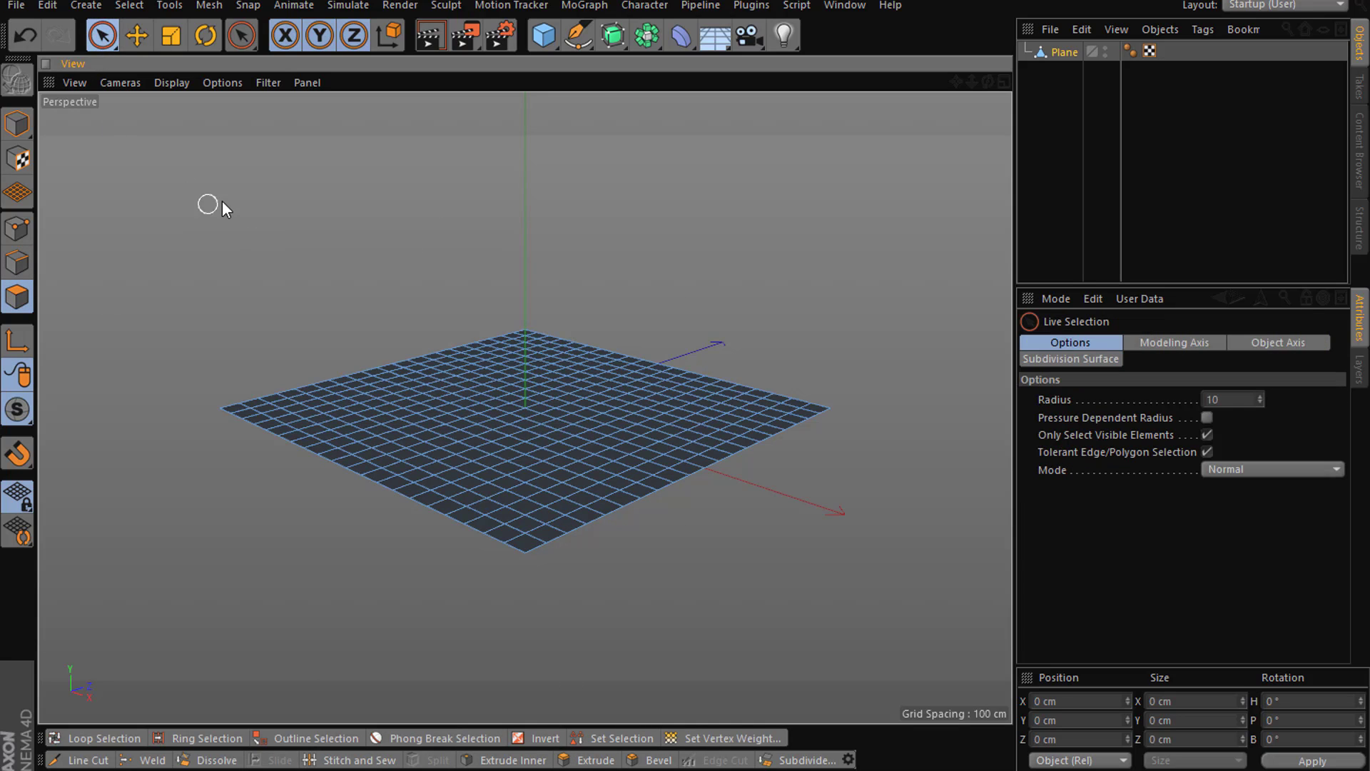
right_click(182, 354)
click(181, 355)
- Return to model mode and examine the mesh commands, including those for Axis Center
click(20, 134)
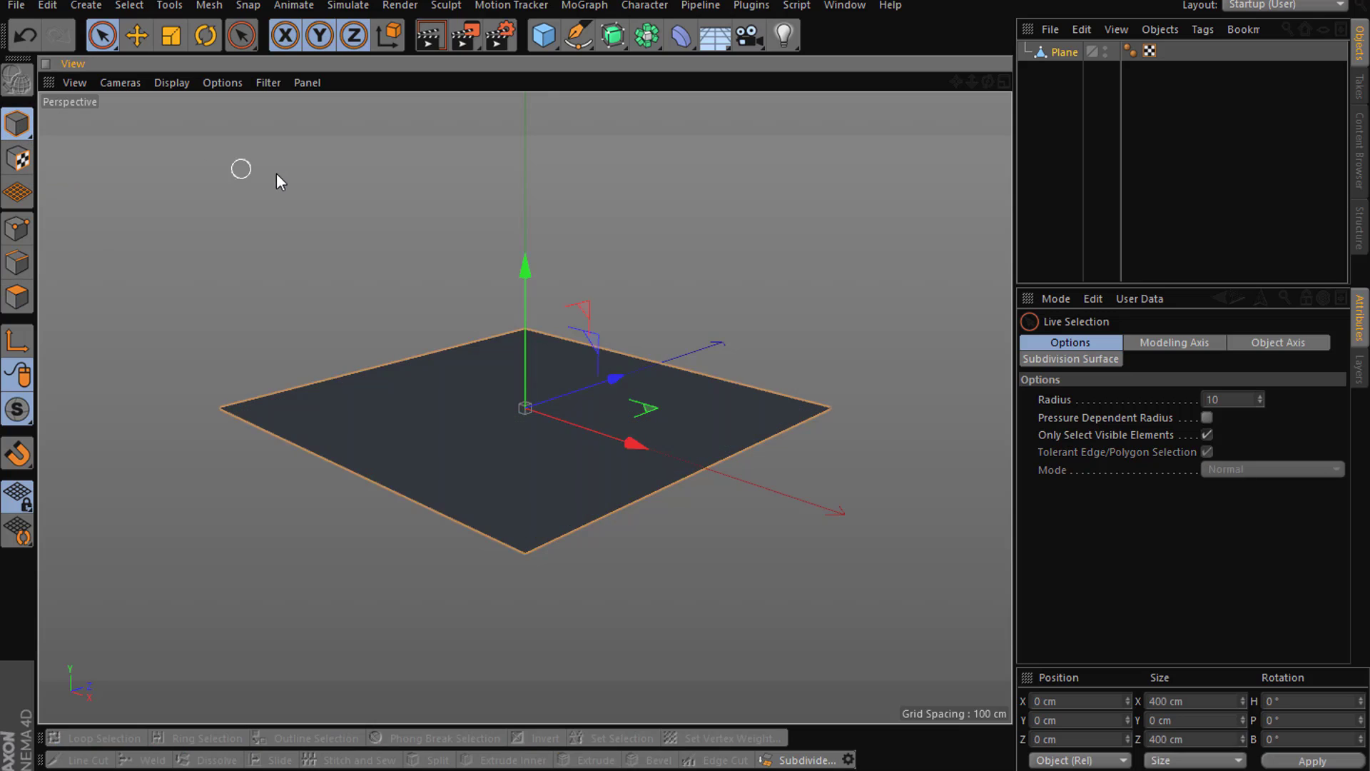
click(280, 173)
click(208, 5)
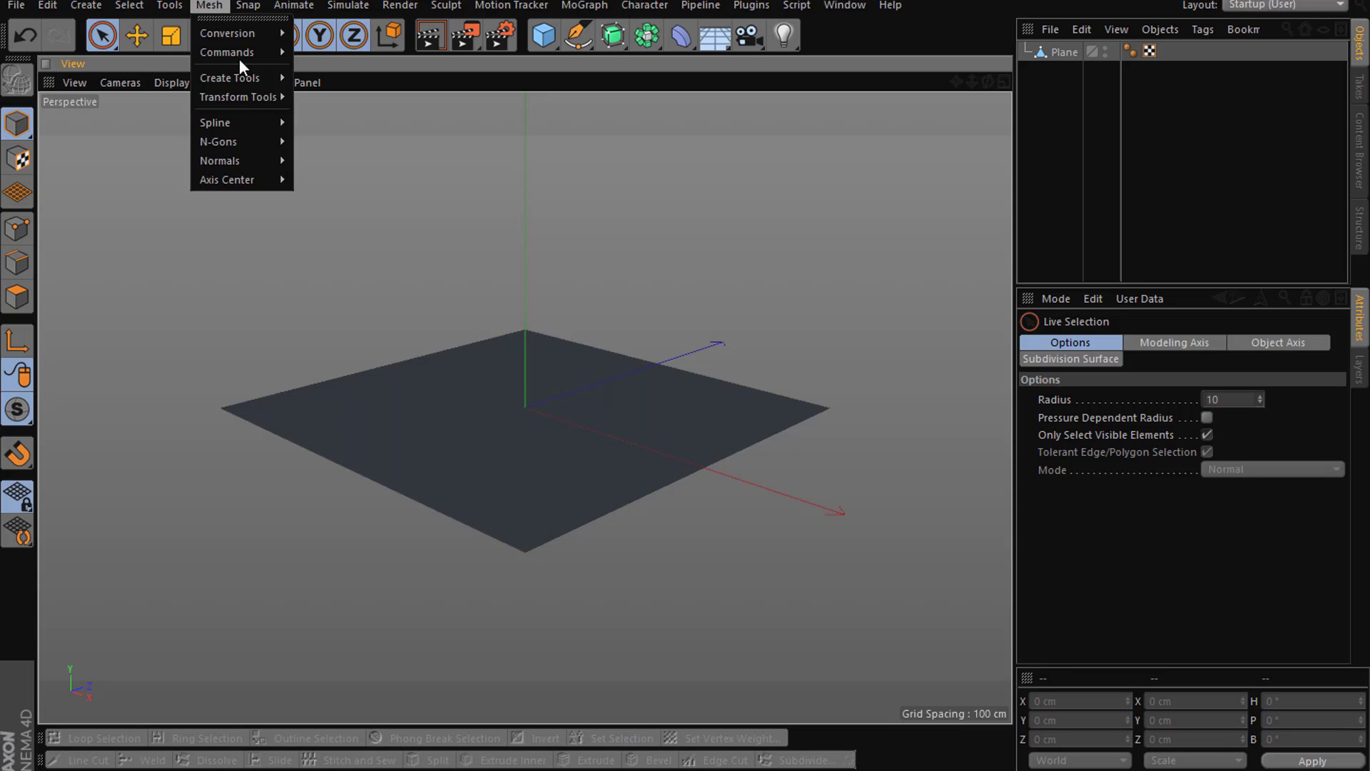
mouse_move(242, 180)
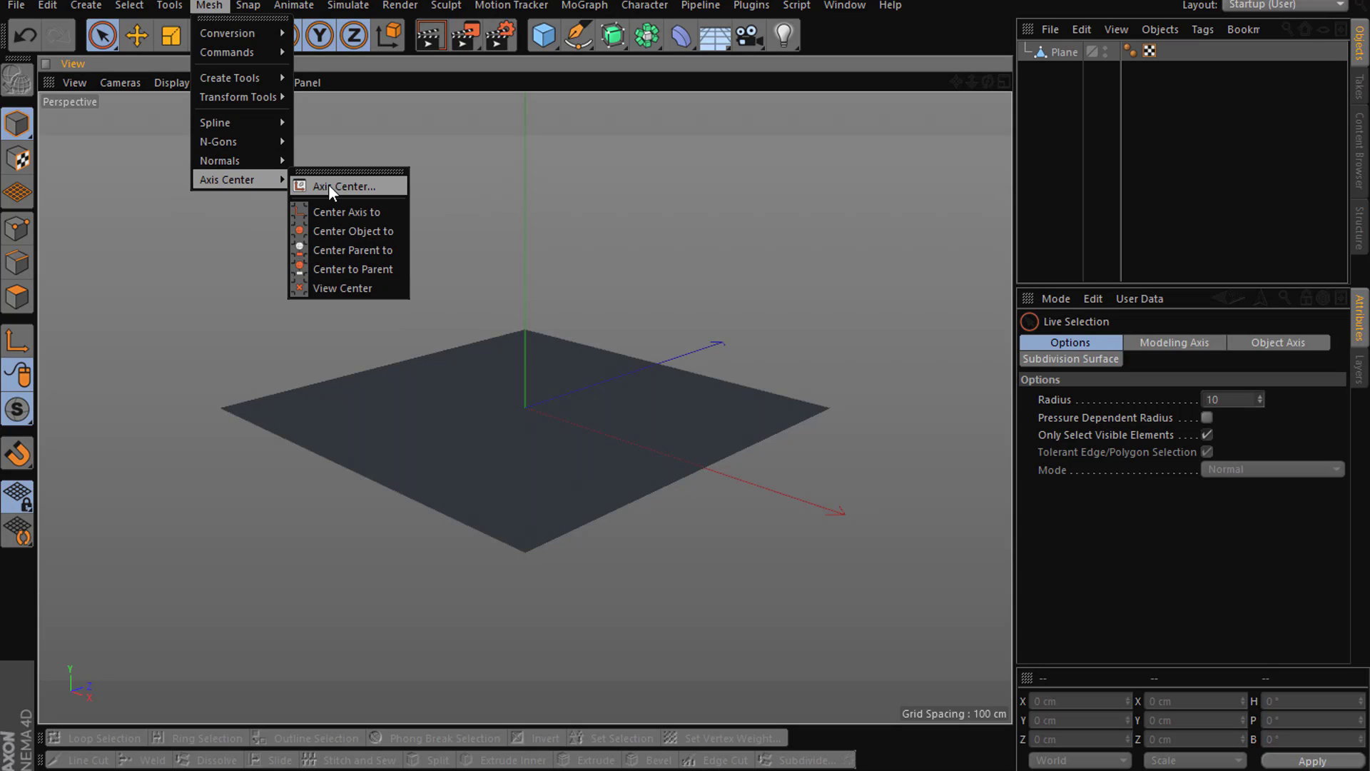
click(186, 237)
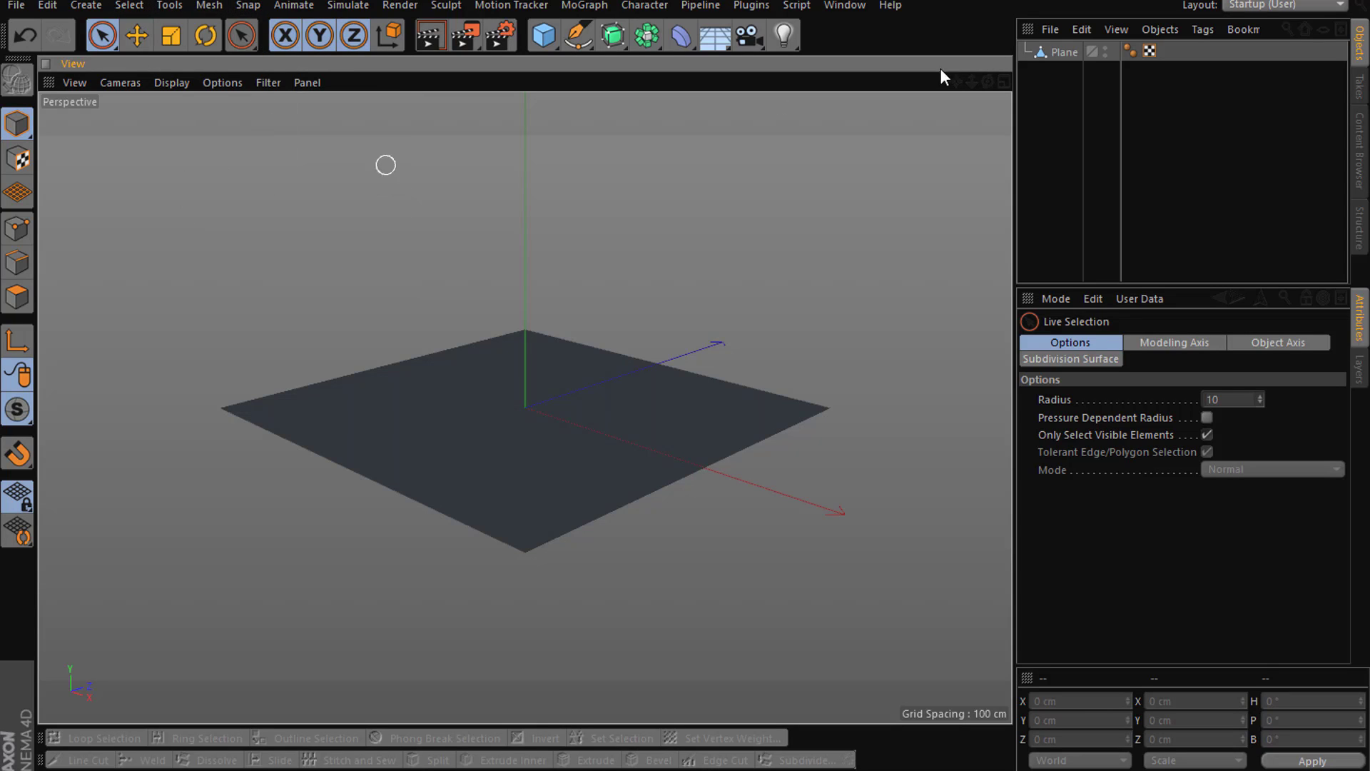
- Replace the plane with a new plane primitive that has 4 width segments and 4 height segments
click(1047, 52)
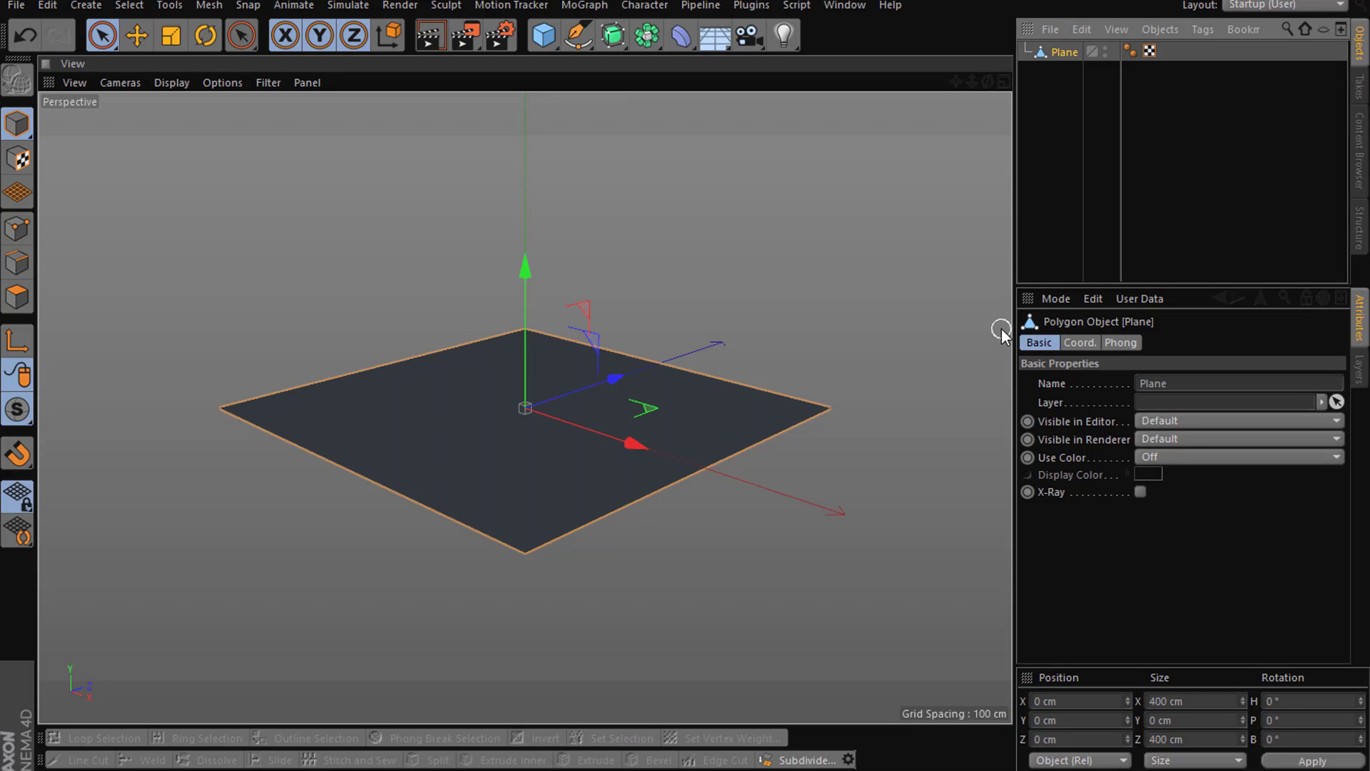
key(Delete)
click(544, 34)
click(685, 97)
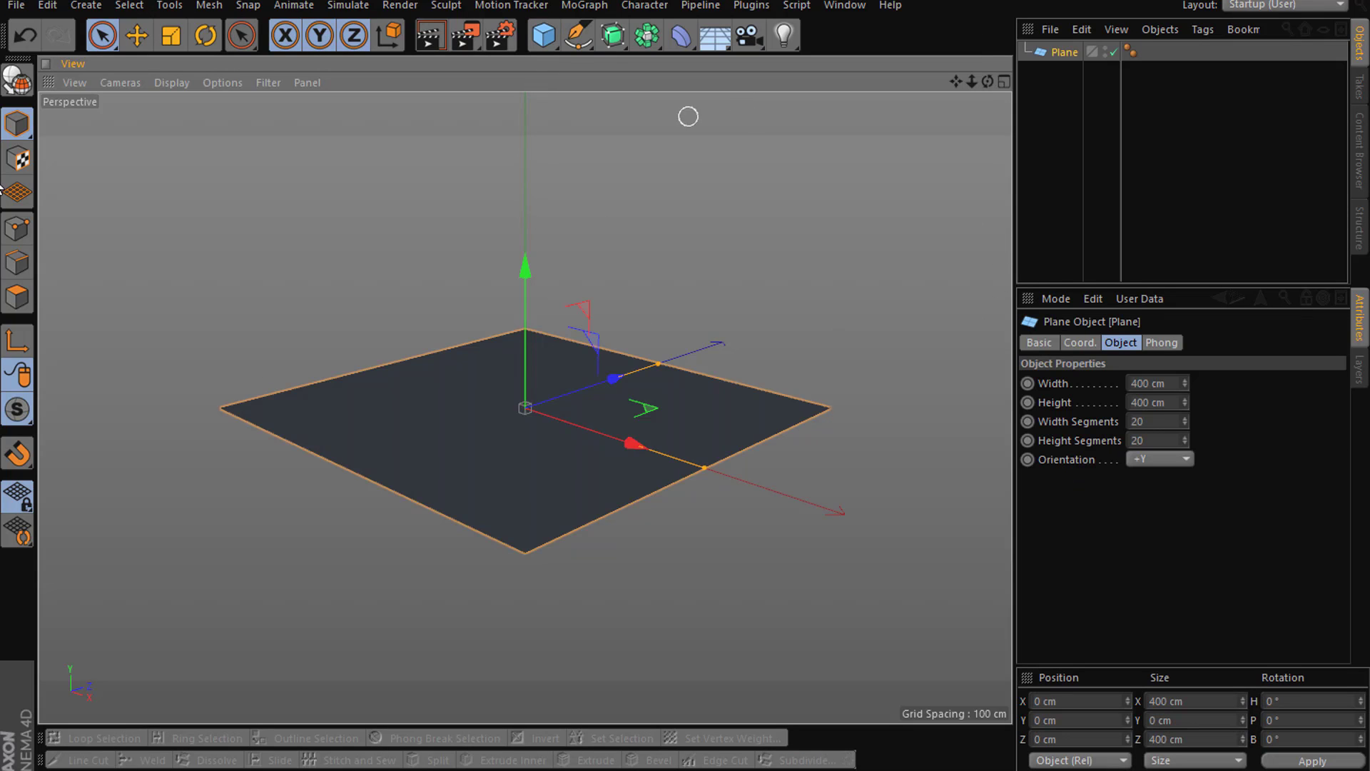
double_click(1171, 420)
text(4)
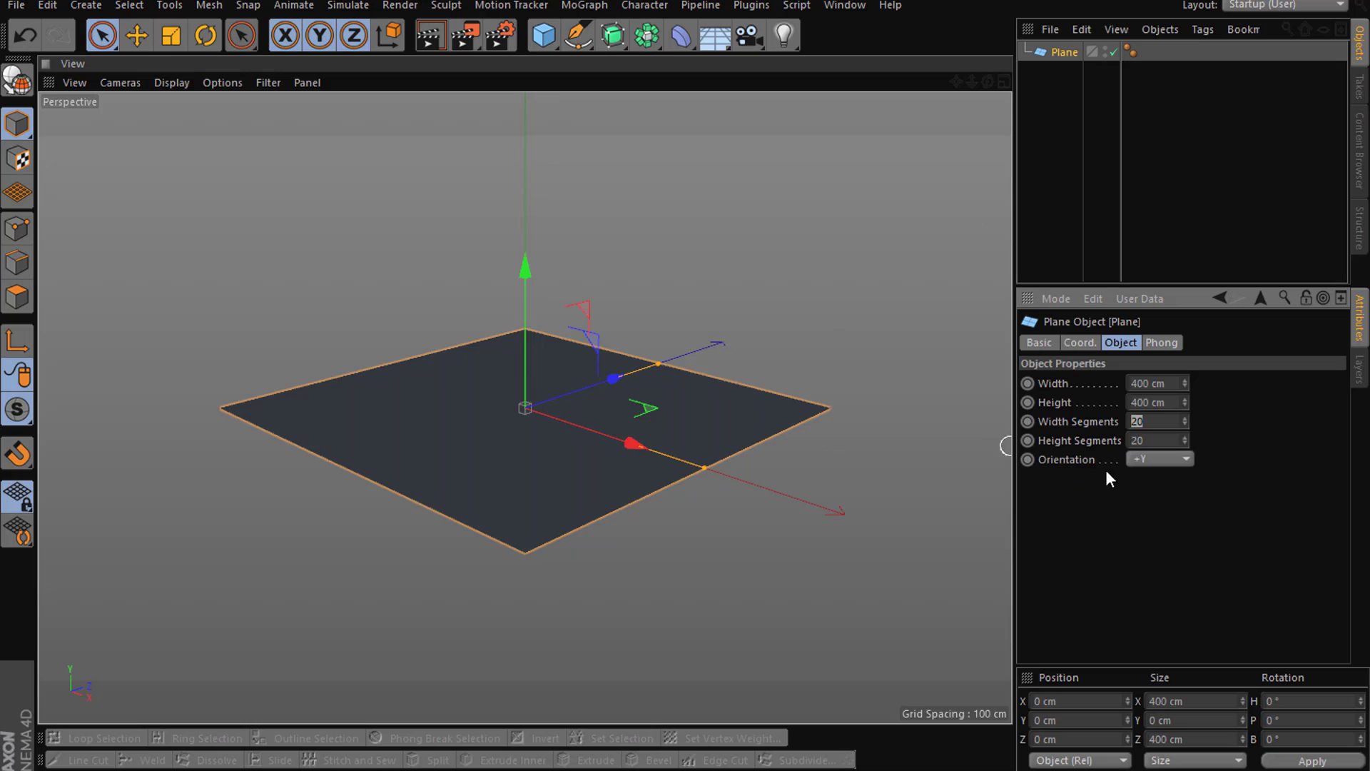
key(Tab)
text(4)
- Convert the new plane to an editable polygon object and switch to polygon mode
click(17, 80)
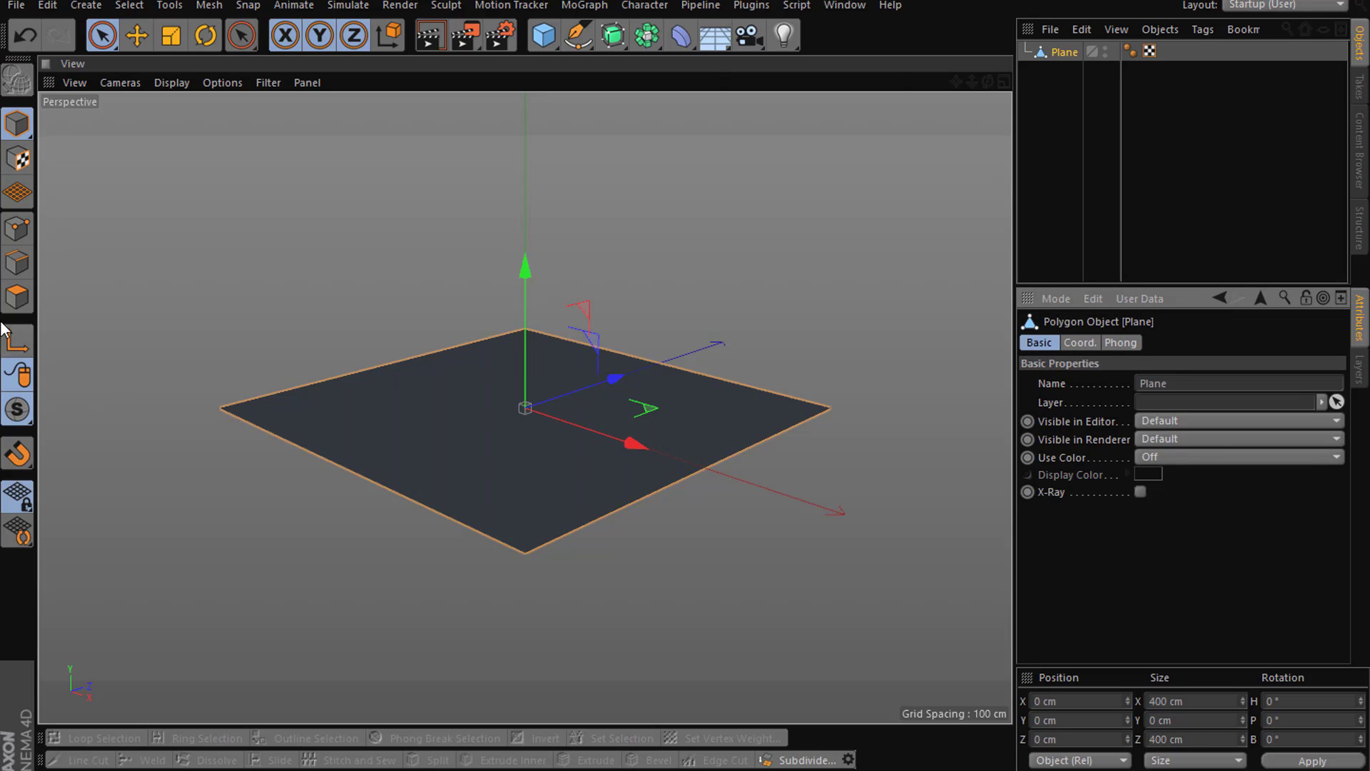
click(17, 297)
alt+drag(674, 358, 628, 418)
click(367, 417)
click(428, 314)
- Examine the modeling commands available for the plane's polygons, including Bridge
right_click(279, 257)
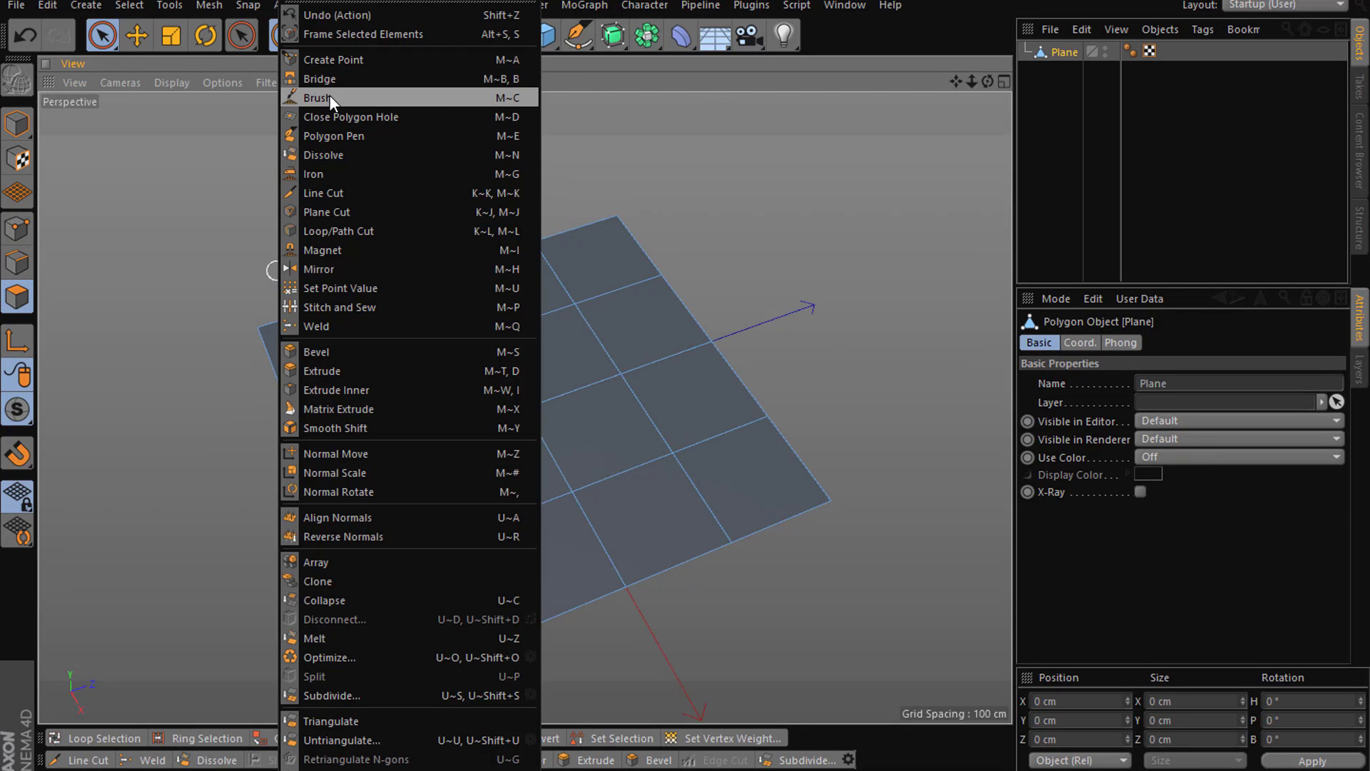
click(235, 185)
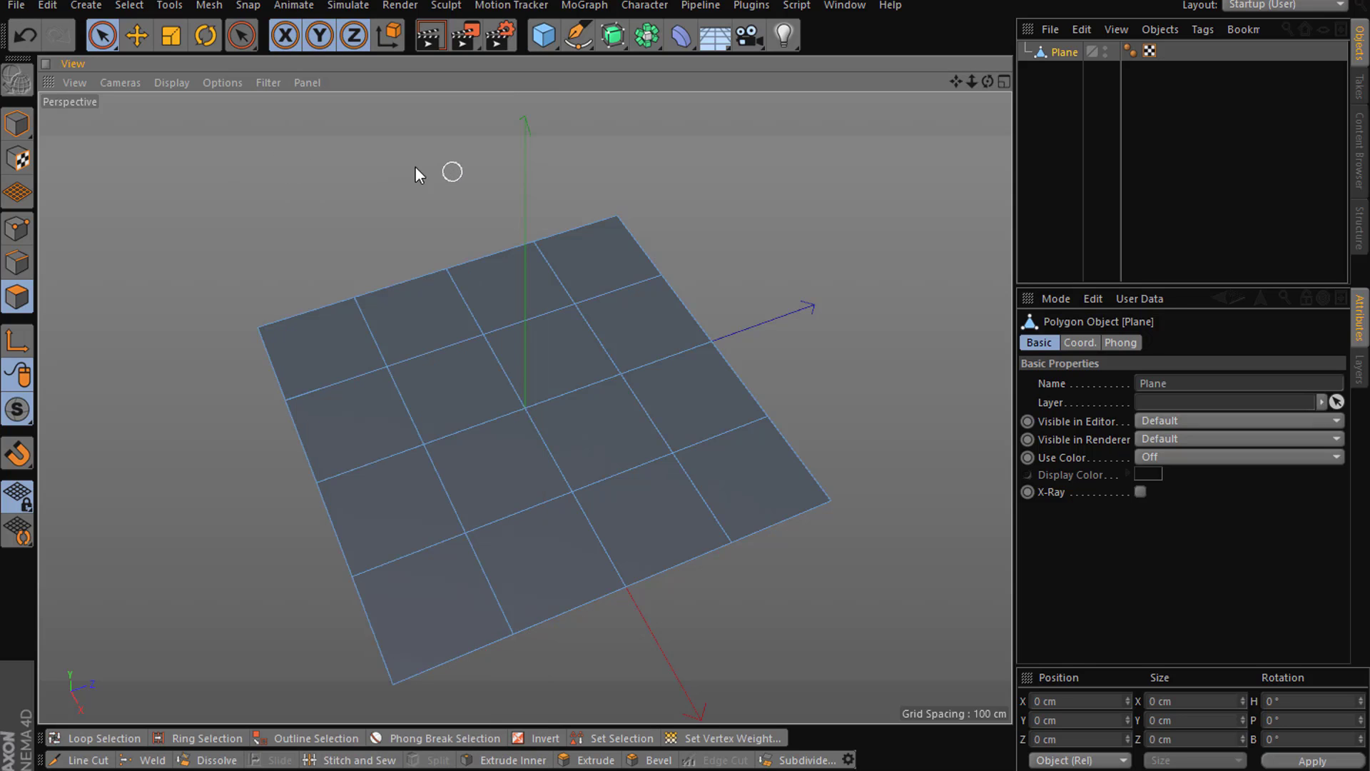
click(136, 35)
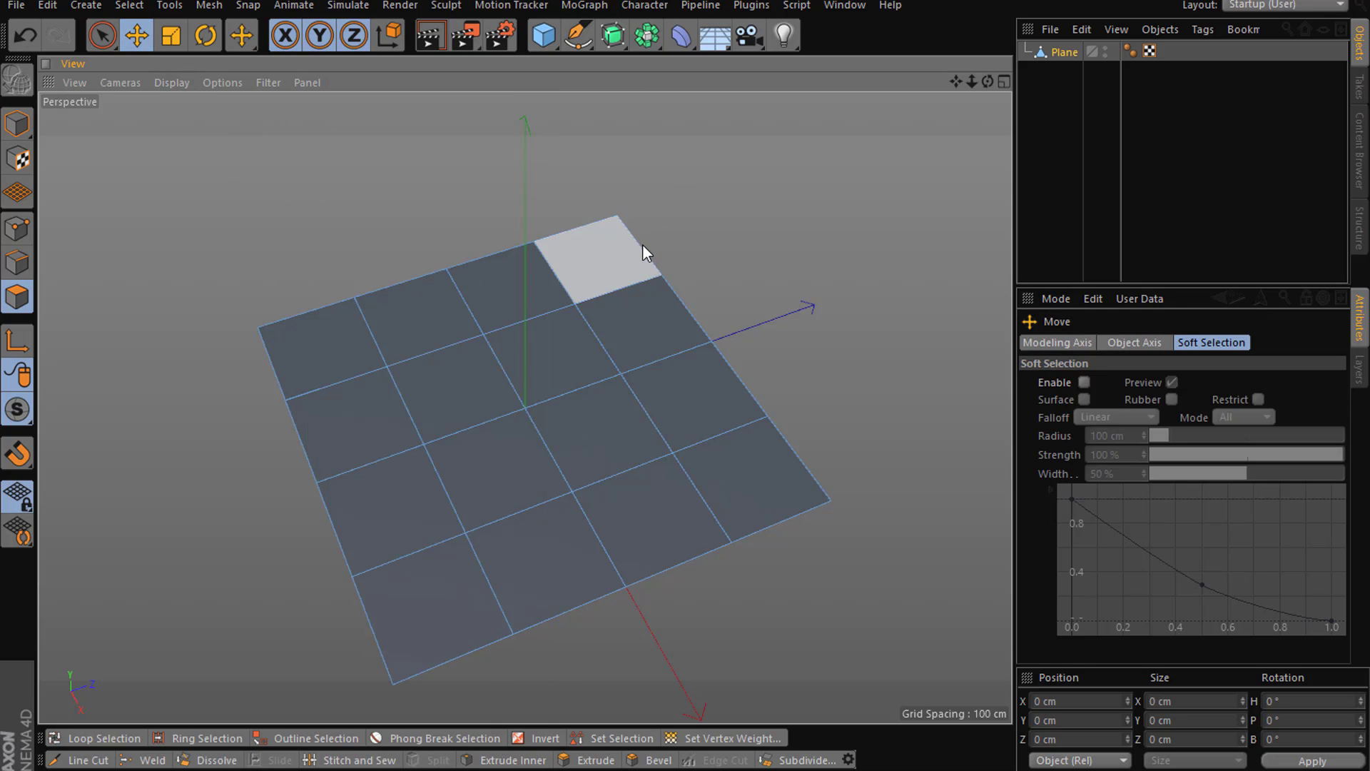
right_click(246, 250)
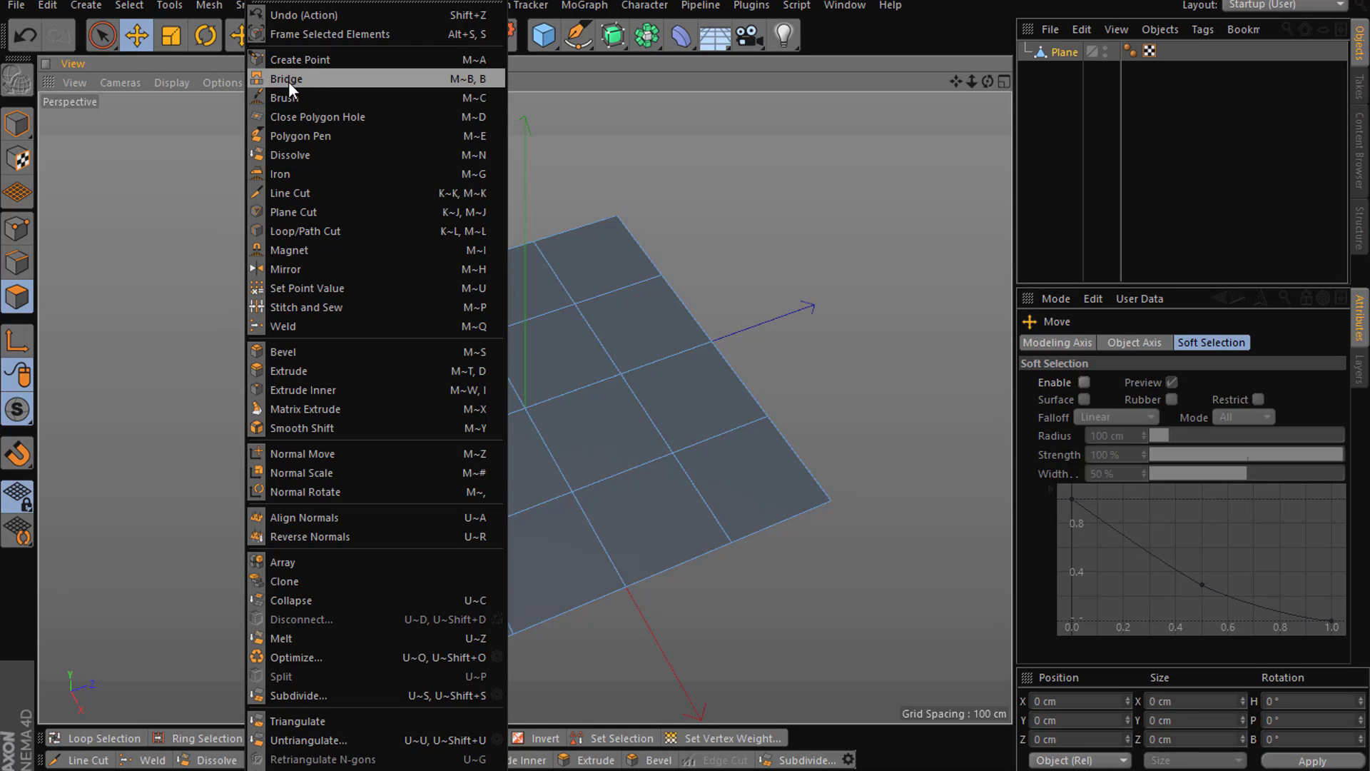
click(83, 236)
- In point mode, delete the three points running from the plane's center to its edge along the positive Z axis
click(16, 236)
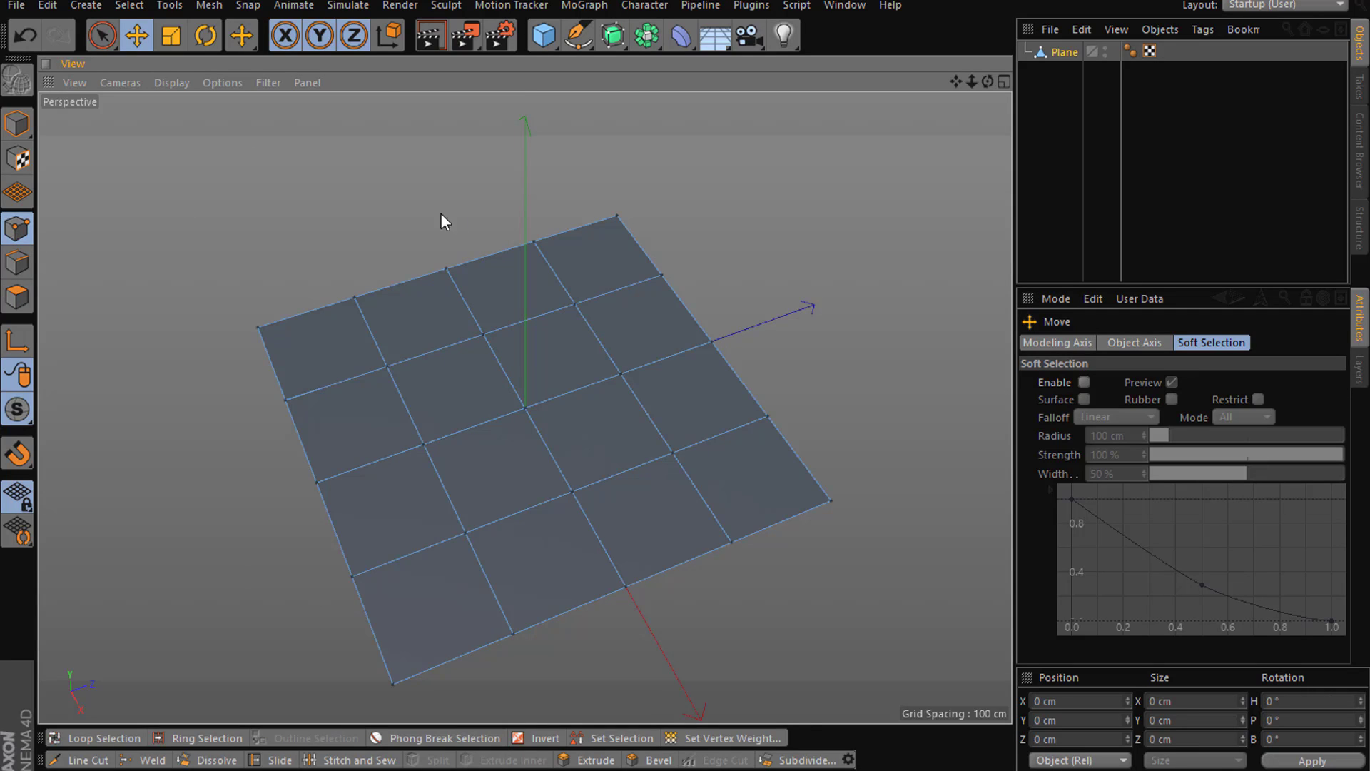
drag(107, 39, 158, 58)
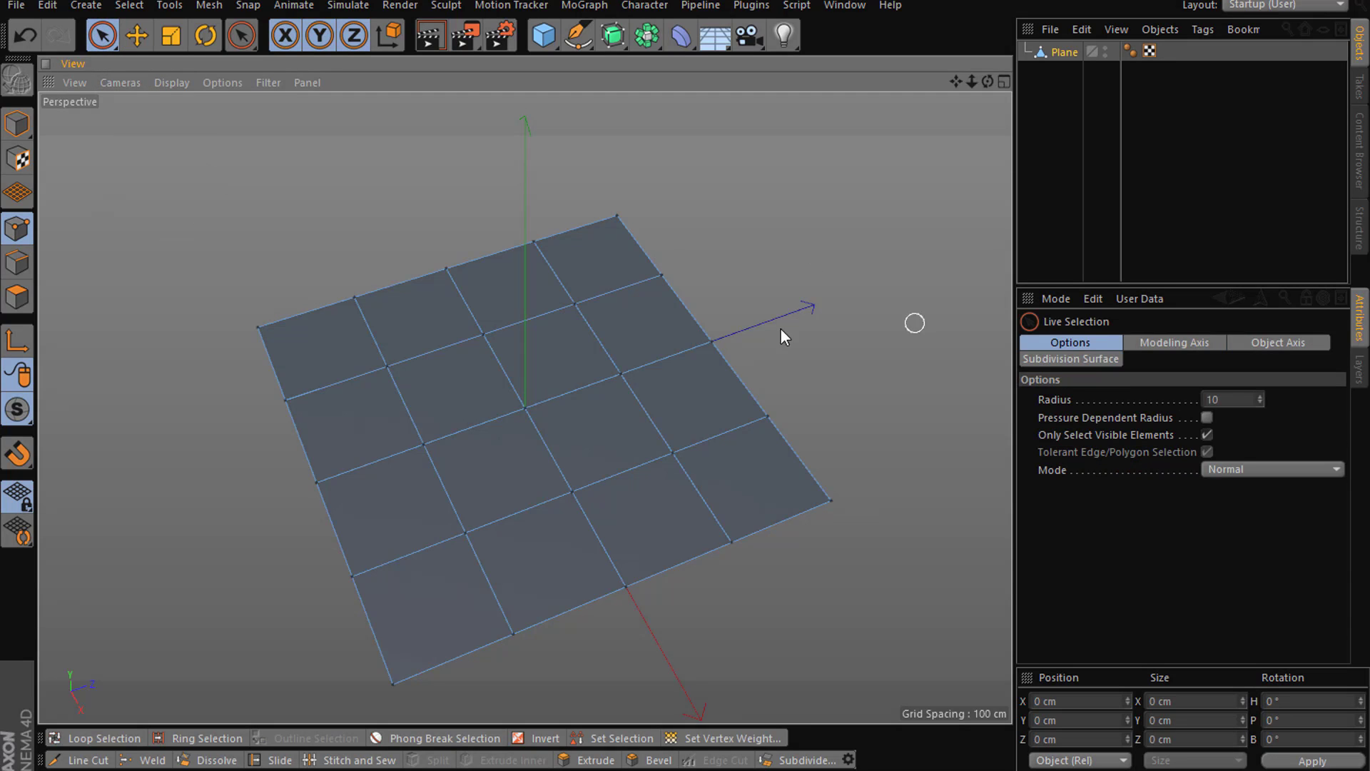
click(710, 339)
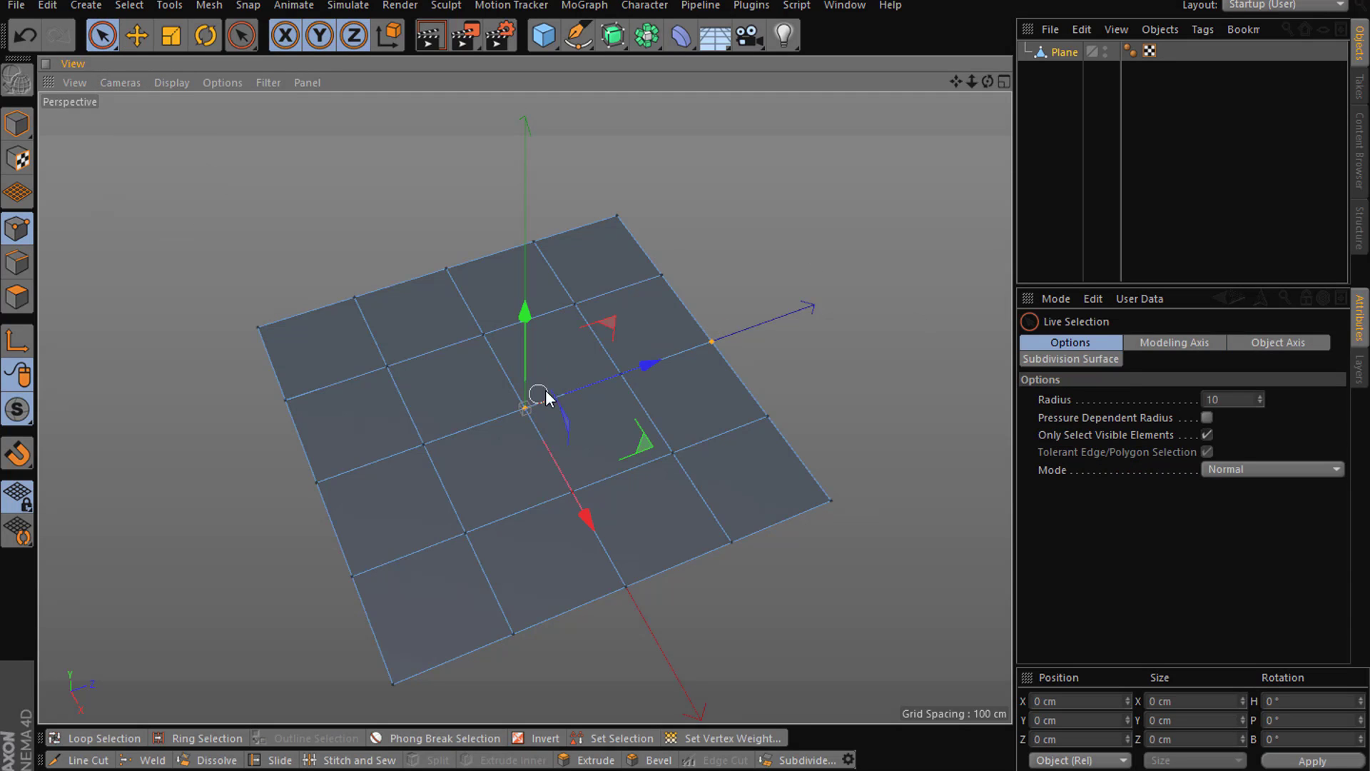
shift+drag(627, 376, 671, 398)
key(Delete)
- Use Bridge to connect the outer and inner point pairs across the gap with a polygon
right_click(745, 328)
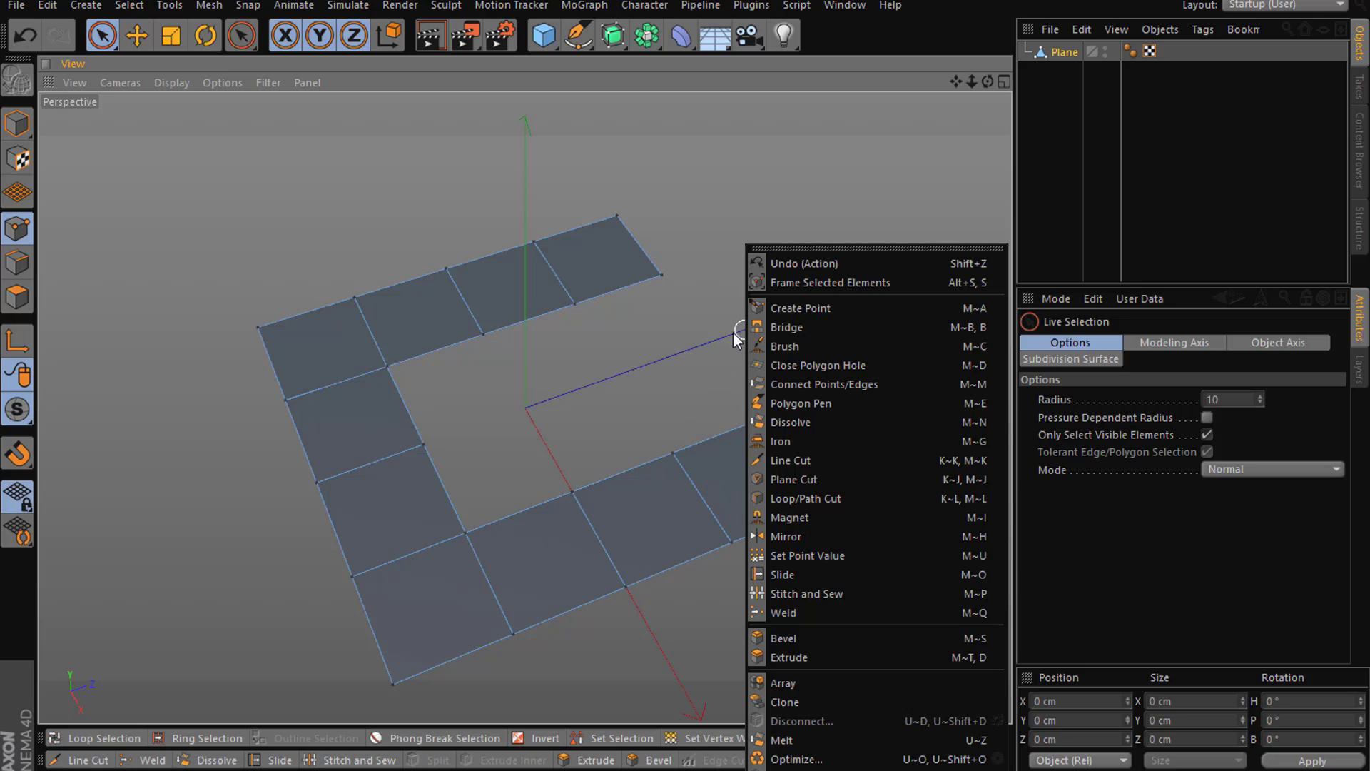
click(757, 327)
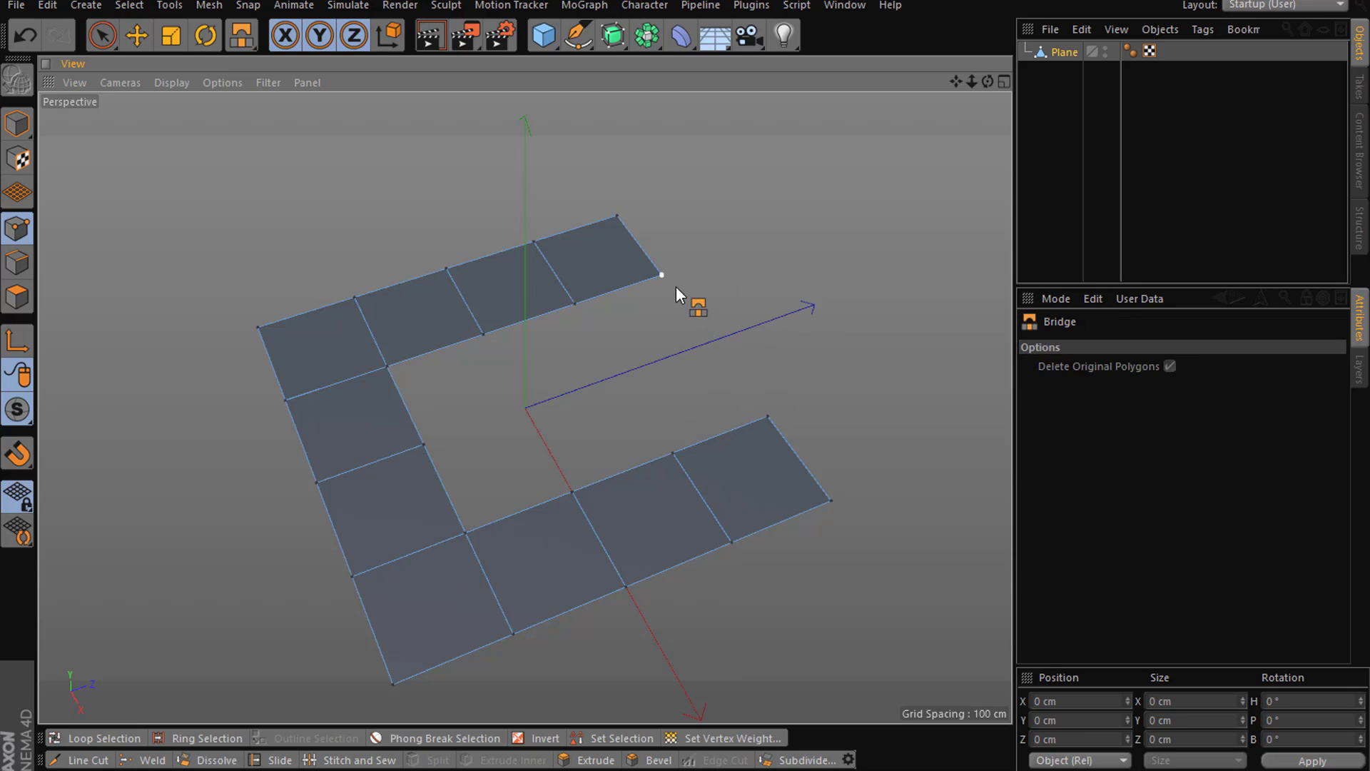
drag(755, 406, 662, 275)
drag(575, 306, 672, 453)
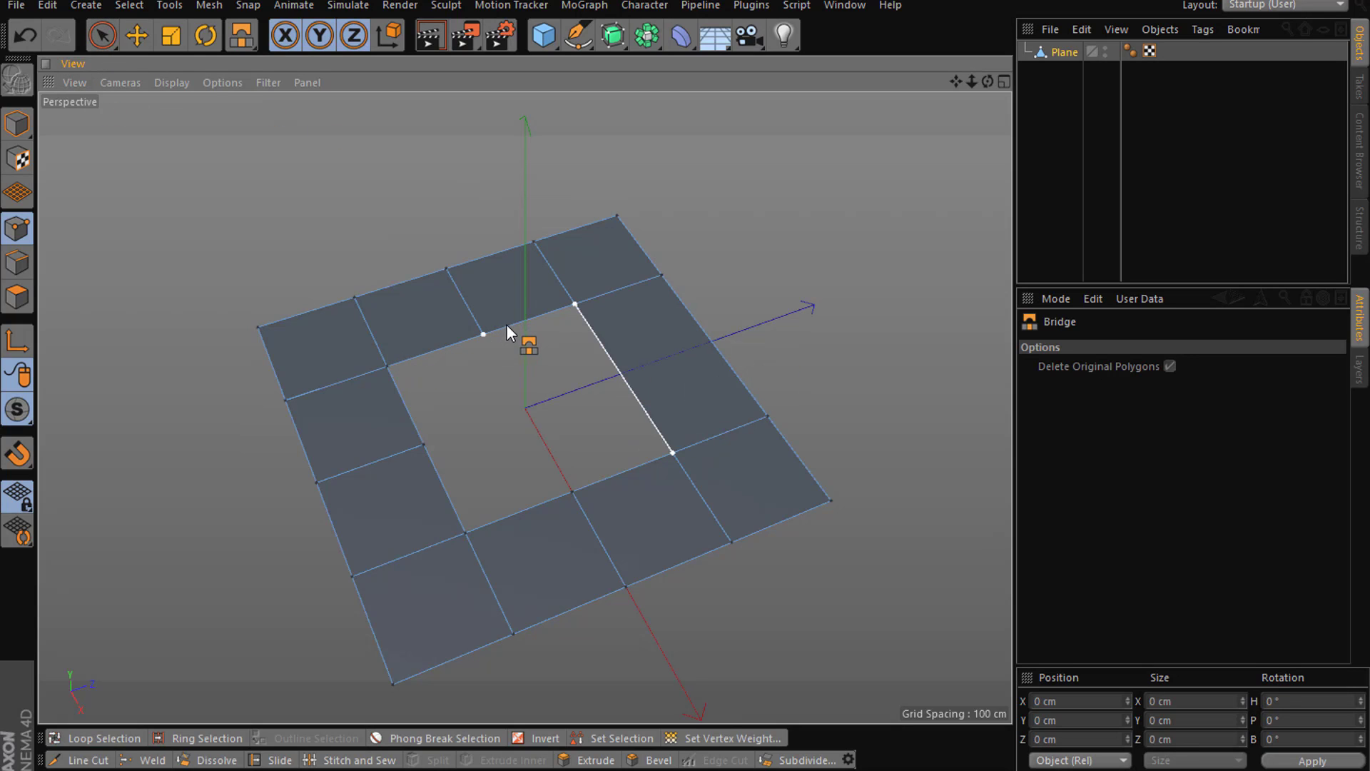
- In edge mode, delete the bridged polygon's inner and outer edges to reopen the gap
drag(104, 37, 157, 64)
click(559, 369)
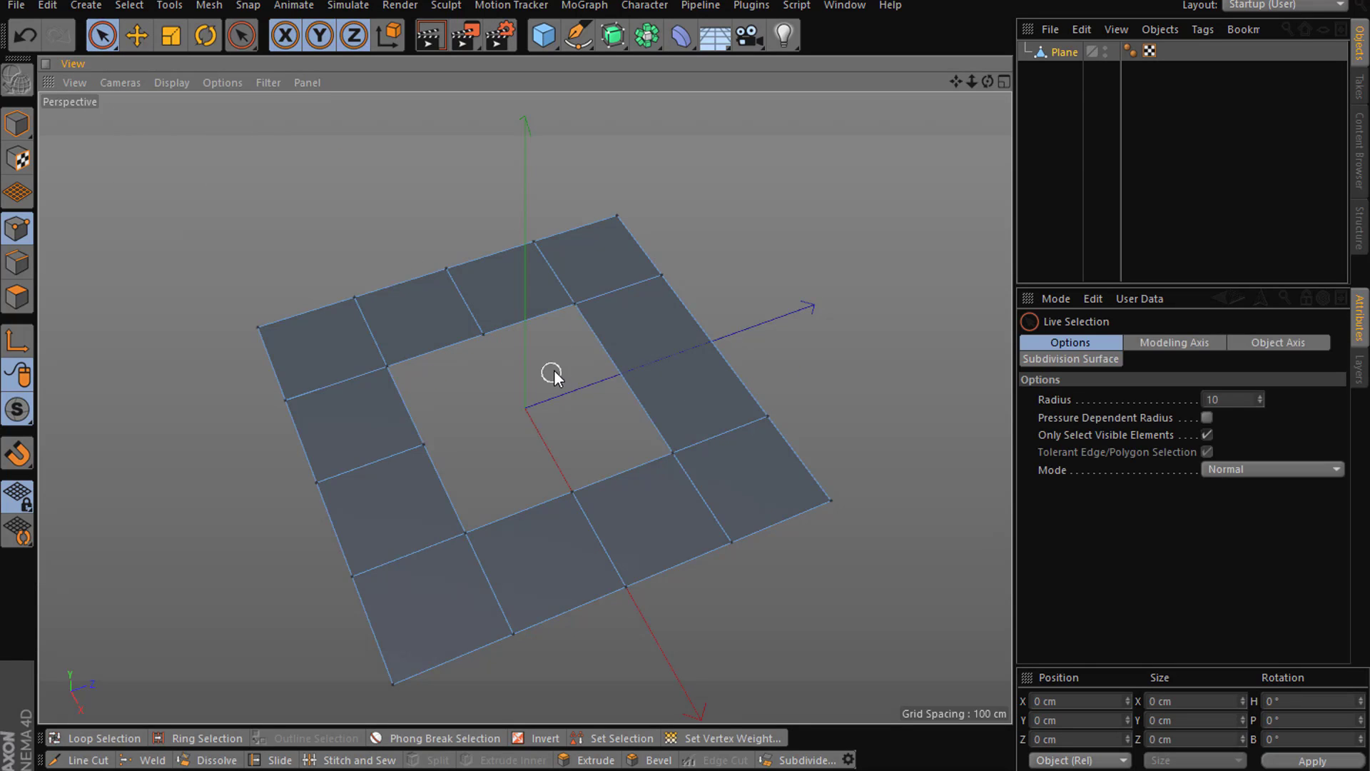
click(18, 265)
drag(575, 376, 780, 351)
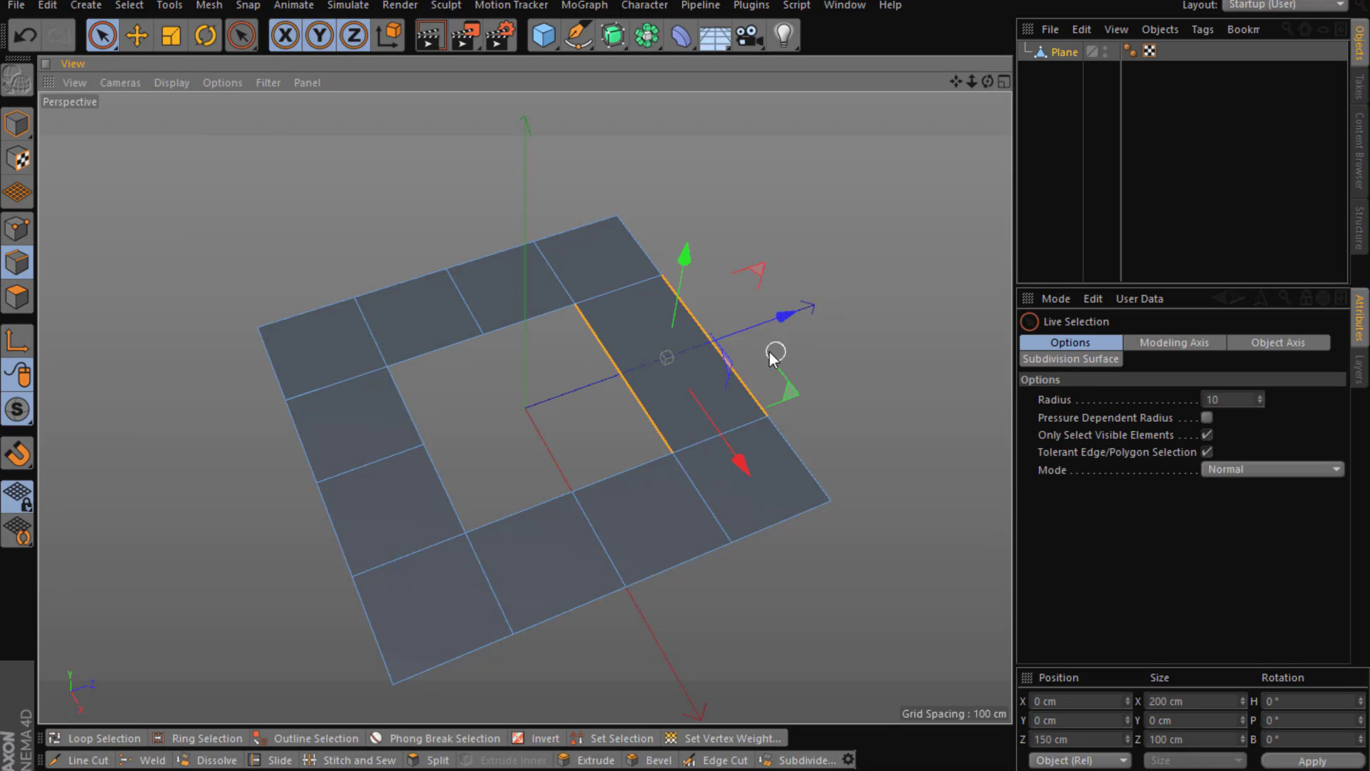
key(Delete)
- Repeat the Bridge between the facing points in point mode, undoing one attempt and filling the gap again
right_click(397, 219)
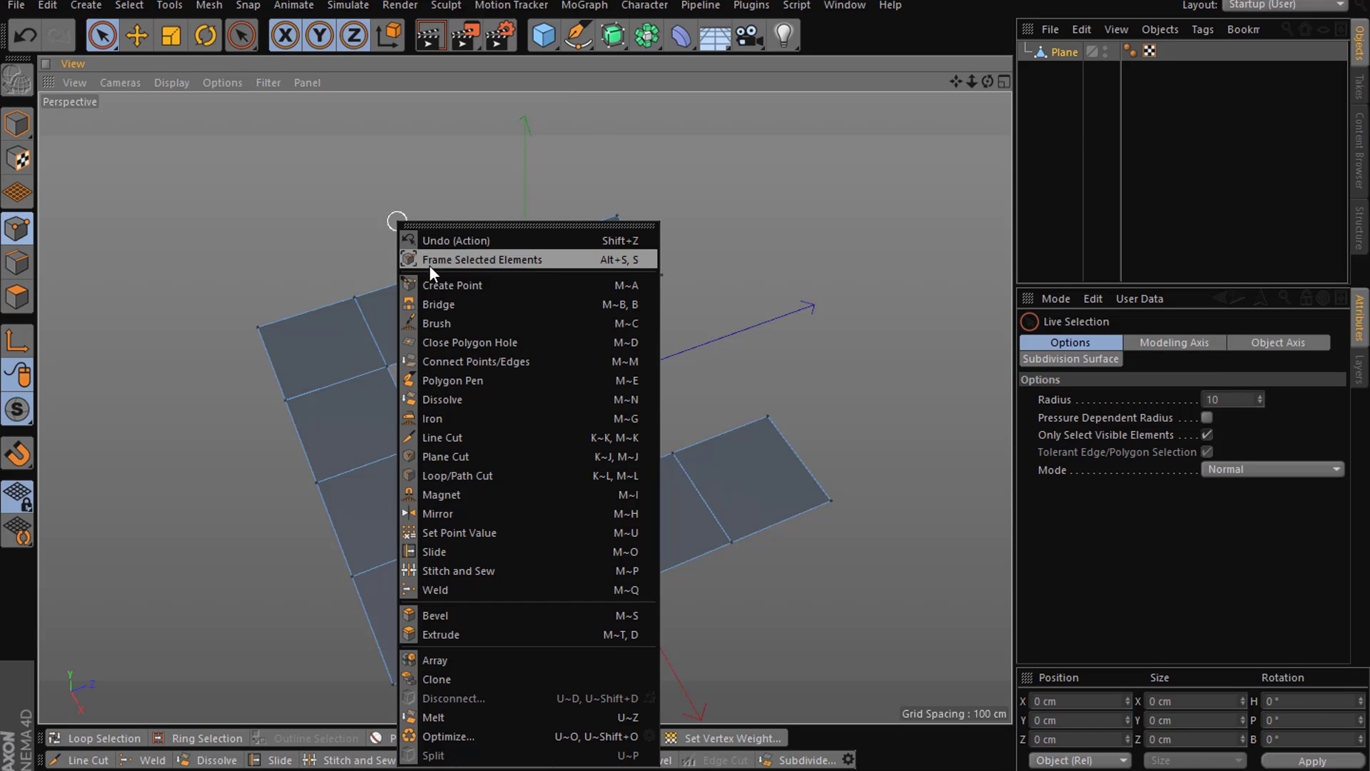
click(435, 303)
drag(723, 336, 766, 414)
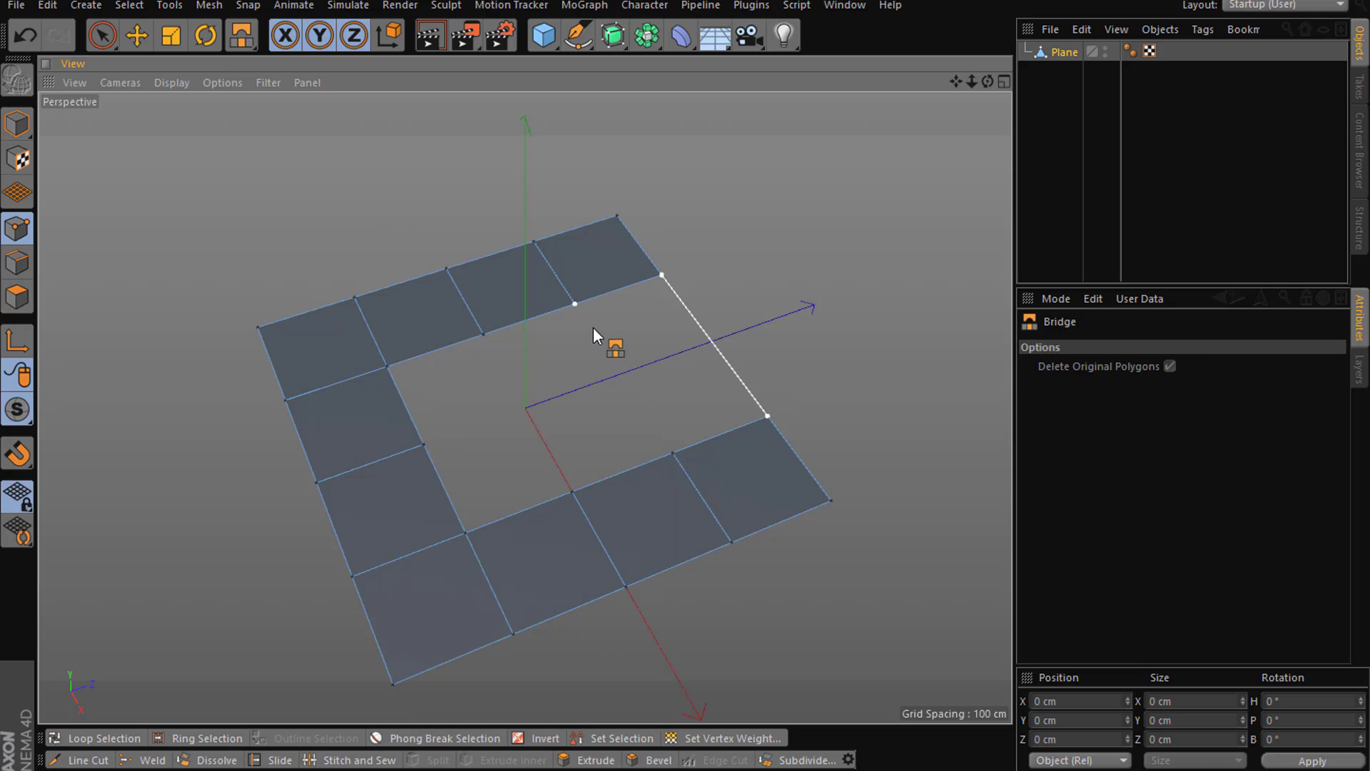
drag(593, 325, 641, 447)
key(ctrl+z)
mouse_move(720, 365)
mouse_down()
mouse_move(713, 437)
mouse_move(575, 275)
mouse_move(655, 384)
mouse_up()
drag(130, 47, 195, 257)
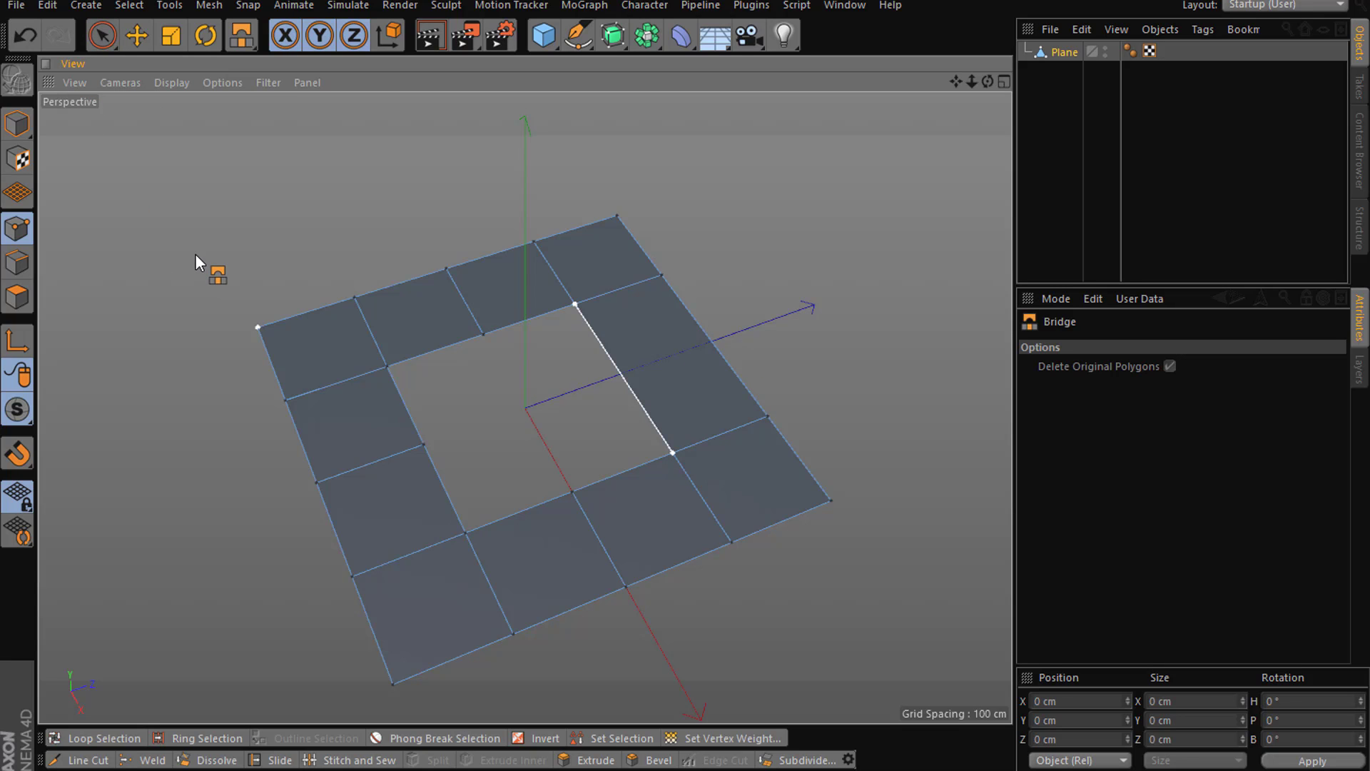
- Use Live Selection in edge mode to select and delete the bridged polygon's two long edges
right_click(206, 227)
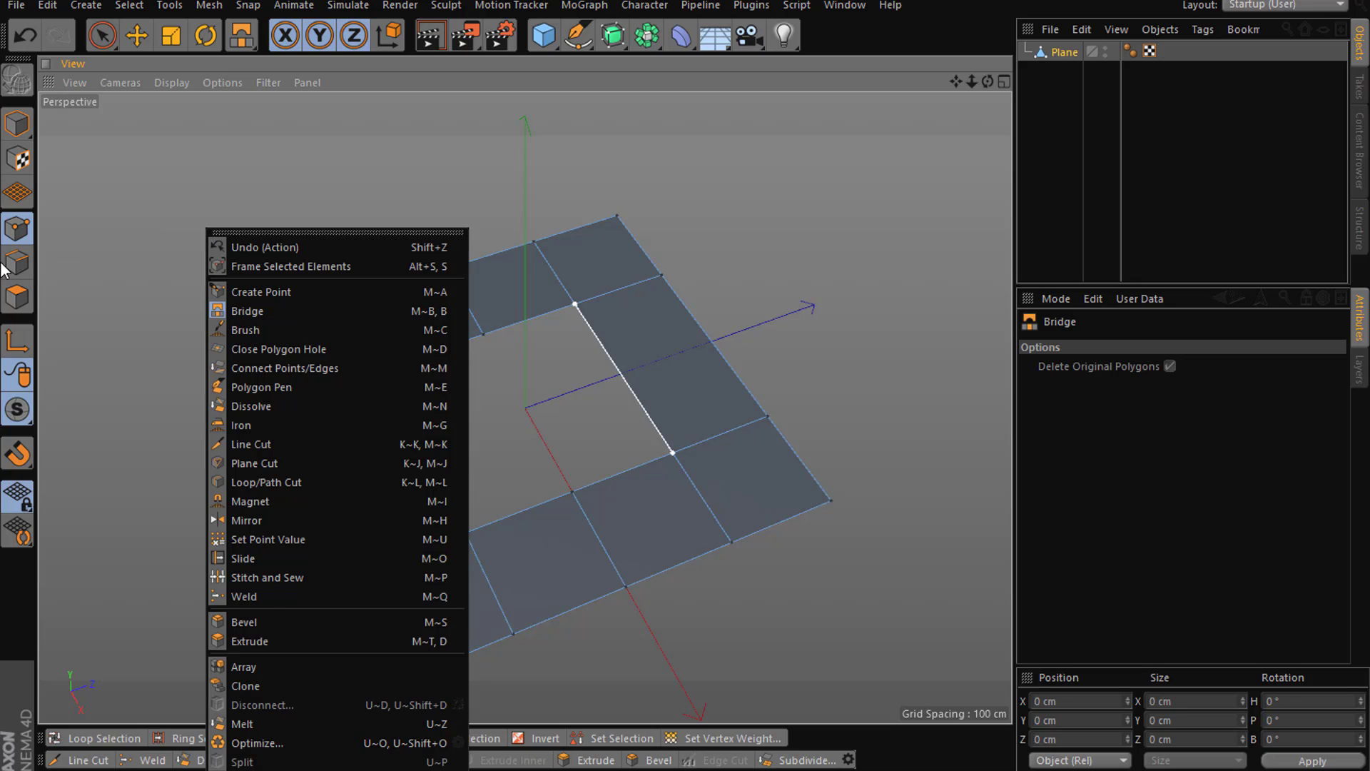
click(168, 201)
click(95, 37)
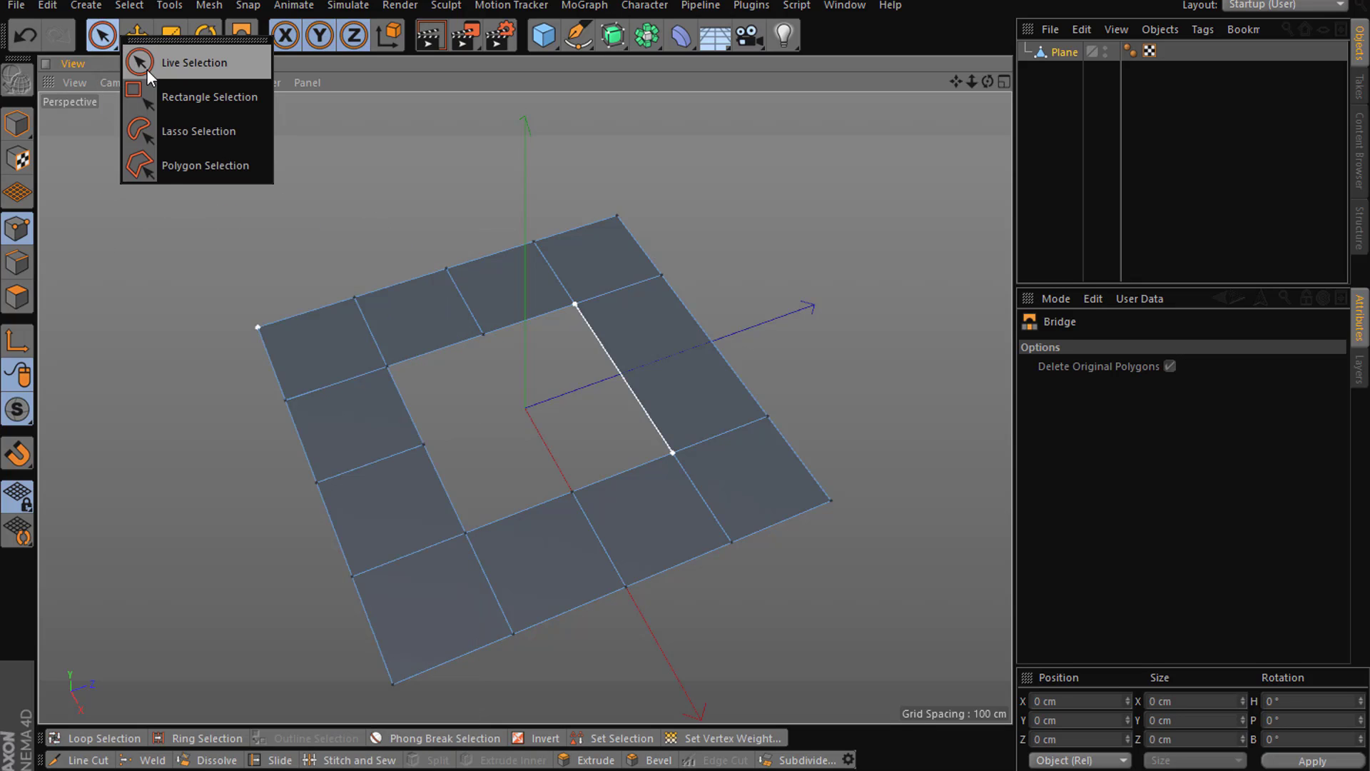
click(147, 65)
click(17, 263)
drag(618, 359, 742, 349)
key(Delete)
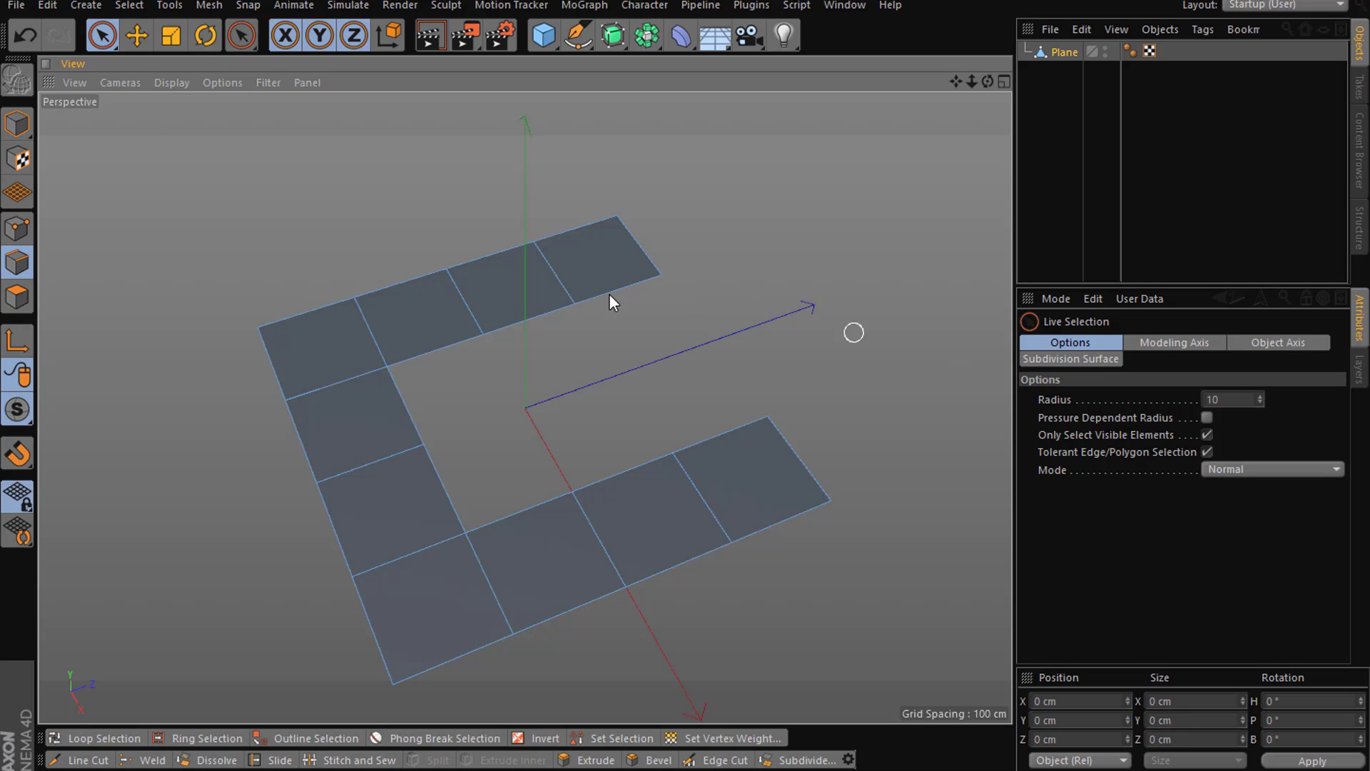
- In point mode, bridge the outer point pair and the inner point pair to close the square frame
click(17, 228)
right_click(379, 194)
click(416, 278)
drag(661, 276, 765, 414)
drag(577, 306, 671, 449)
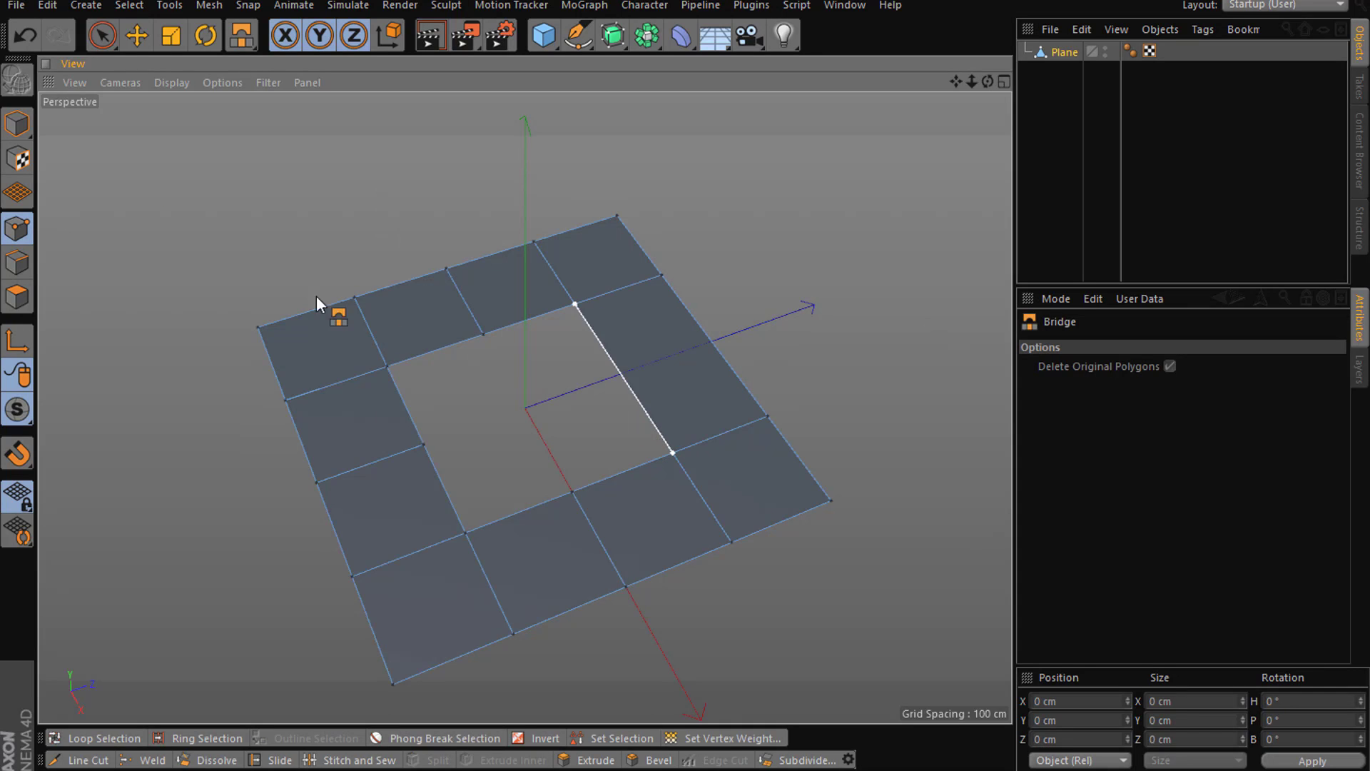
- In edge mode, use Live Selection to select and delete the bridged polygon's two long edges, reopening the gap
click(136, 35)
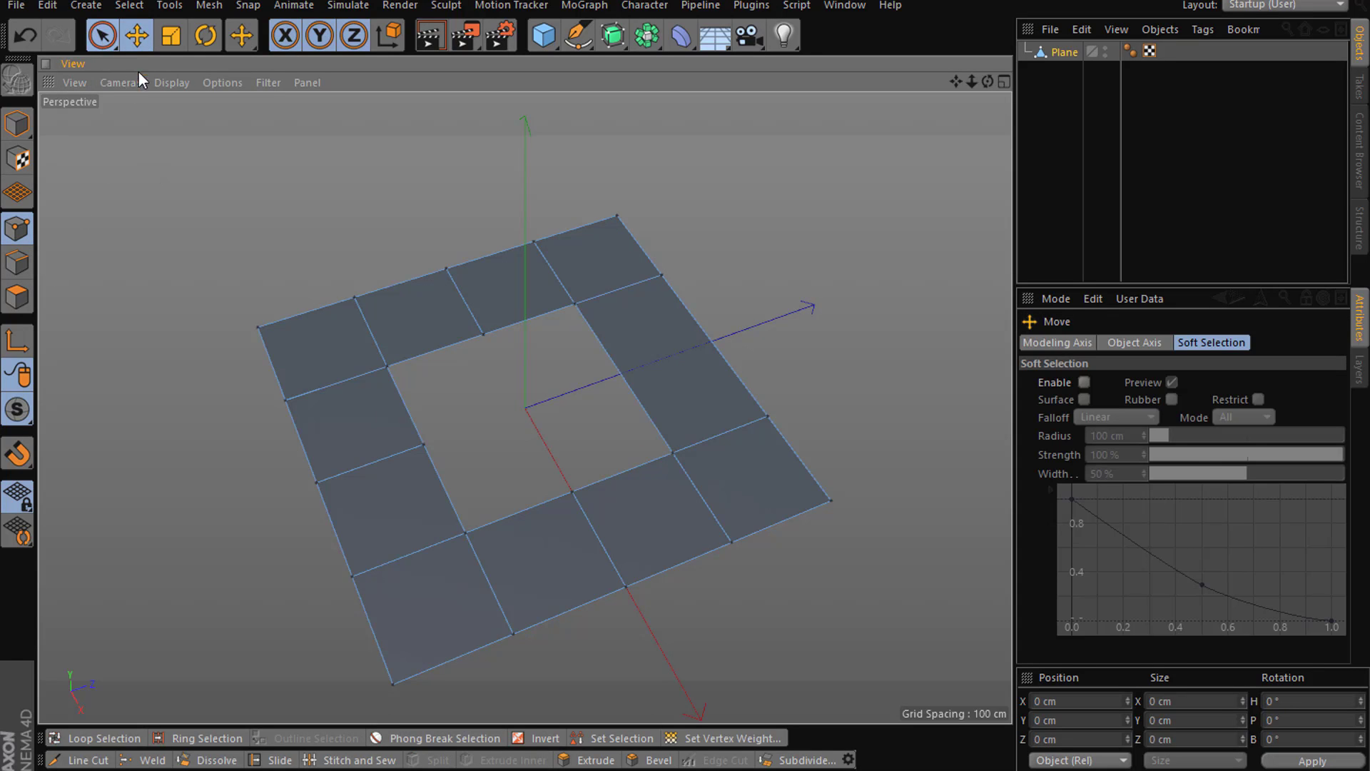
click(102, 35)
click(18, 265)
drag(621, 328, 713, 399)
key(Delete)
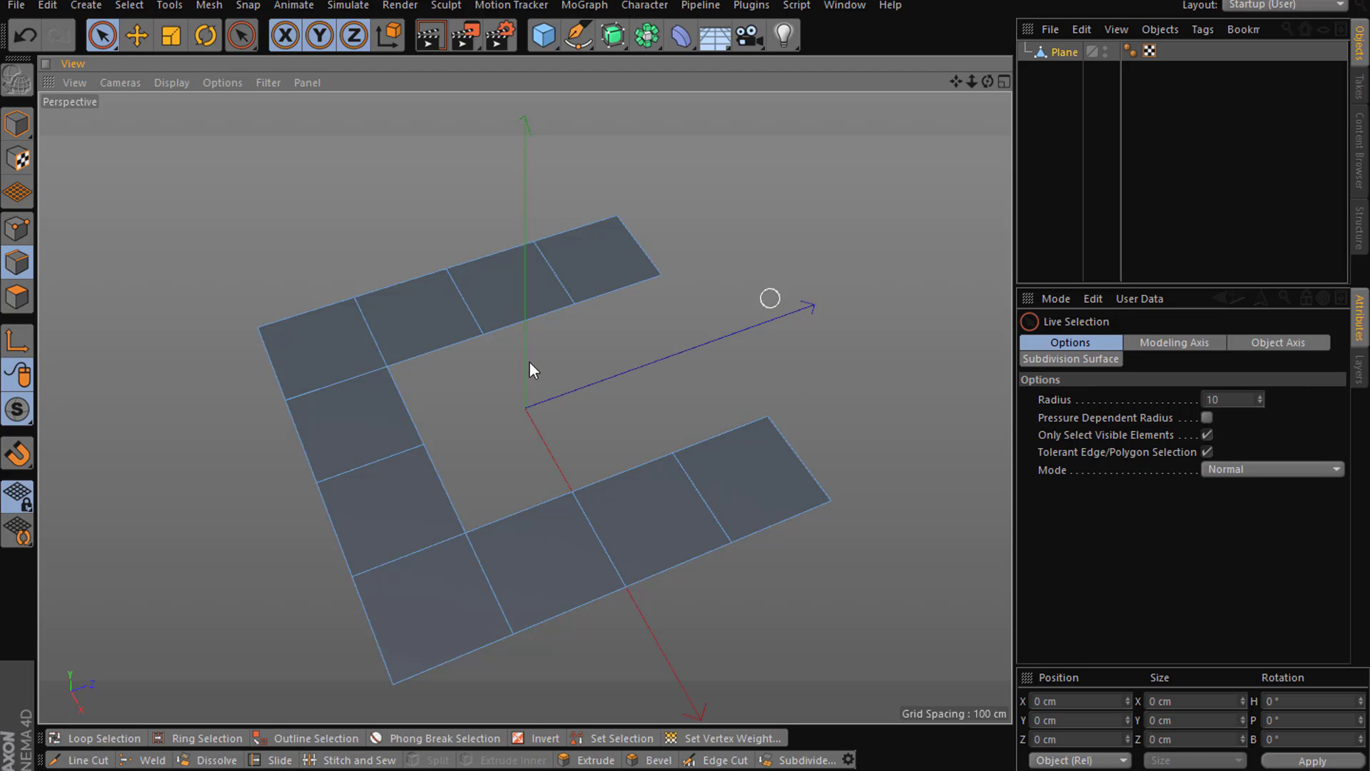
- Bridge the two facing edges across the gap twice, starting from different ends of the edge and undoing each bridge
right_click(294, 240)
click(336, 297)
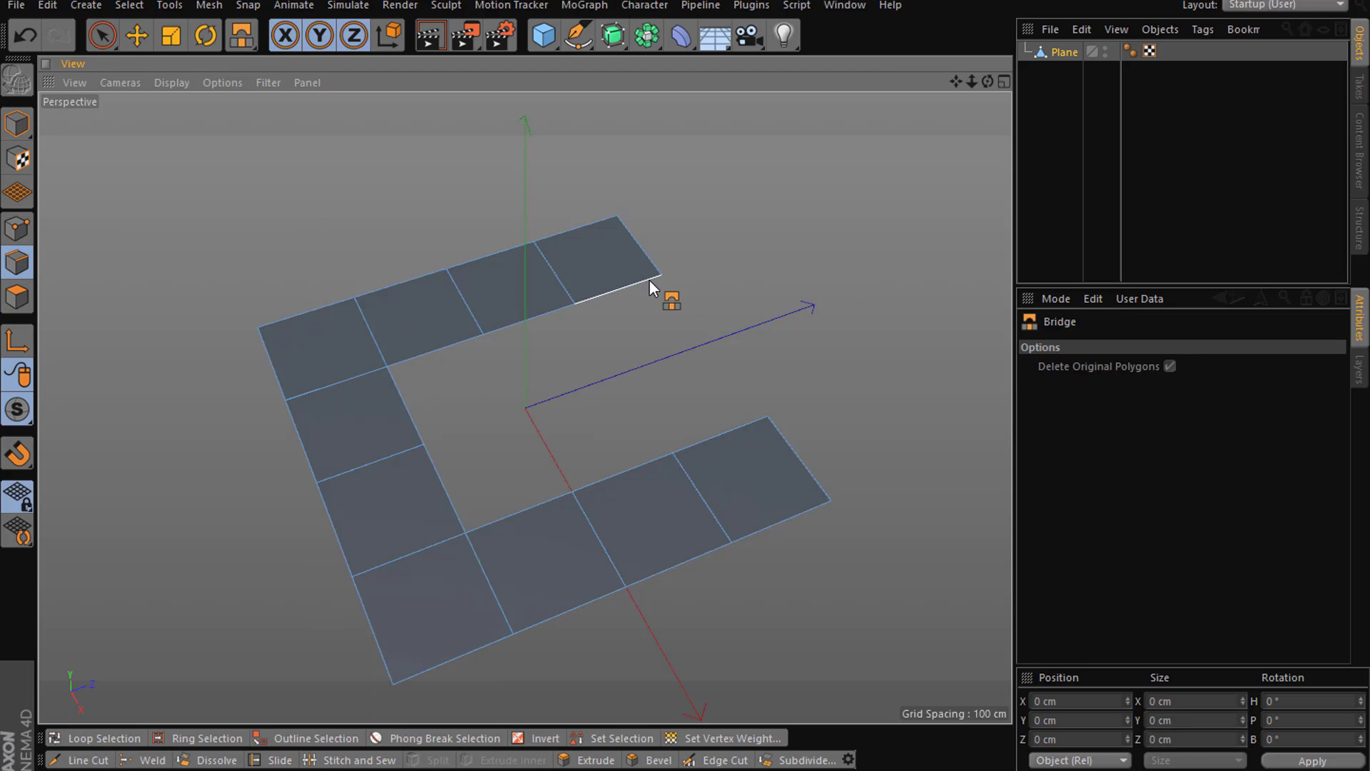
drag(657, 292, 733, 429)
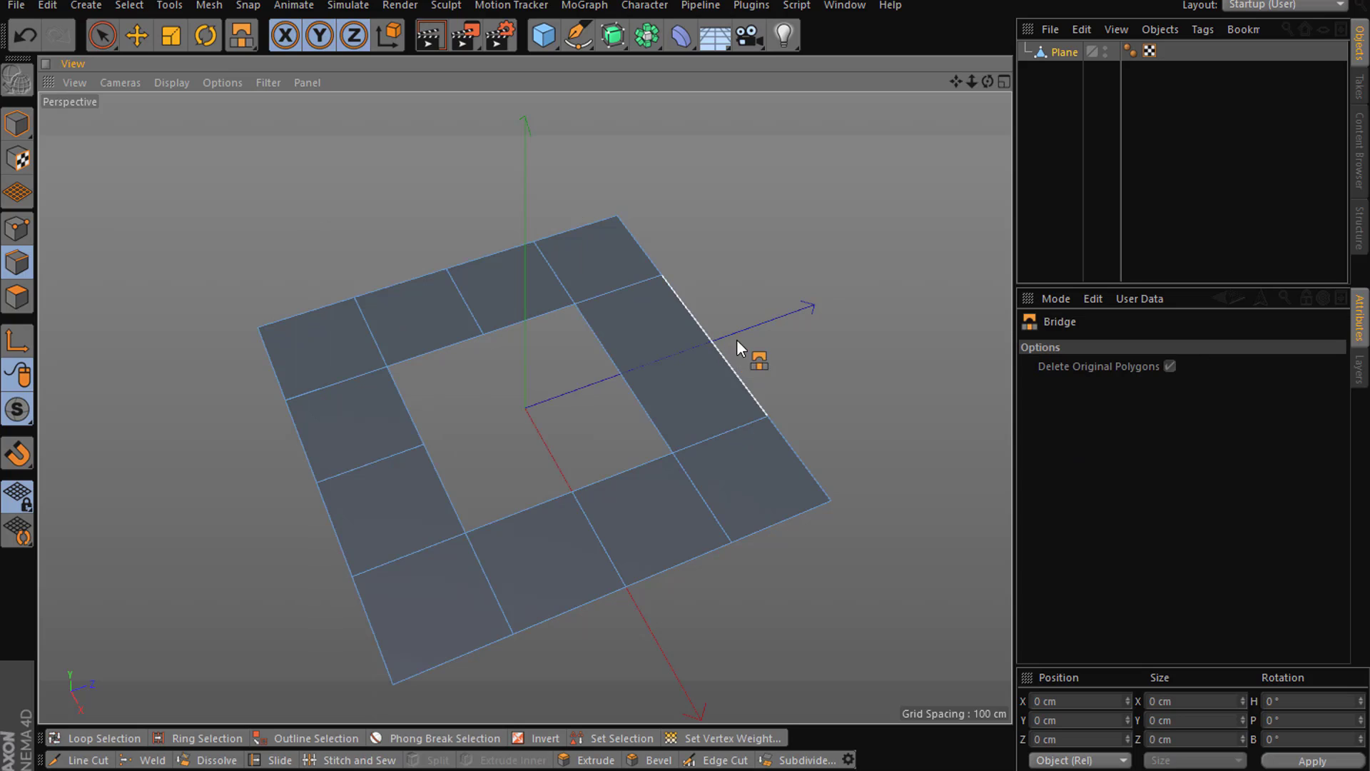
key(ctrl+z)
drag(636, 305, 705, 409)
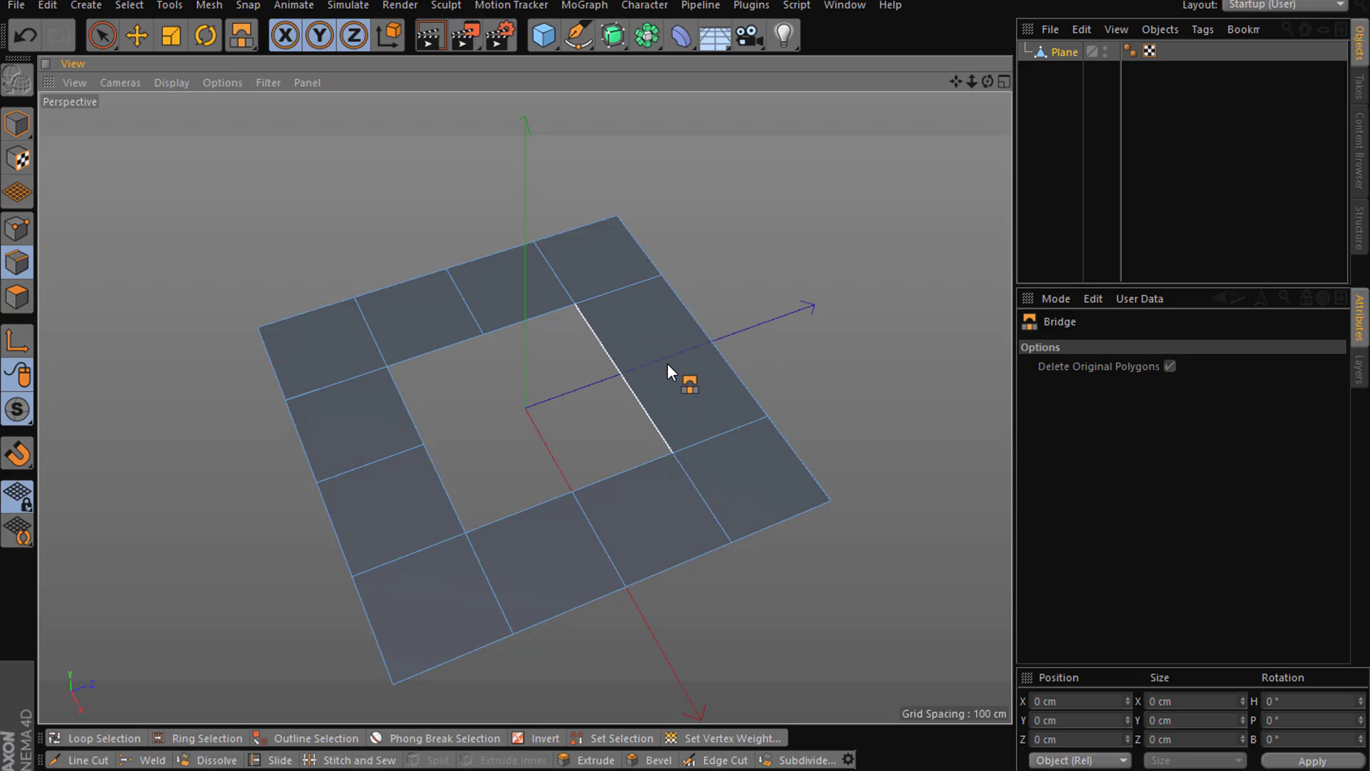
key(ctrl+z)
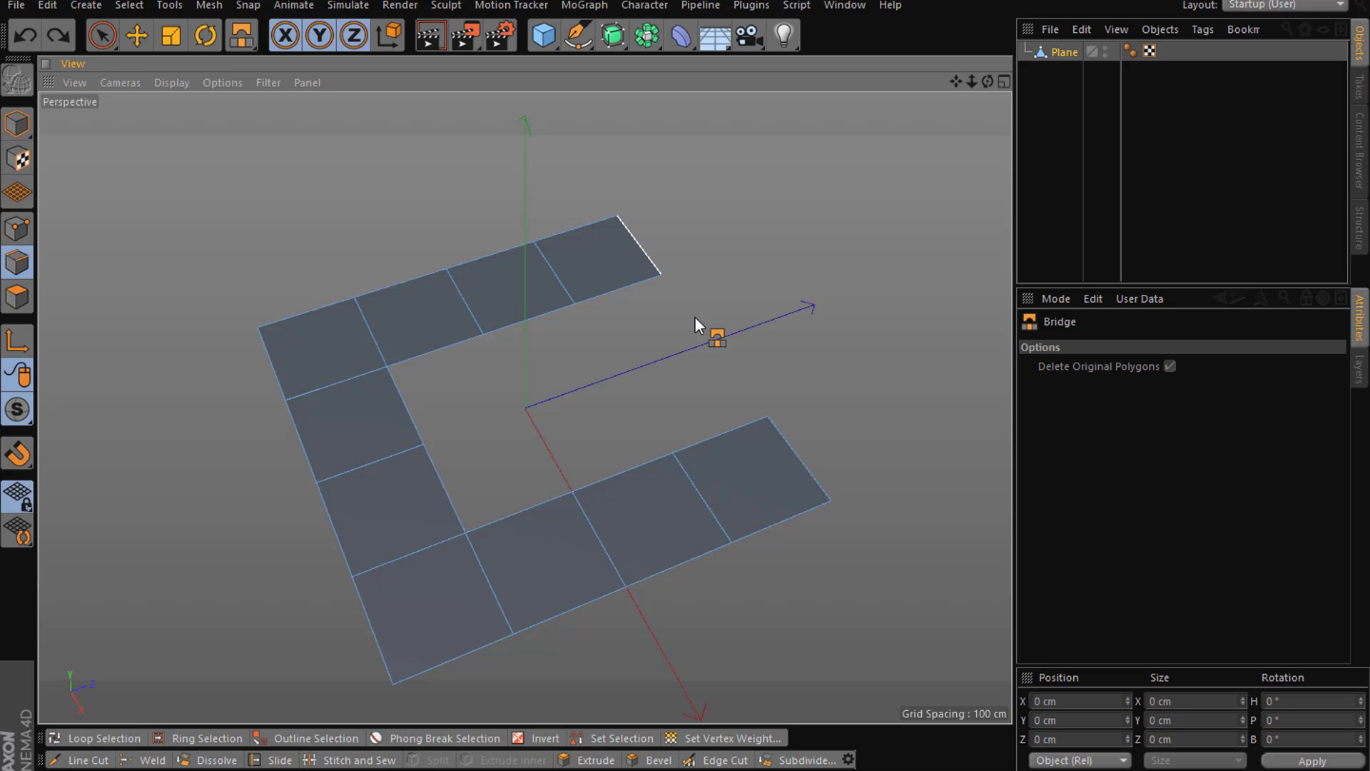
click(18, 297)
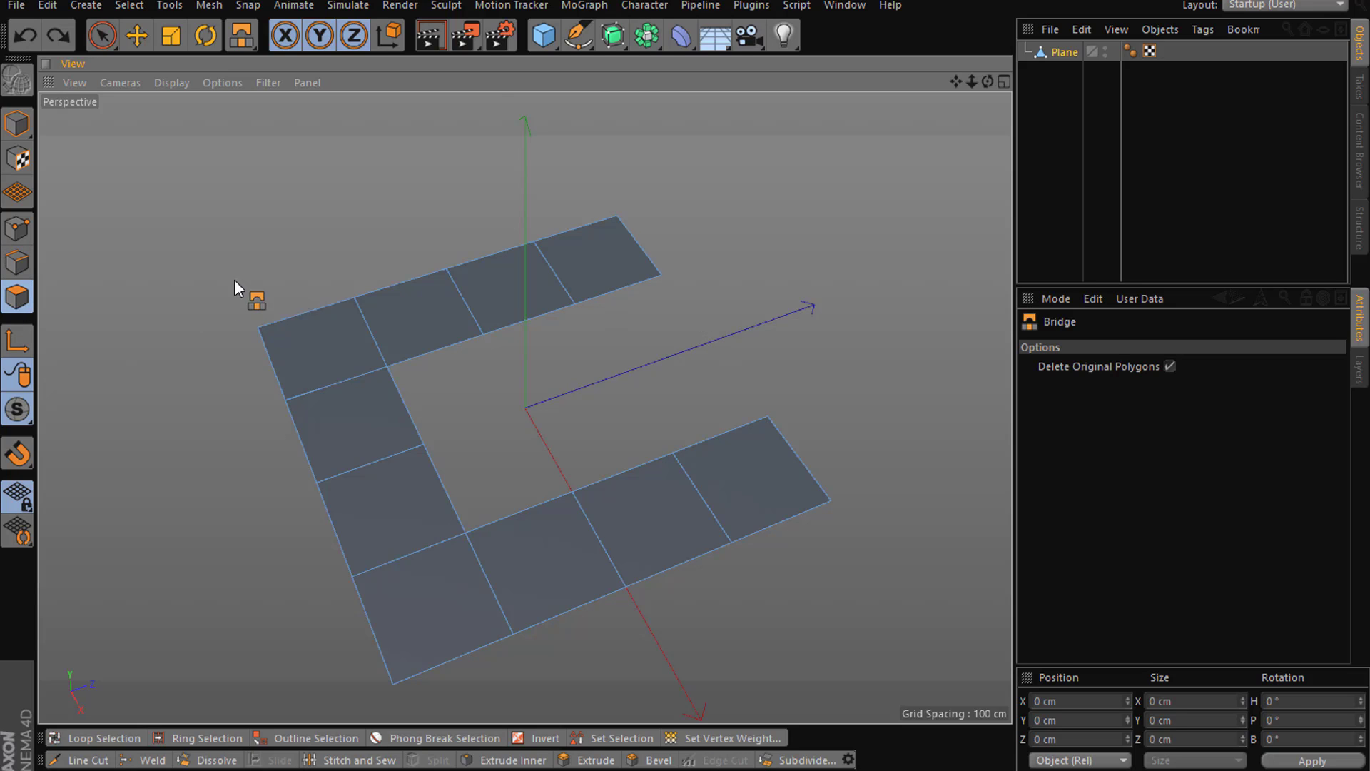
right_click(235, 282)
click(57, 284)
click(16, 258)
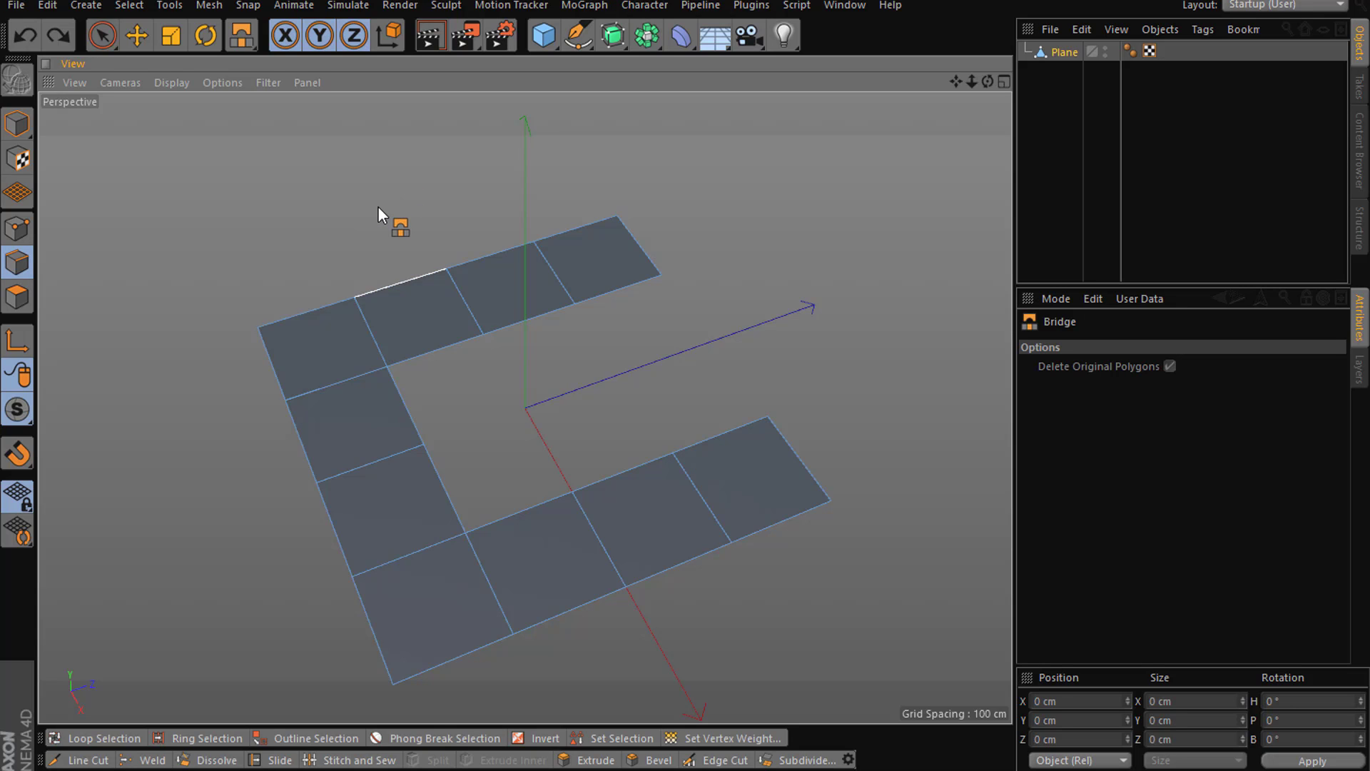
- Pull up a corner at each of the mesh's two open ends using the Brush in Smear mode with a 100 cm radius
right_click(378, 205)
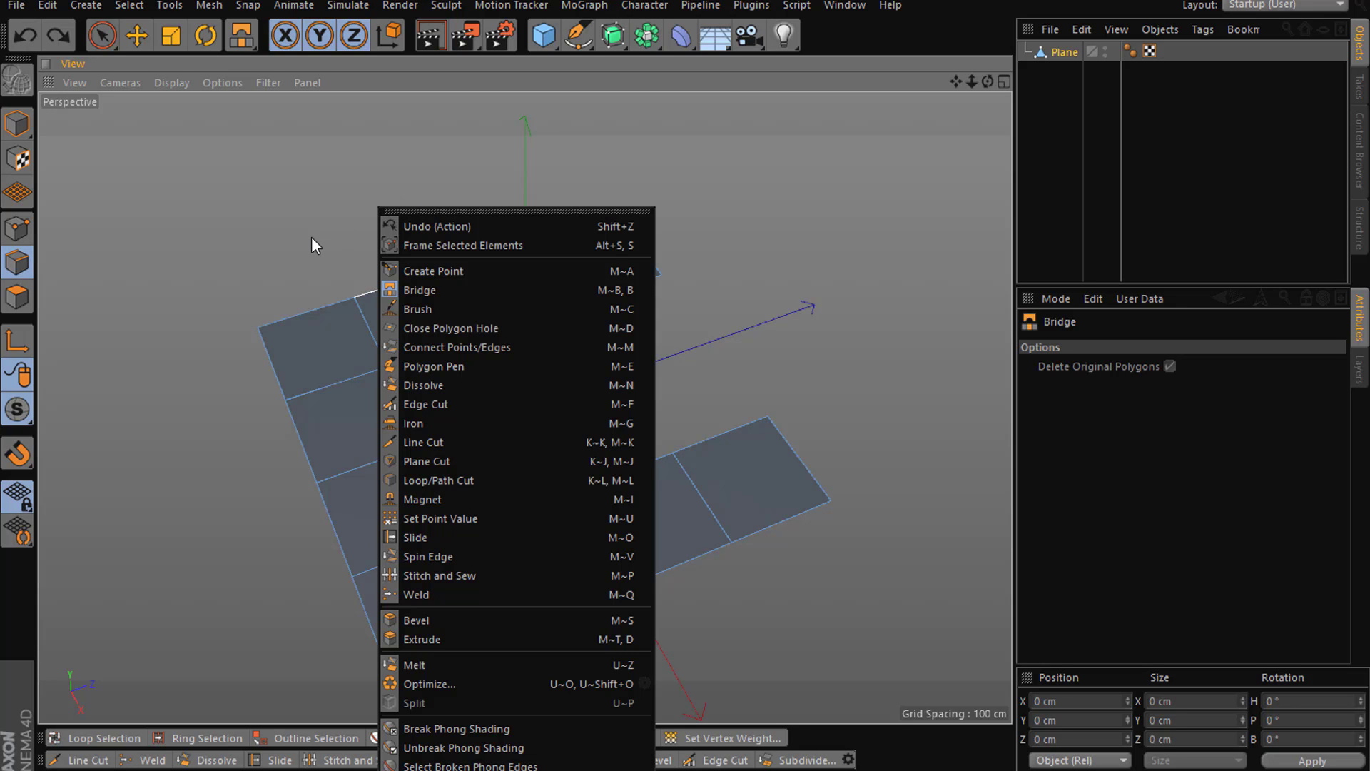
click(457, 309)
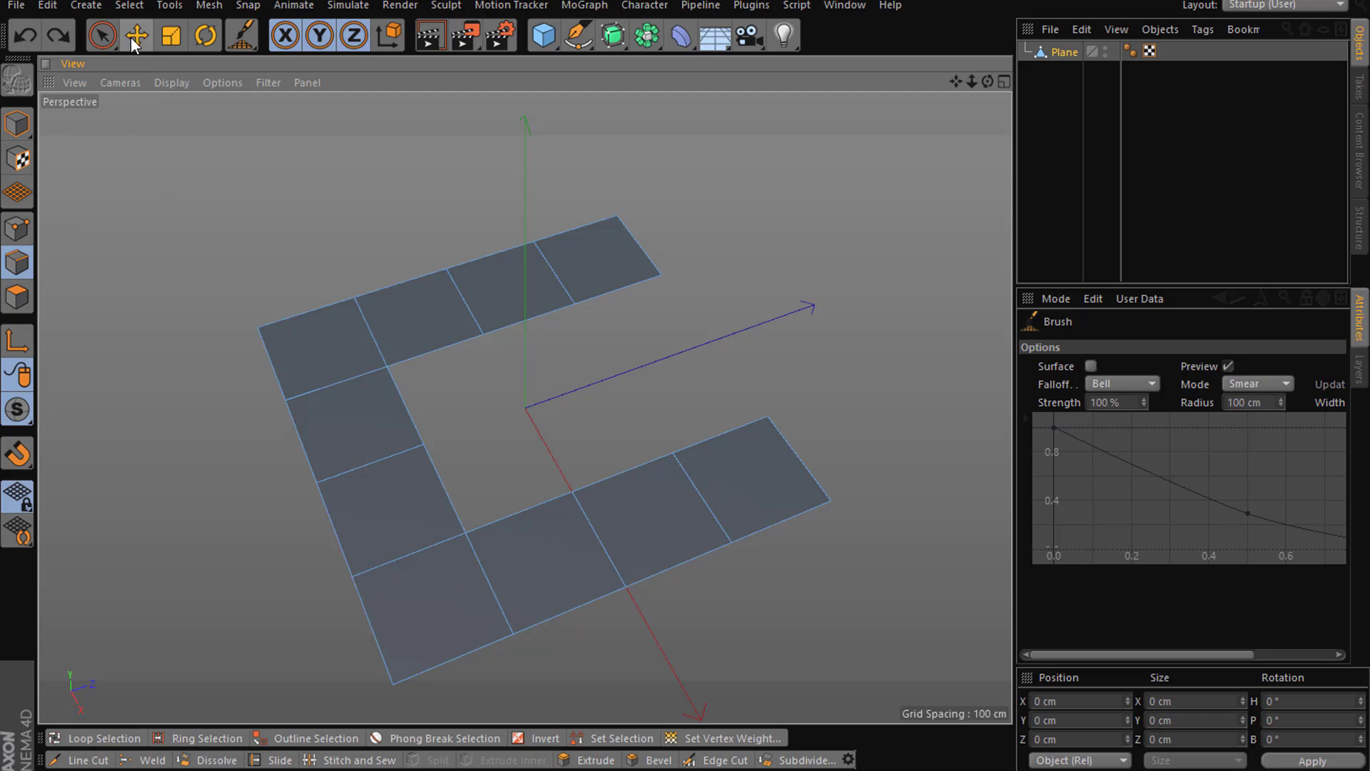
drag(617, 252, 566, 141)
drag(992, 83, 992, 36)
mouse_move(788, 463)
mouse_down()
mouse_move(778, 246)
mouse_move(779, 456)
mouse_move(791, 396)
mouse_up()
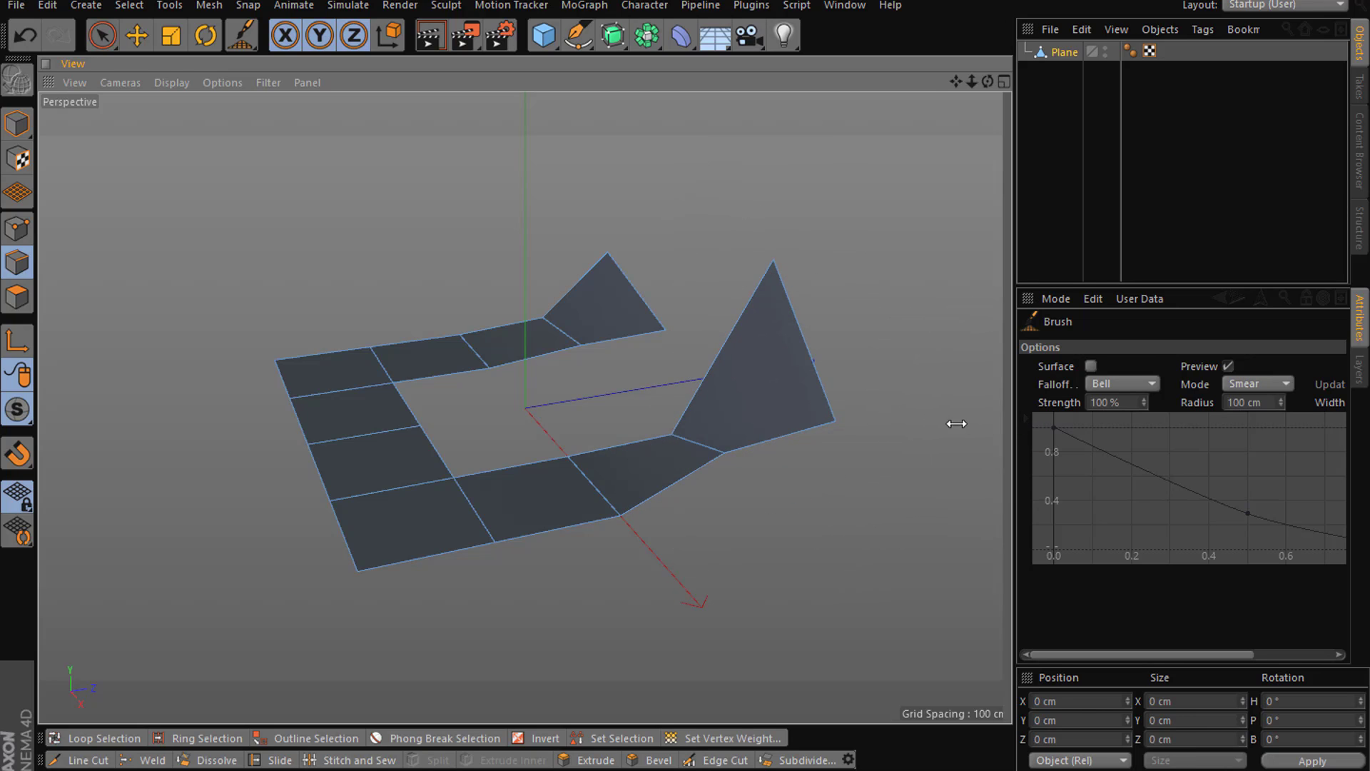
drag(961, 423, 902, 421)
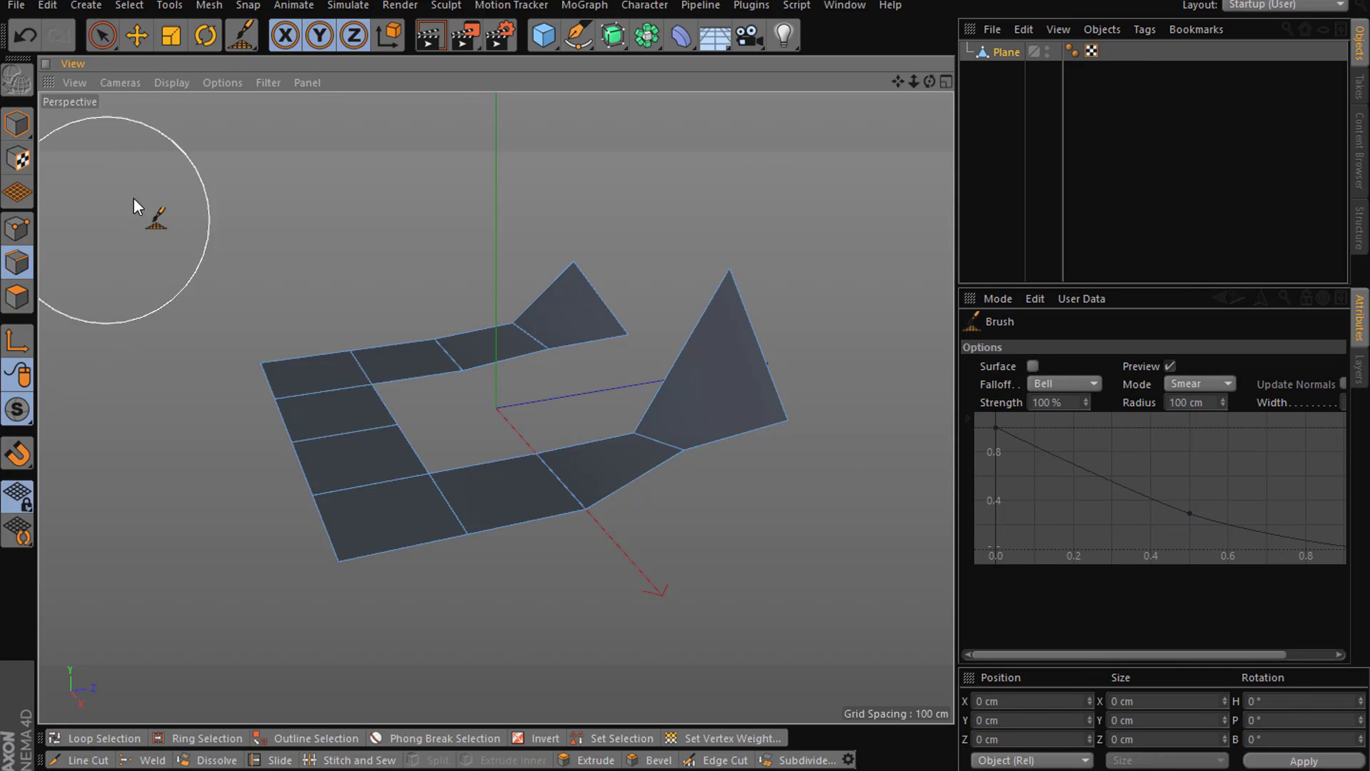
- Smear the front arm and the closed side of the mesh with several Brush strokes to deform them
right_click(220, 215)
click(274, 316)
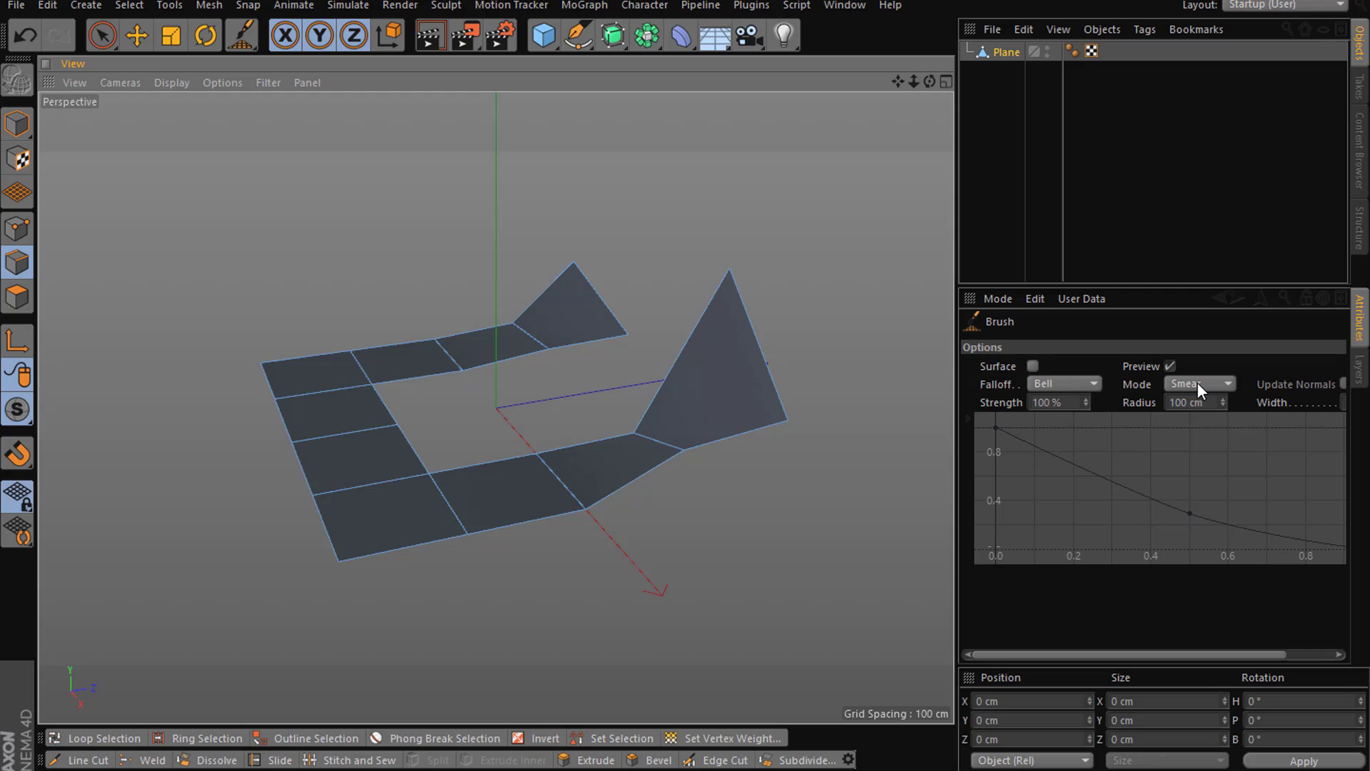
mouse_move(642, 436)
mouse_down()
mouse_move(568, 464)
mouse_move(395, 465)
mouse_move(396, 439)
mouse_up()
drag(332, 529, 338, 357)
drag(319, 456, 269, 506)
drag(333, 334, 302, 424)
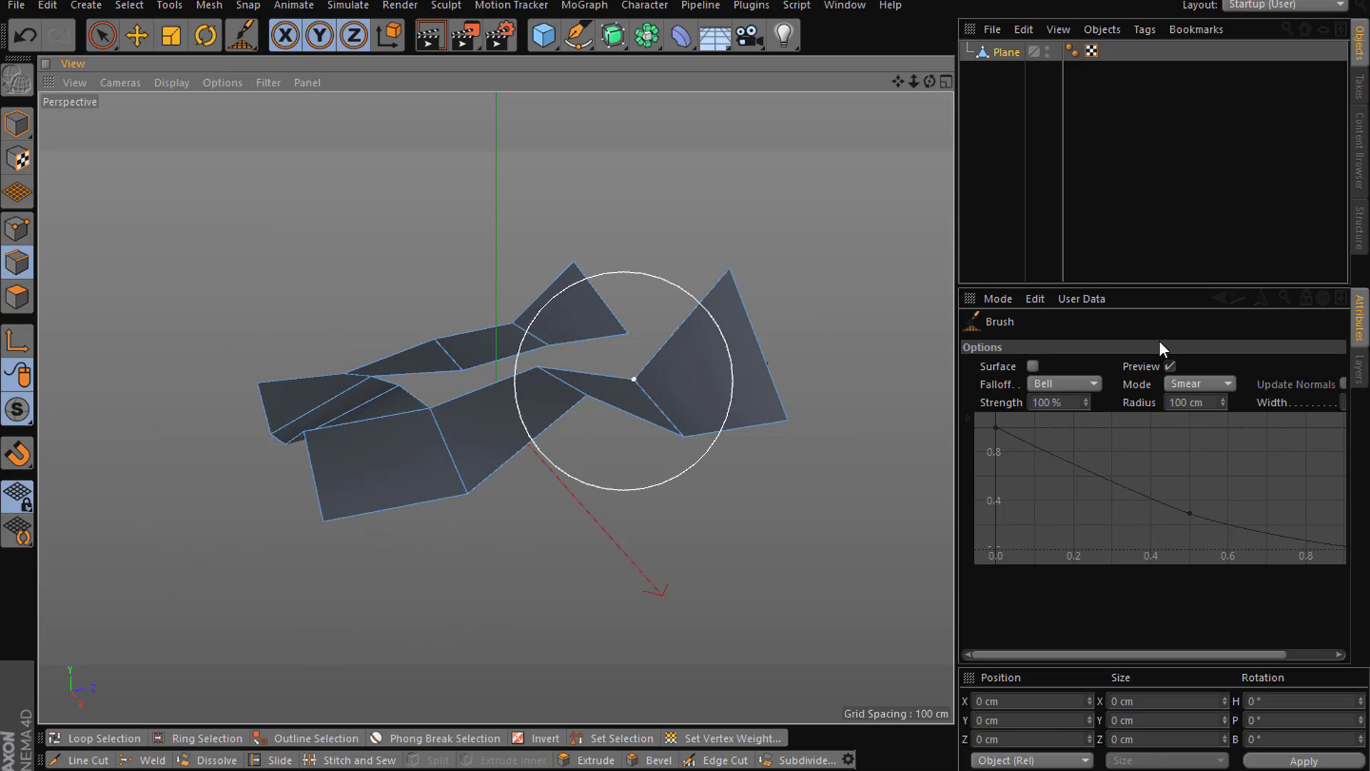
- Set the Brush mode to Smooth and brush over the whole mesh to even out the deformed polygons
click(1218, 383)
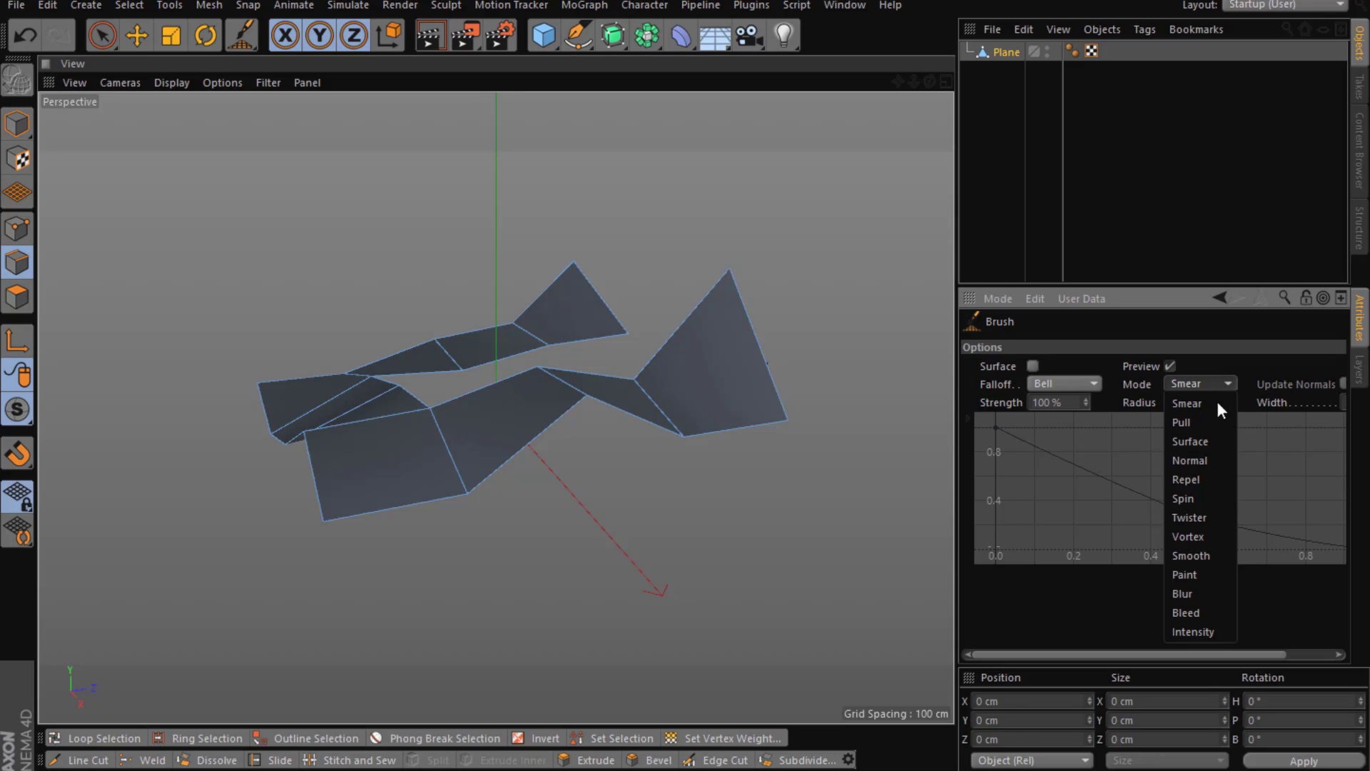
click(1205, 555)
mouse_move(314, 445)
mouse_down()
mouse_move(305, 422)
mouse_move(404, 428)
mouse_move(538, 357)
mouse_move(534, 375)
mouse_move(670, 367)
mouse_move(687, 387)
mouse_move(574, 286)
mouse_move(557, 308)
mouse_up()
drag(929, 82, 920, 123)
- Add a Subdivision Surface and make the Plane its child
click(617, 35)
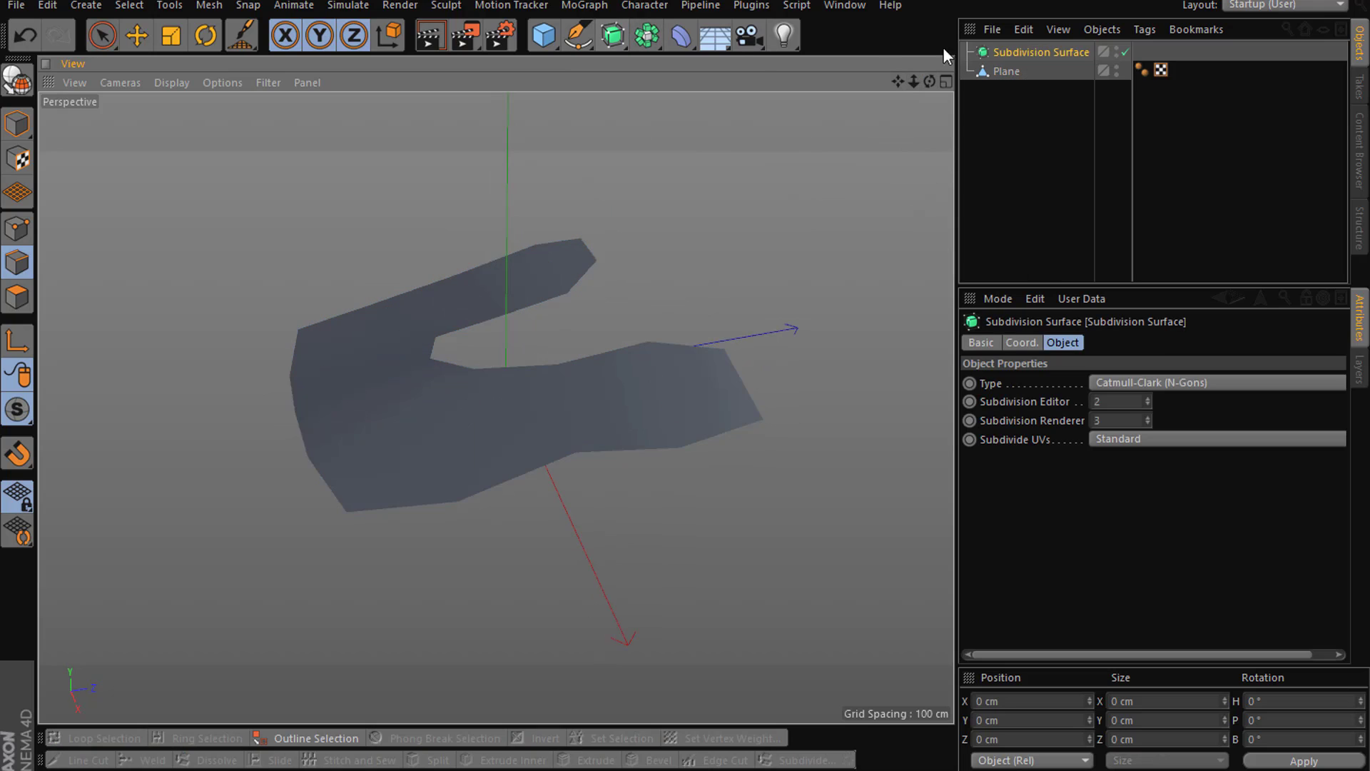
click(997, 71)
click(1031, 113)
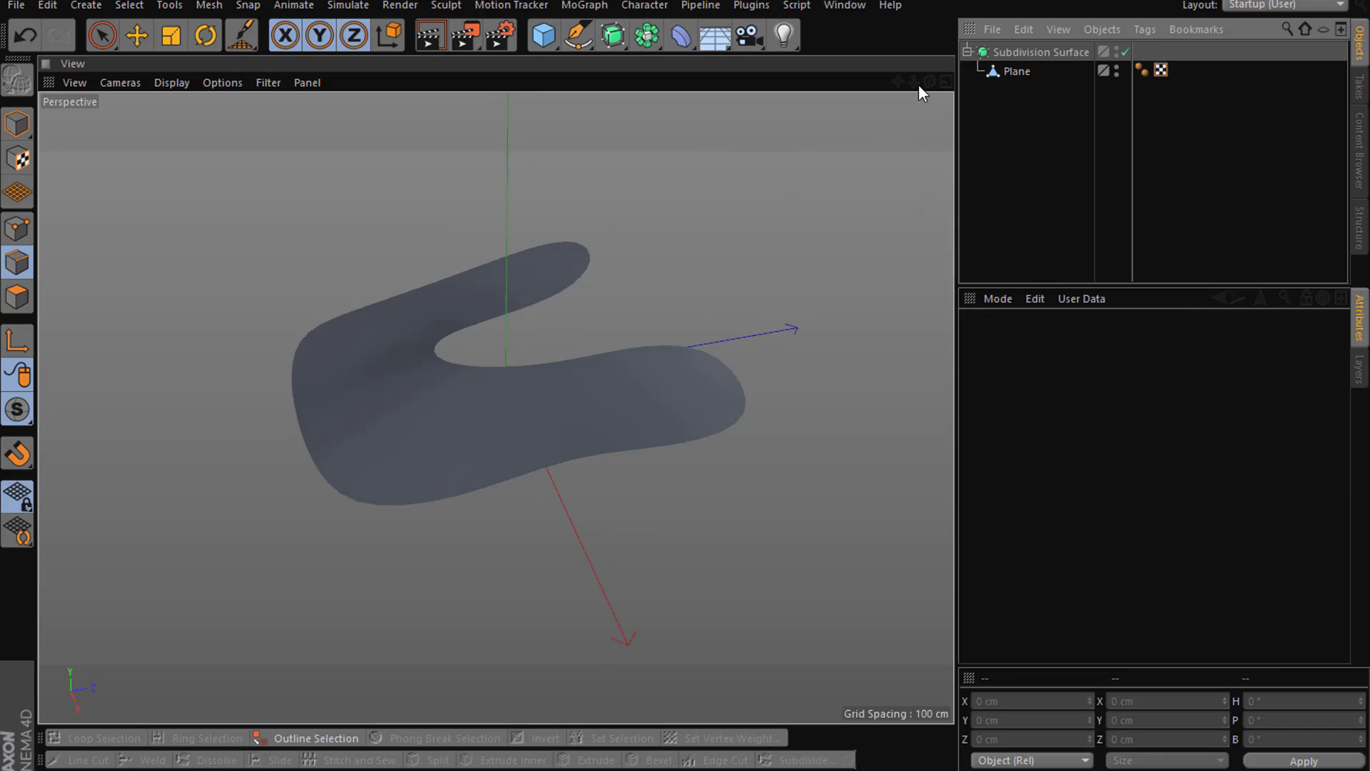
- Select the Plane in point mode and pull the subdivided mesh up into a tall hump with the Smear Brush
click(1000, 70)
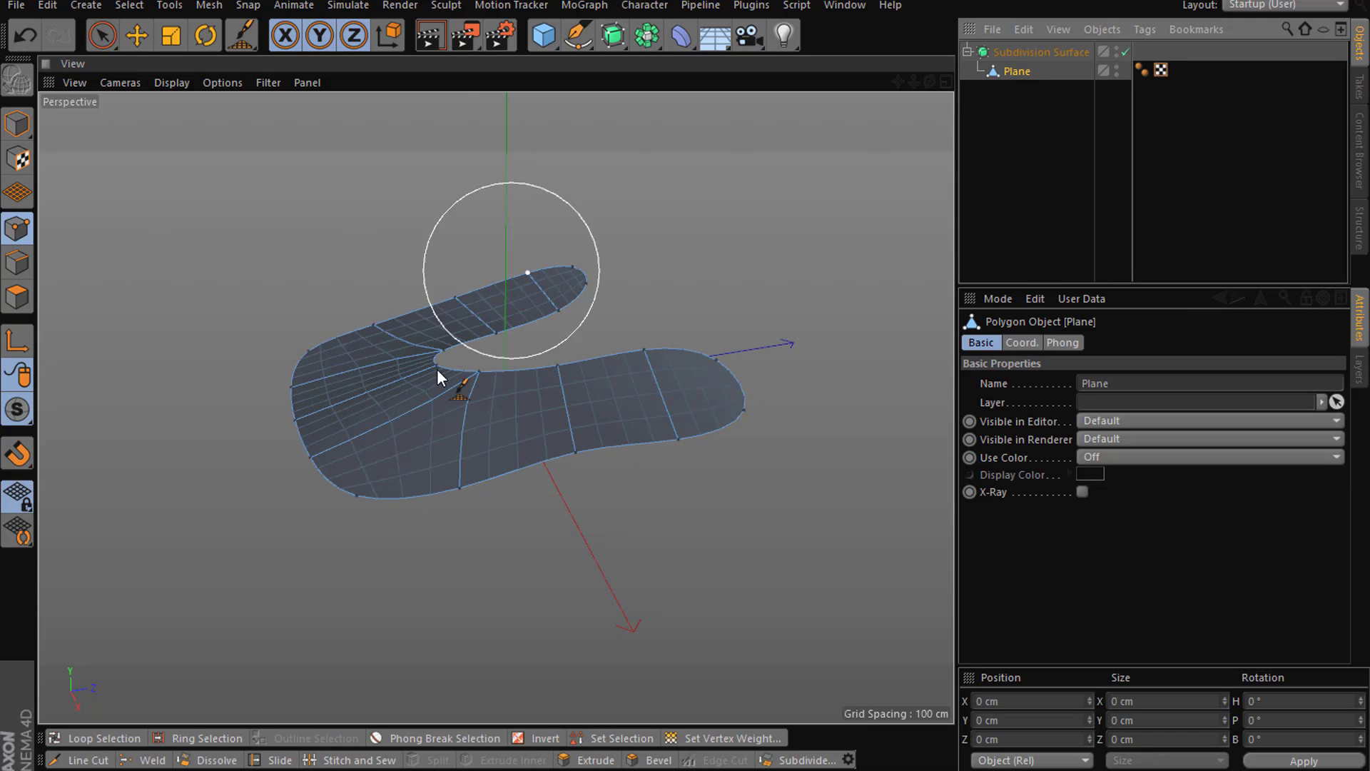
click(18, 234)
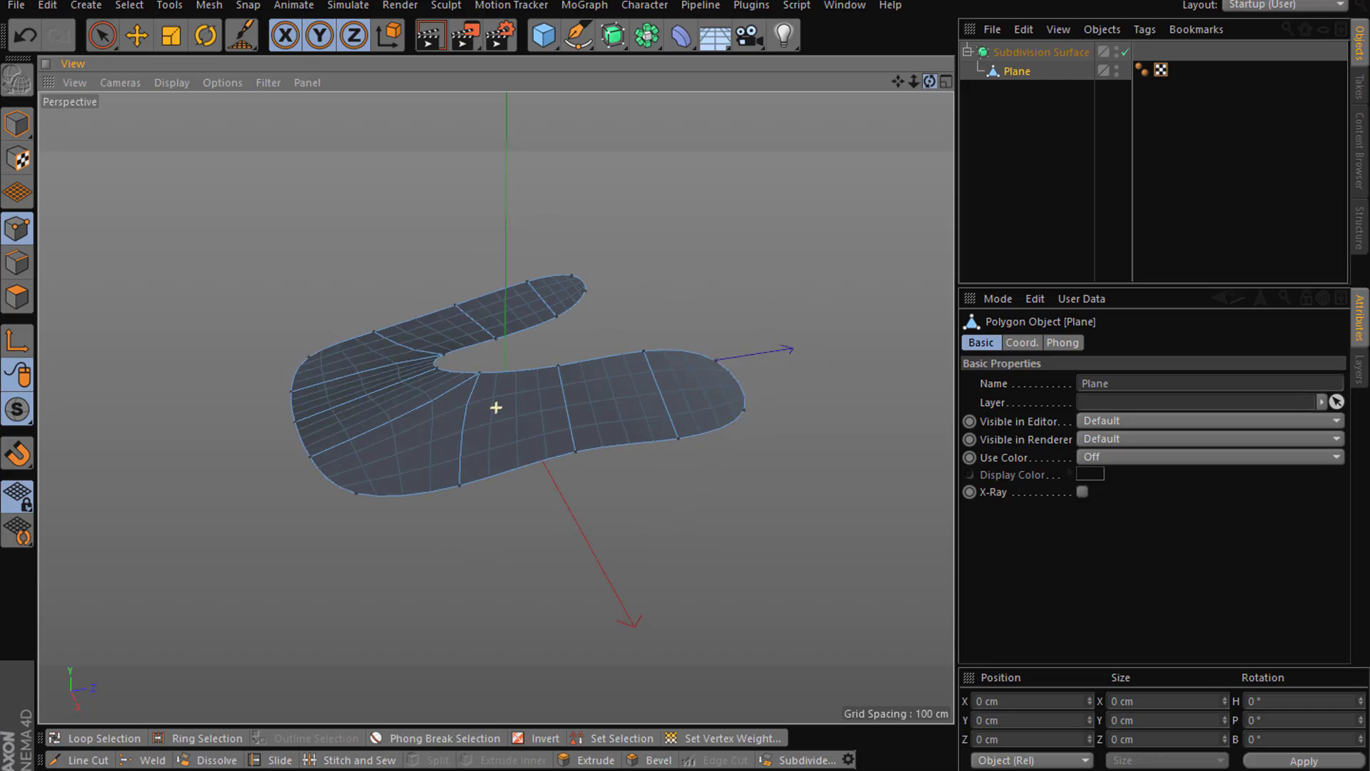
alt+drag(492, 406, 743, 275)
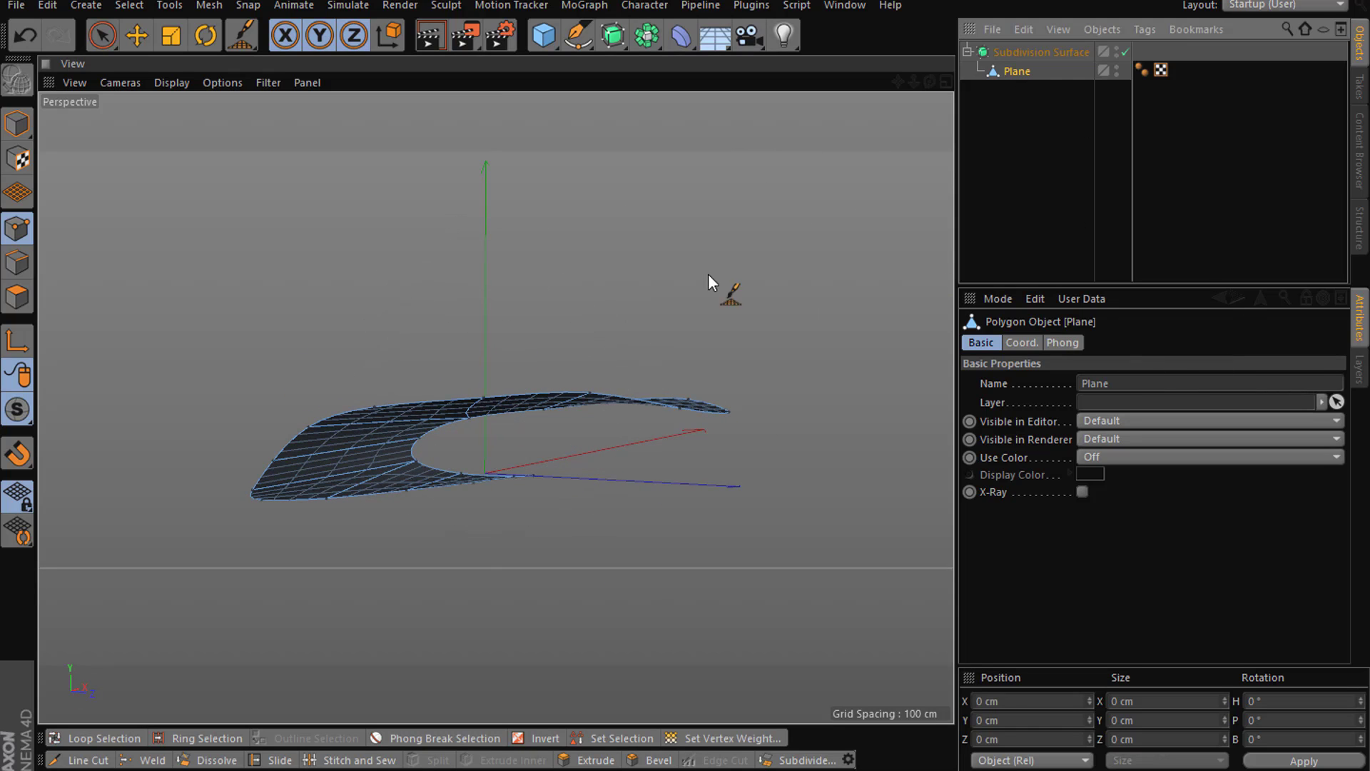
right_click(696, 331)
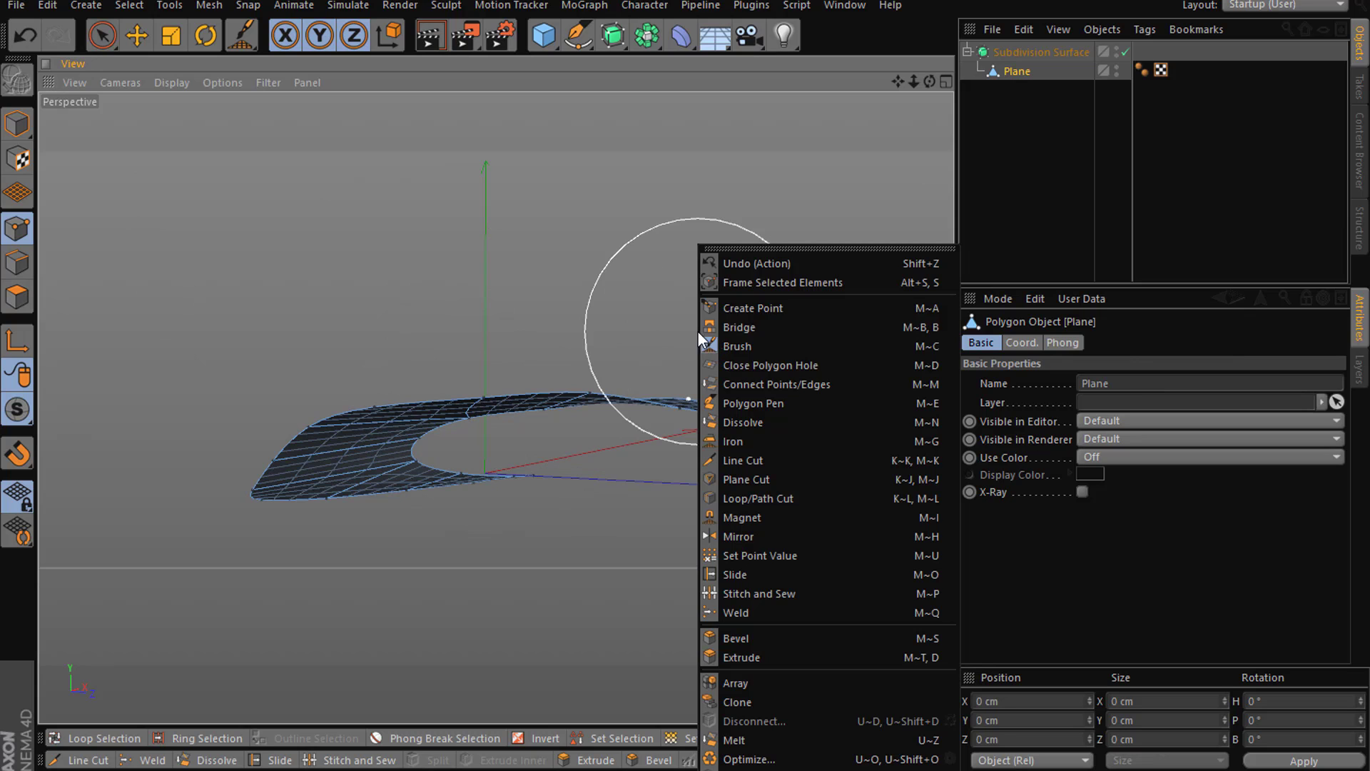
click(735, 346)
click(1206, 383)
click(1198, 532)
mouse_move(421, 385)
mouse_down()
mouse_move(412, 302)
mouse_move(538, 377)
mouse_move(554, 443)
mouse_move(685, 285)
mouse_up()
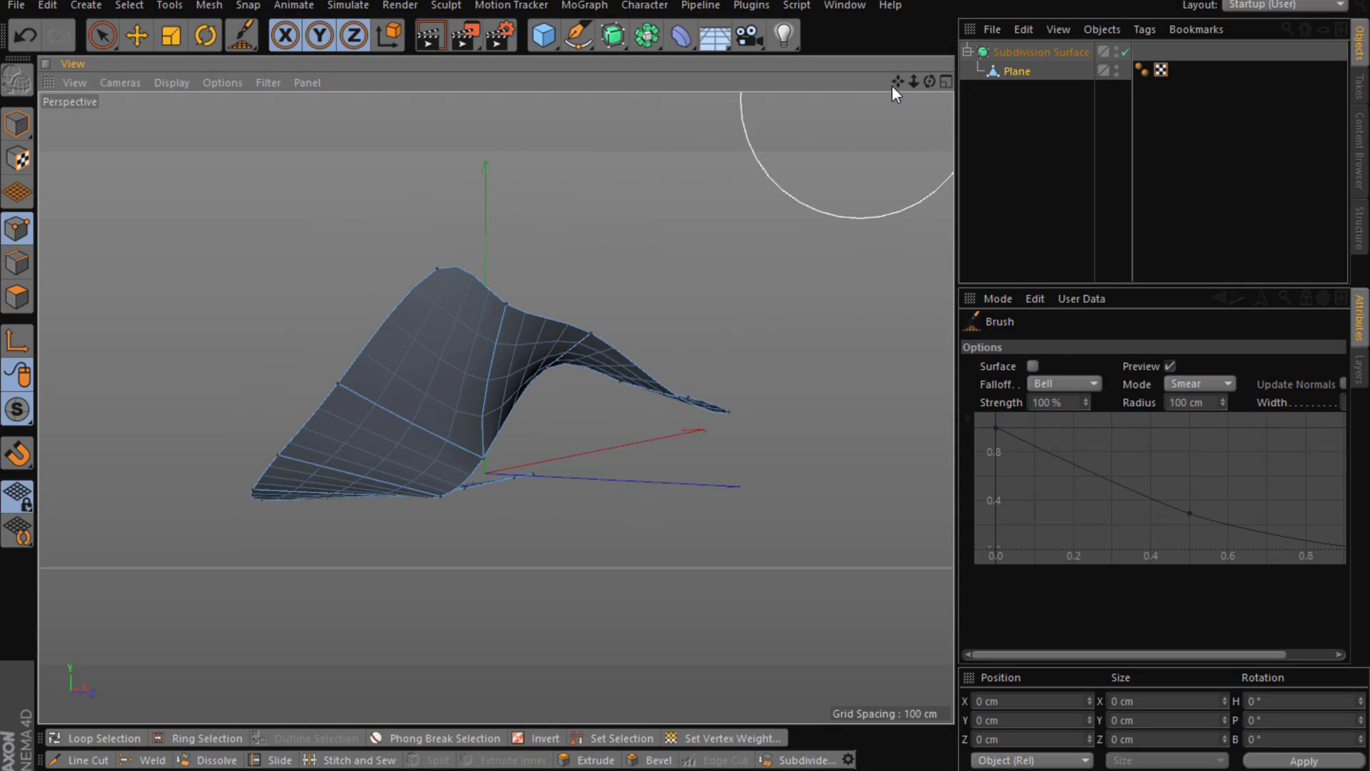
- Raise the subdivided mesh's front arm with the Smear Brush
drag(928, 82, 842, 115)
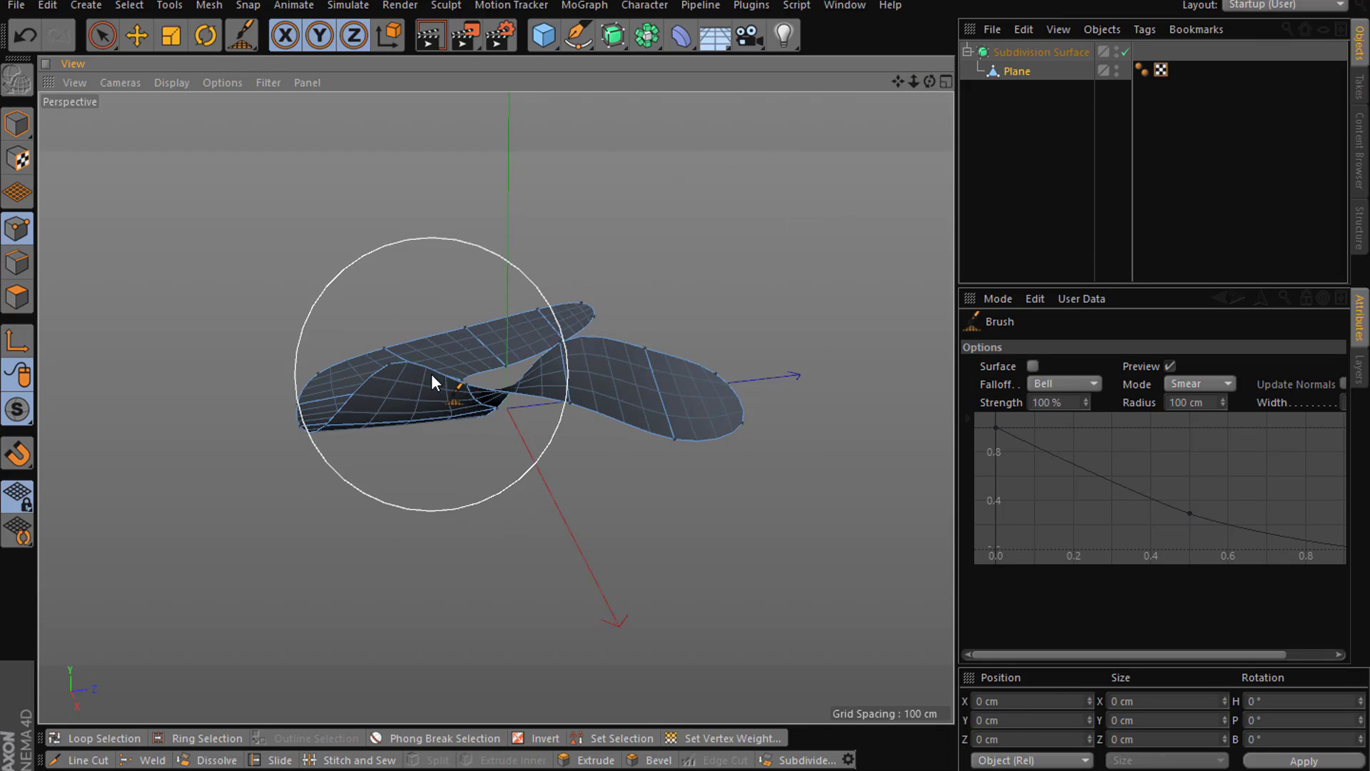
click(1077, 401)
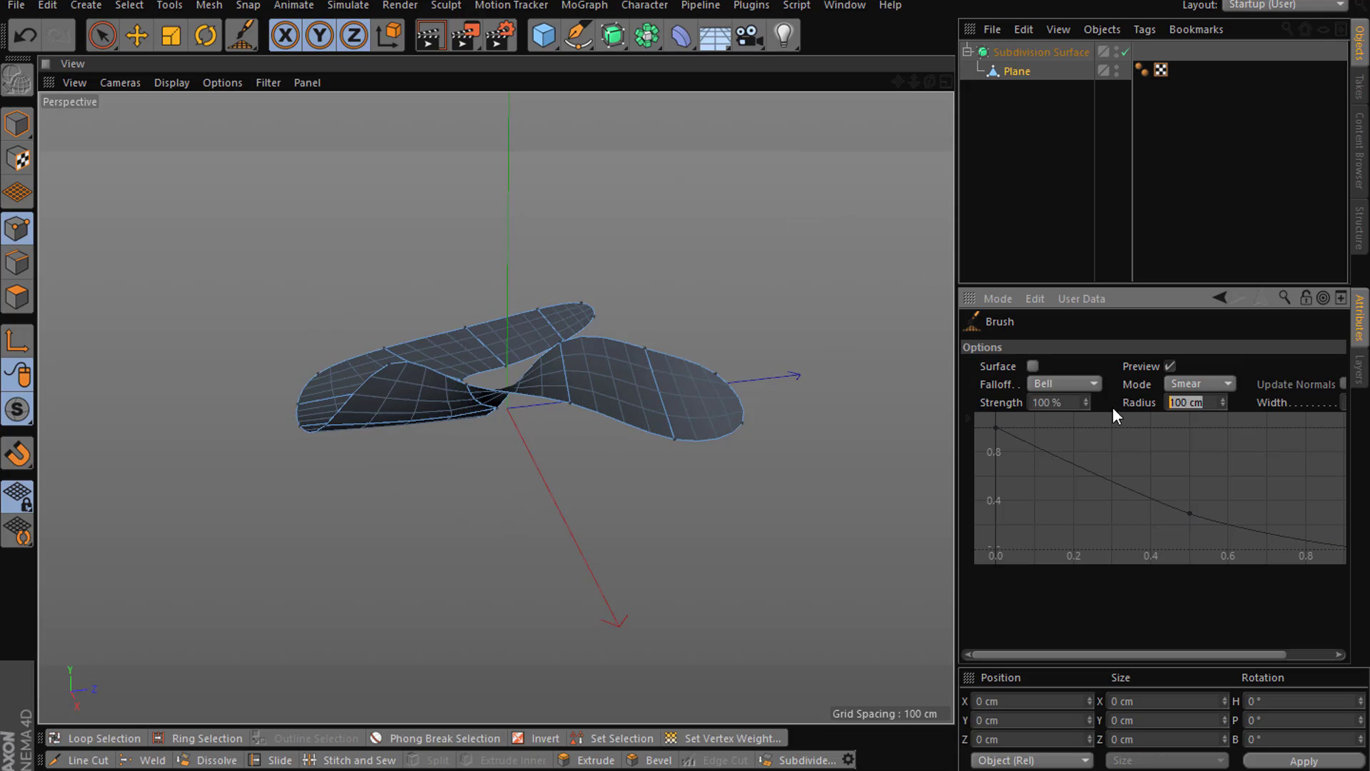
mouse_move(764, 301)
mouse_down()
mouse_move(611, 327)
mouse_move(623, 314)
mouse_up()
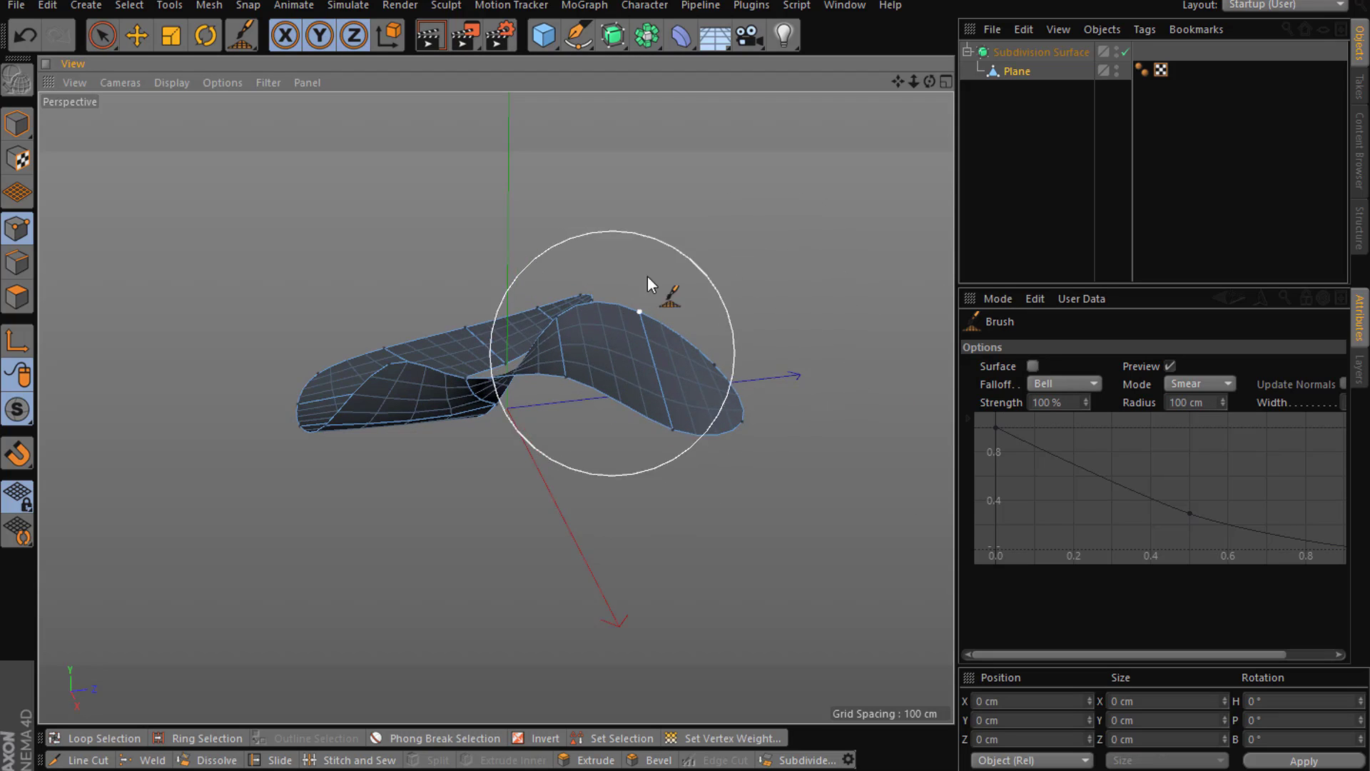
right_click(297, 242)
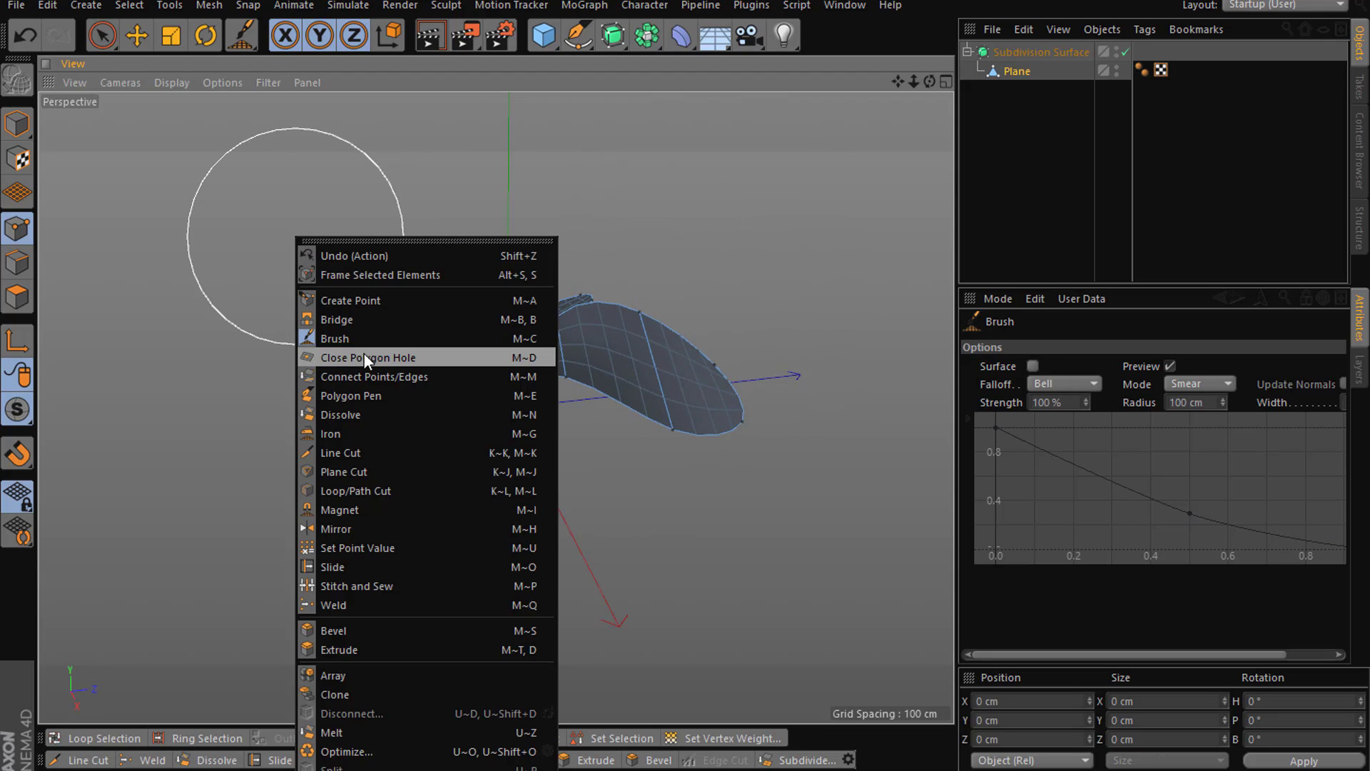
click(633, 254)
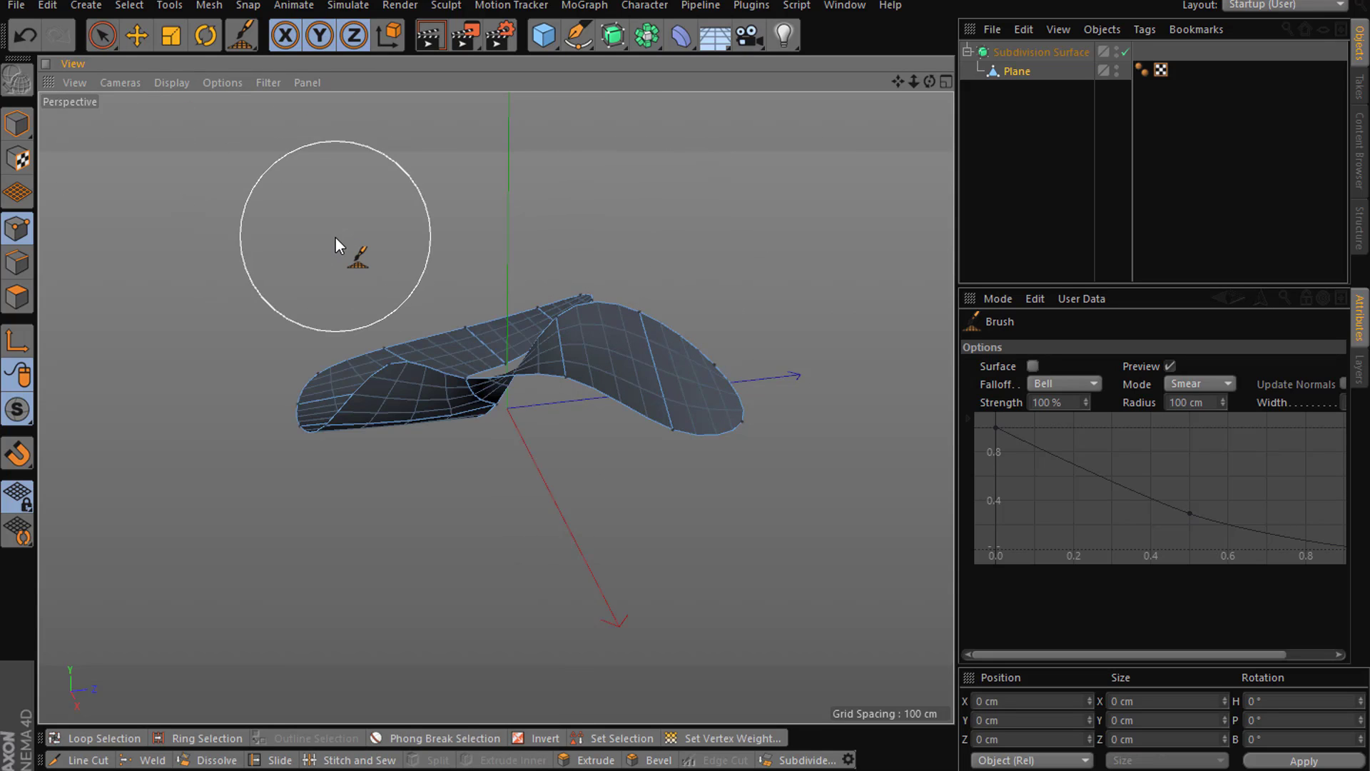
- Undo all Brush strokes, the Subdivision Surface and the edge deletion to return to the flat, closed square frame
key(ctrl+z)
key(ctrl+z)
key(ctrl+z)
key(ctrl+z)
key(ctrl+z)
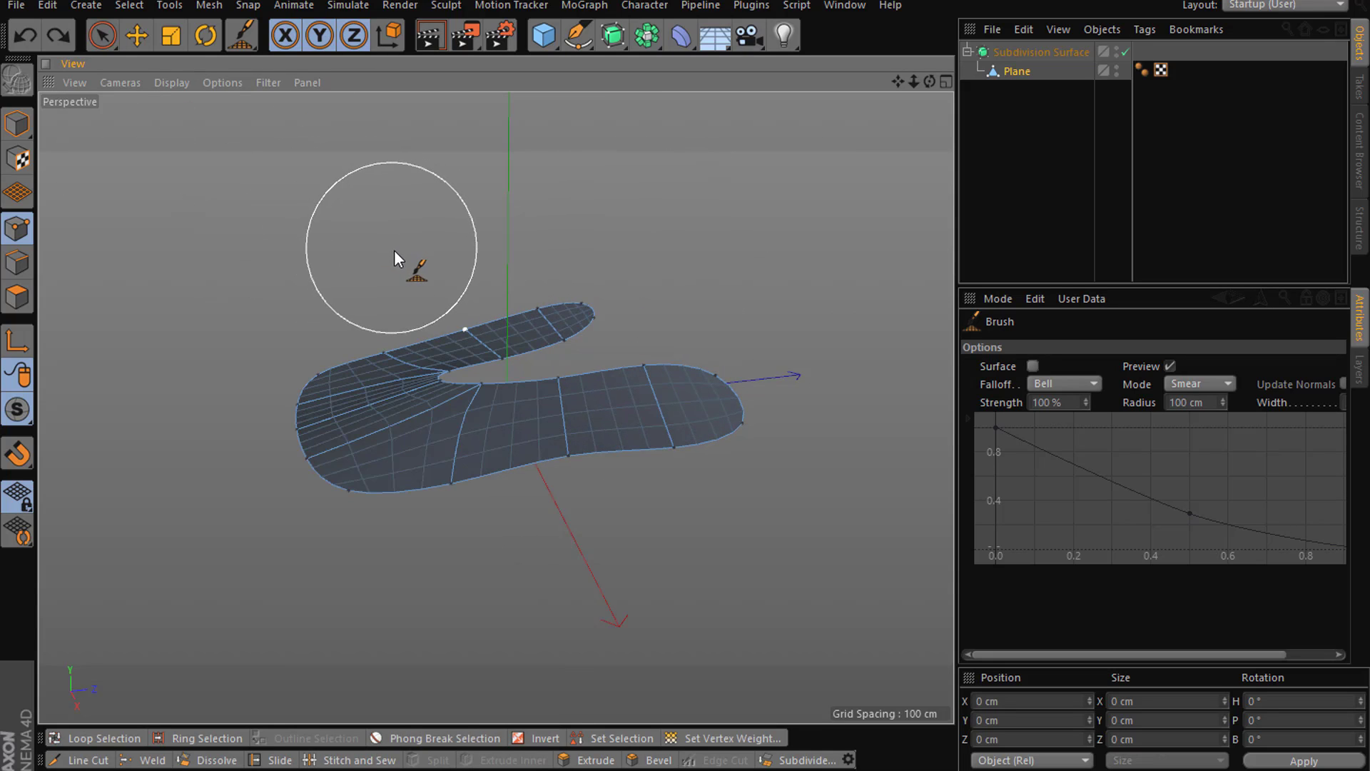
key(ctrl+z)
key(ctrl+z)
key(ctrl+z)
key(ctrl+z)
key(ctrl+z)
key(ctrl+z)
key(ctrl+z)
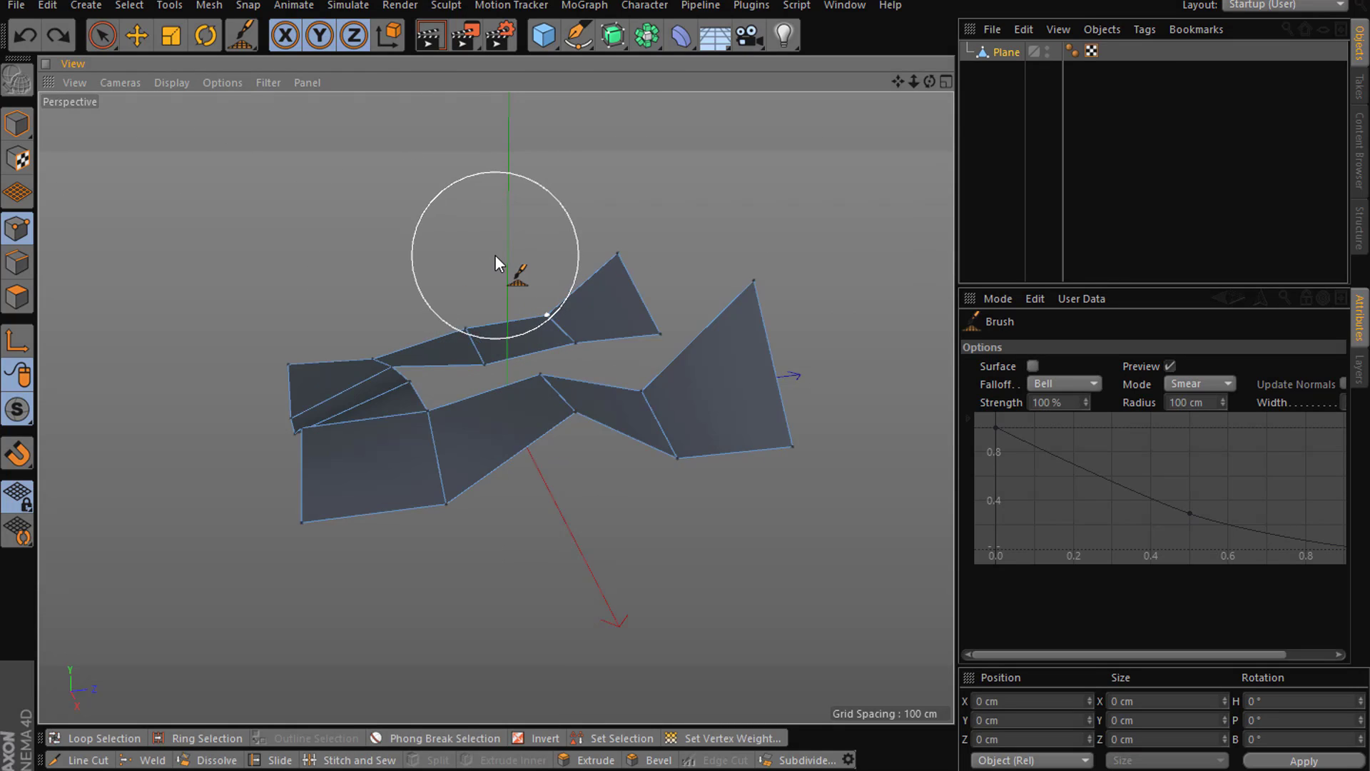
key(ctrl+z)
key(ctrl+z)
key(ctrl+z)
key(ctrl+z)
key(ctrl+z)
key(ctrl+z)
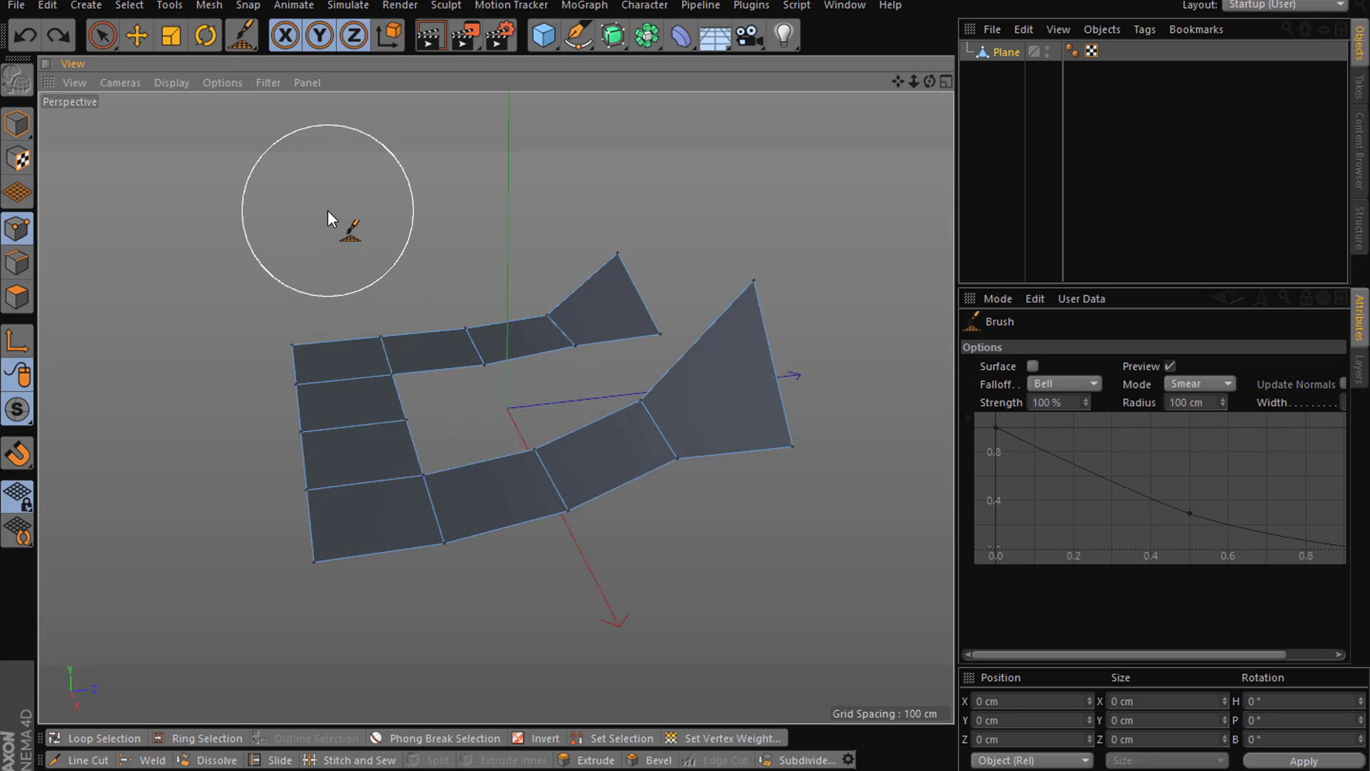
right_click(348, 237)
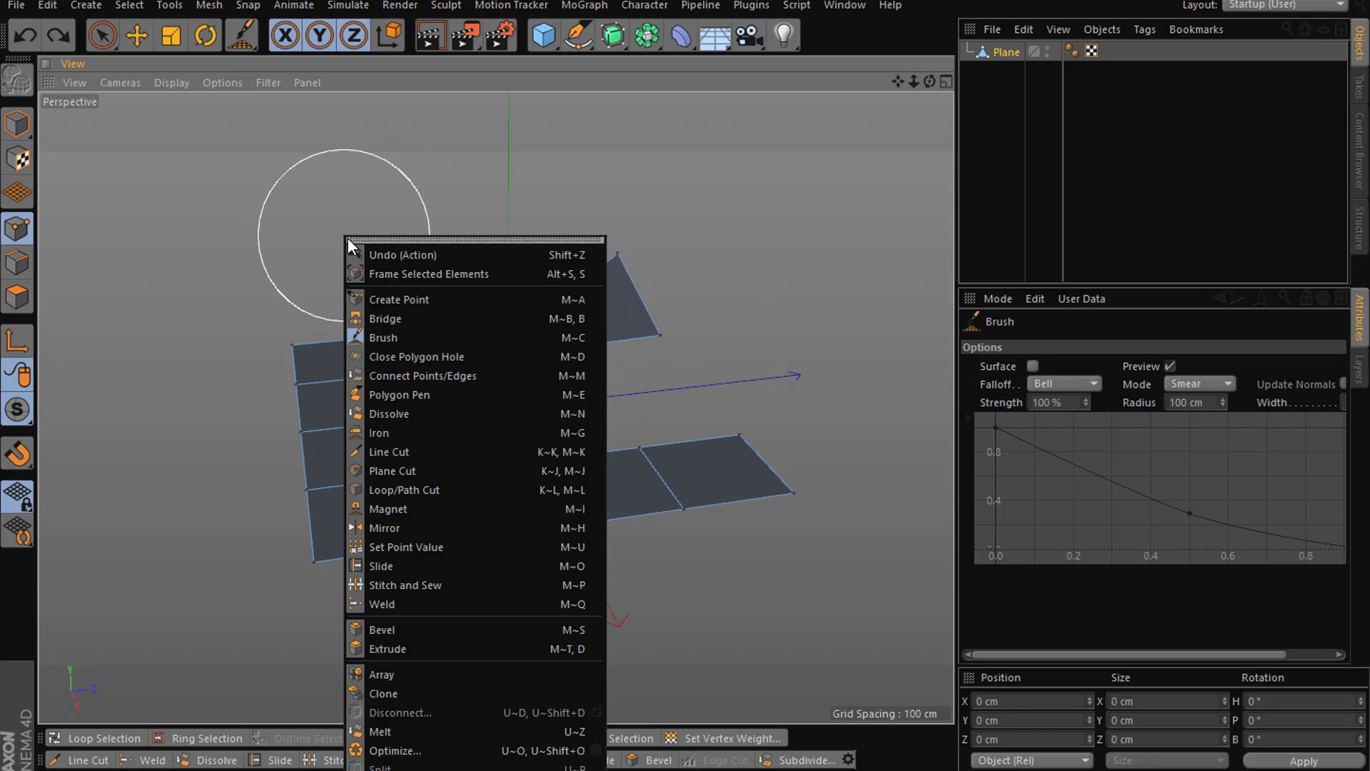
click(256, 236)
key(ctrl+z)
key(ctrl+y)
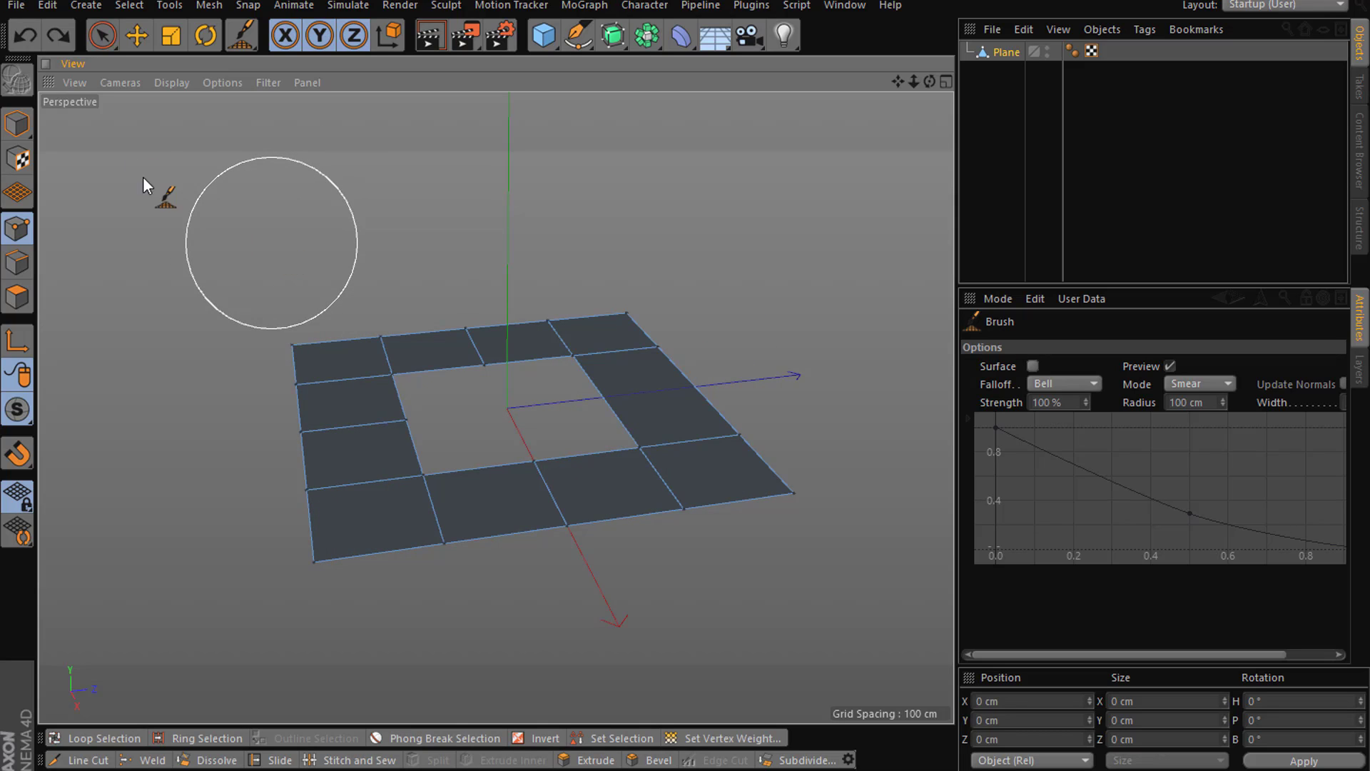
- Split the frame's long undivided polygon on the Z-axis side with a Line Cut across its width
click(137, 36)
mouse_move(543, 276)
alt+mouse_down()
mouse_move(532, 332)
mouse_move(567, 391)
alt+mouse_up()
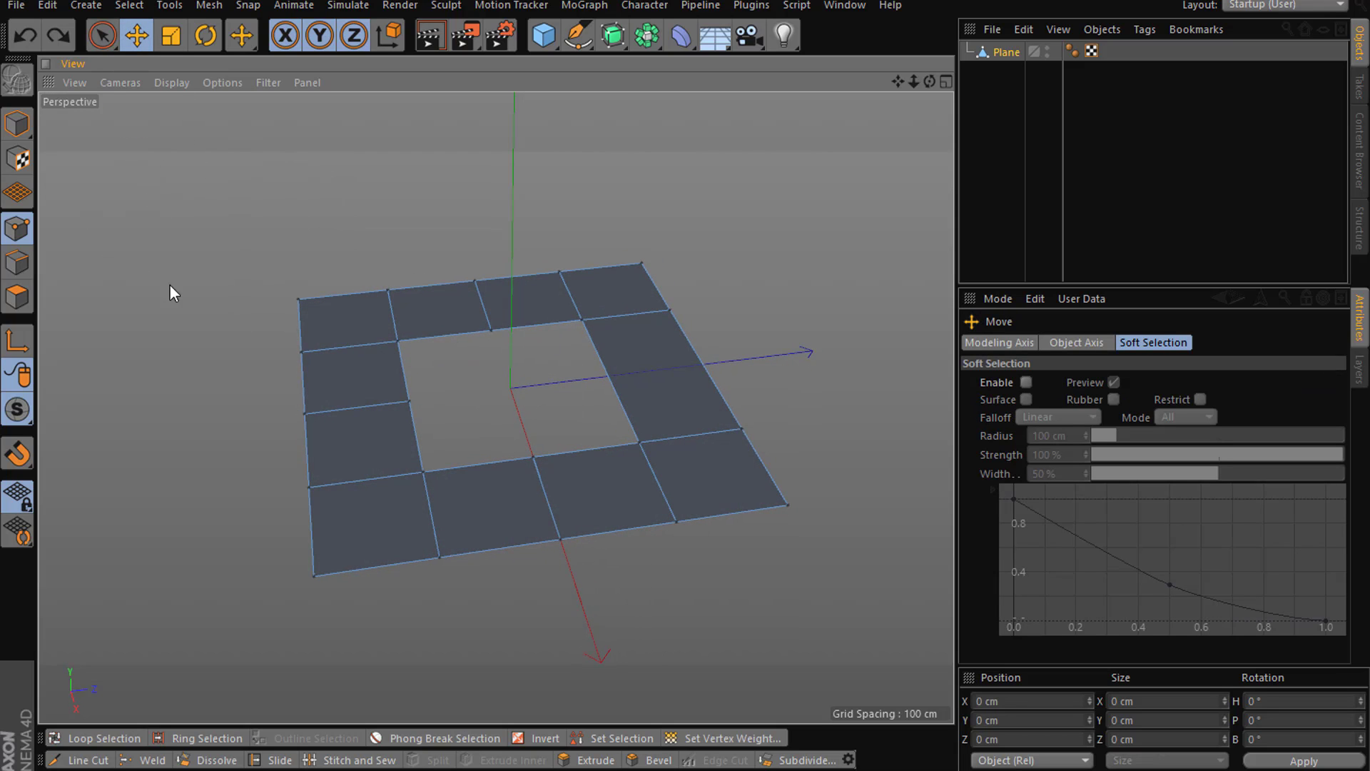
click(17, 263)
right_click(145, 290)
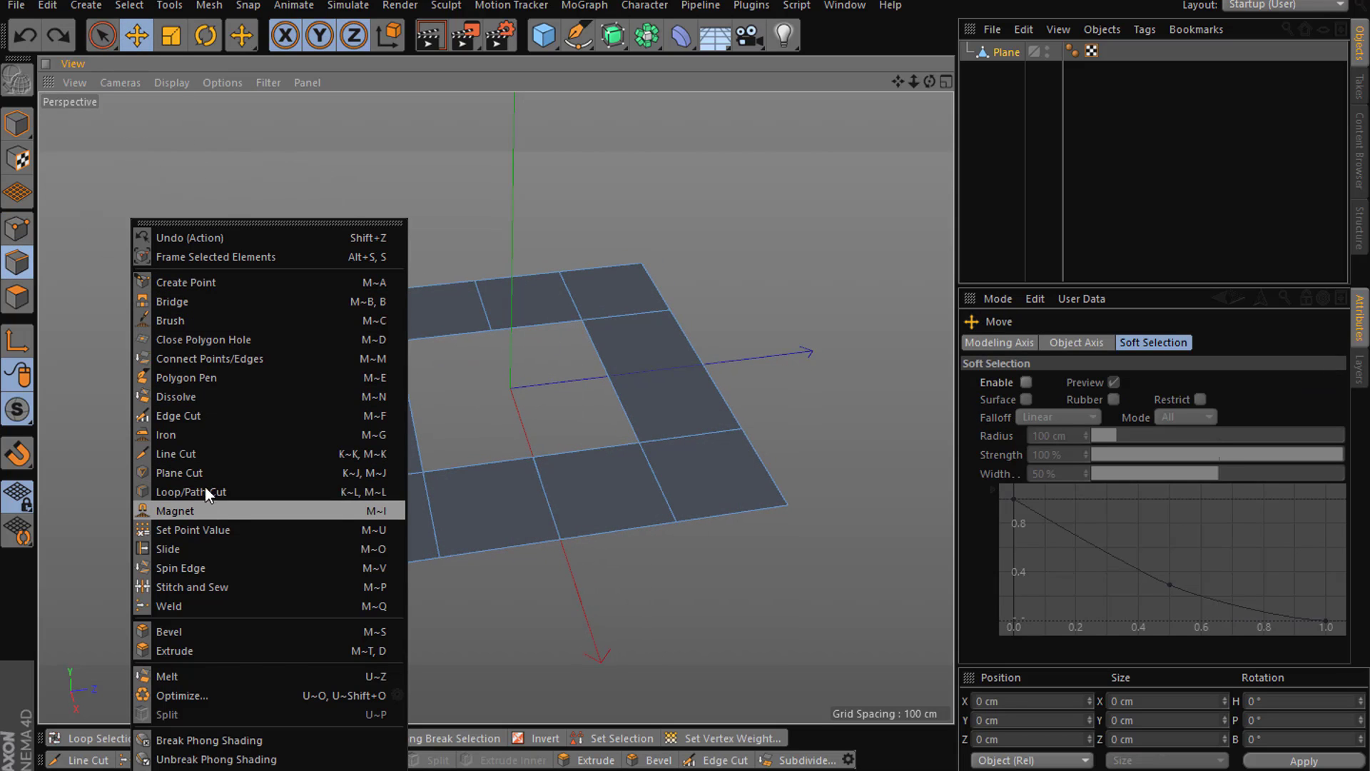
click(207, 452)
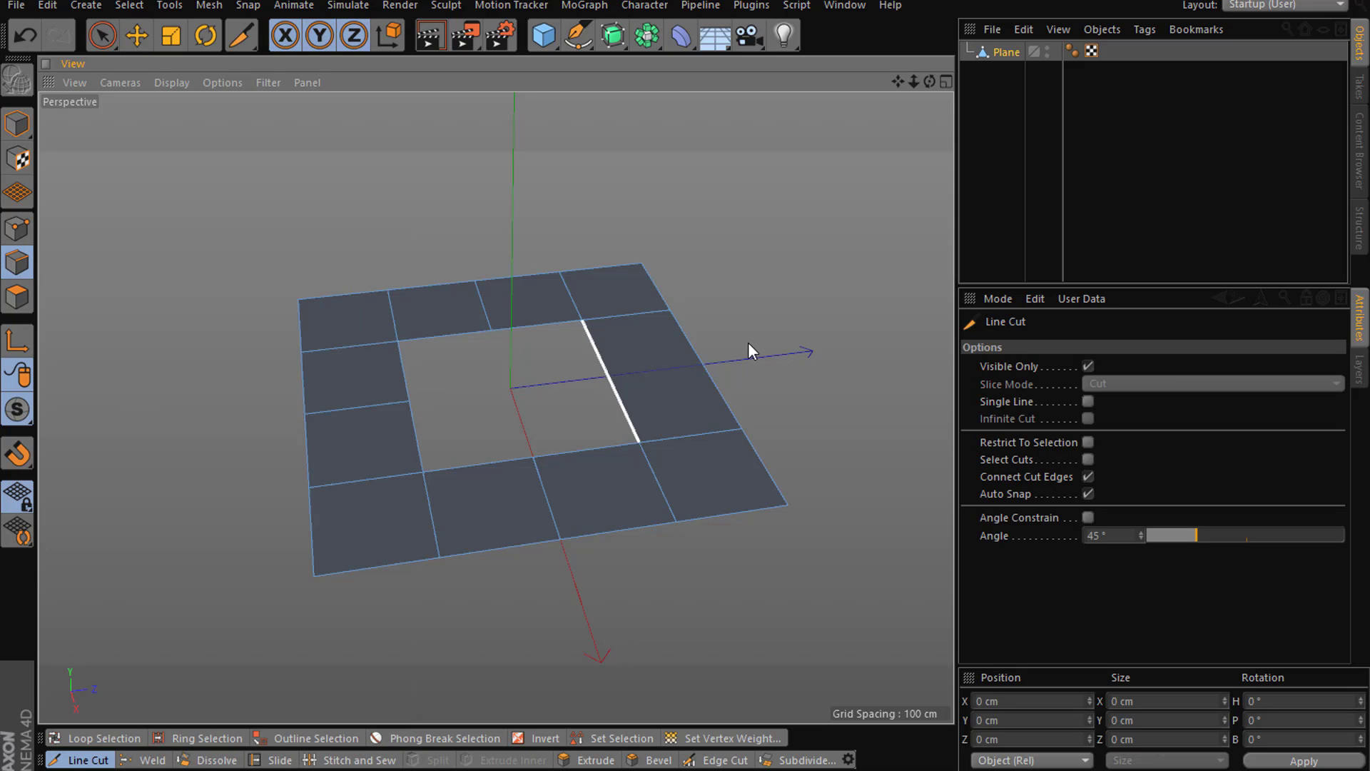
right_click(493, 371)
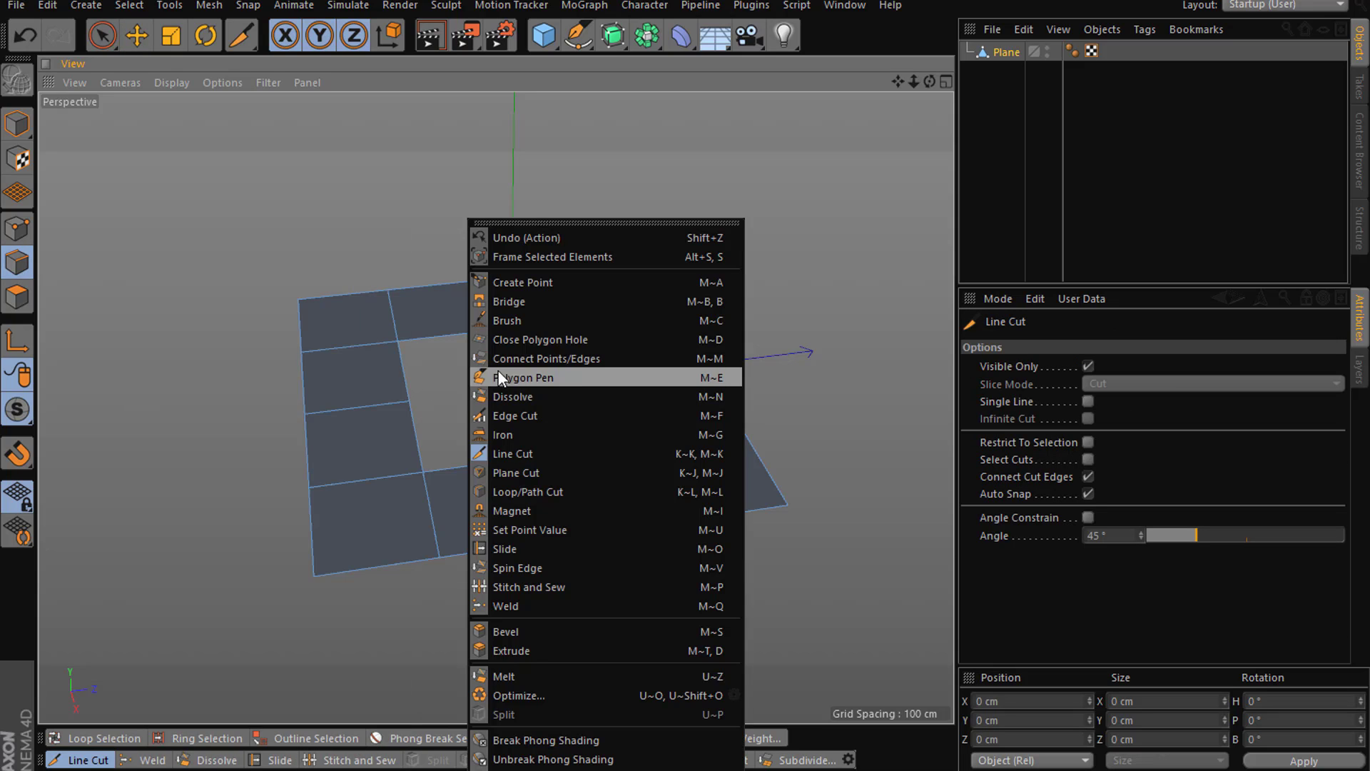
click(534, 302)
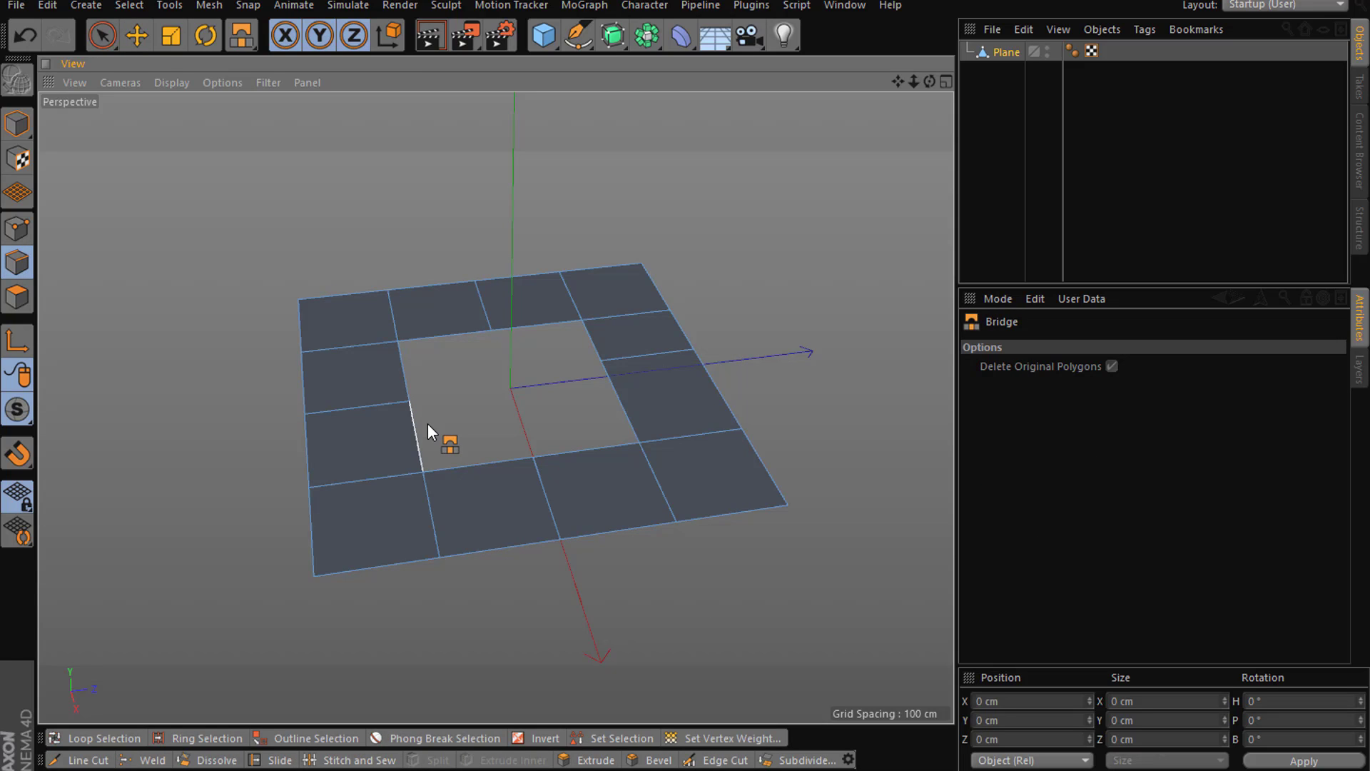
right_click(485, 397)
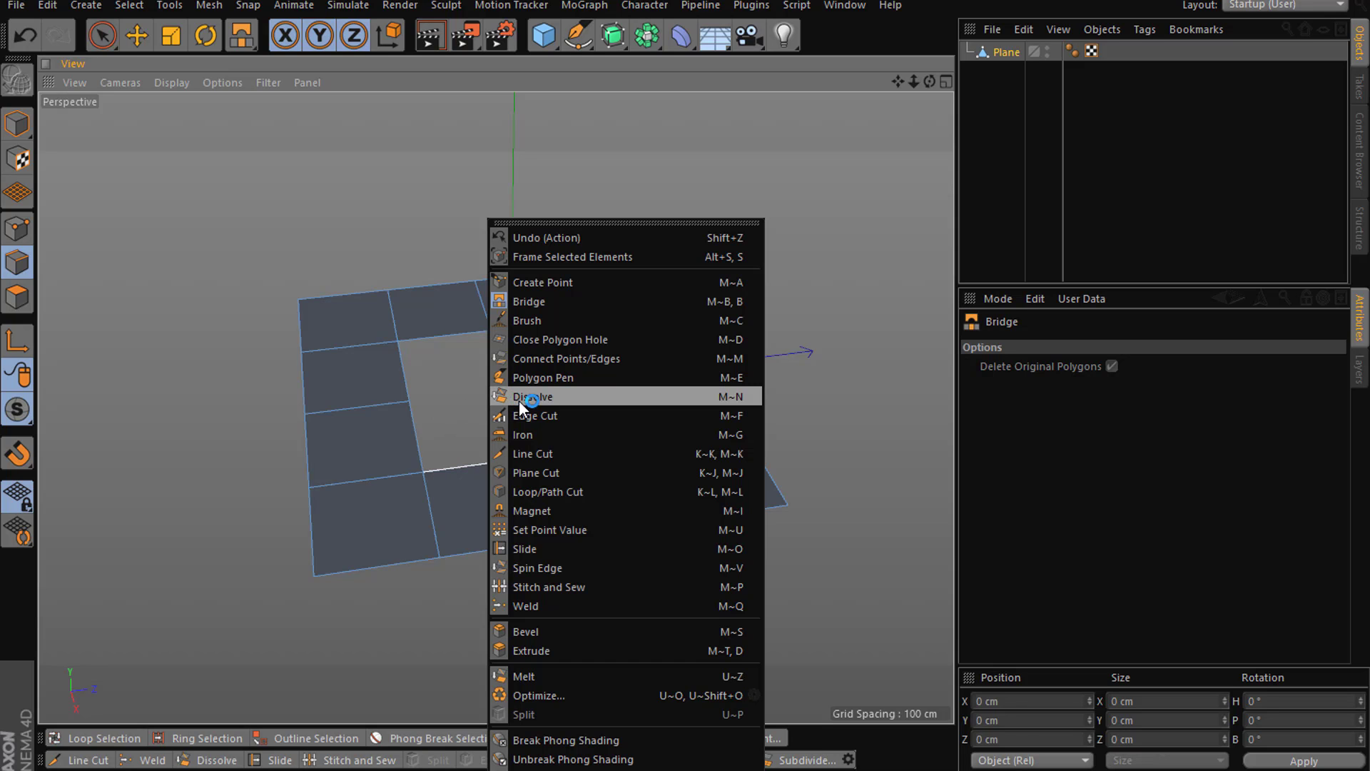
click(528, 404)
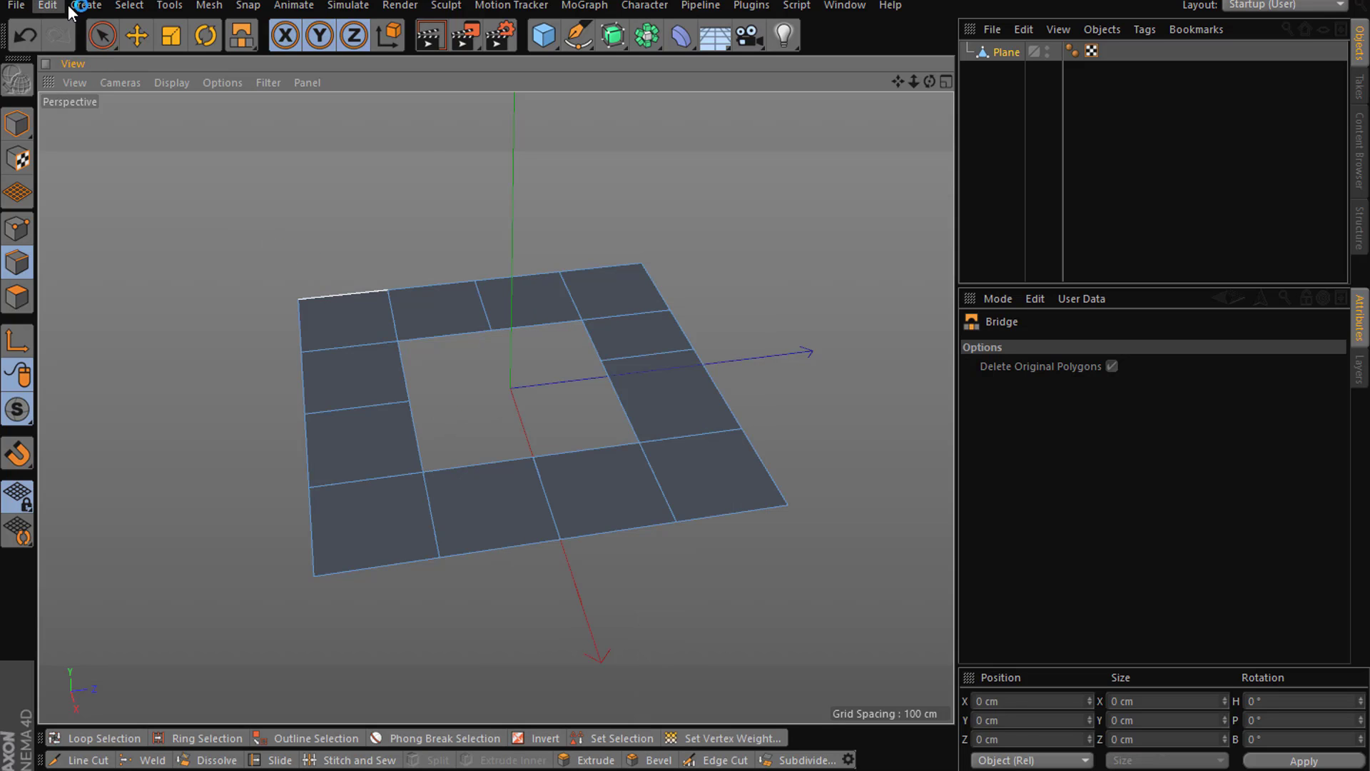
click(1004, 52)
right_click(305, 201)
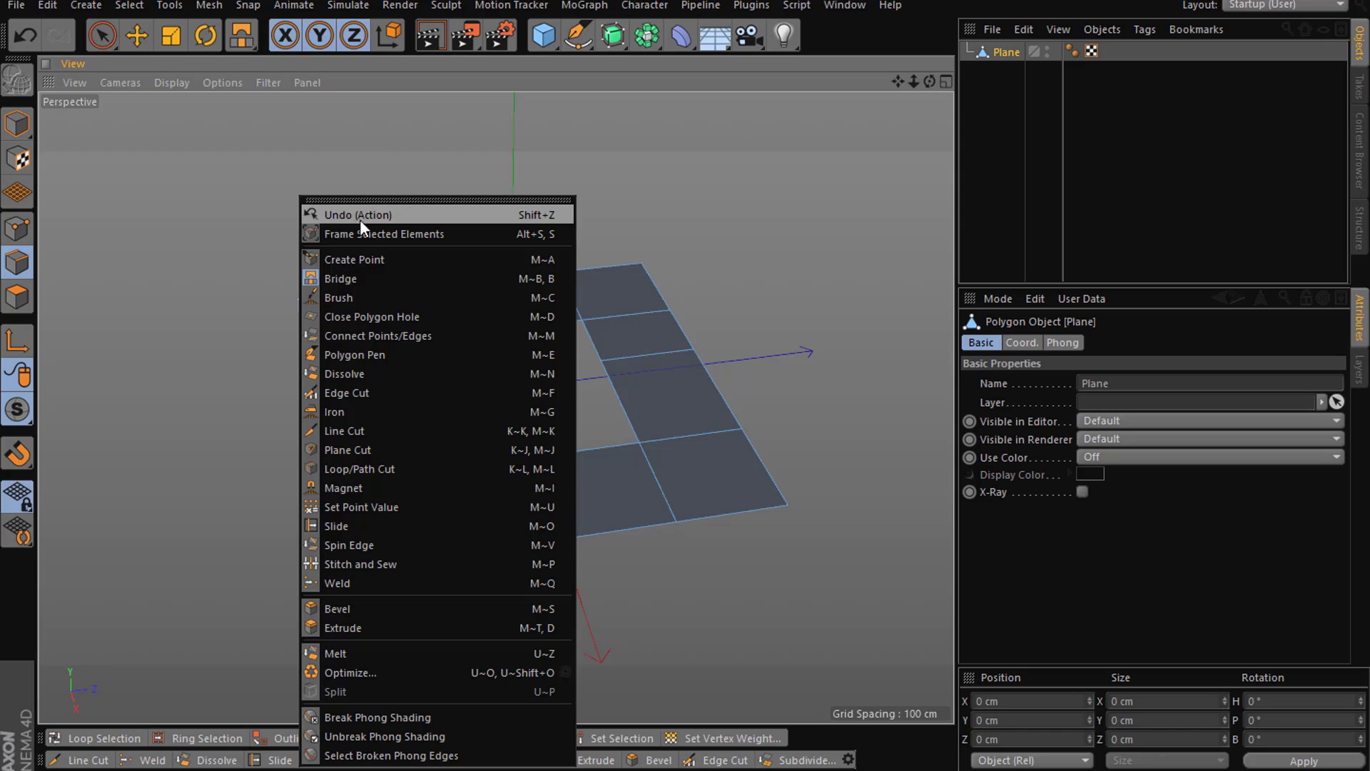
click(370, 367)
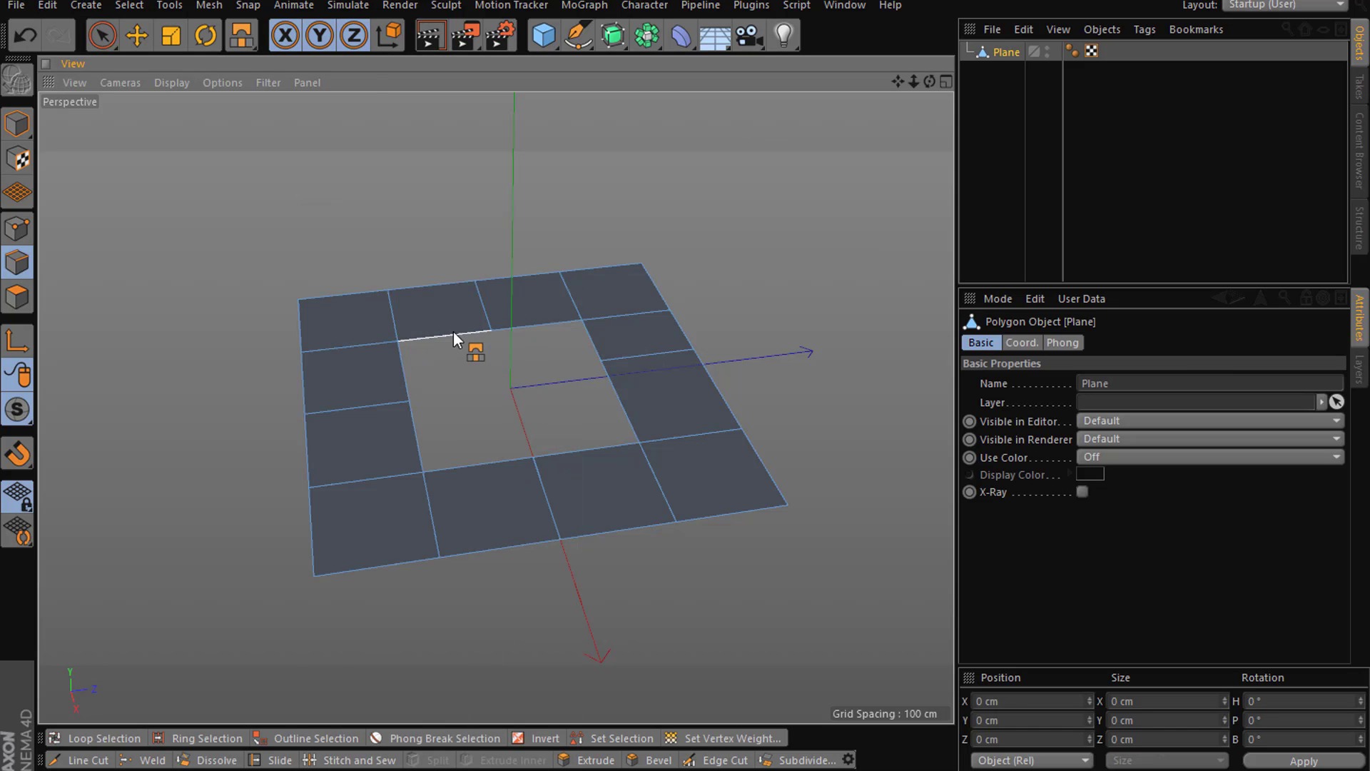
- Fill the frame's central opening with Close Polygon Hole
right_click(478, 340)
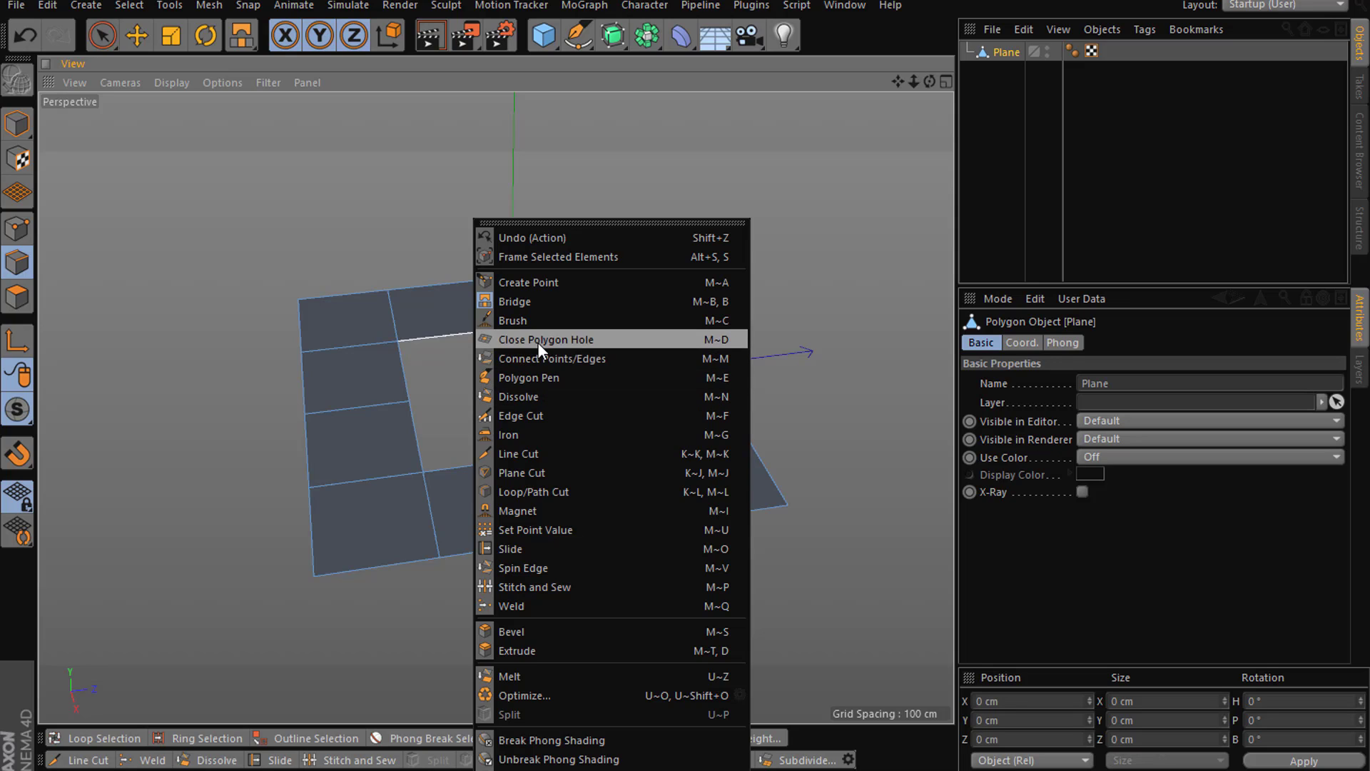
click(537, 340)
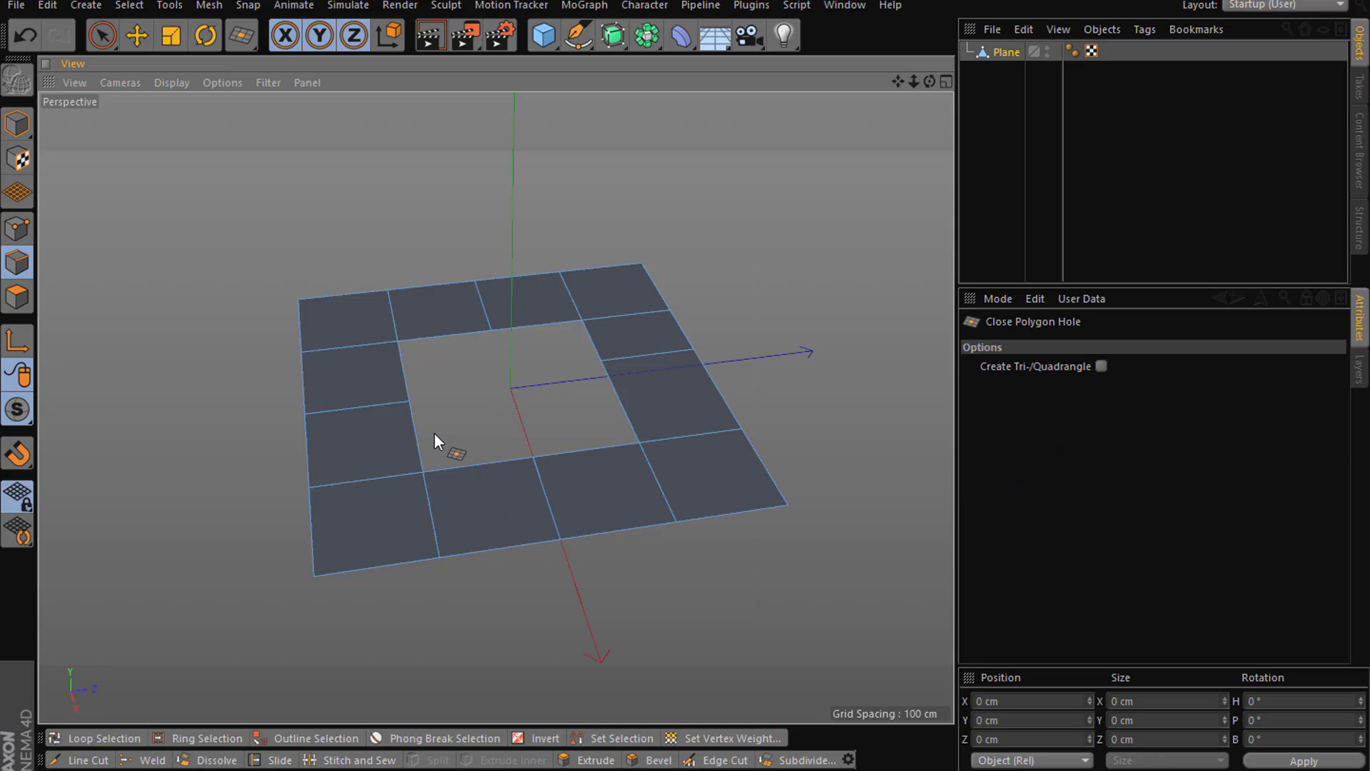
click(423, 469)
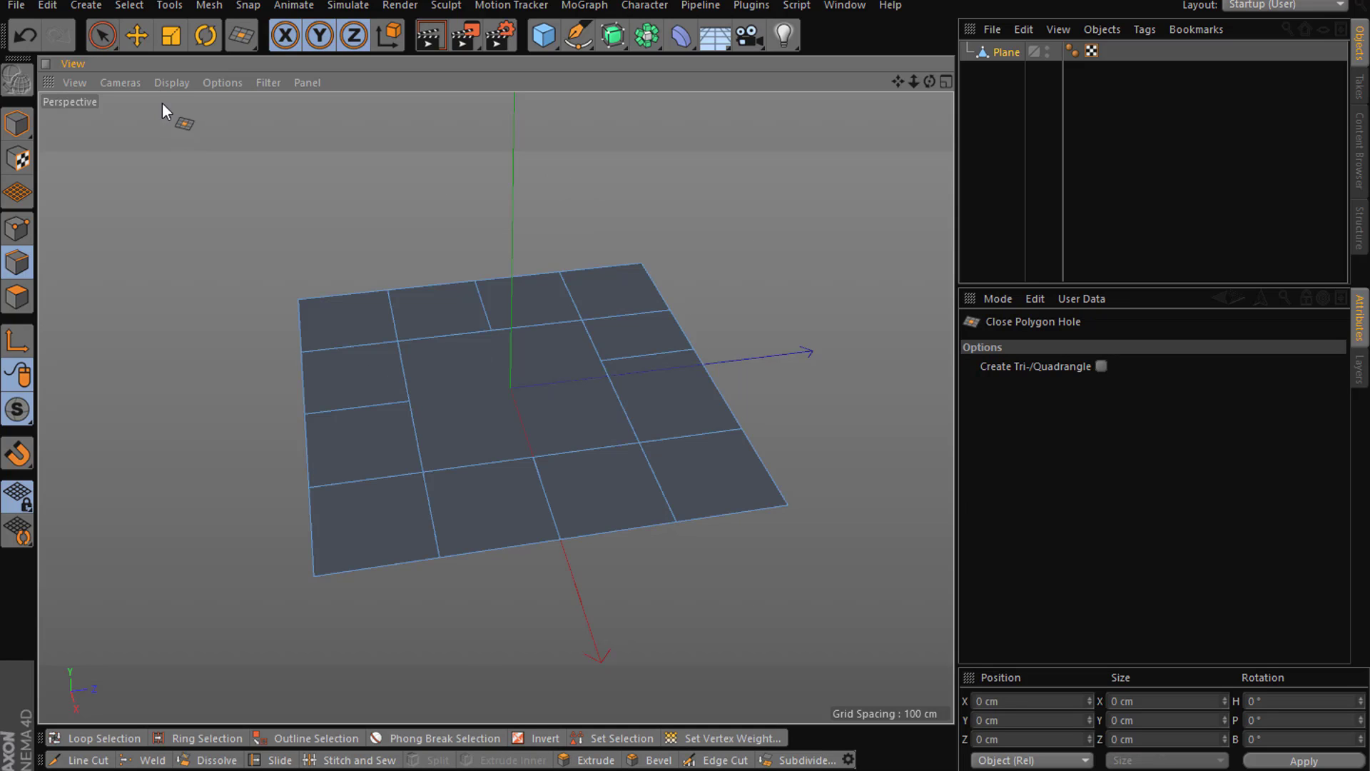
click(136, 36)
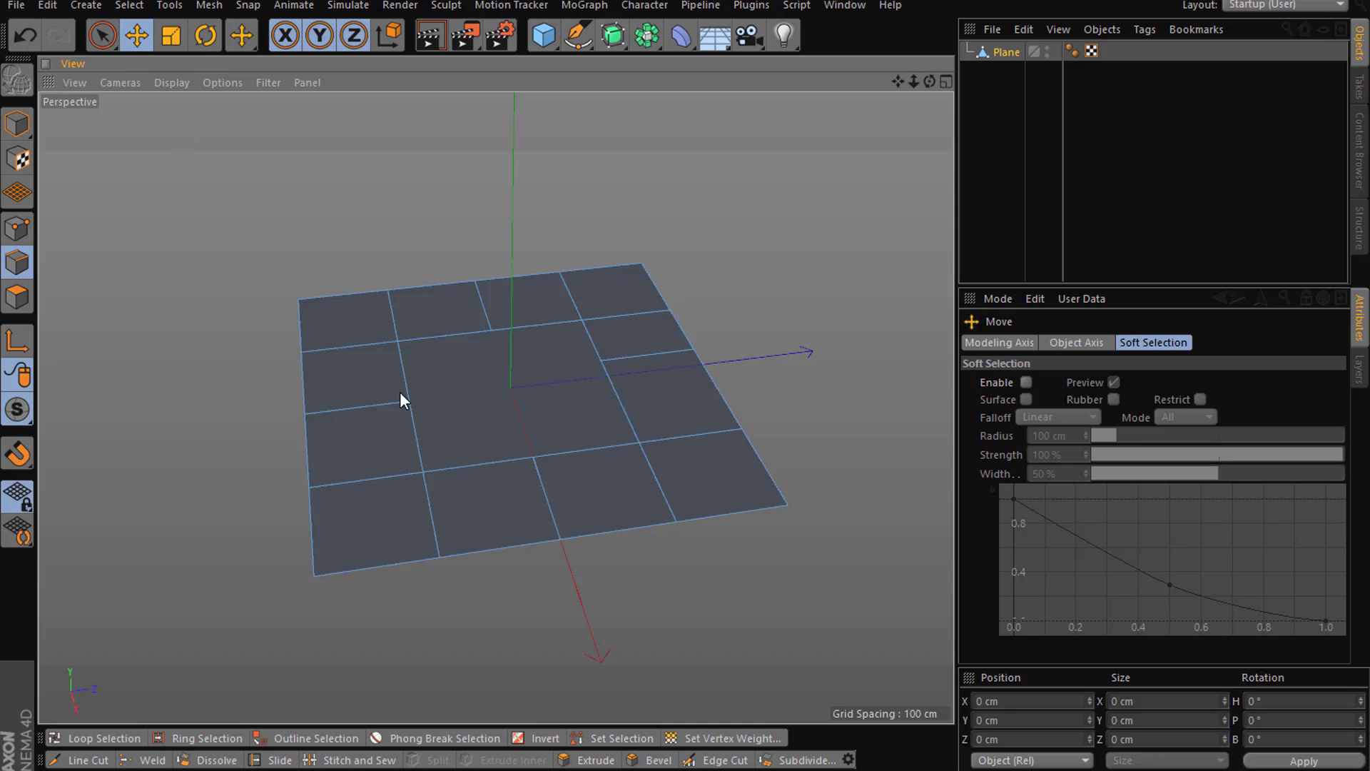
- Divide the filled centre polygon into four quads with two crossing Line Cuts between the midpoints of its opposite sides
click(17, 229)
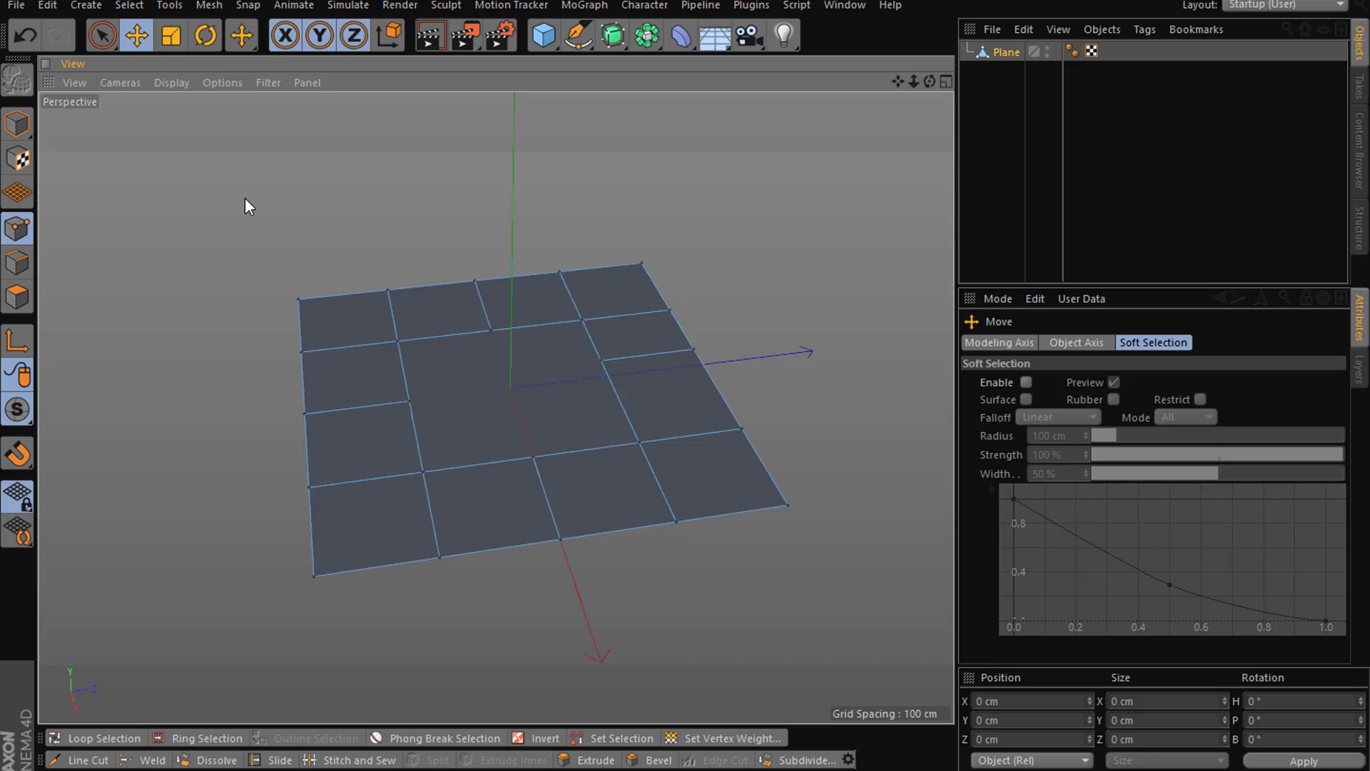
drag(107, 37, 179, 61)
right_click(97, 361)
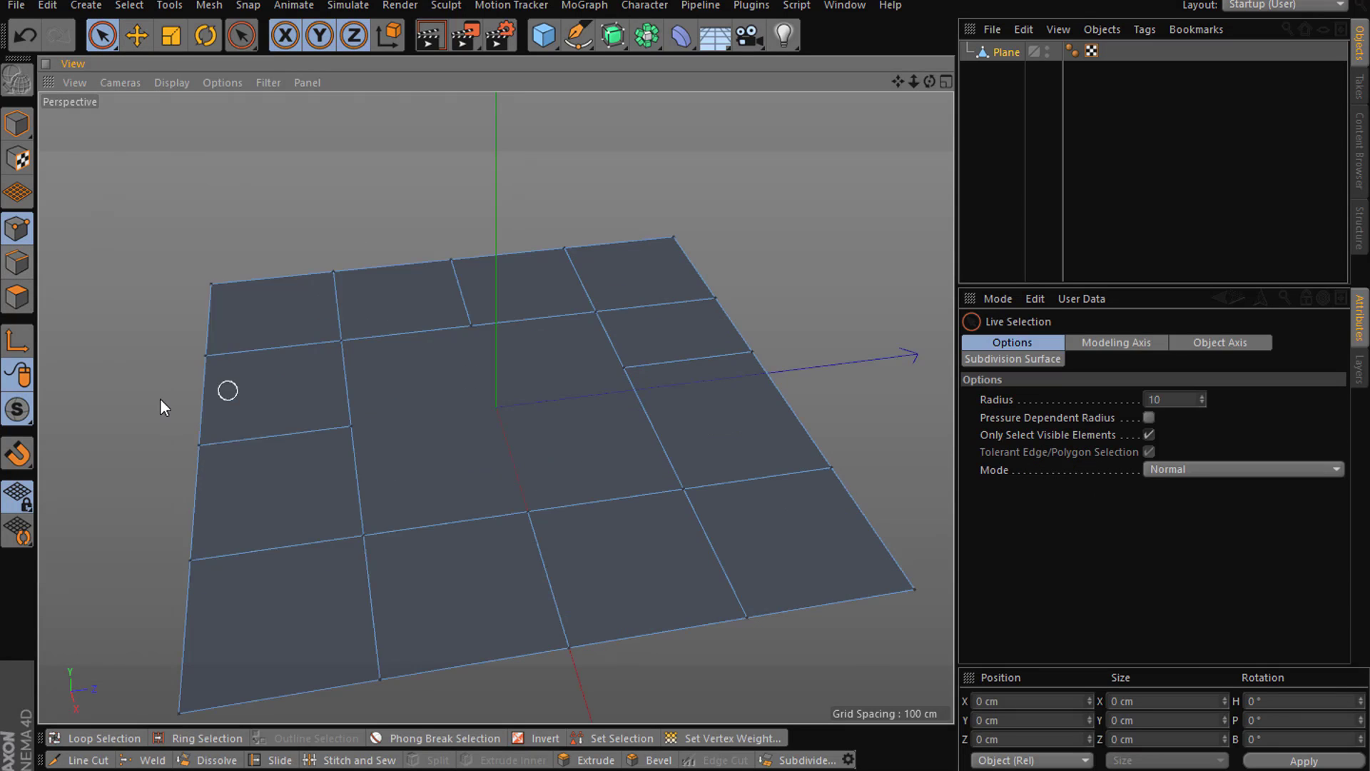
right_click(158, 400)
click(206, 460)
click(472, 326)
click(526, 509)
click(351, 426)
click(625, 368)
key(ctrl+z)
click(352, 426)
click(625, 369)
- Select the back-left polygon of the four centre quads with Live Selection and delete it
click(102, 35)
click(178, 57)
click(18, 296)
click(414, 385)
key(Delete)
- Fill the gap left by the deleted quad with Close Polygon Hole
right_click(220, 231)
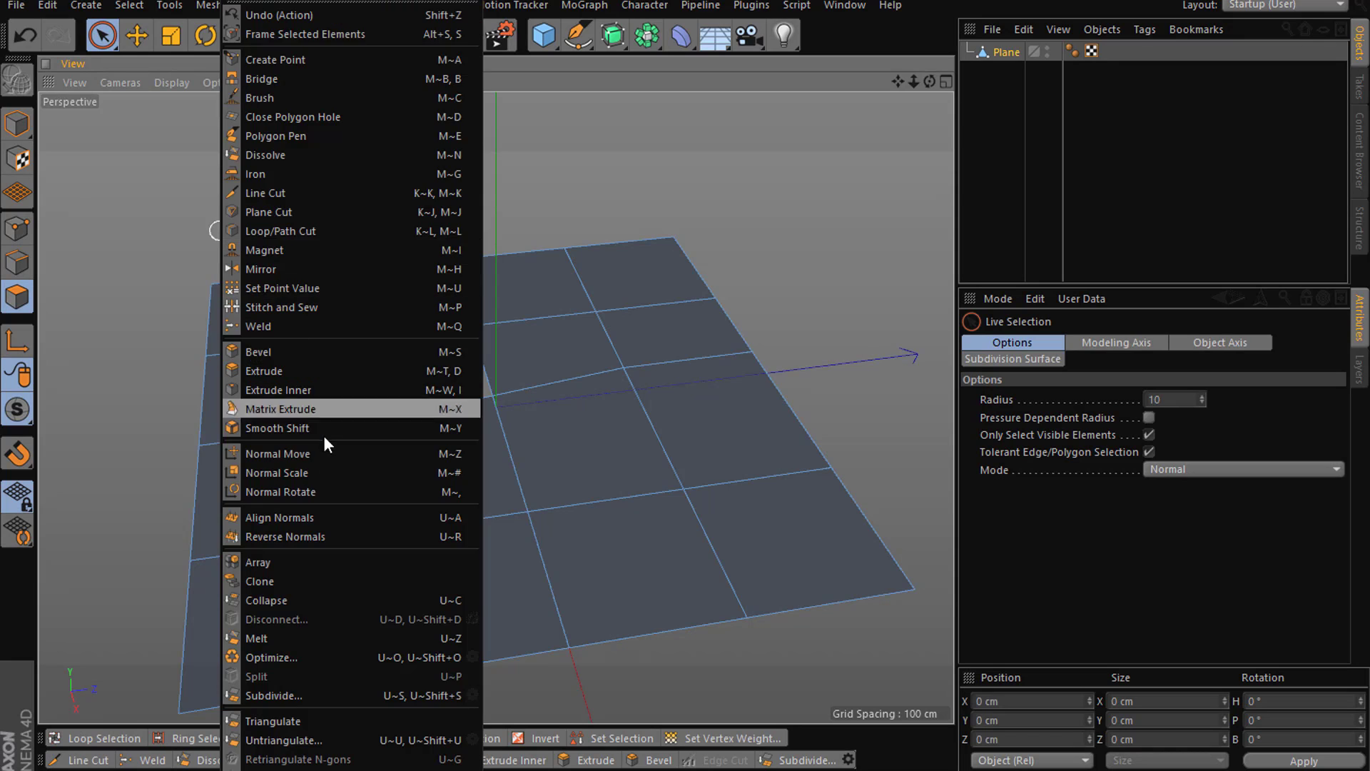
click(281, 114)
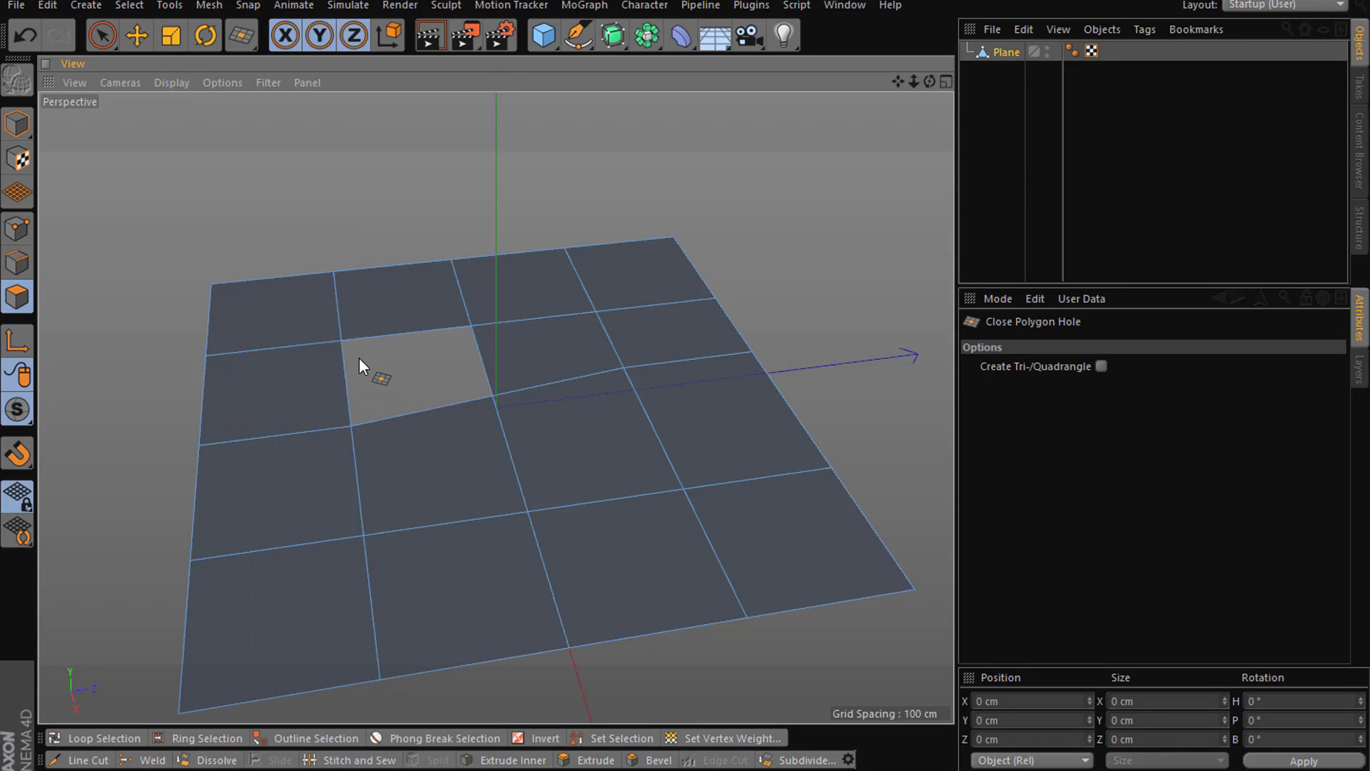
click(354, 420)
click(136, 35)
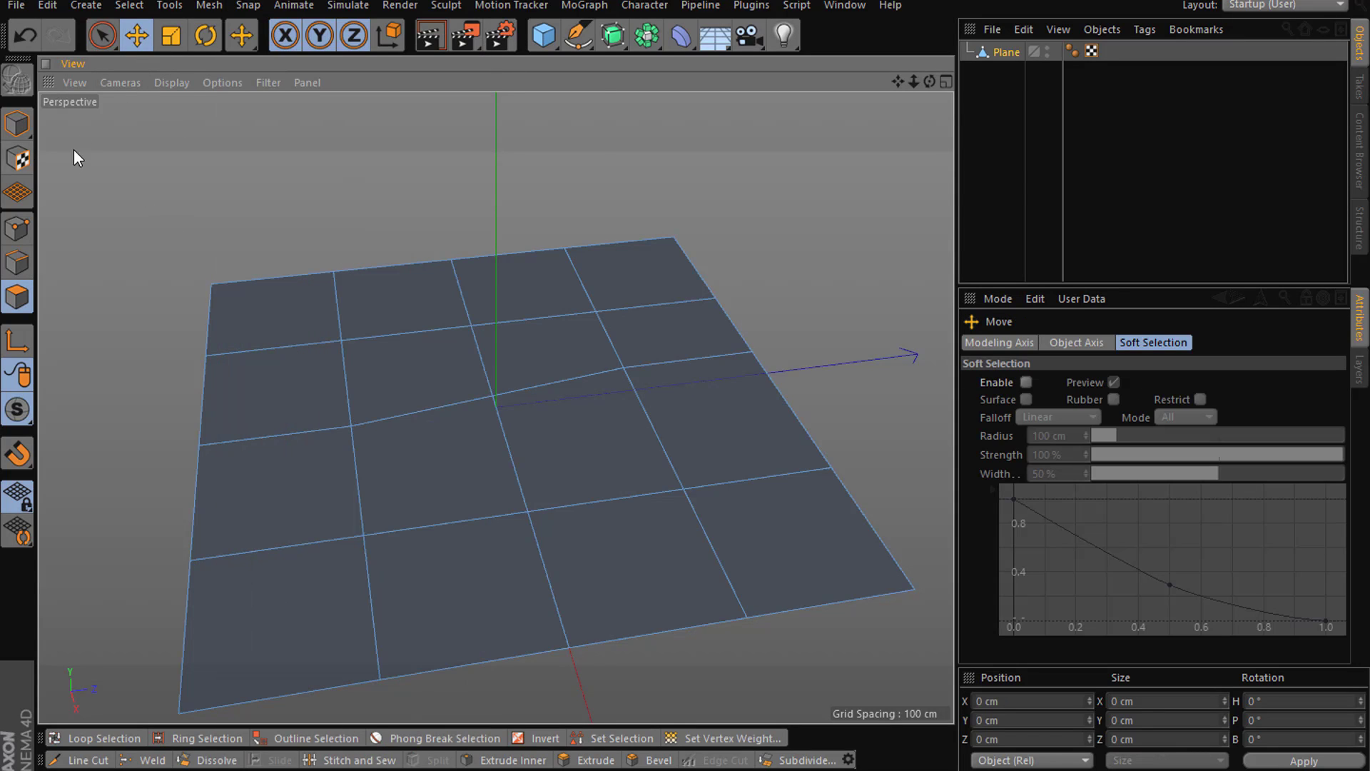
right_click(343, 232)
click(15, 243)
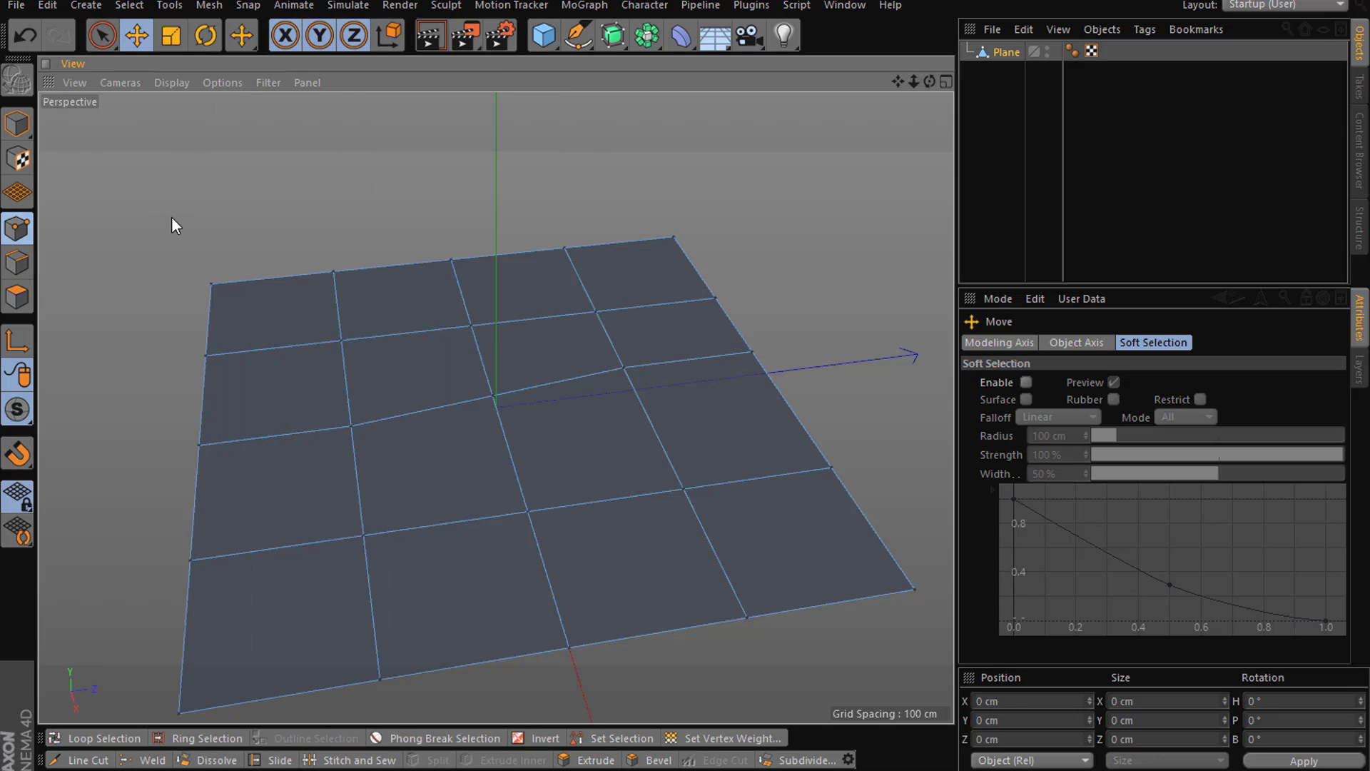
right_click(200, 232)
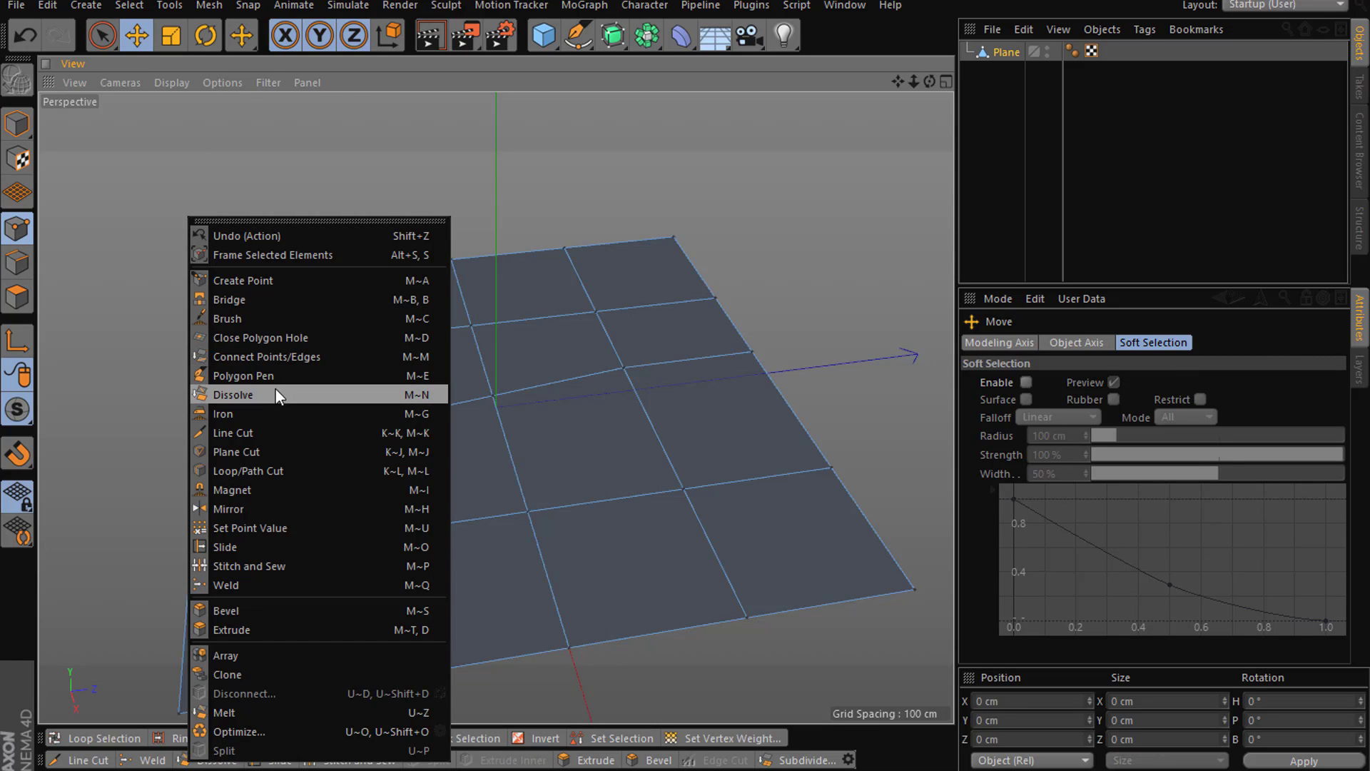
click(17, 229)
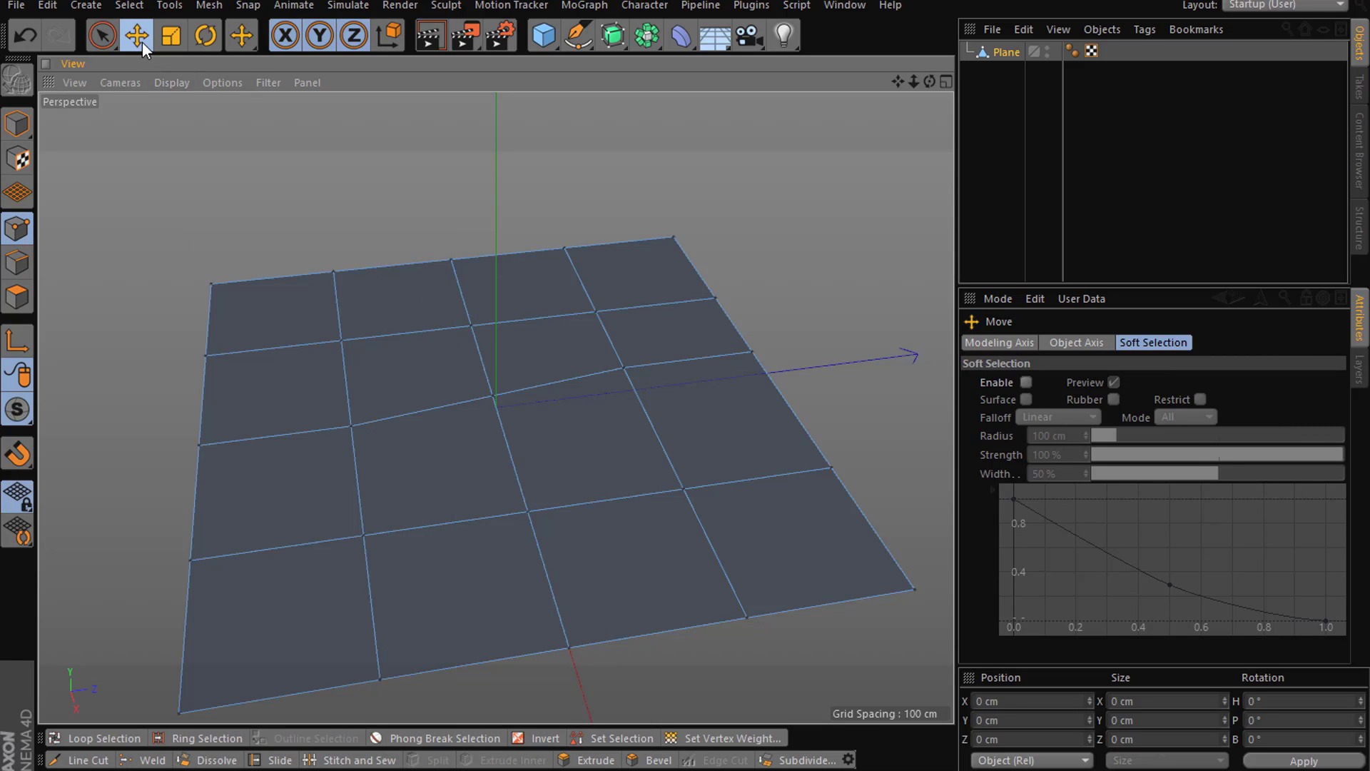
- Try deleting the edge loop one row in from the plane's back edge, and undo the deletion
click(22, 264)
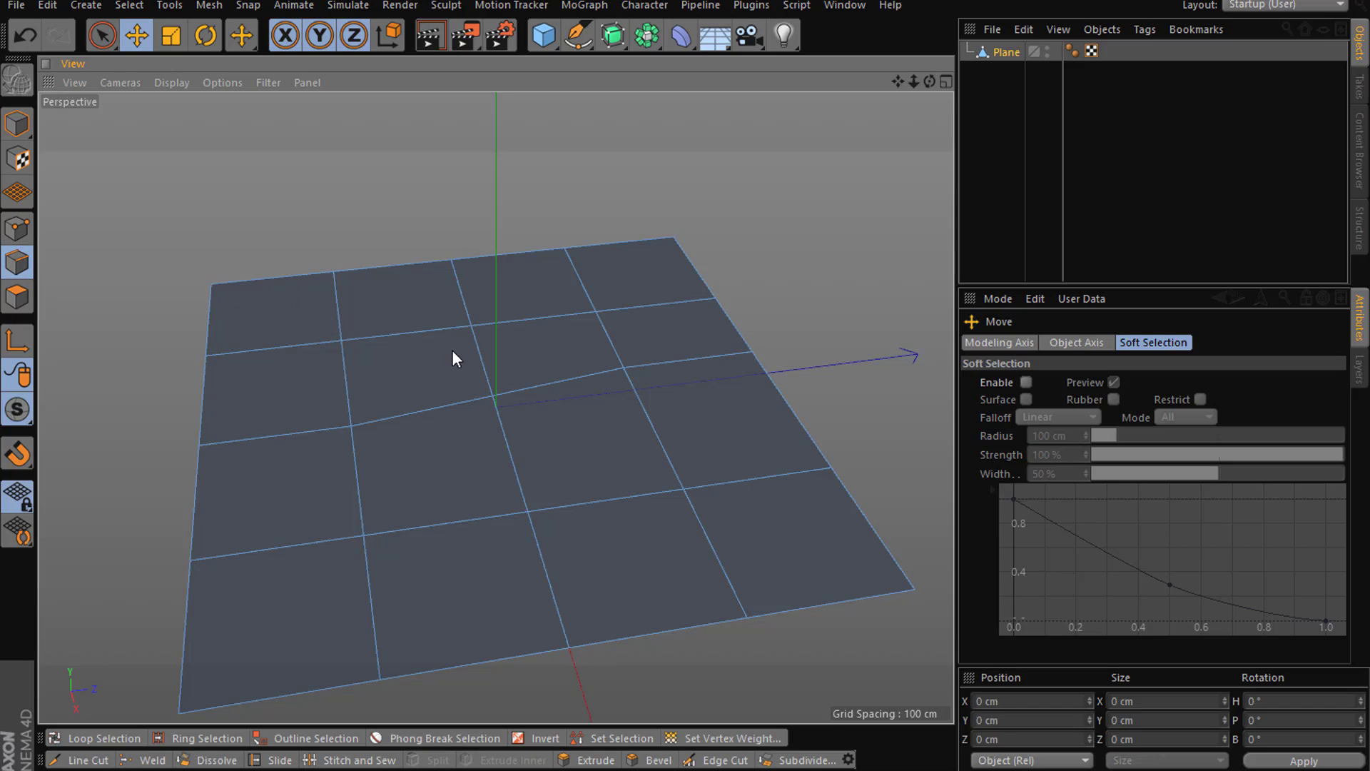
click(430, 332)
double_click(498, 323)
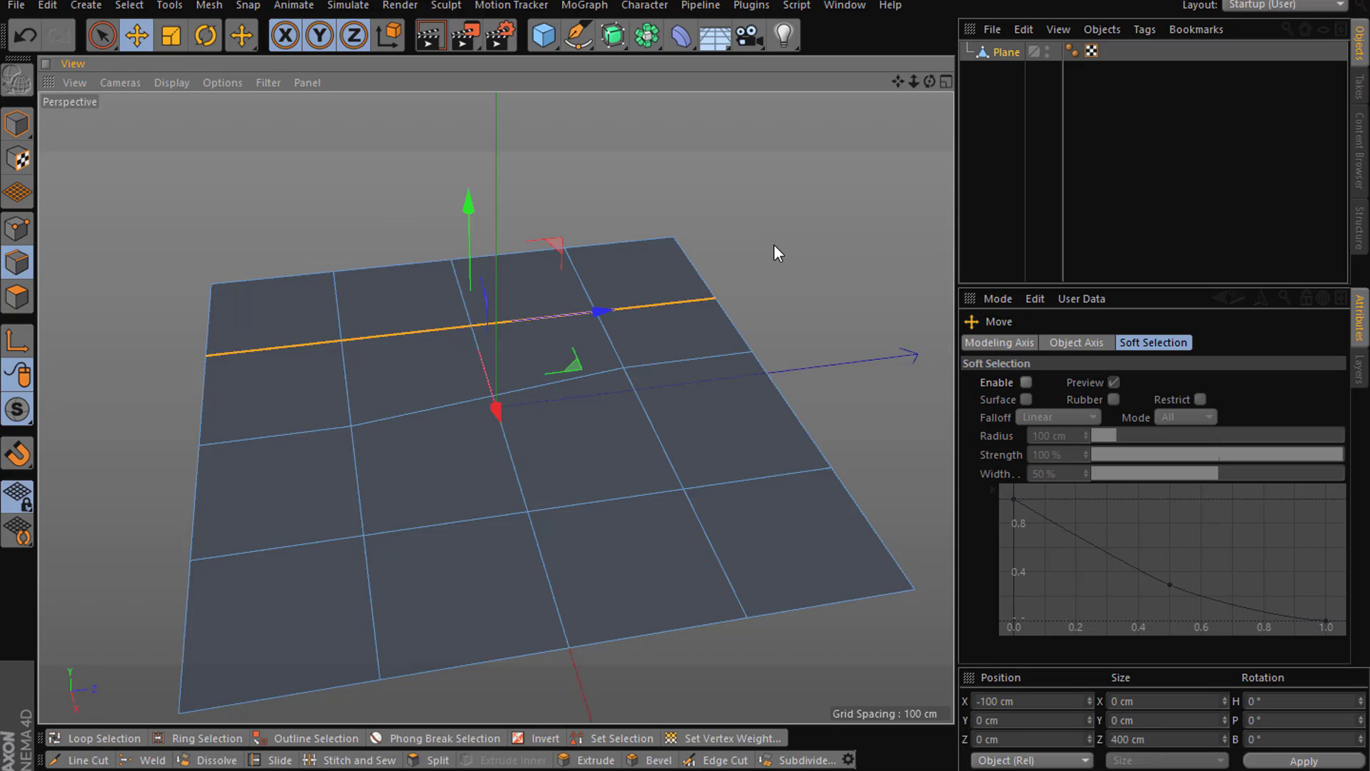
key(Delete)
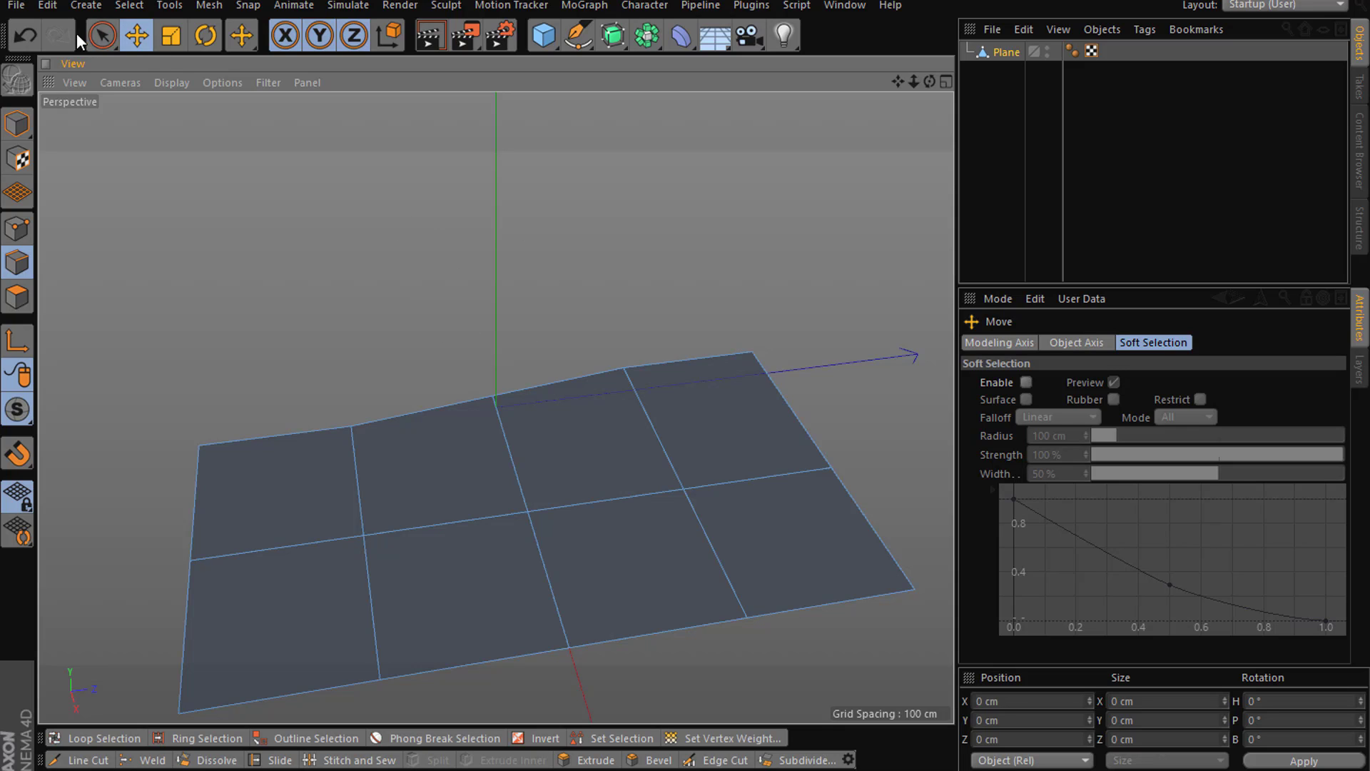
click(25, 36)
- Dissolve the selected edge loop one row in from the plane's back edge
right_click(423, 378)
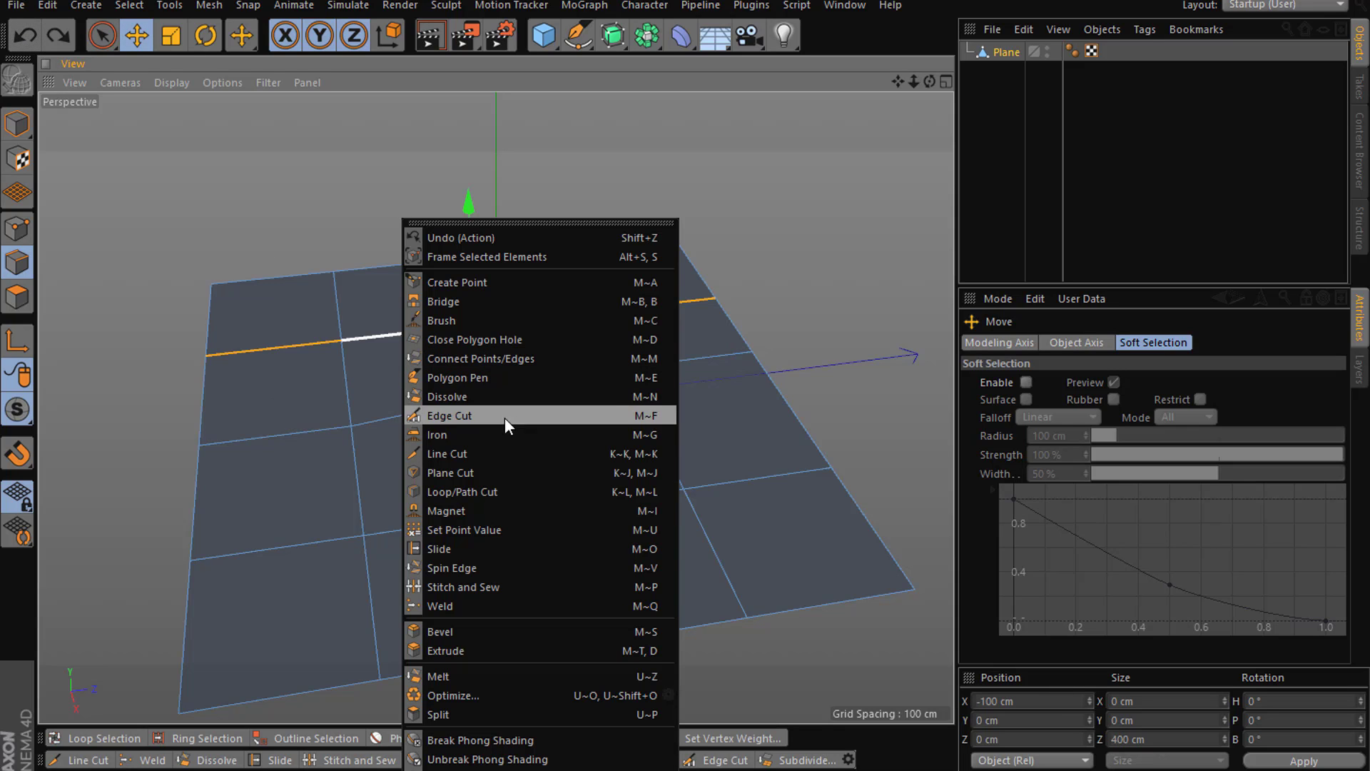
click(482, 396)
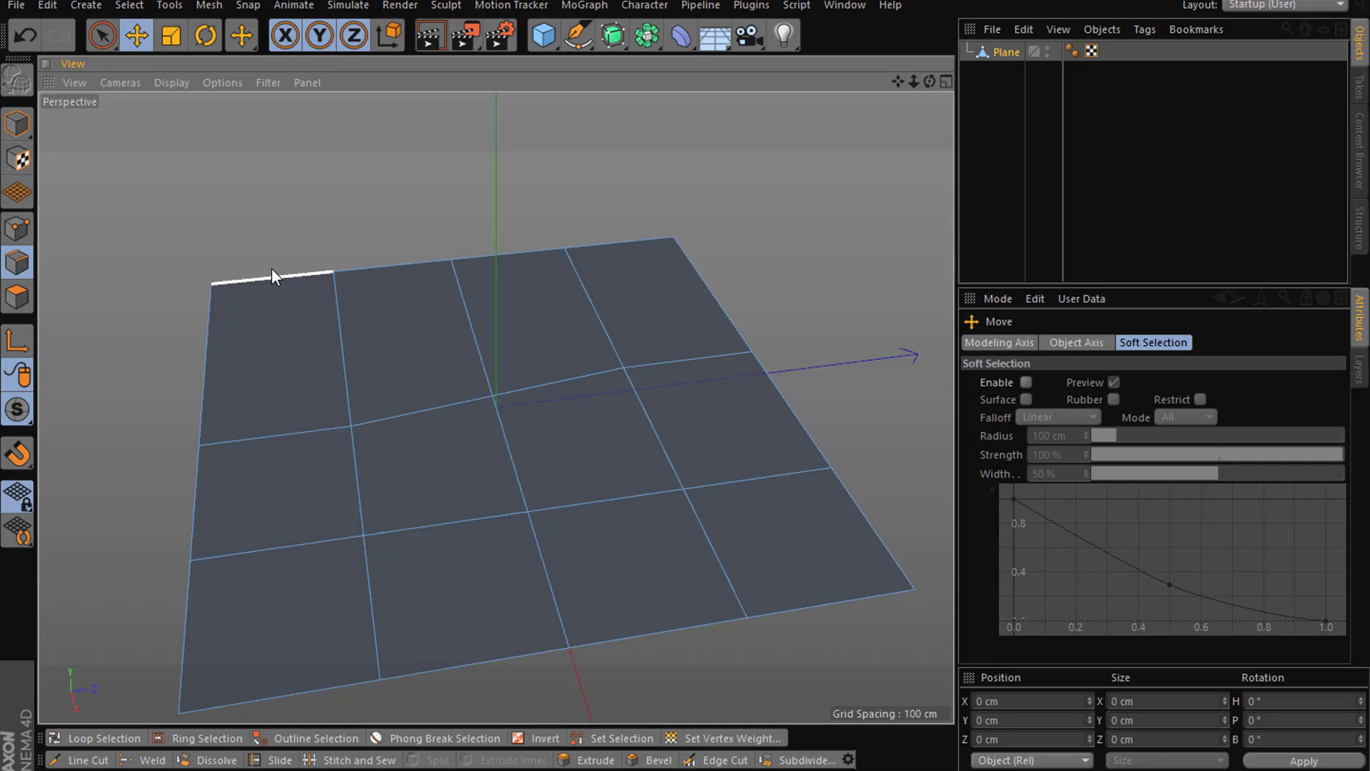
right_click(253, 212)
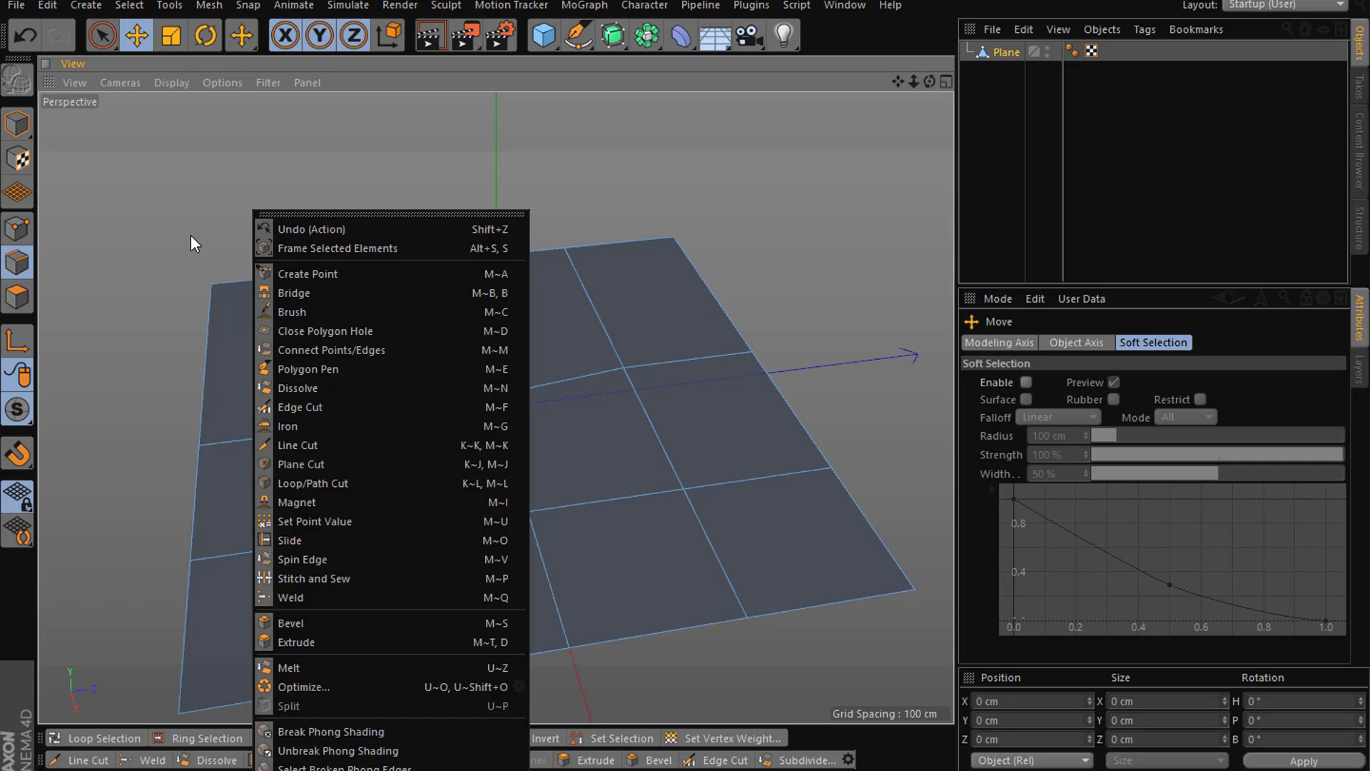
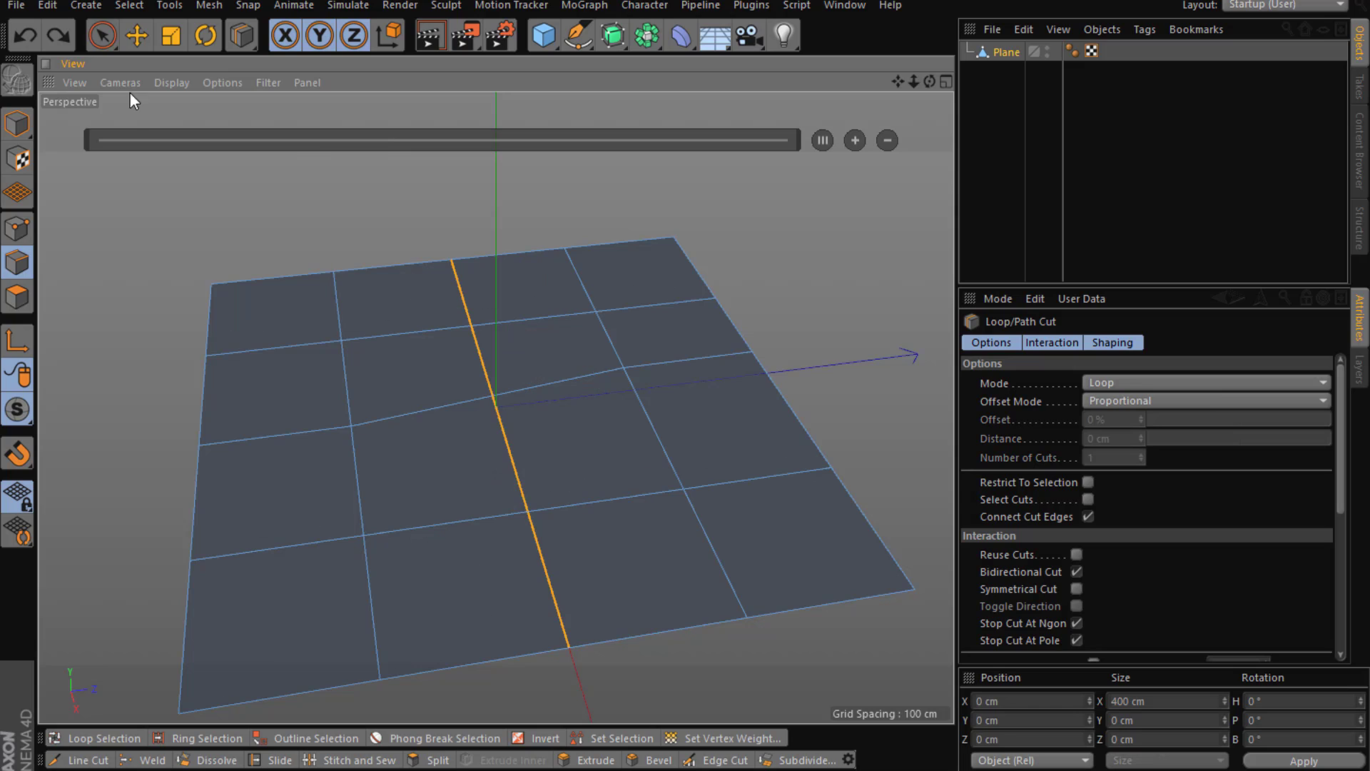
- Select the five cross edges of the plane's third polygon column with Live Selection
click(94, 8)
click(95, 10)
click(102, 37)
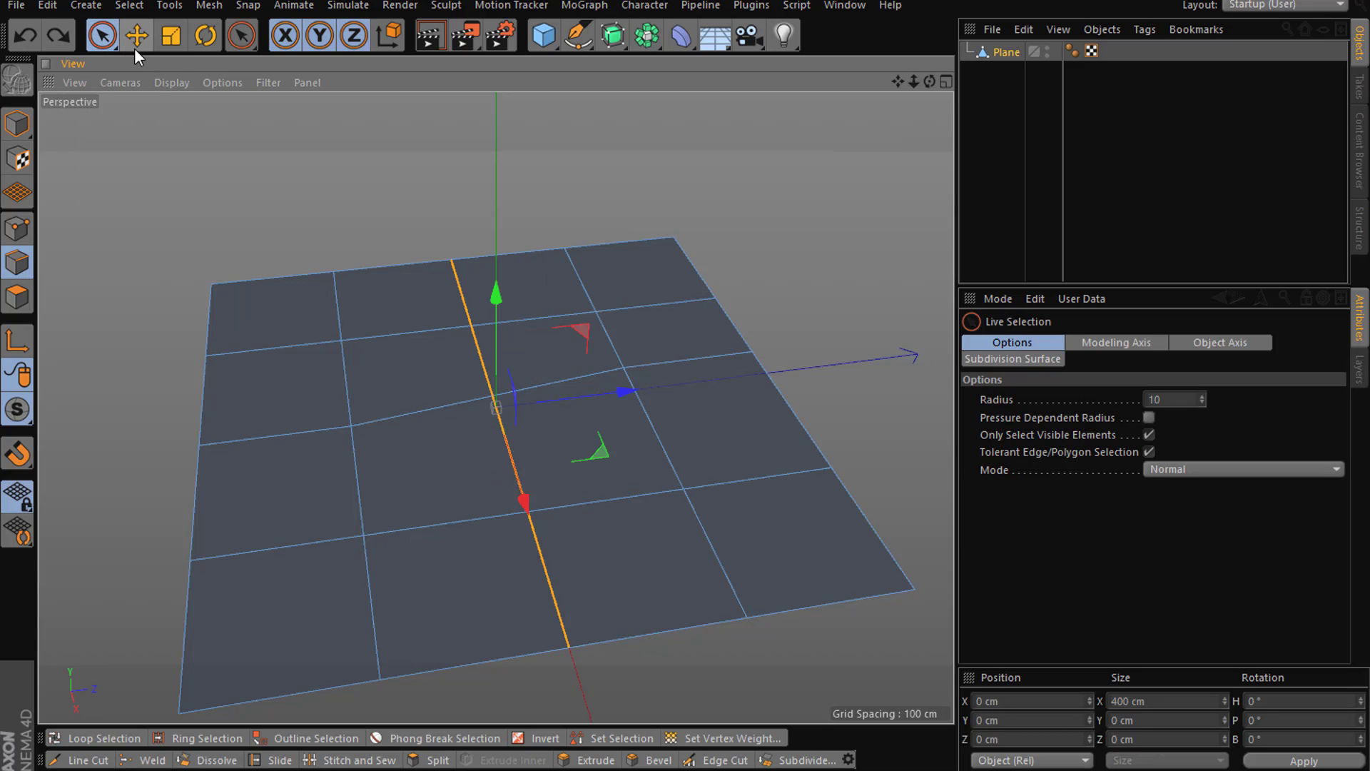
drag(541, 240, 652, 633)
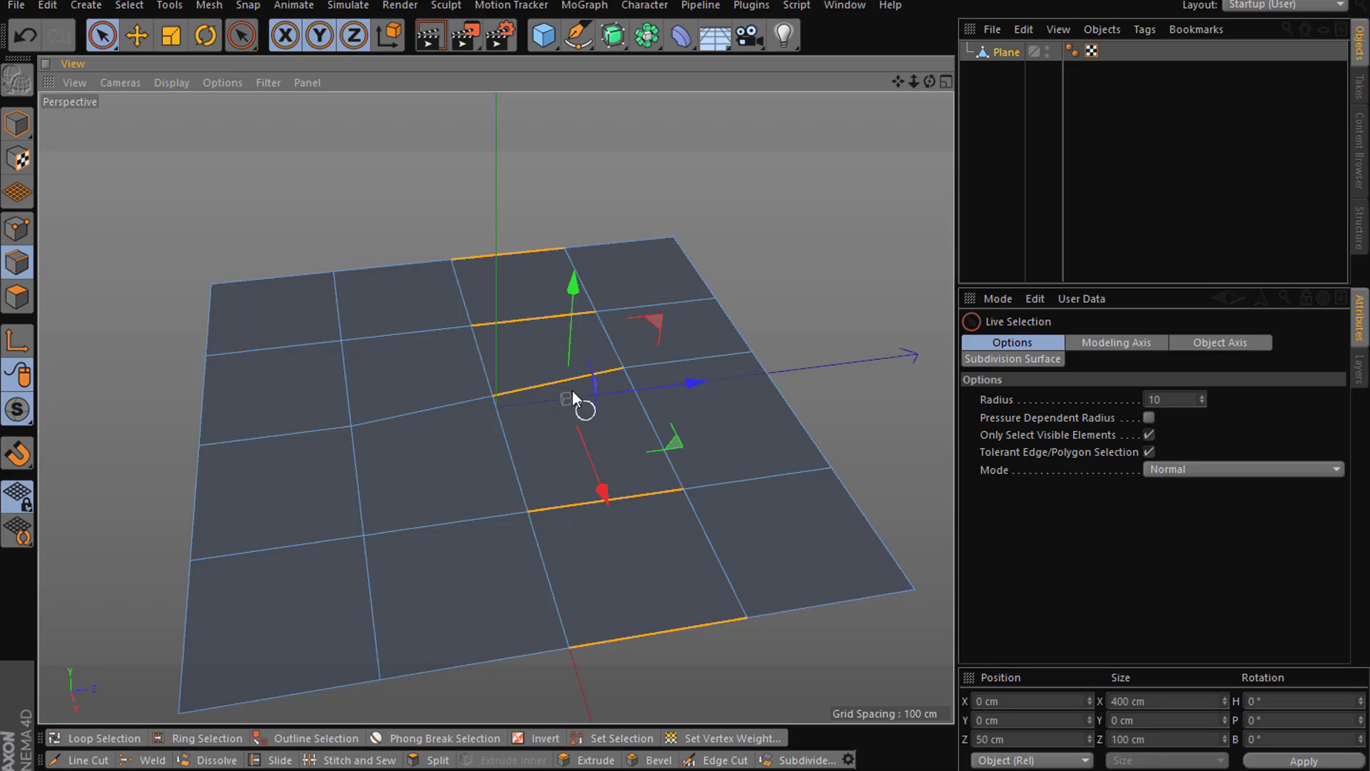
click(481, 243)
key(ctrl+z)
- Apply an Edge Cut to the selected edges with Subdivision 2, Create N-gons off and Scale 117%
right_click(657, 570)
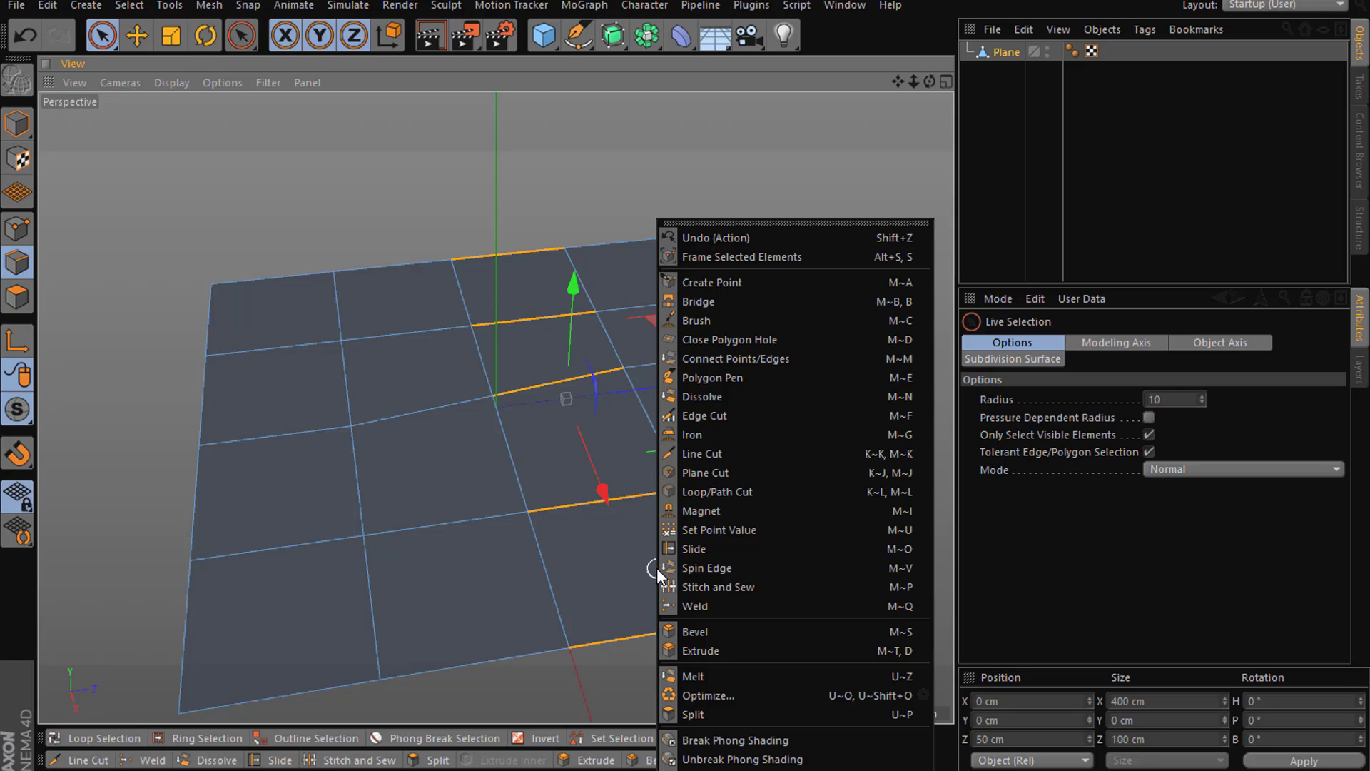
click(726, 415)
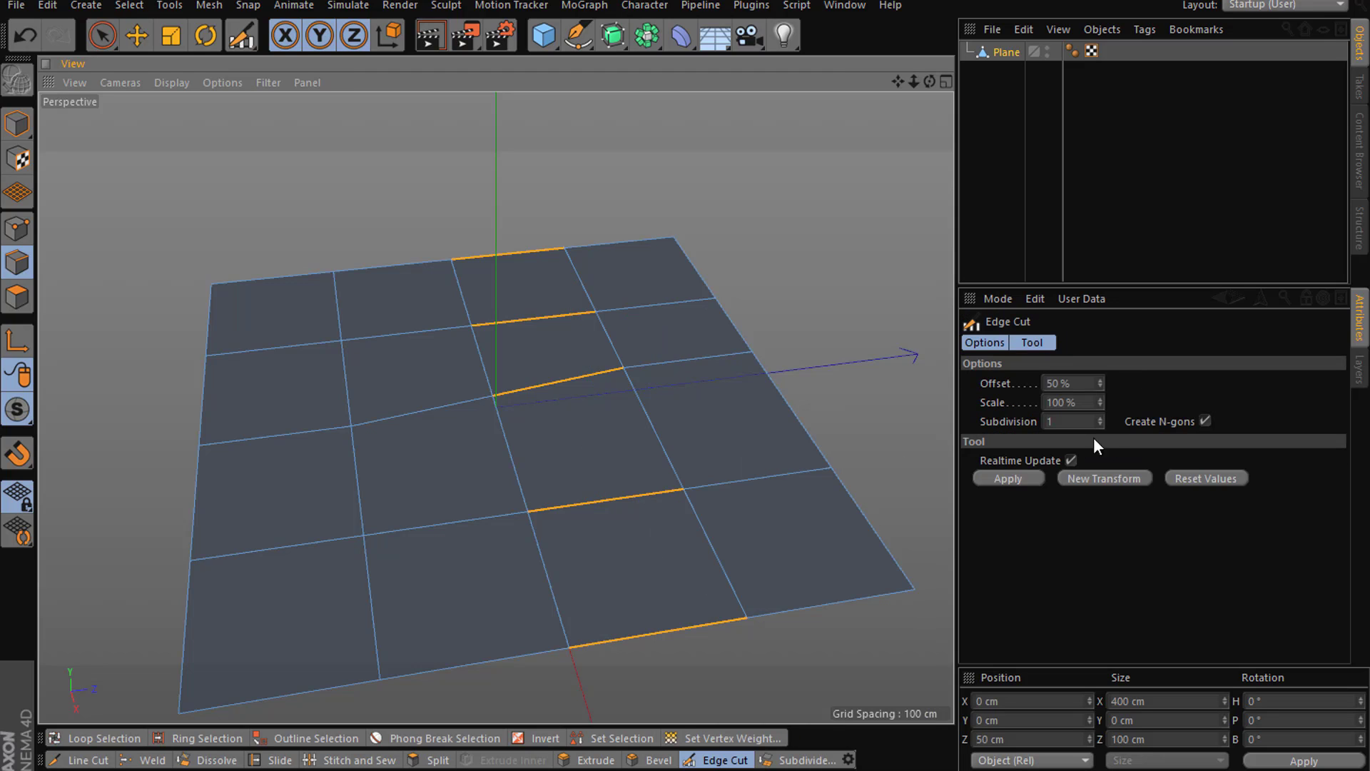
click(1204, 421)
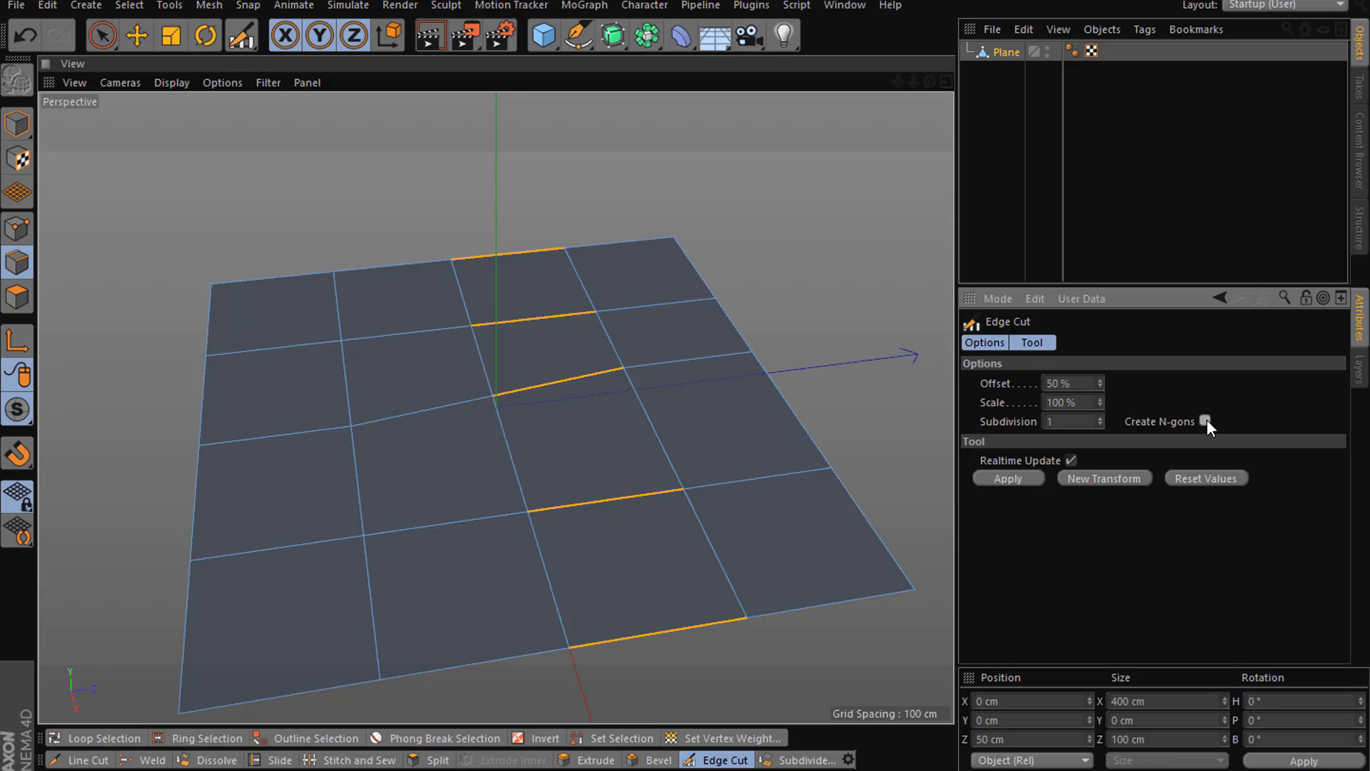
click(1099, 419)
click(1009, 479)
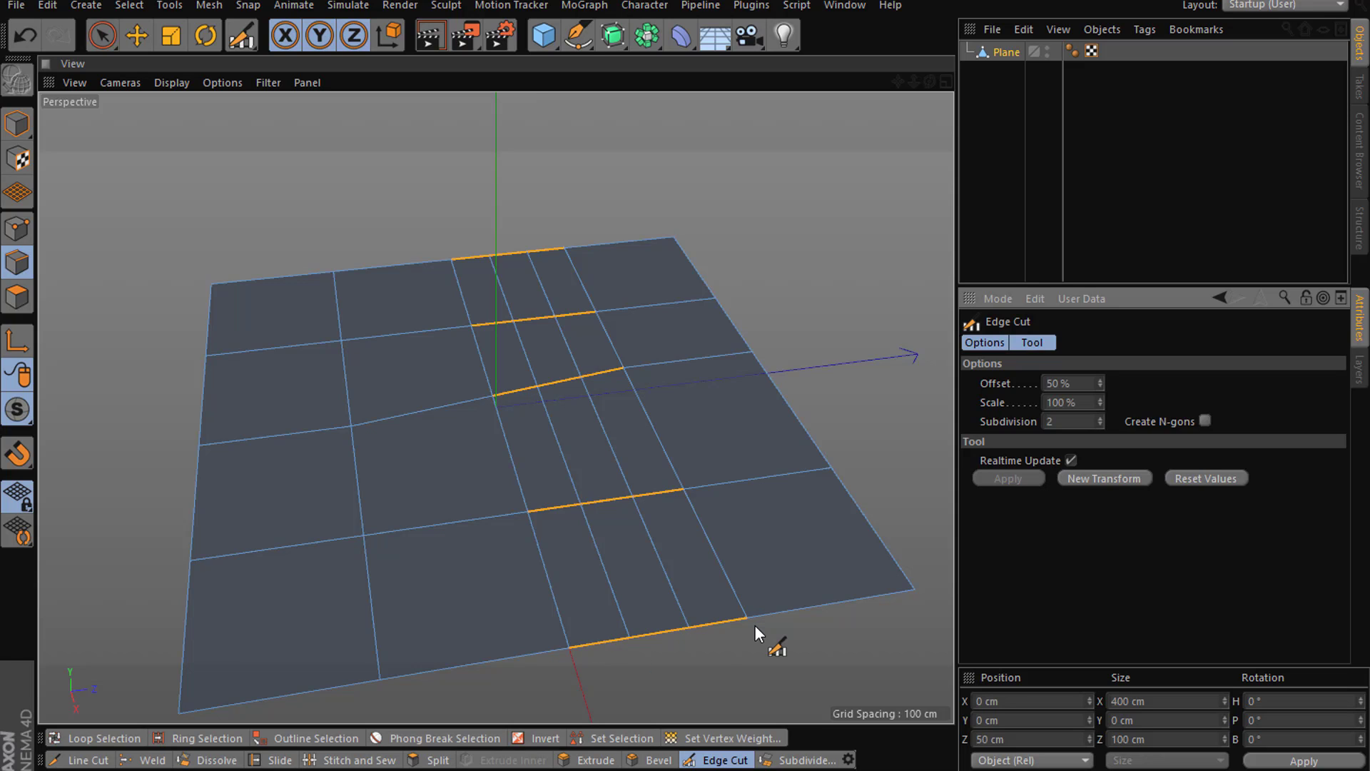
drag(1102, 383, 1099, 406)
click(654, 631)
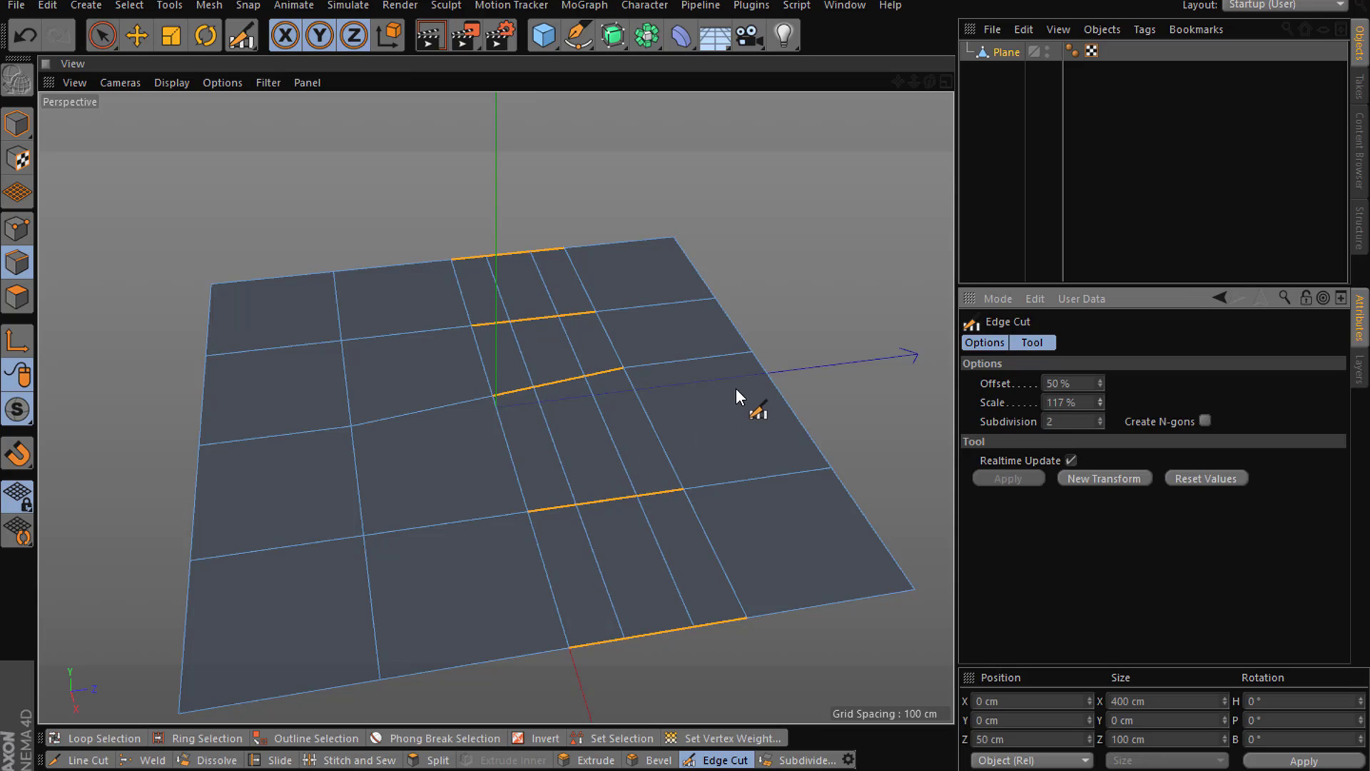
- Undo the last Edge Cut on the plane's third polygon column and switch to the Move tool
key(ctrl+z)
click(135, 34)
- Try Loop/Path Cut lengthwise through the plane's third polygon column, and undo the cuts
right_click(364, 378)
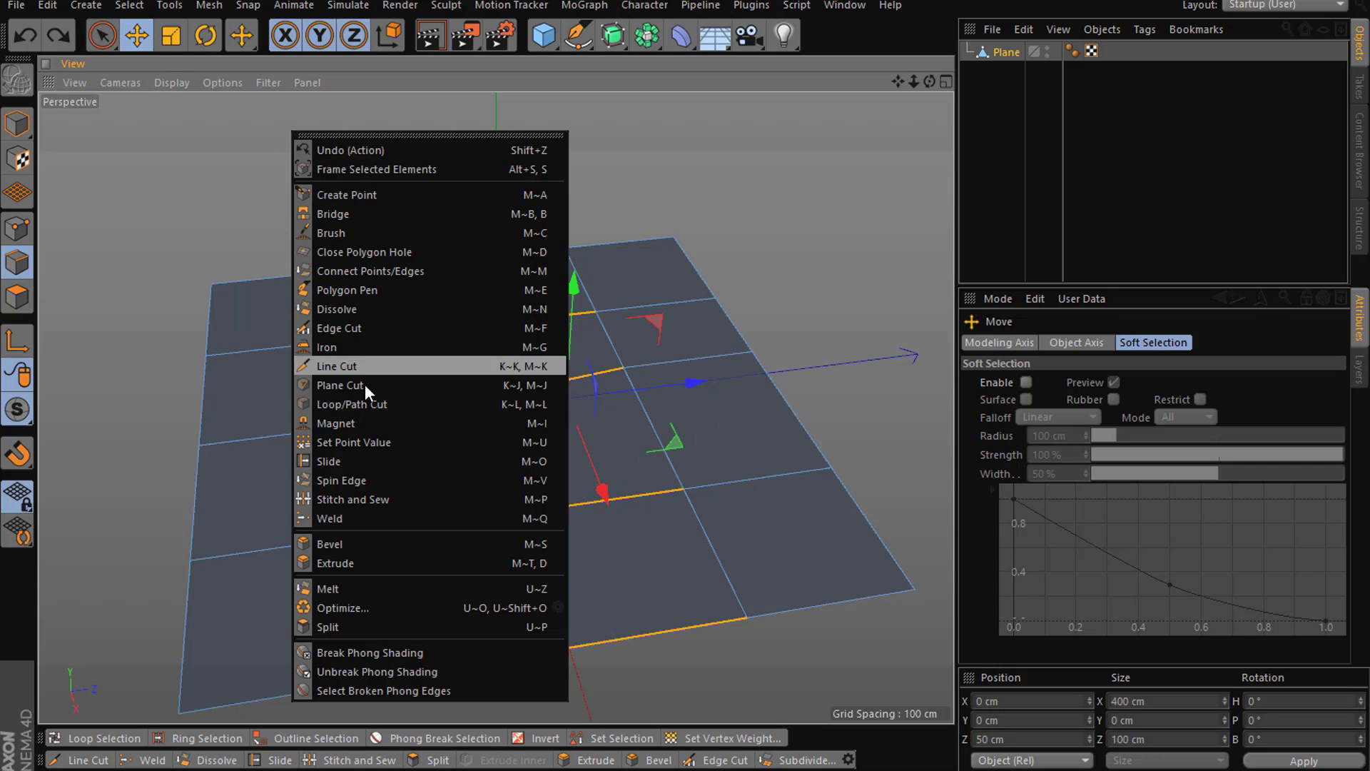
click(465, 404)
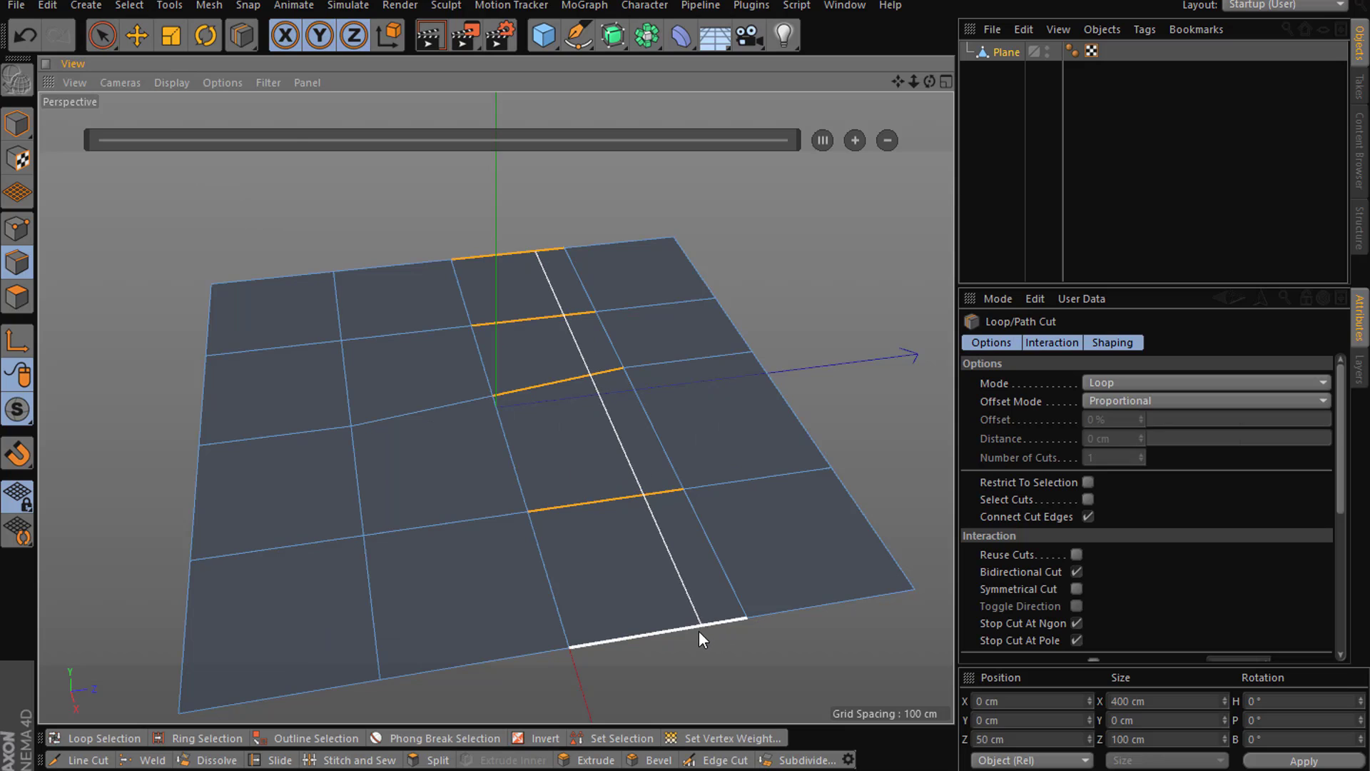
click(699, 631)
click(623, 641)
key(ctrl+z)
key(ctrl+z)
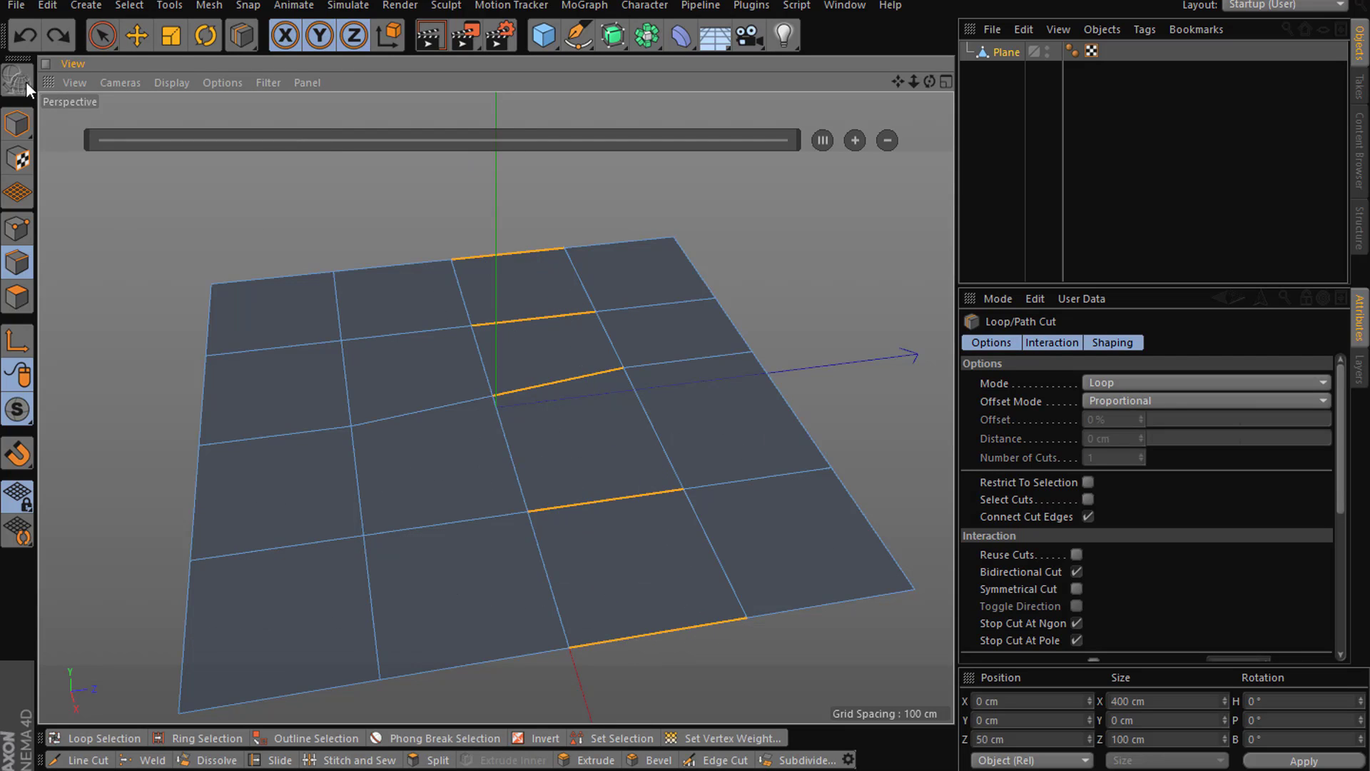
- Clear the edge selection and make a Line Cut across the plane's third row from the back
click(137, 35)
click(674, 452)
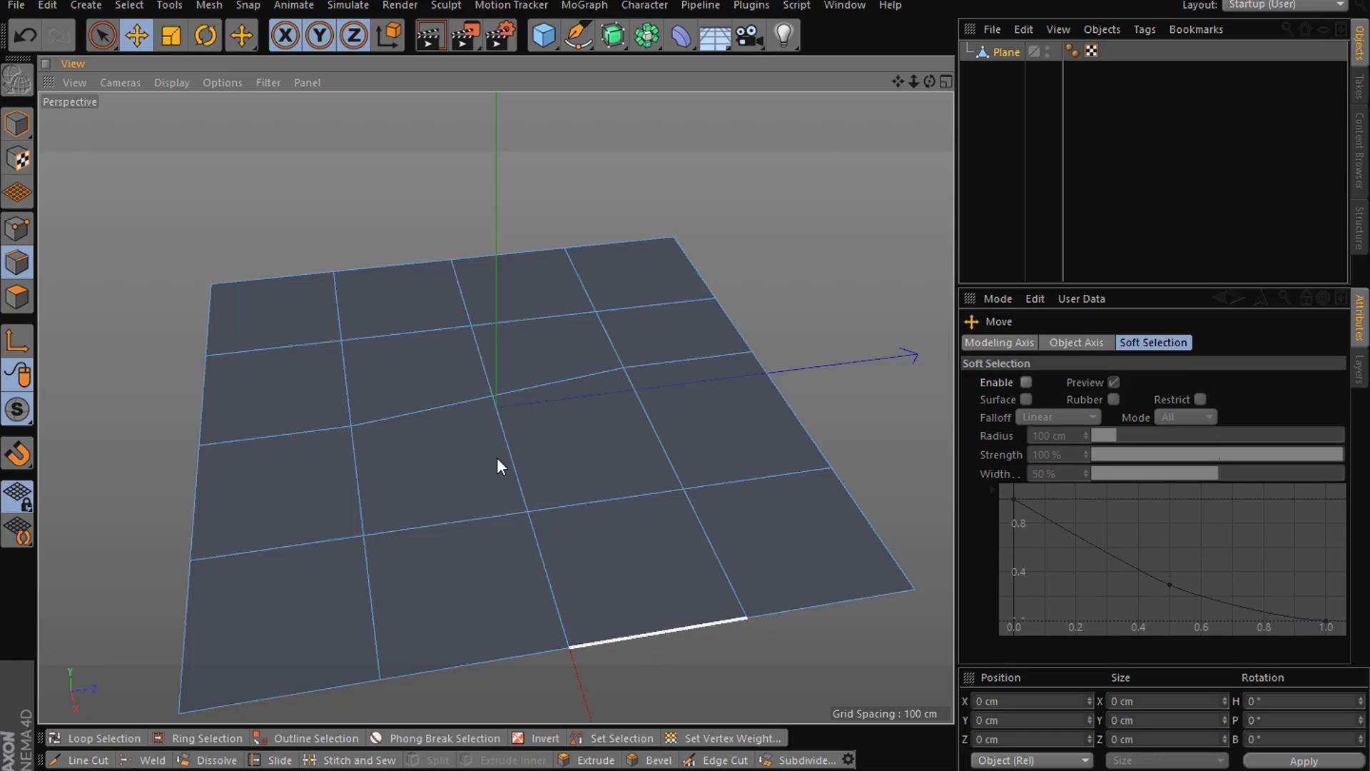
right_click(383, 209)
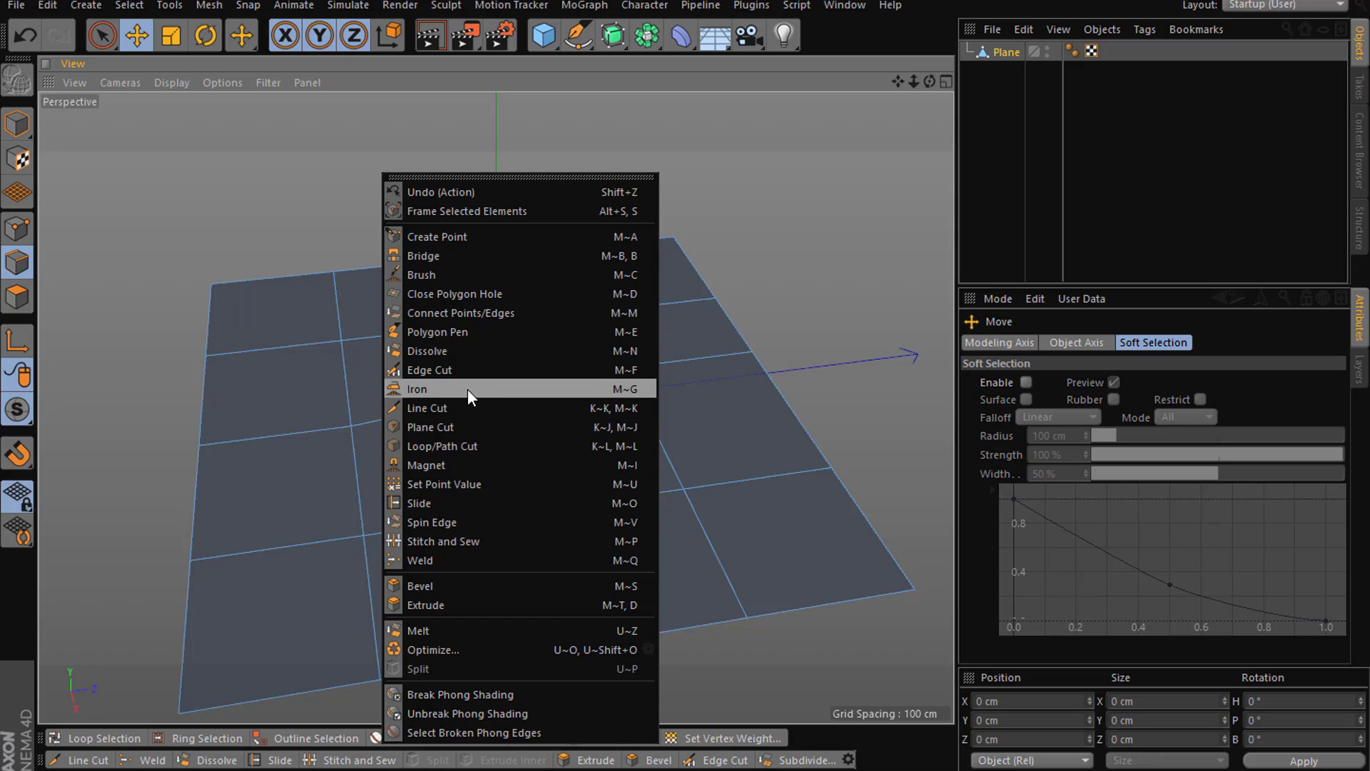
click(448, 404)
click(195, 505)
click(859, 413)
key(Escape)
- Make another Line Cut in Edge mode across the plane's rearmost polygon row
right_click(786, 277)
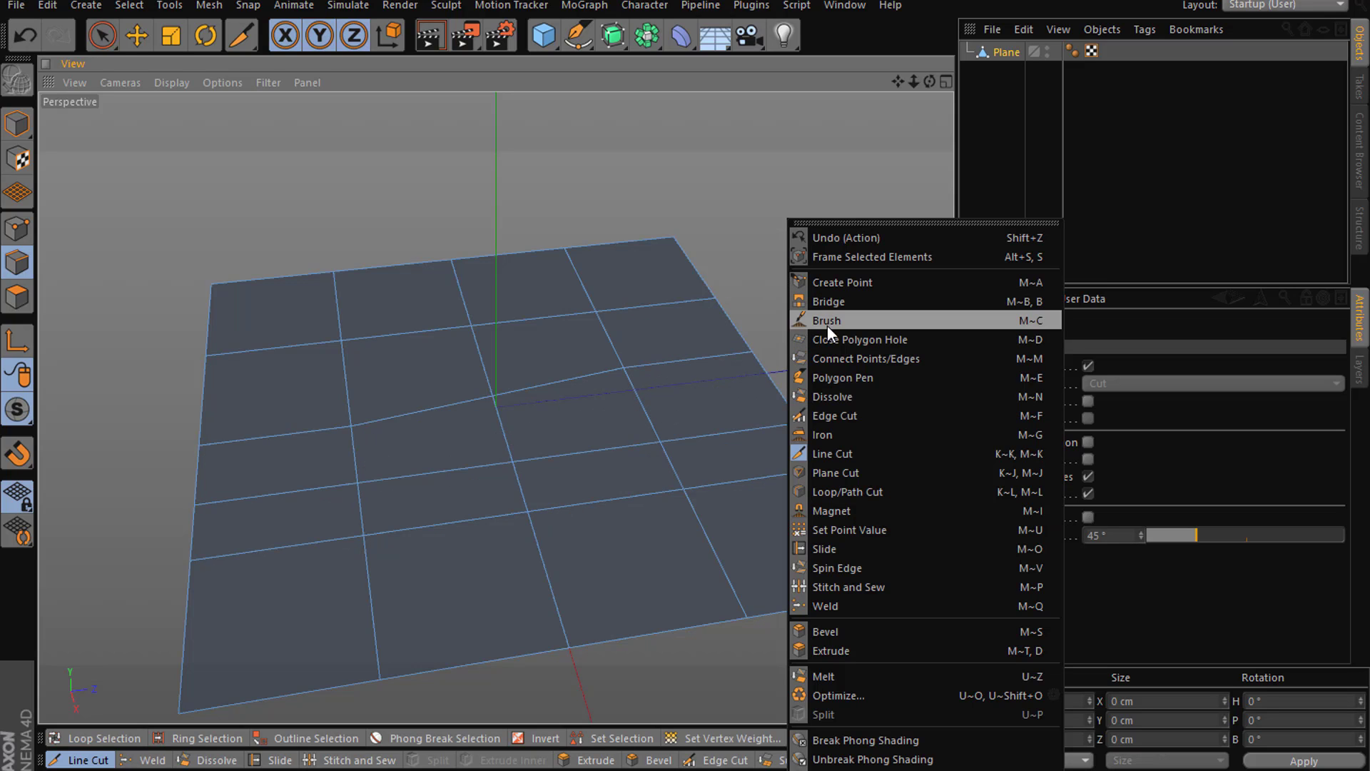
click(833, 452)
click(17, 228)
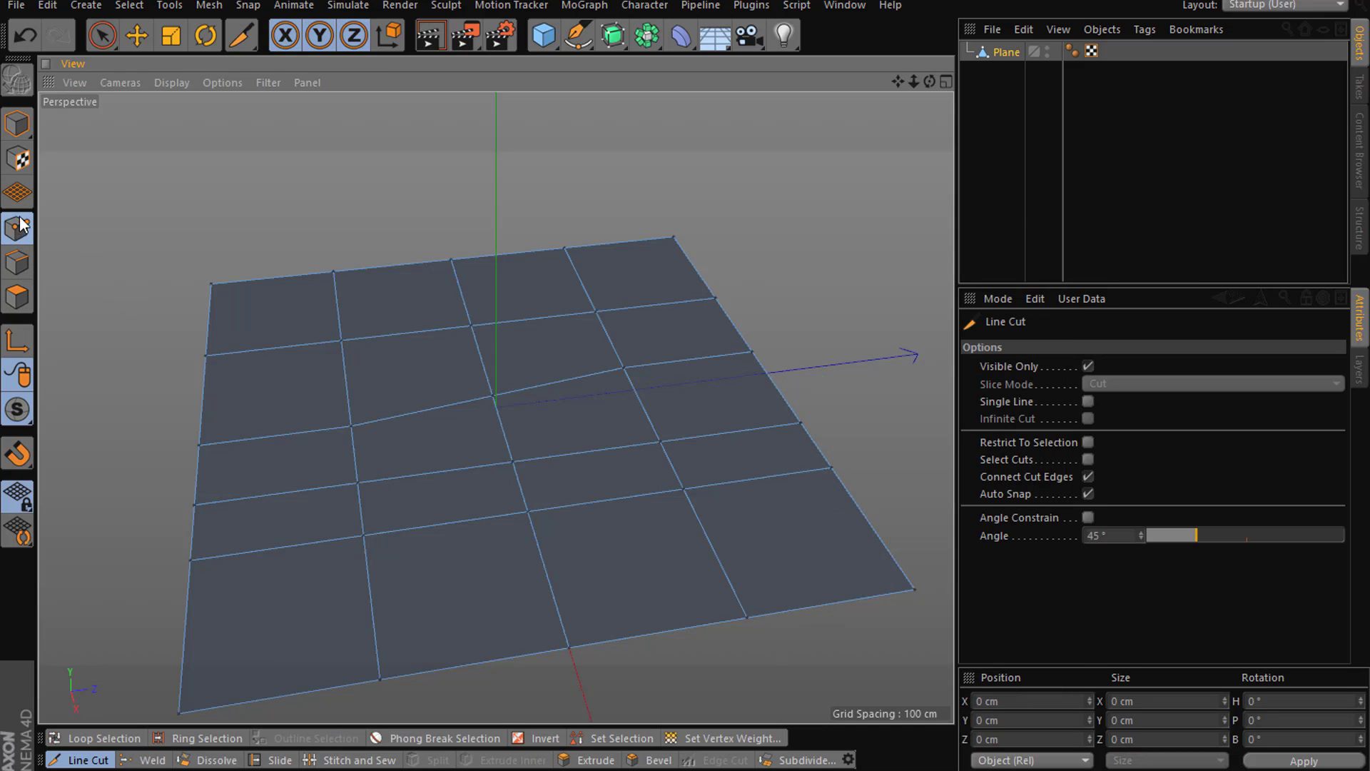
click(17, 263)
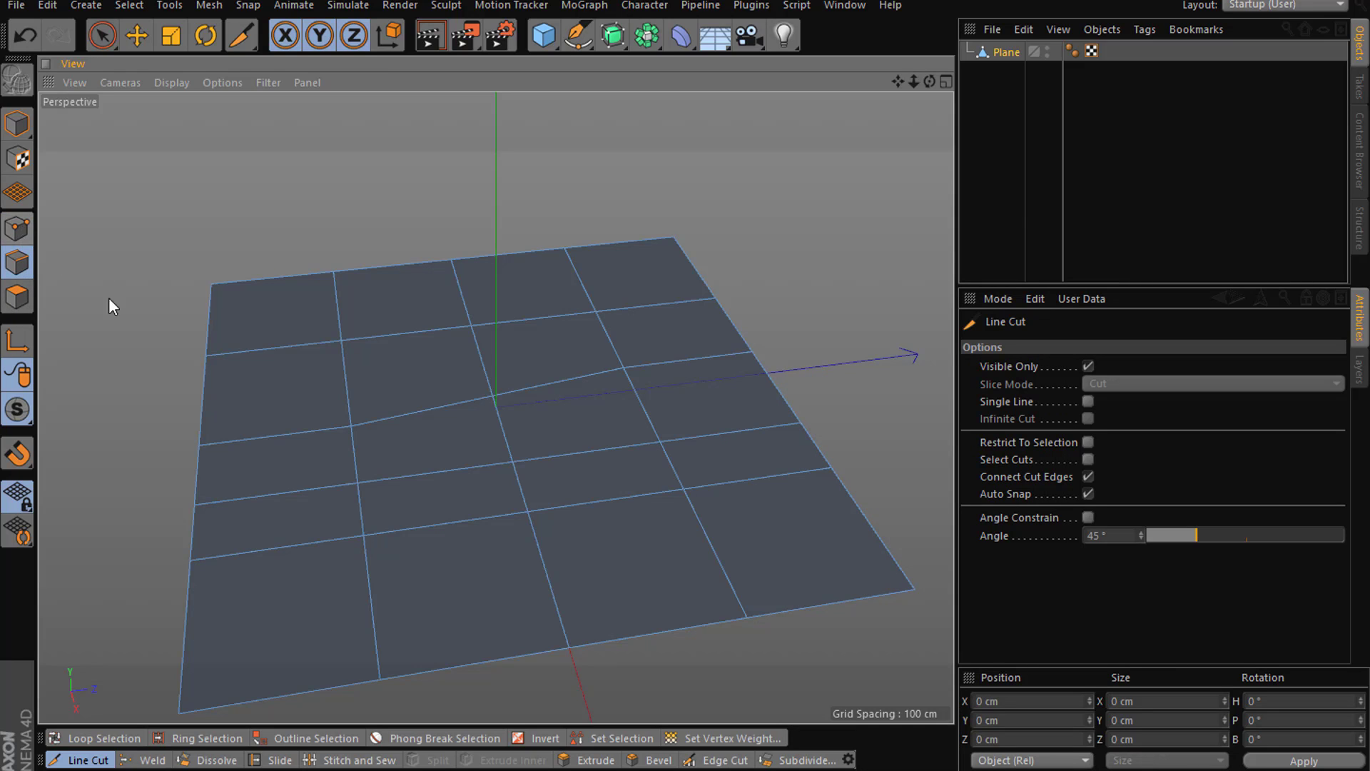
right_click(114, 405)
click(190, 450)
drag(143, 323, 715, 234)
key(Escape)
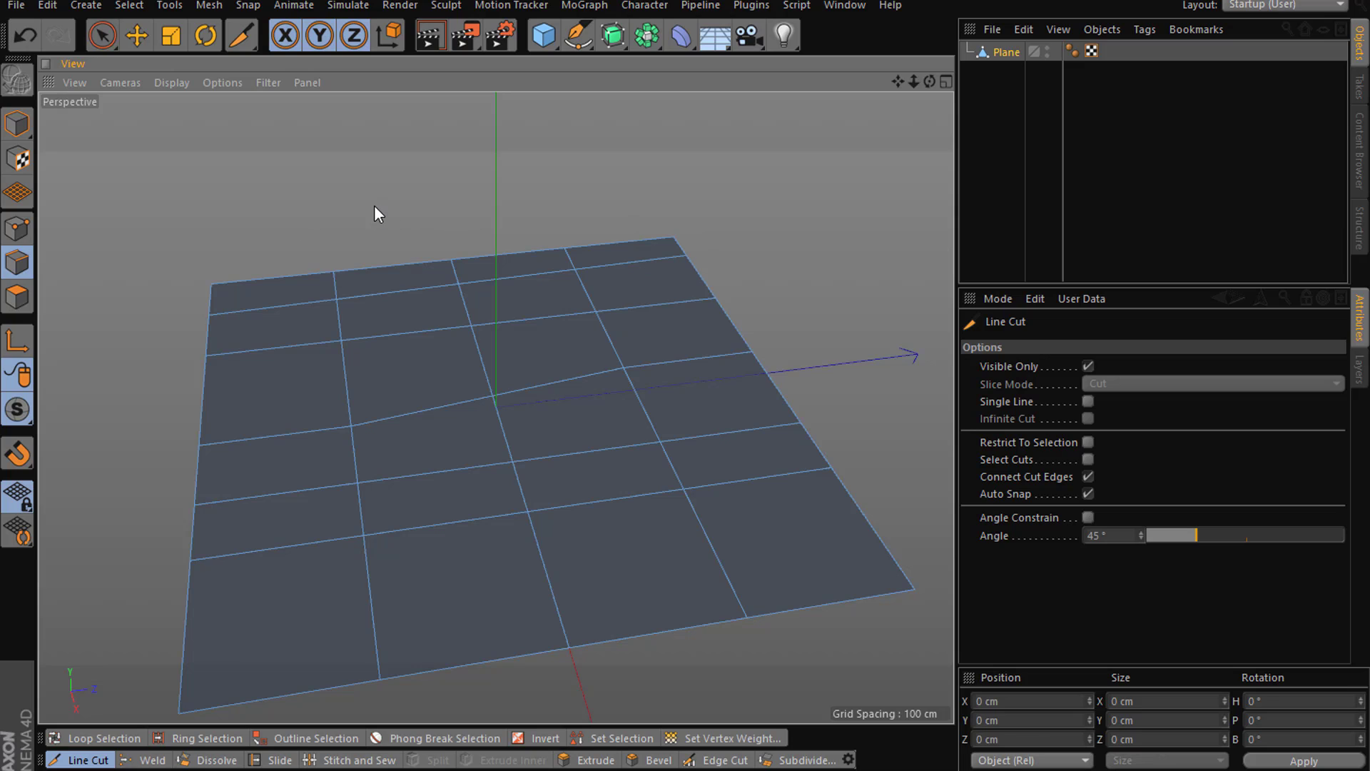
- Make two Plane Cuts in Free mode, one across the third row from the back and one across the front row
right_click(182, 221)
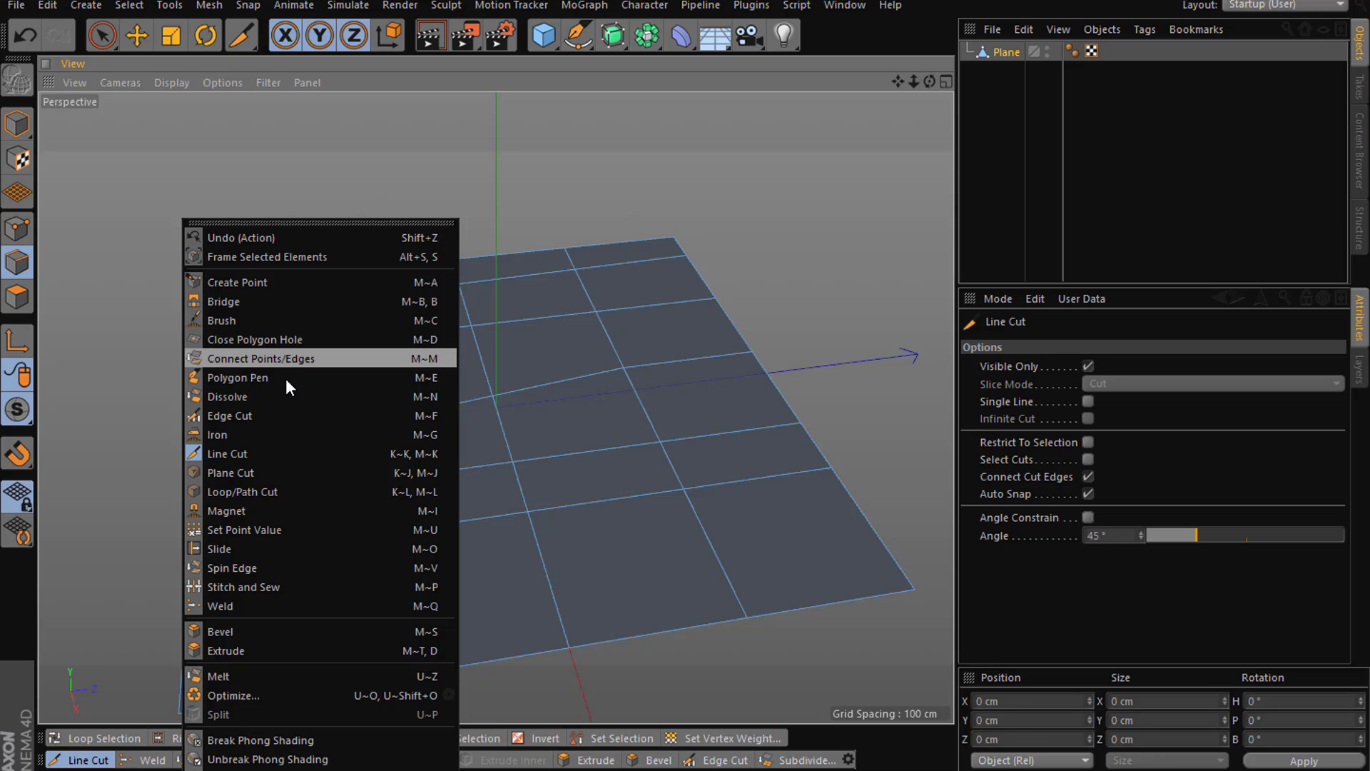
click(288, 472)
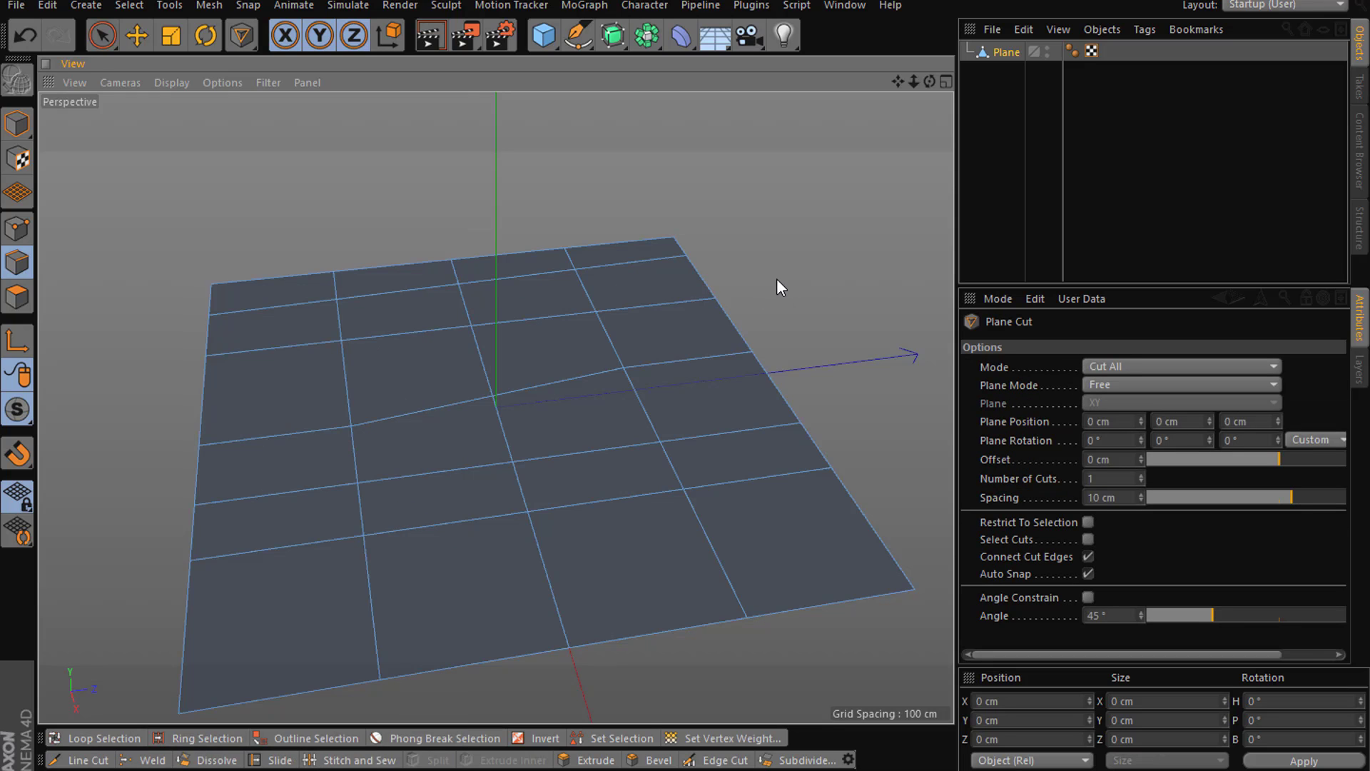
alt+drag(774, 291, 752, 388)
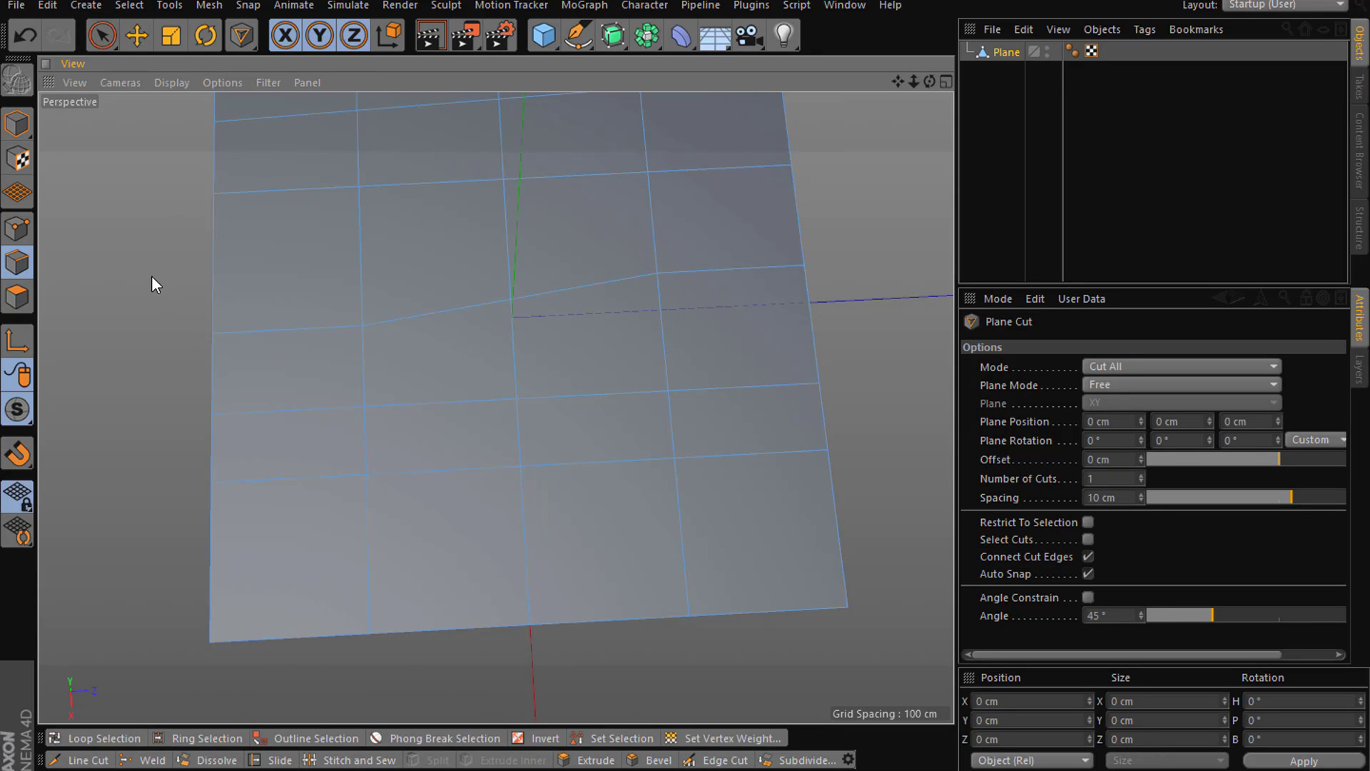
click(884, 205)
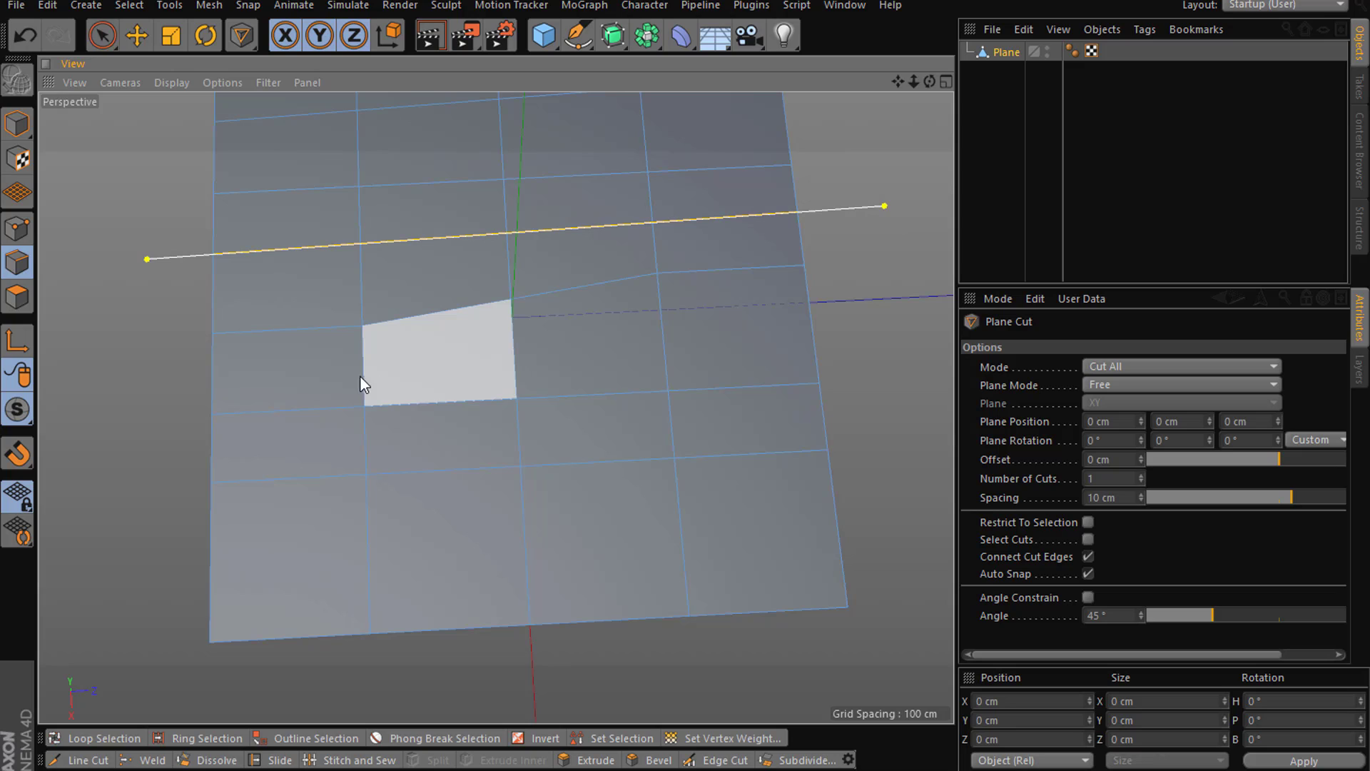
key(Escape)
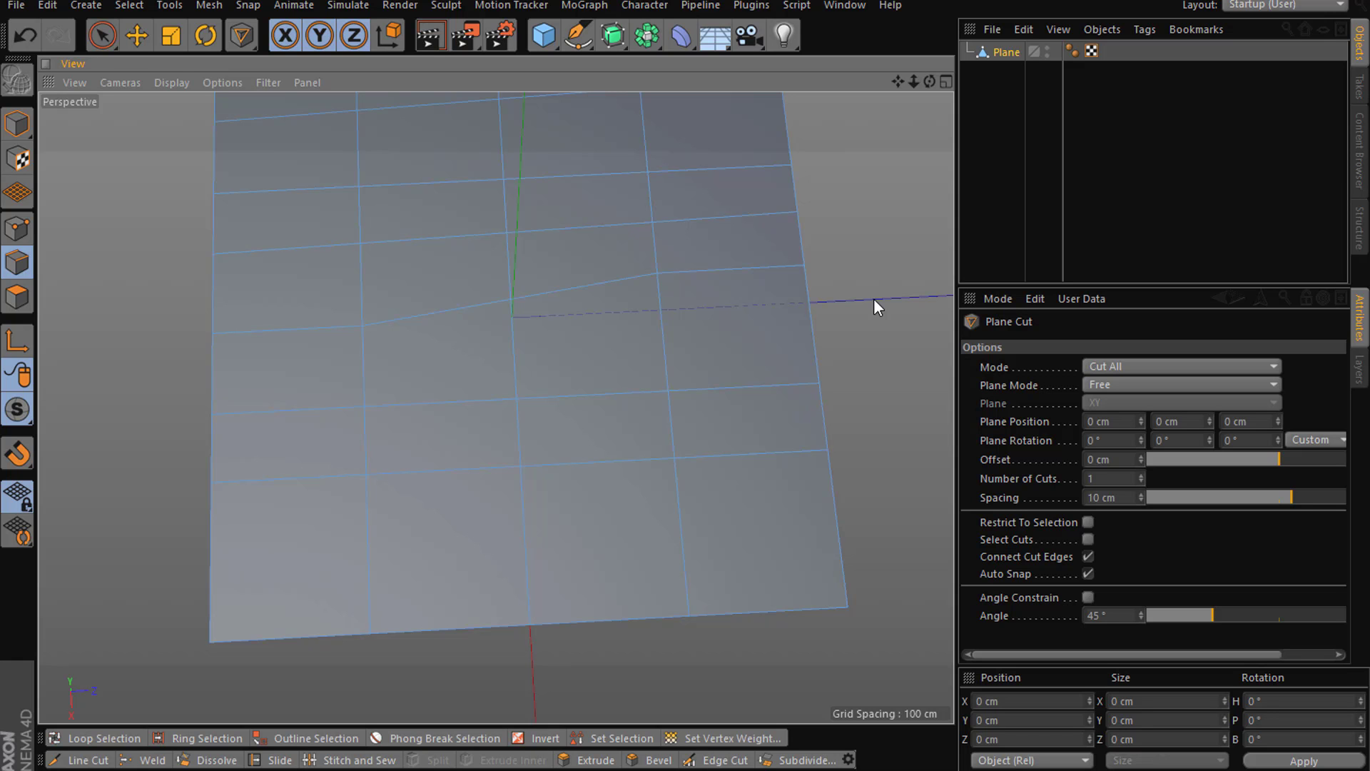
mouse_move(881, 338)
alt+mouse_down()
mouse_move(896, 241)
mouse_move(887, 299)
mouse_move(835, 301)
mouse_move(905, 269)
mouse_move(884, 294)
alt+mouse_up()
mouse_move(100, 587)
mouse_down()
mouse_move(879, 562)
mouse_move(905, 529)
mouse_up()
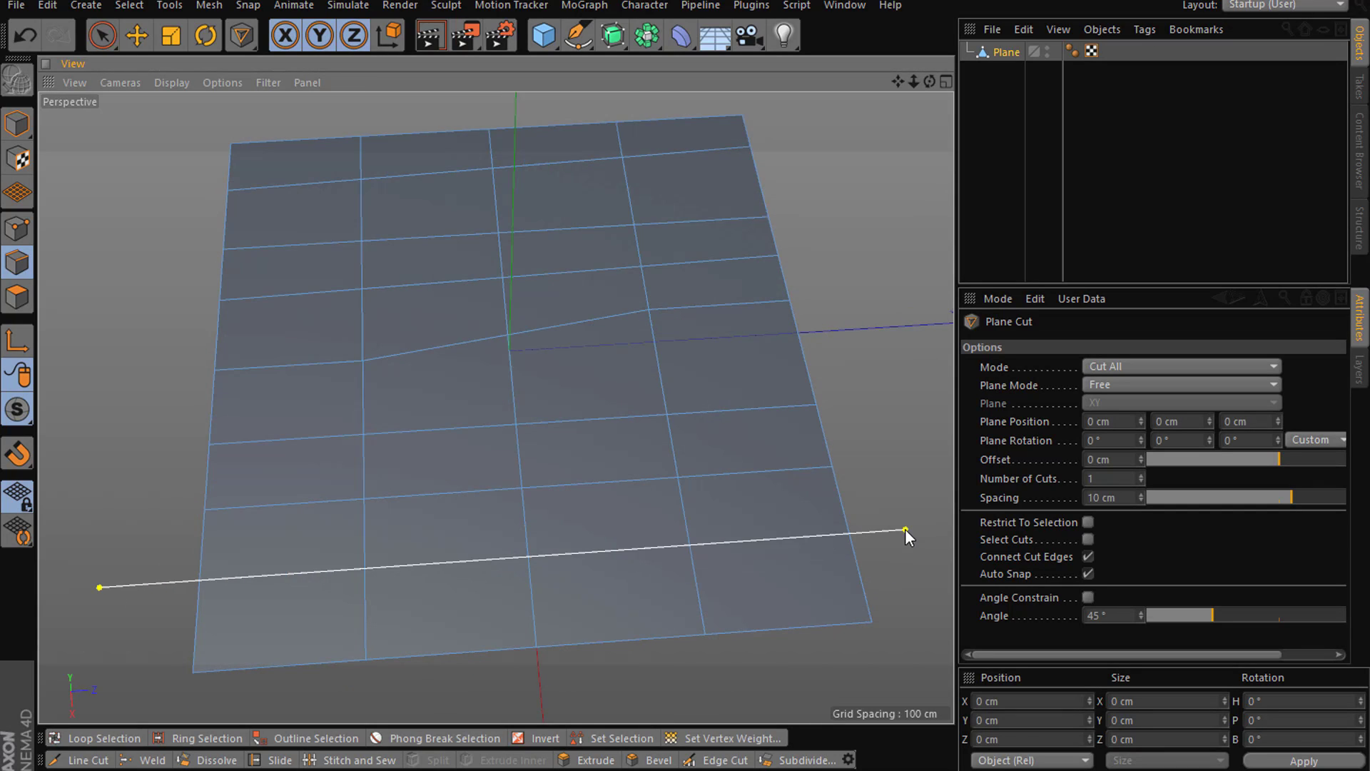
right_click(65, 239)
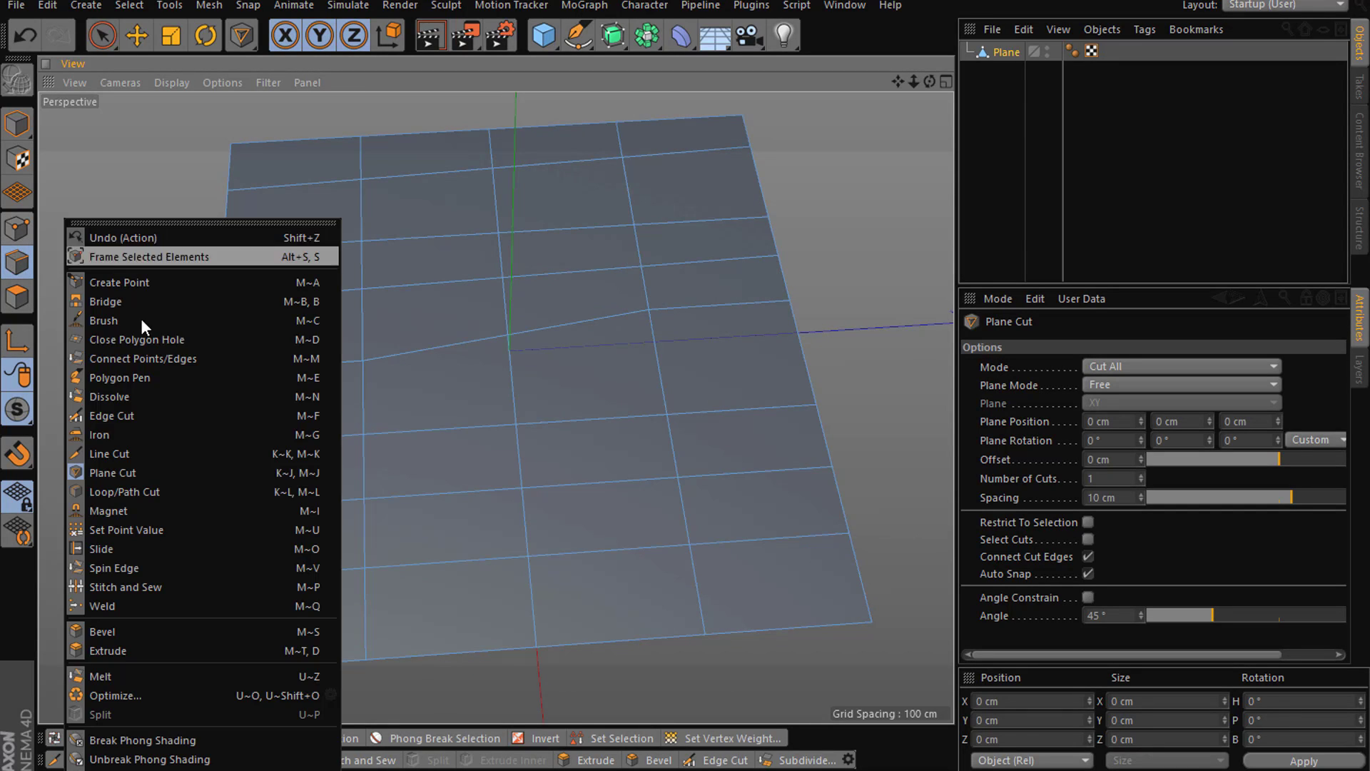
click(211, 488)
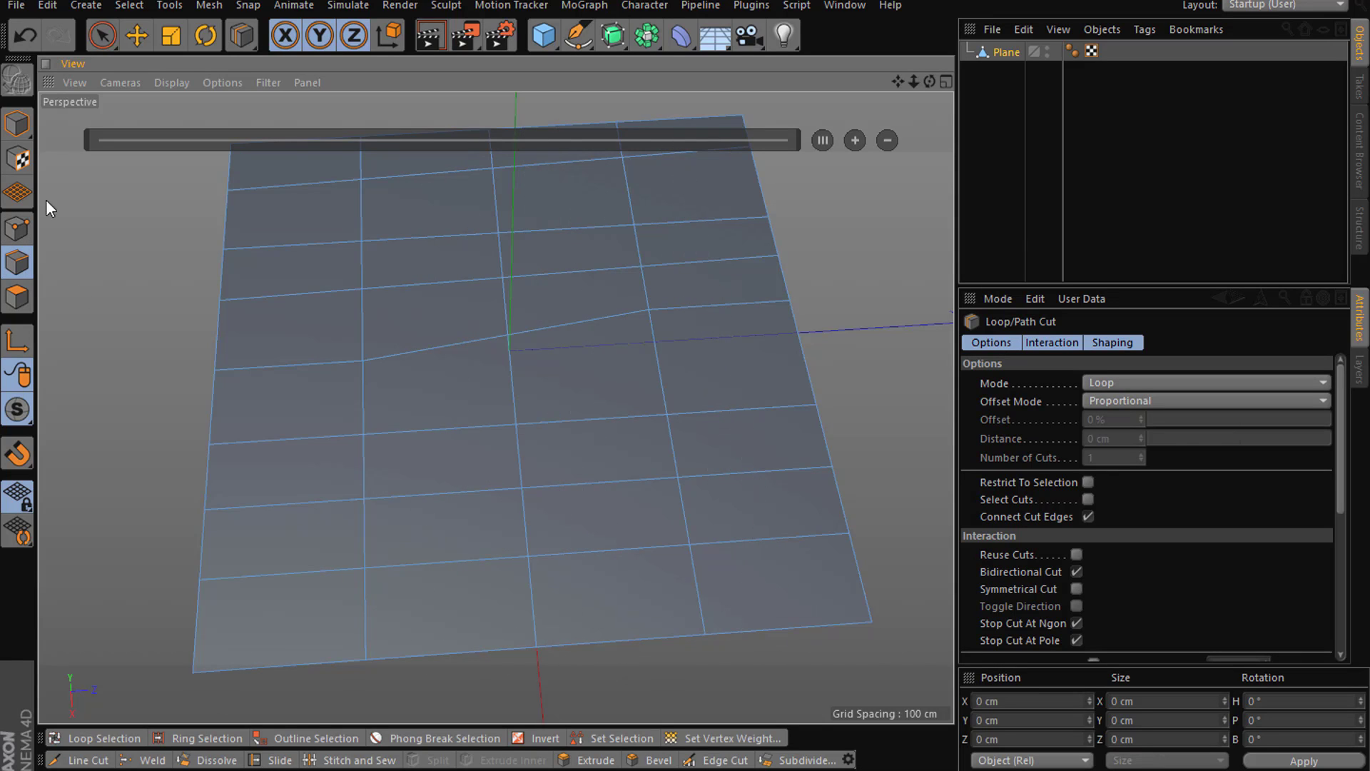
right_click(100, 333)
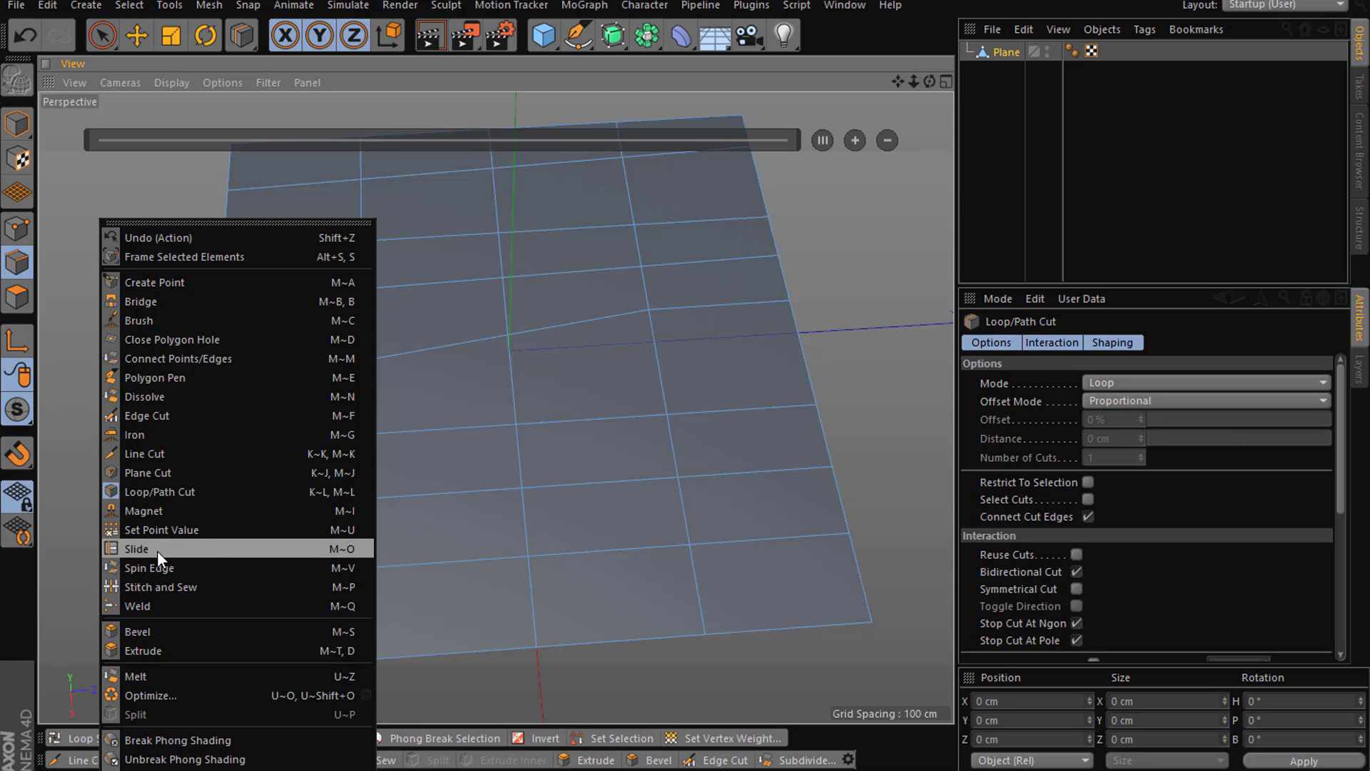
click(134, 550)
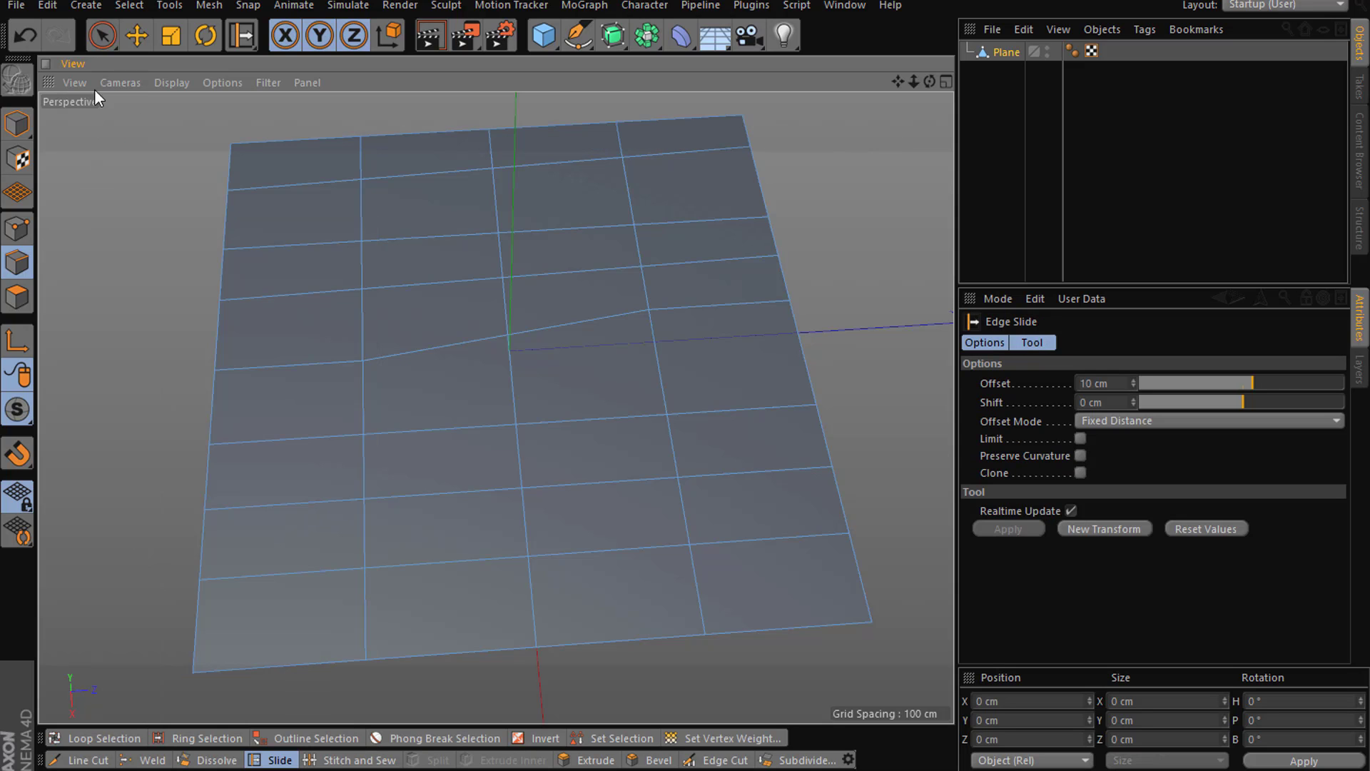
- Delete the Plane object and add a Cube primitive to the scene
key(e)
key(ctrl+a)
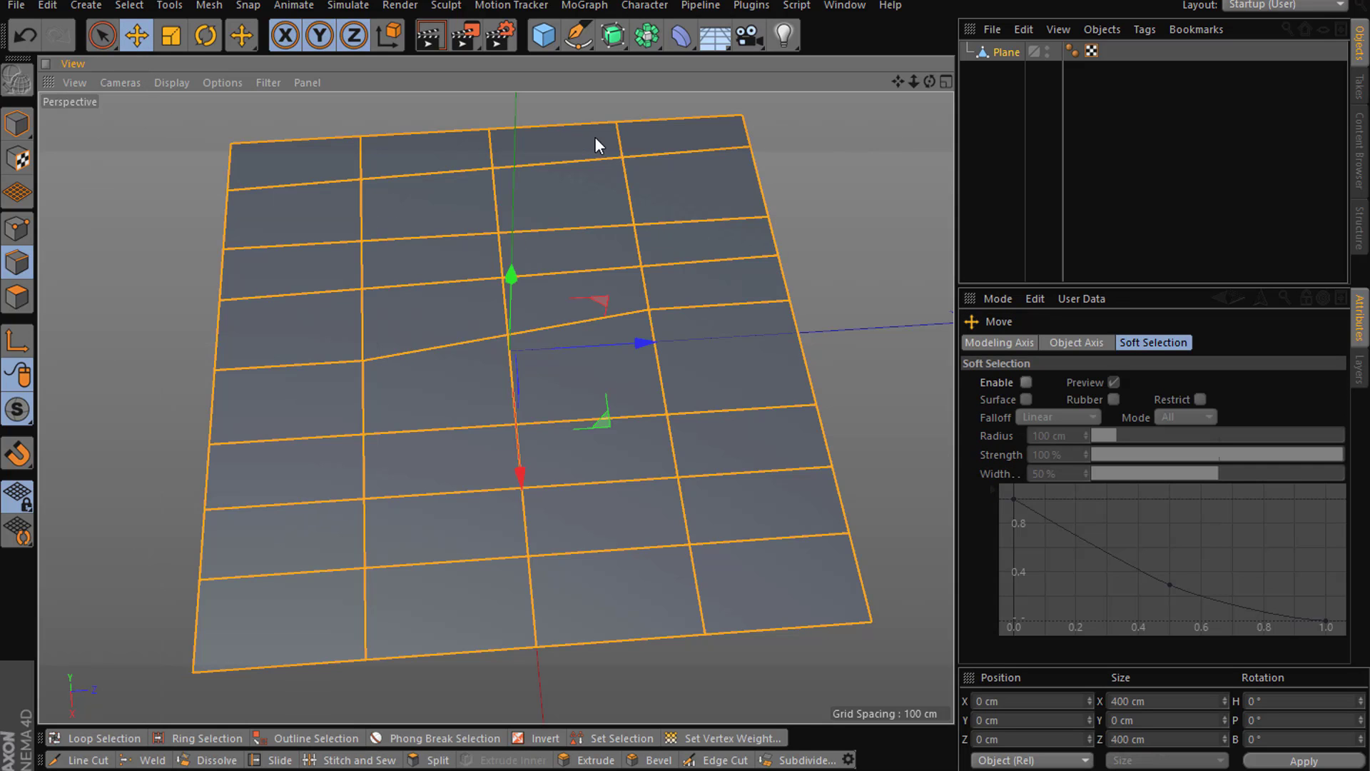
click(1008, 48)
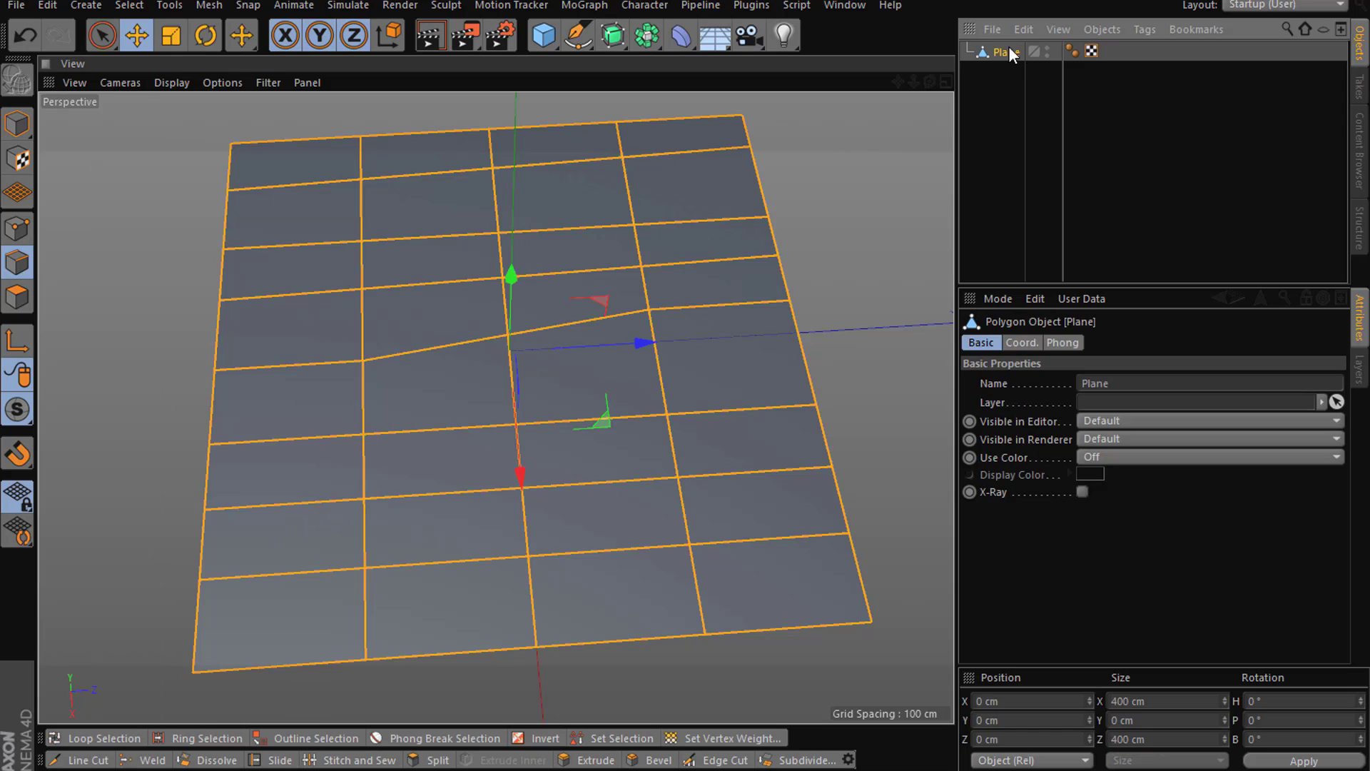
key(Delete)
drag(543, 35, 704, 93)
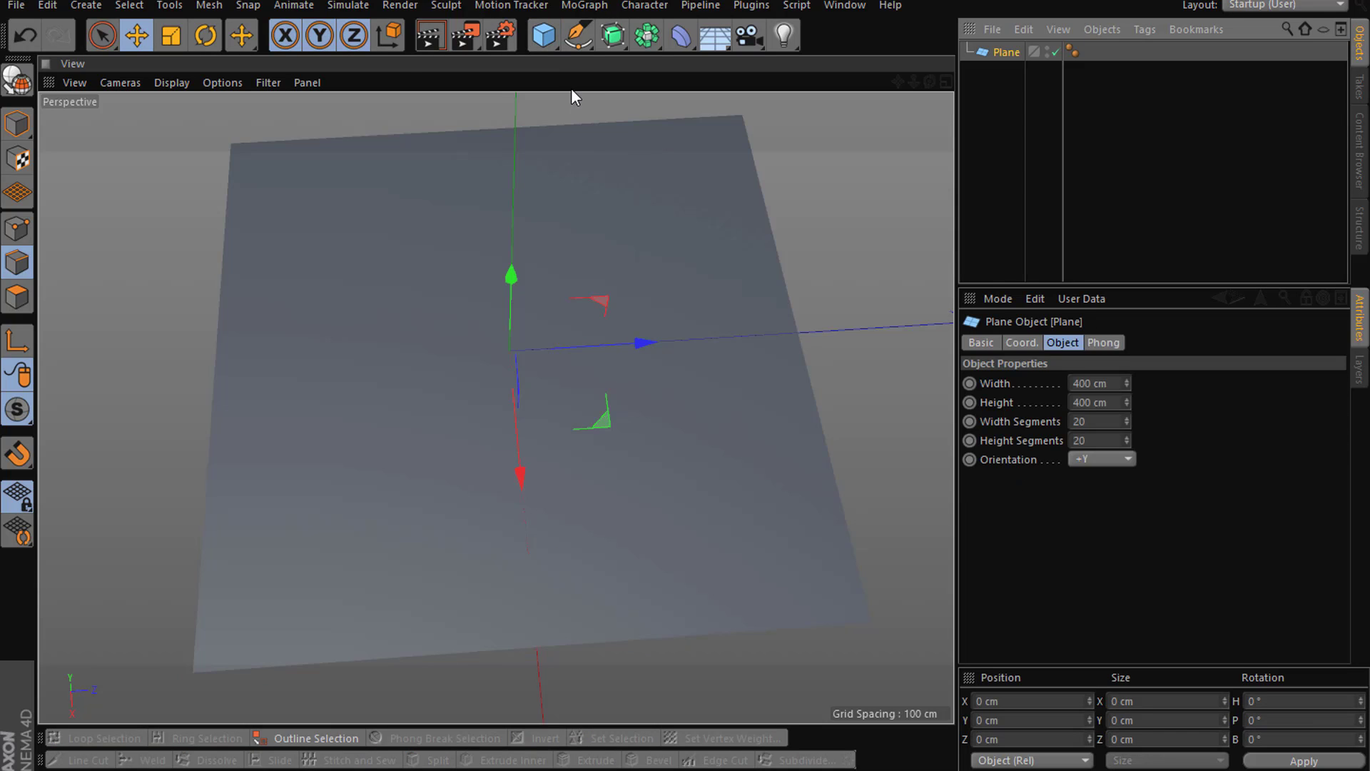
key(ctrl+z)
drag(574, 60, 685, 62)
alt+drag(648, 238, 849, 146)
- Make the cube editable and delete four of its polygons, keeping only the top and the rear-left side
click(93, 39)
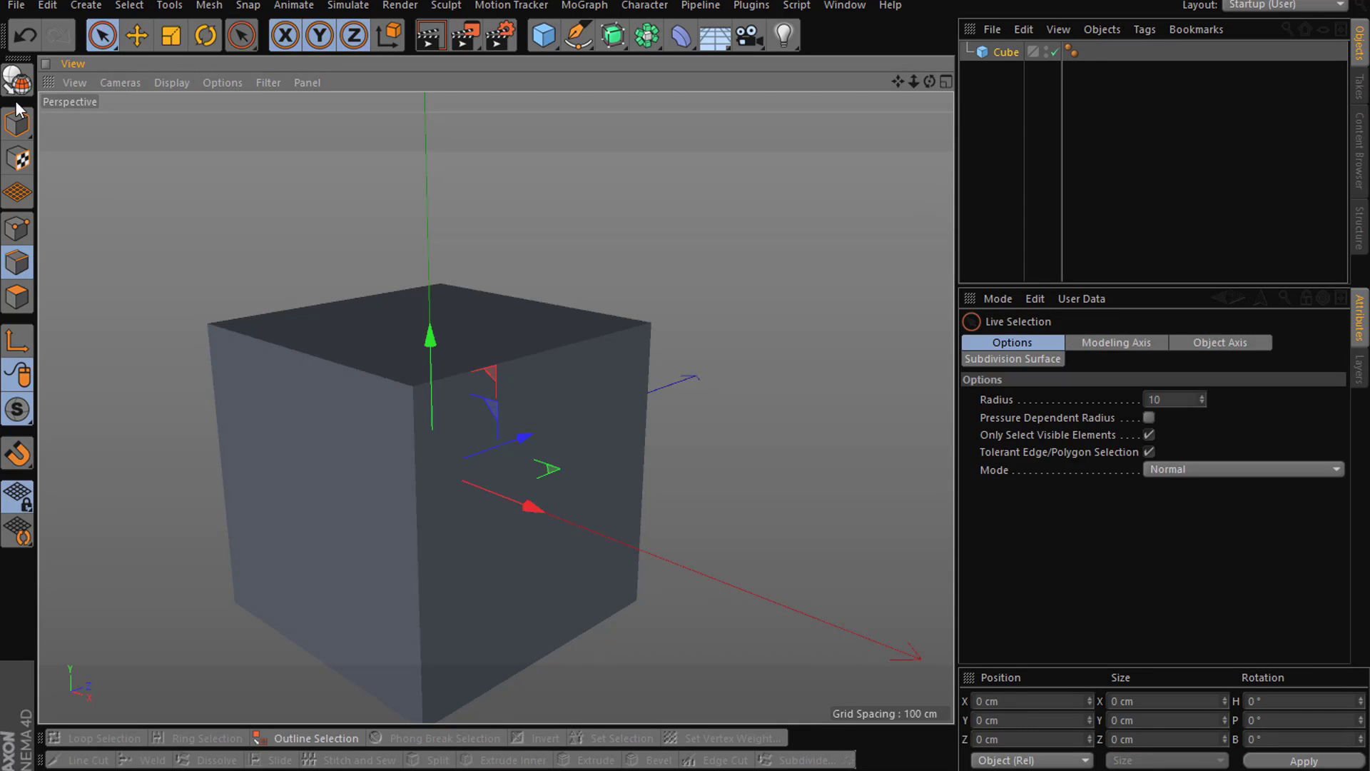
click(14, 81)
drag(388, 511, 675, 453)
click(22, 305)
drag(345, 553, 746, 439)
key(Delete)
click(614, 410)
key(Delete)
click(519, 569)
key(Delete)
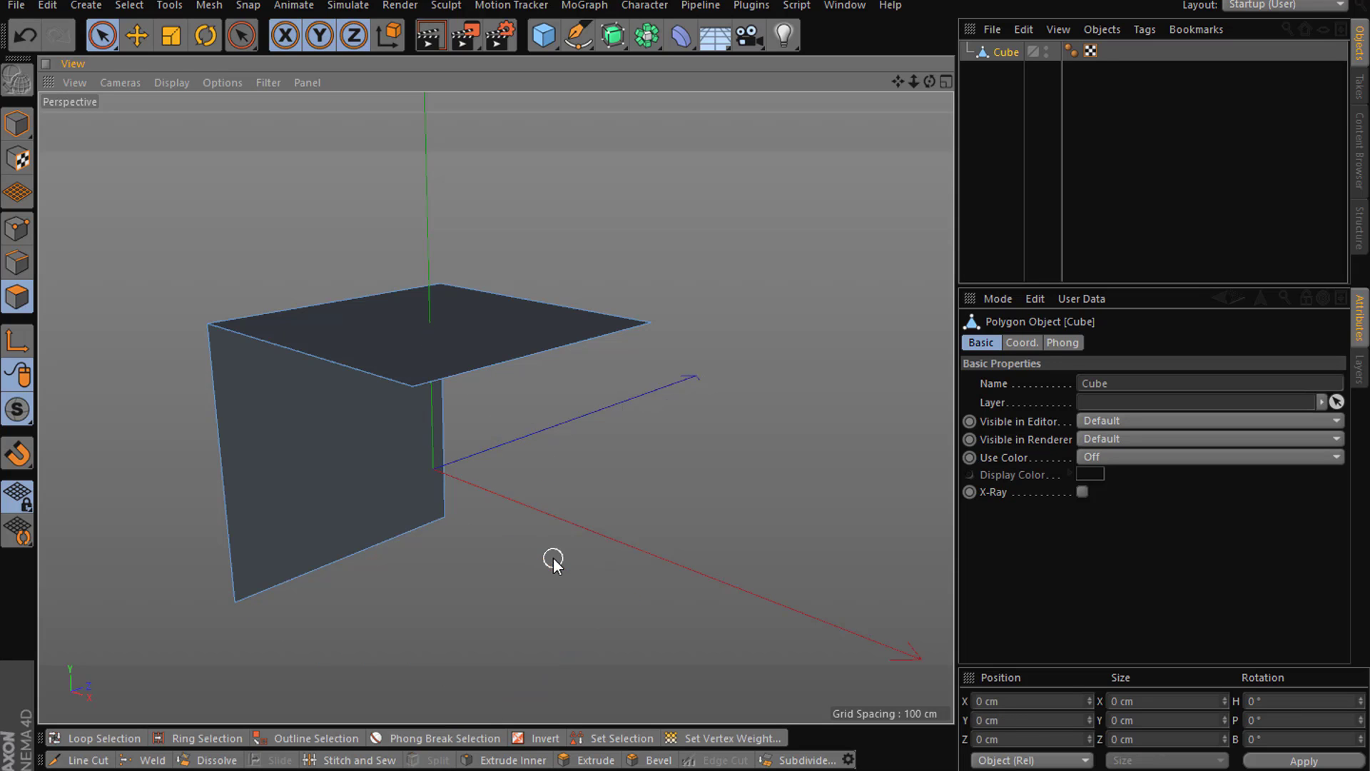
- Select both remaining polygons and subdivide them with Subdivision 1 and Smooth Subdivision on
key(ctrl+a)
right_click(556, 523)
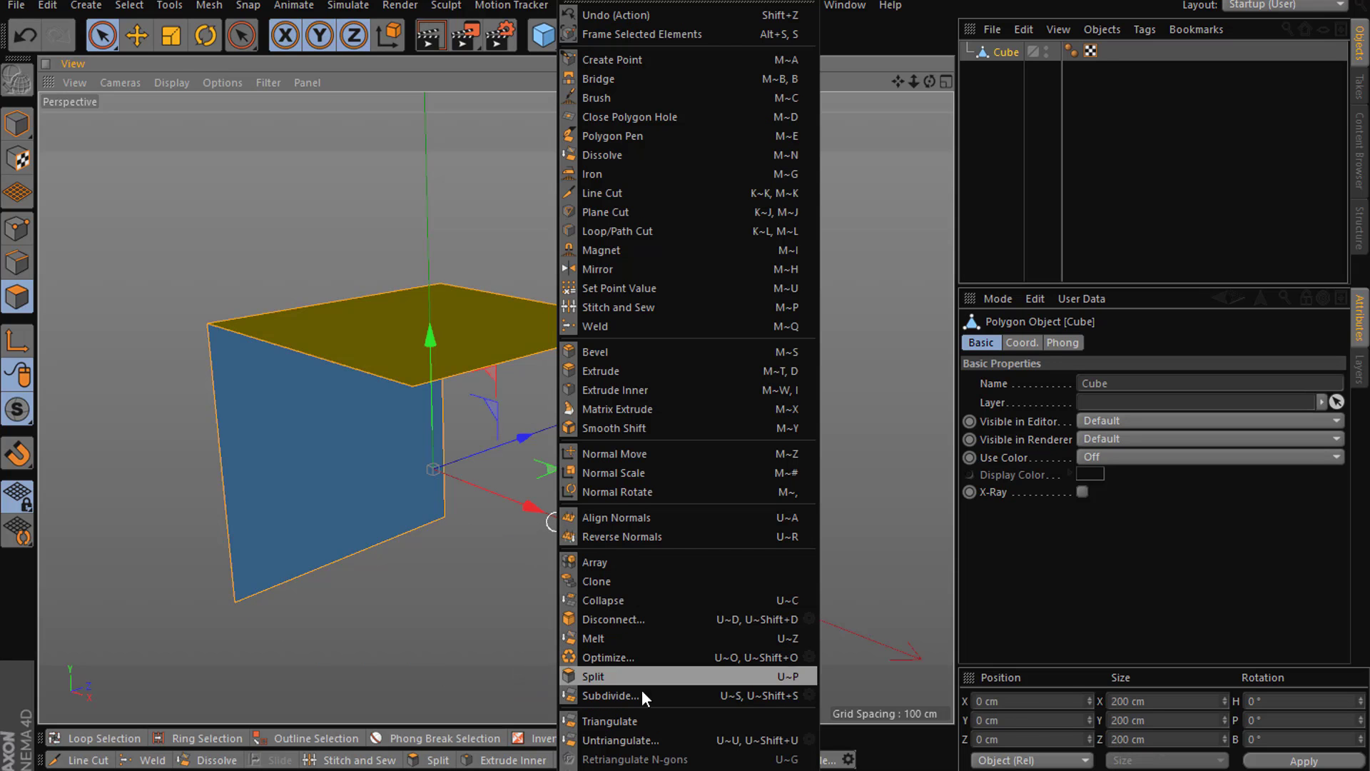
click(807, 695)
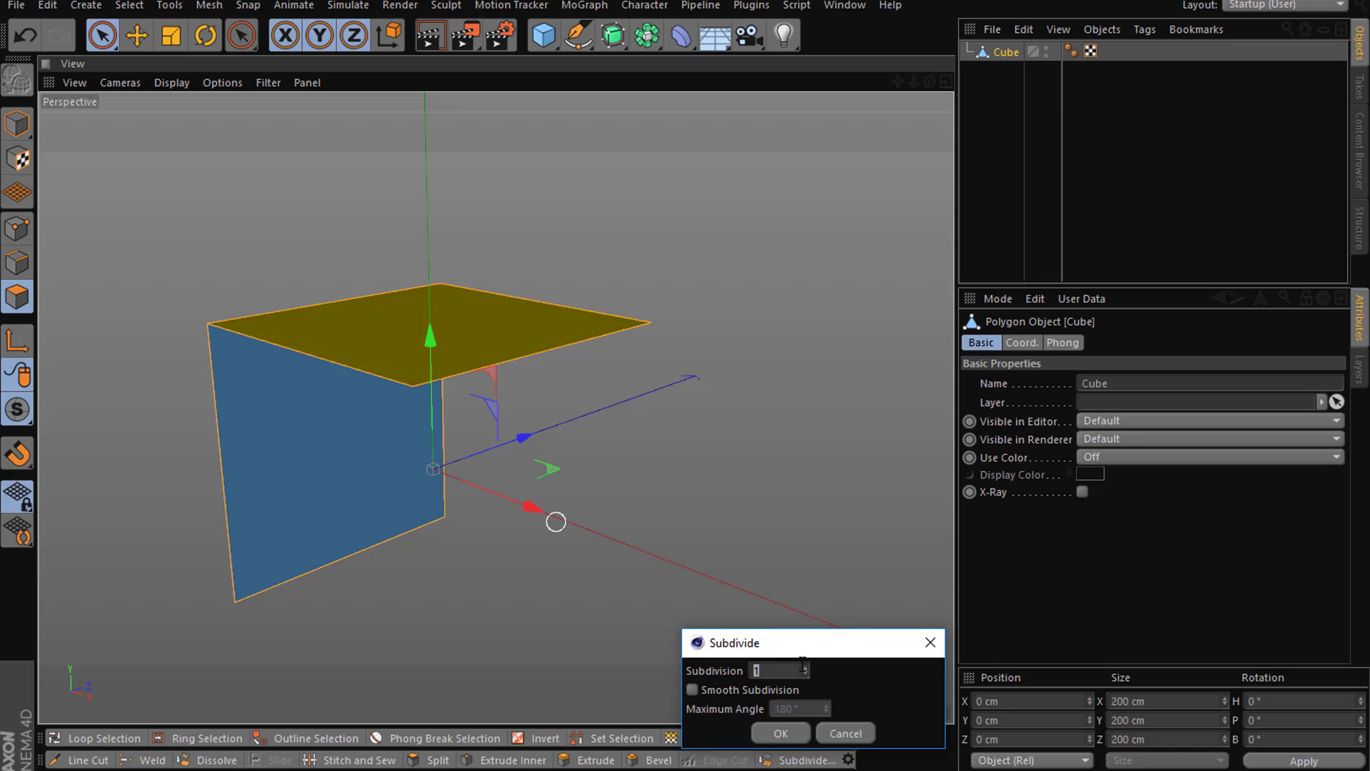
click(765, 690)
click(781, 732)
- Add a Subdivision Surface, make the Cube its child, and select the Cube
alt+drag(430, 603, 677, 580)
drag(898, 81, 642, 218)
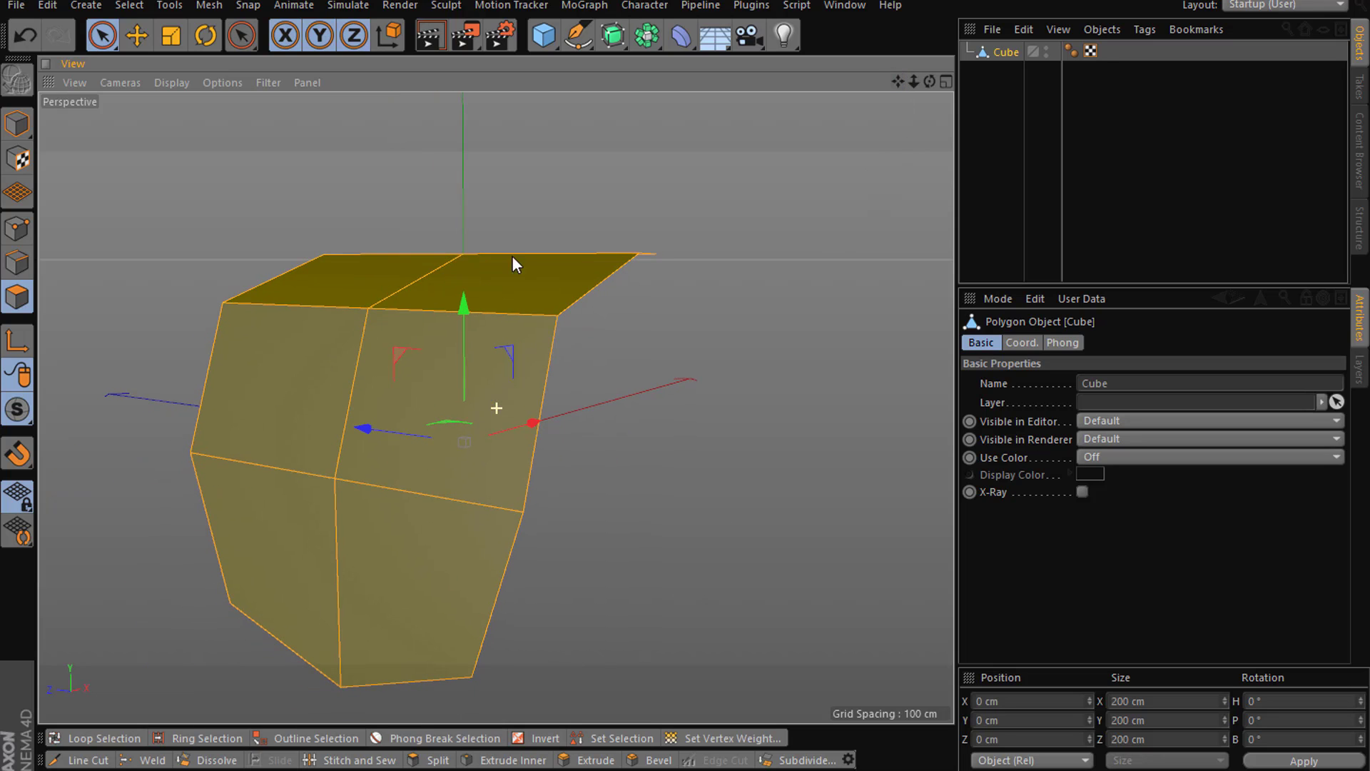
click(138, 37)
click(18, 262)
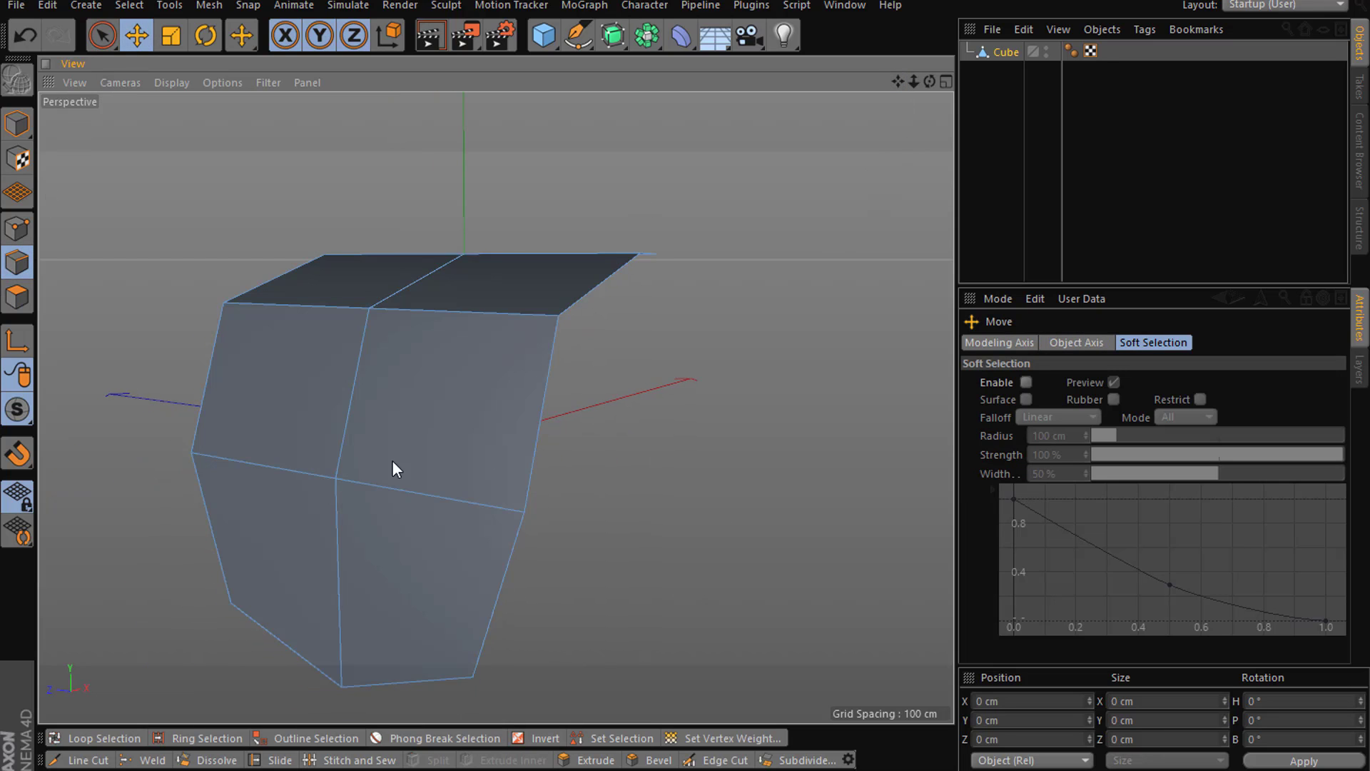
alt+drag(548, 431, 566, 482)
click(613, 34)
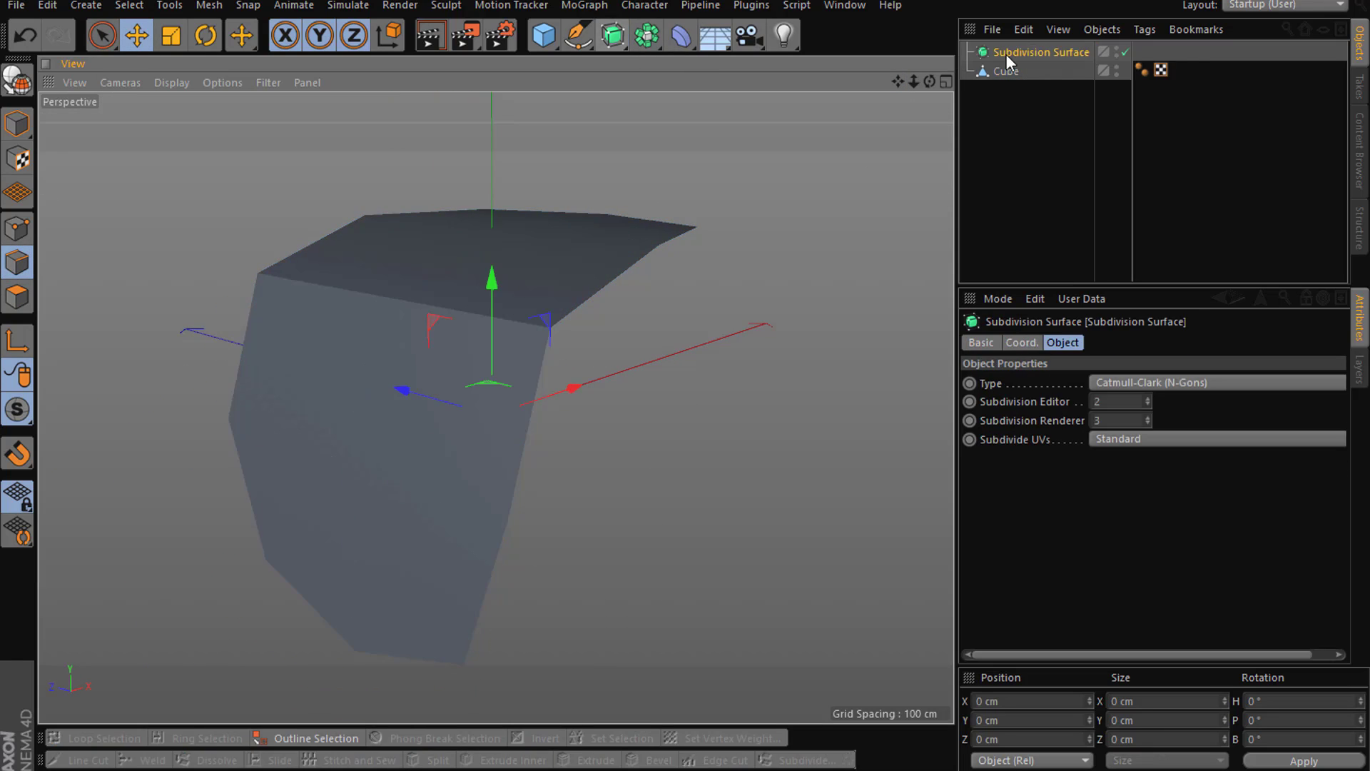
drag(1012, 69, 1028, 52)
click(1022, 101)
click(1010, 70)
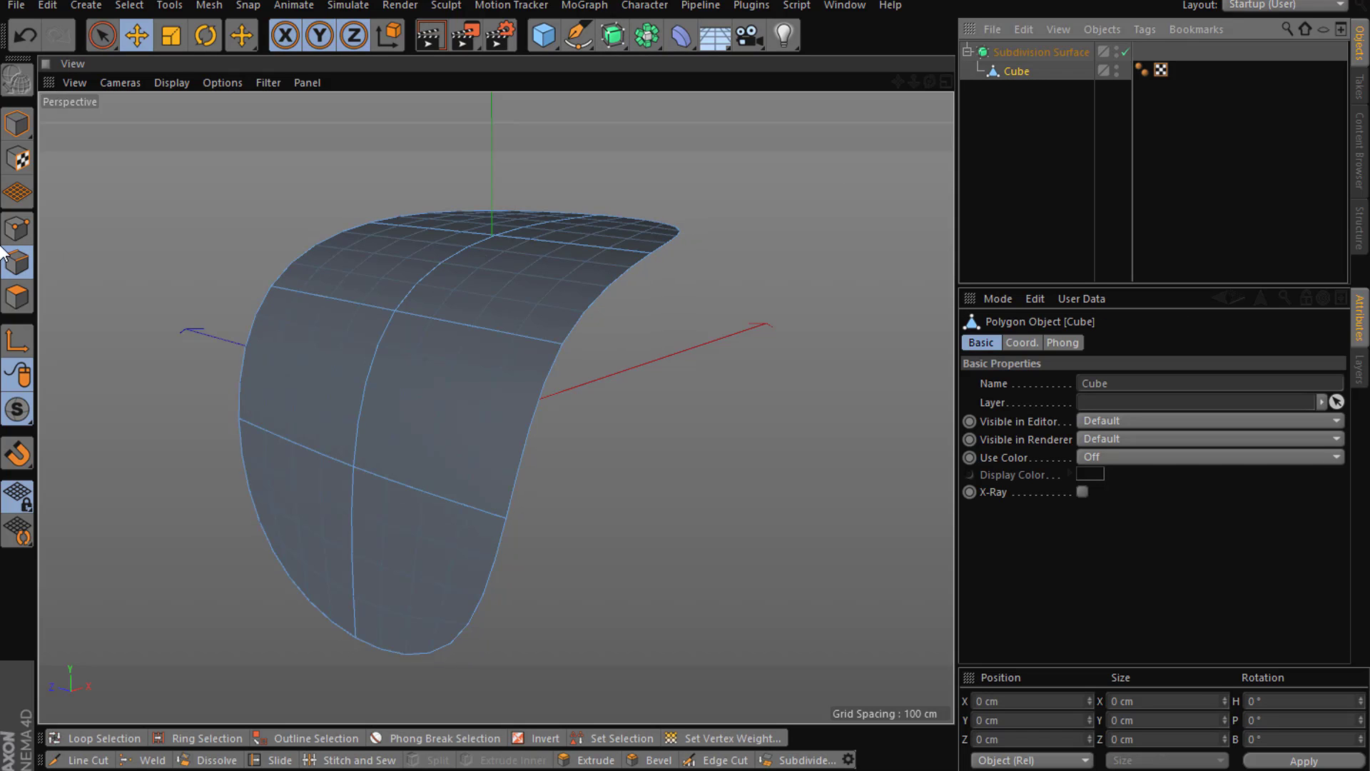
- Switch to Points mode and select the middle point on the fold between the top and the side
click(17, 230)
right_click(62, 247)
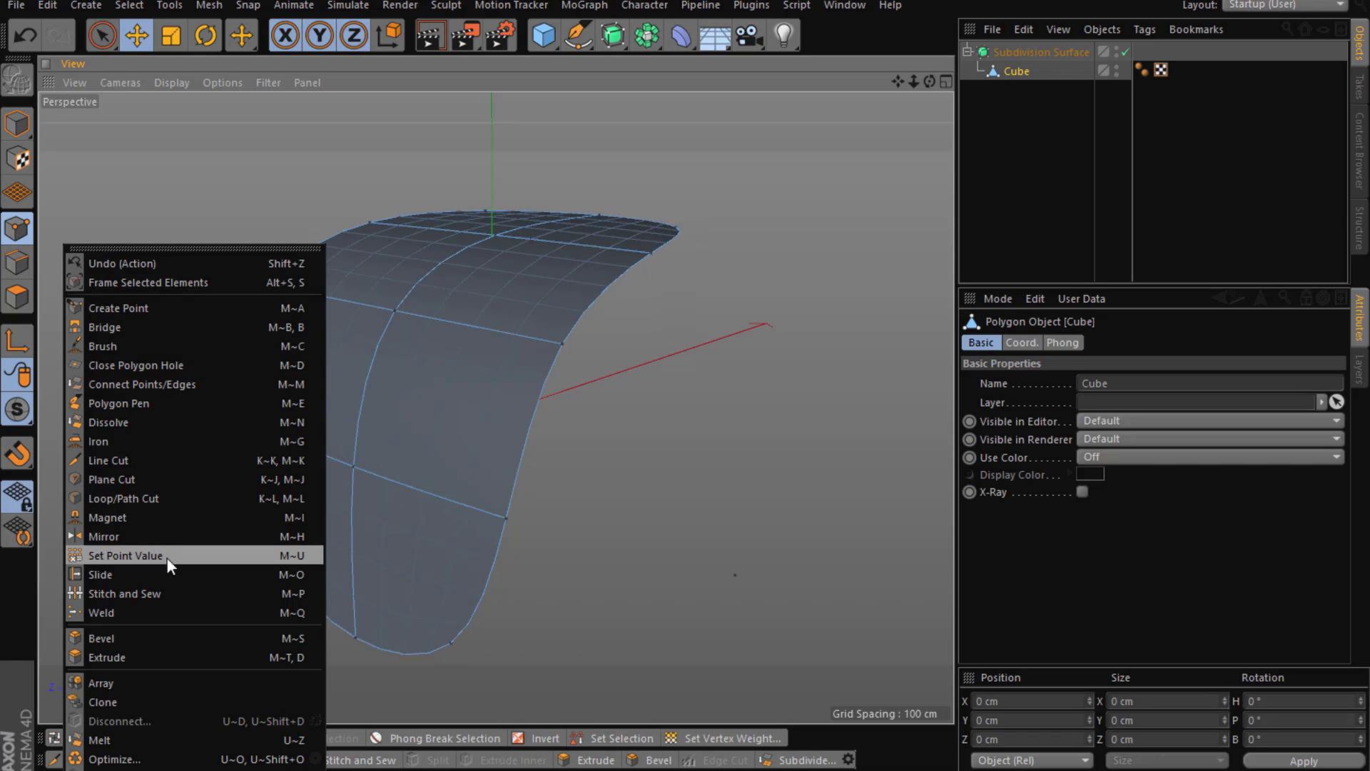
click(547, 510)
click(392, 308)
alt+drag(404, 352, 367, 379)
- Try moving the selected fold point freely with the Move tool, and undo the change
drag(299, 242, 201, 318)
key(ctrl+z)
alt+drag(496, 406, 613, 519)
key(ctrl+z)
- Try the Slide tool on the fold's middle point and on its end point along their adjoining edges
right_click(615, 519)
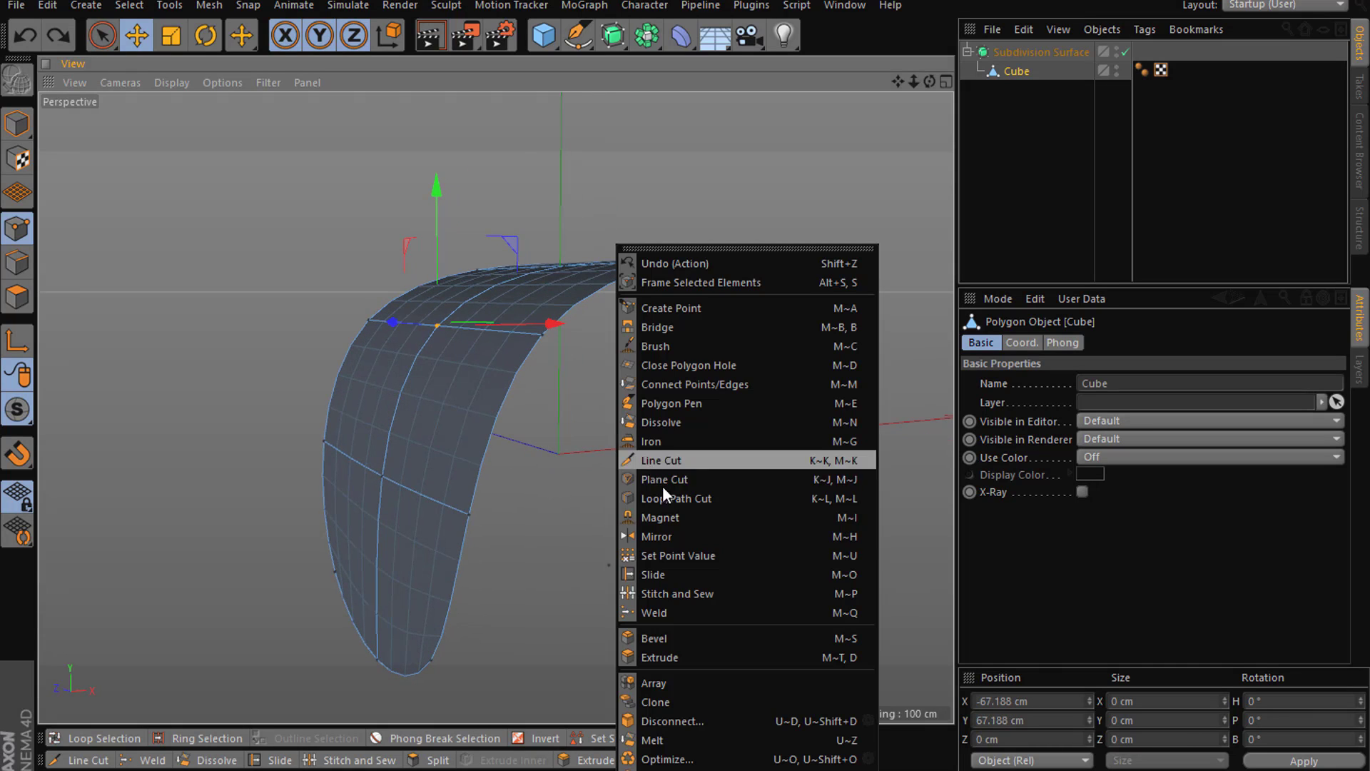
click(666, 571)
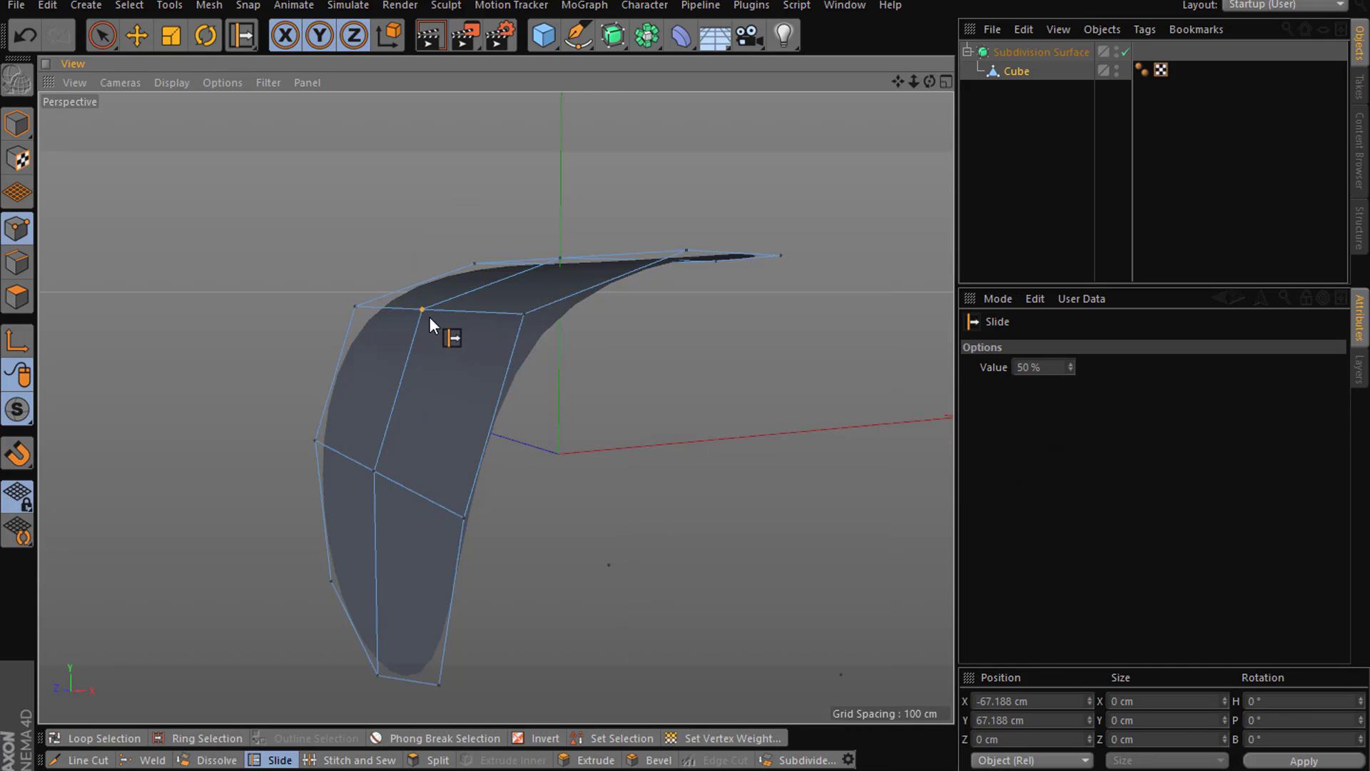
drag(424, 309, 397, 419)
key(ctrl+z)
drag(419, 307, 423, 357)
drag(530, 318, 457, 435)
- Switch to Edges mode and select the edge running across the fold between the top and the side
click(10, 264)
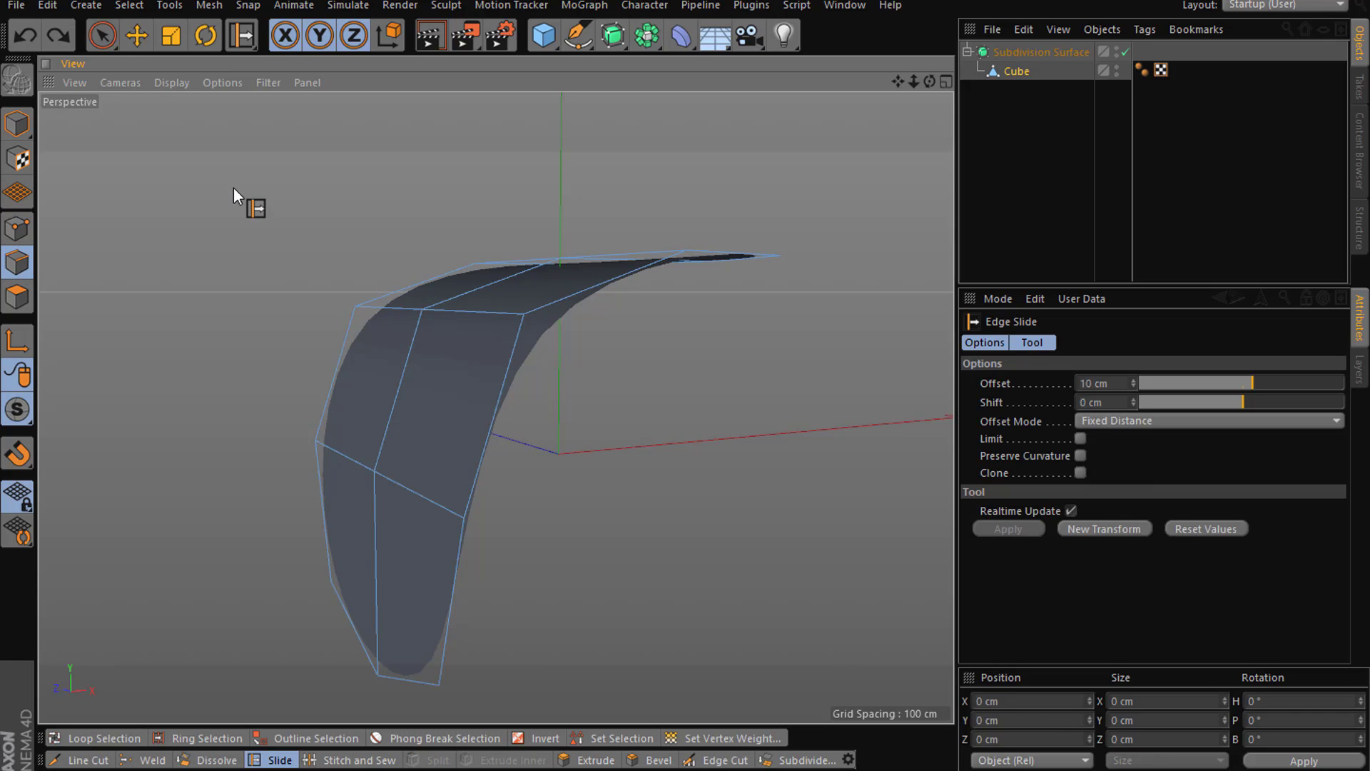
click(136, 35)
click(484, 321)
- Try sliding the selected fold edge down the side with the Slide tool, and undo the change
right_click(334, 381)
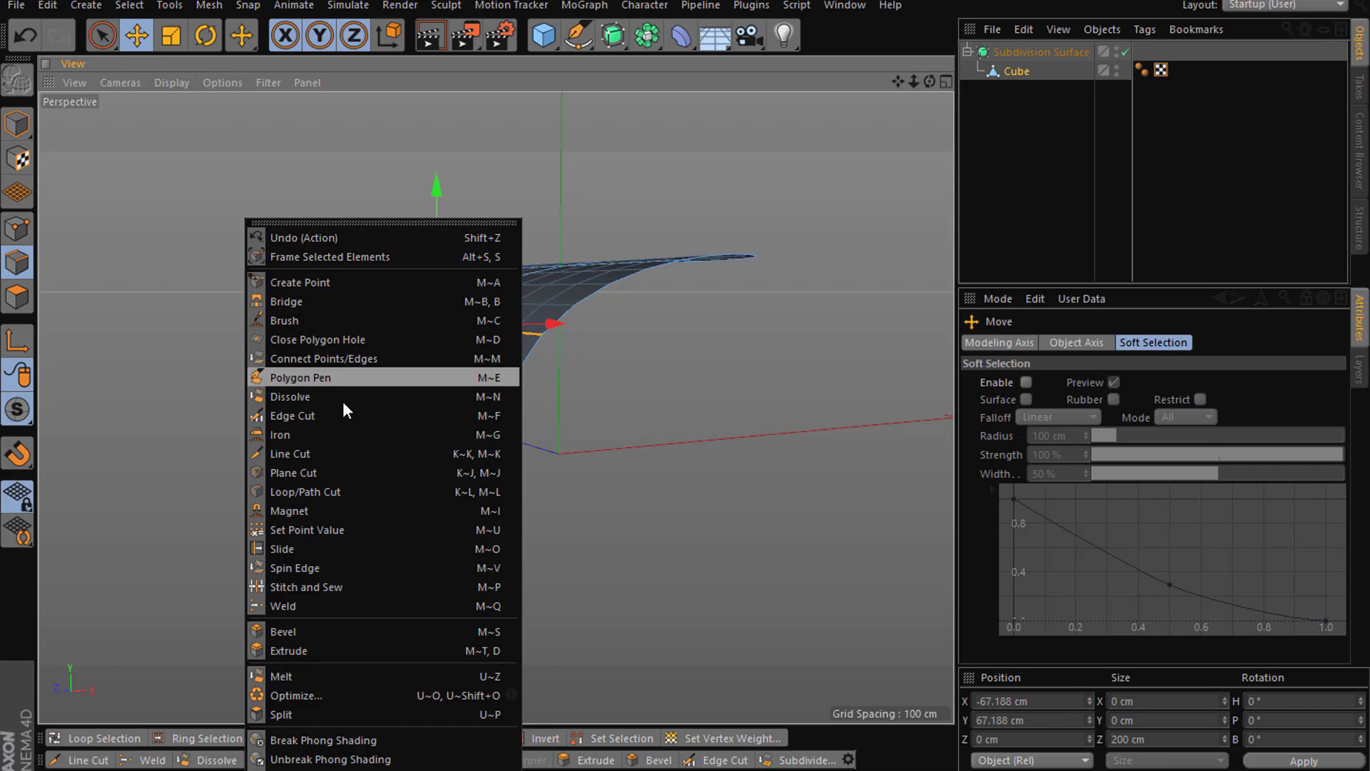
click(331, 548)
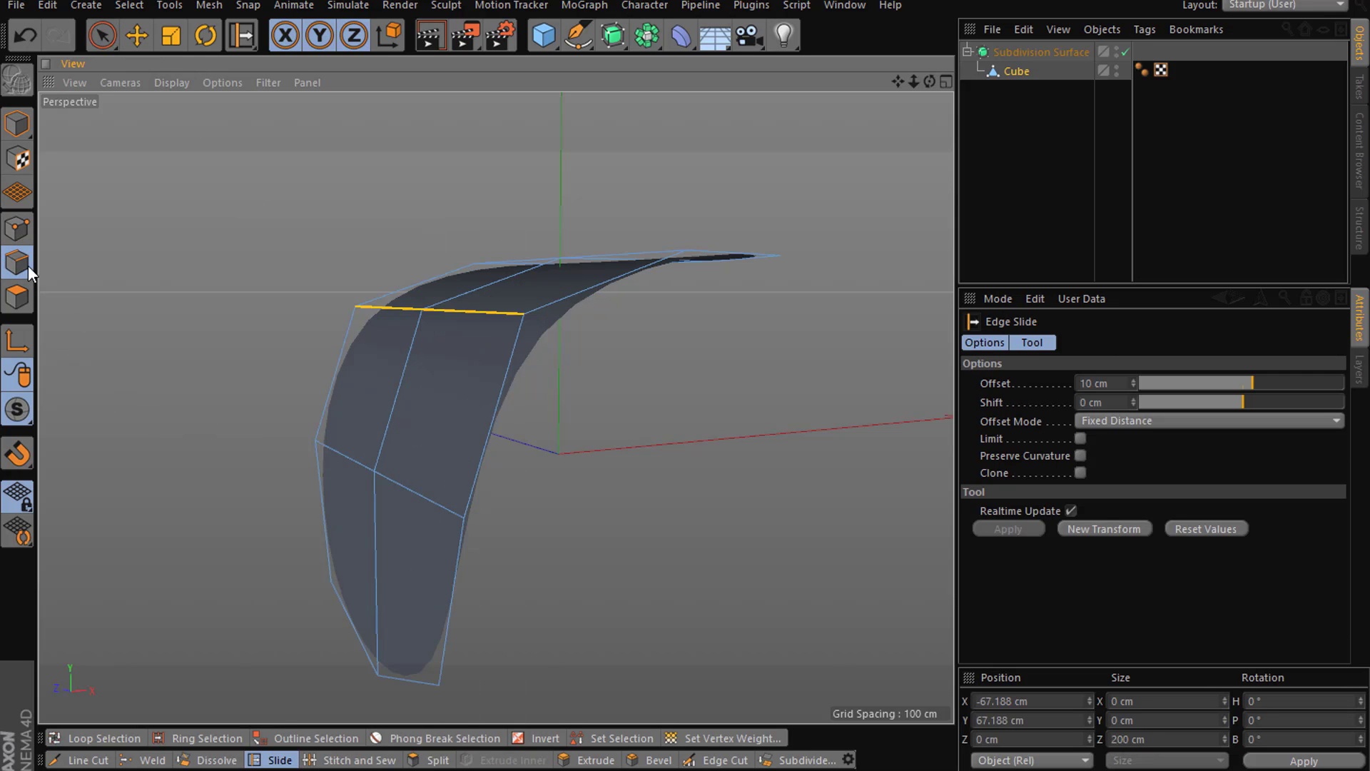
click(137, 36)
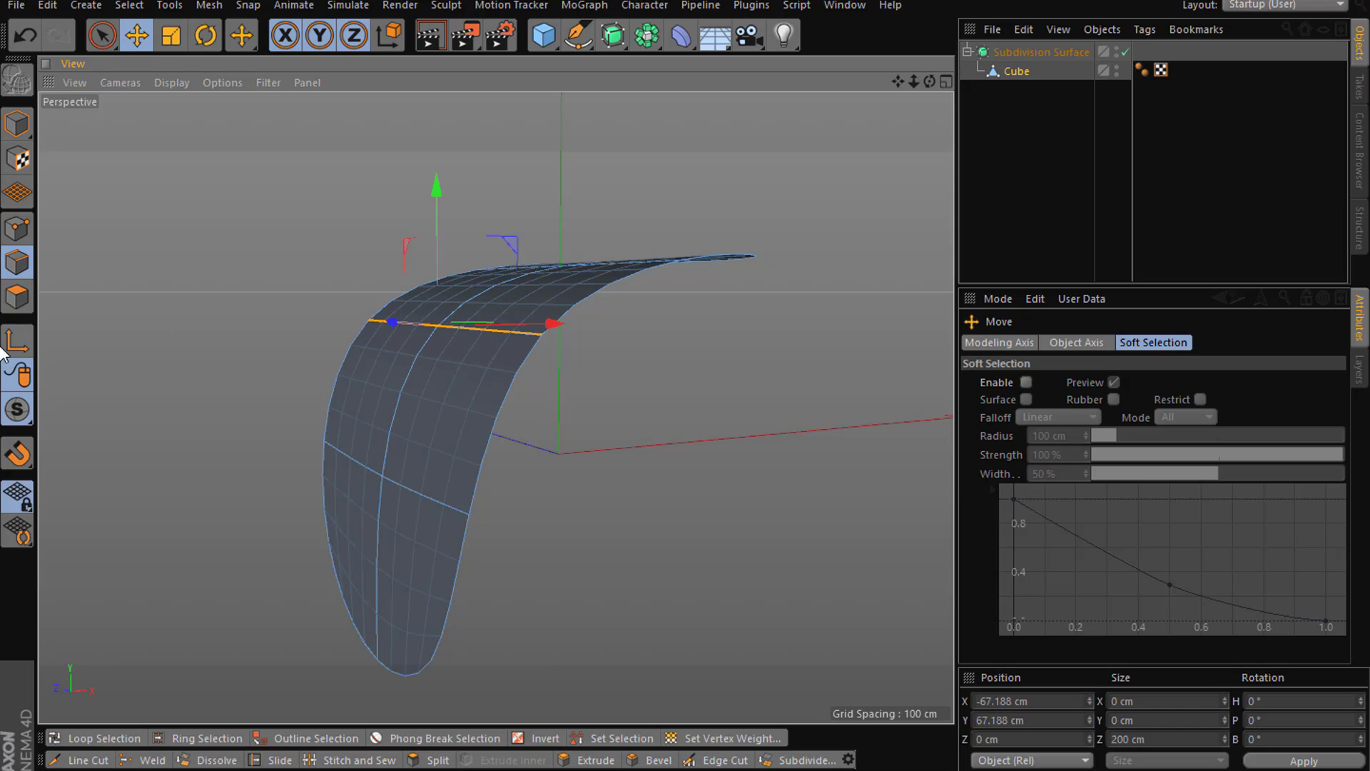
right_click(254, 330)
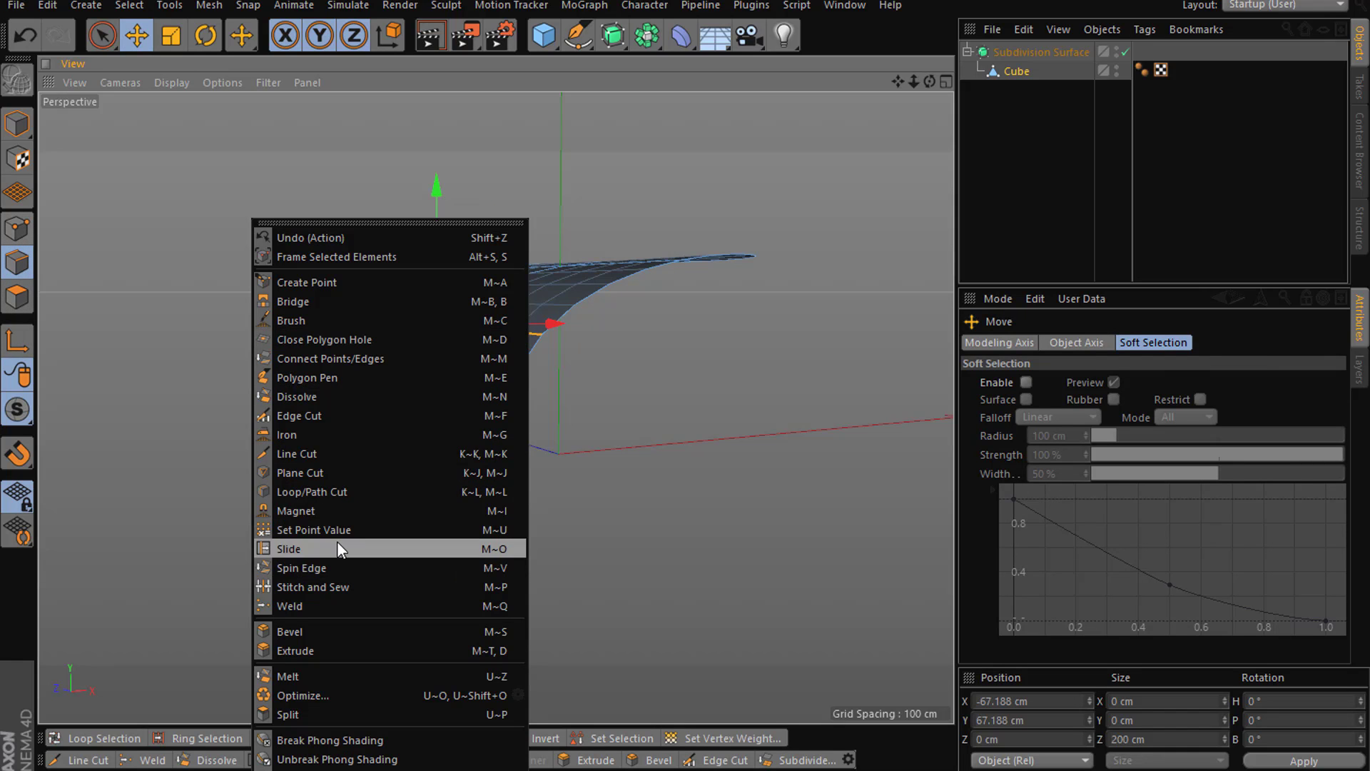
click(337, 544)
drag(495, 306, 478, 337)
drag(567, 275, 501, 328)
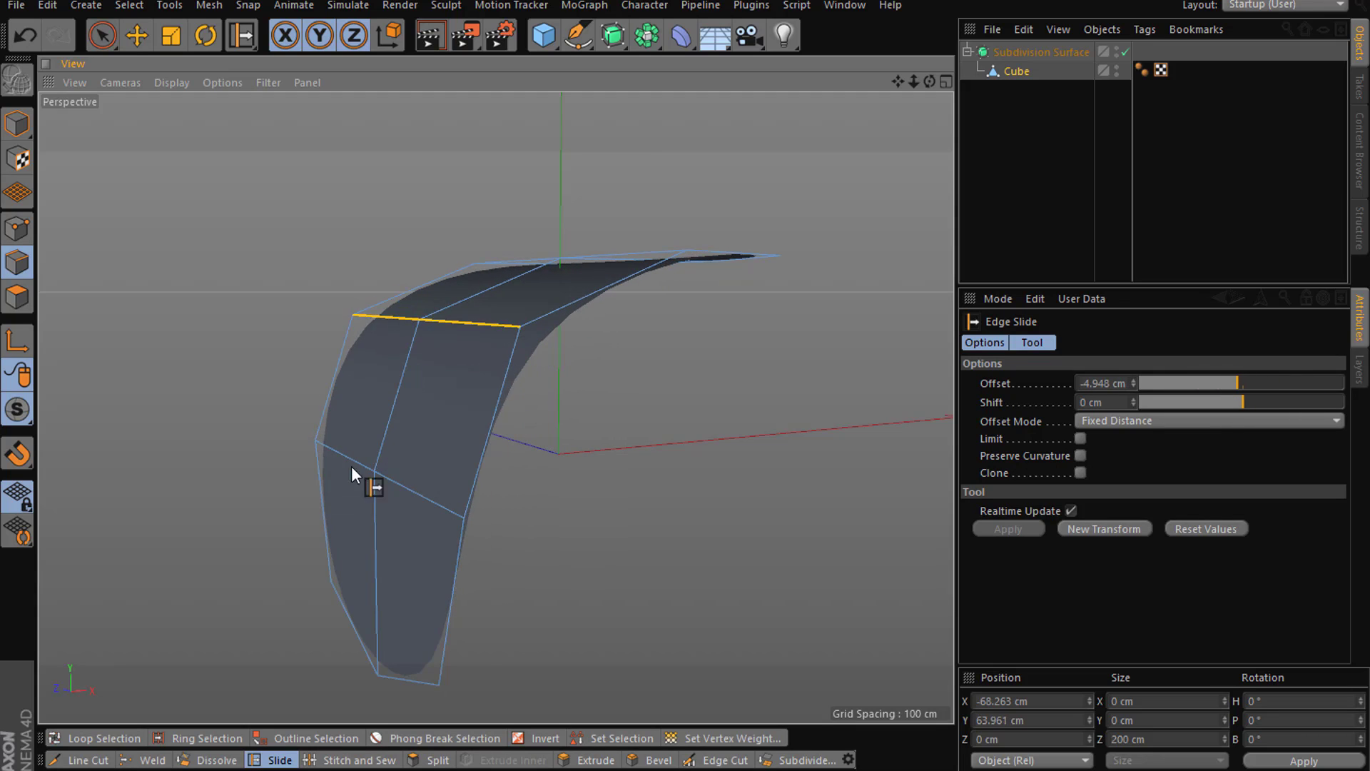
key(ctrl+z)
- Switch to Polygons mode and delete the row of polygons just below the fold
right_click(271, 309)
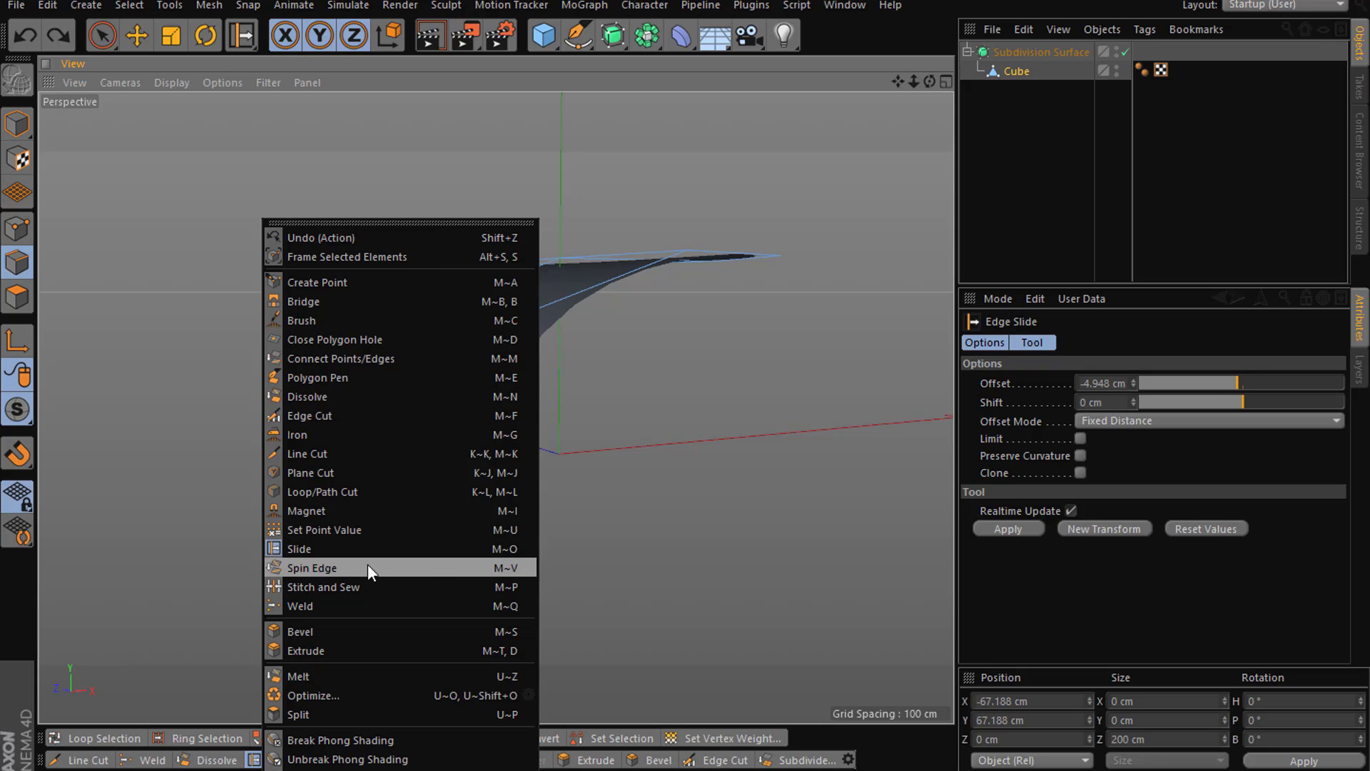
click(349, 589)
drag(119, 36, 160, 63)
click(22, 302)
alt+drag(107, 283, 585, 340)
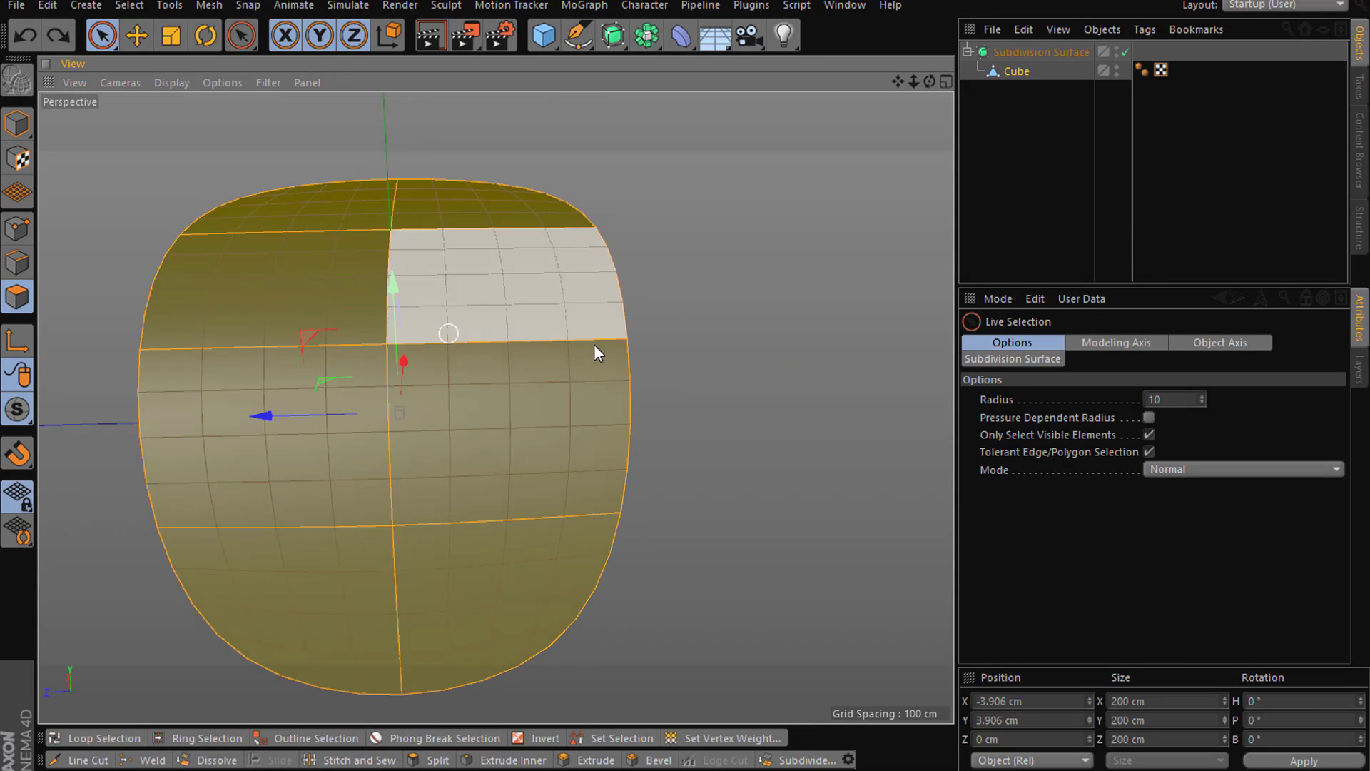
drag(87, 437, 400, 432)
key(Delete)
- Take the Cube out of the Subdivision Surface in the object hierarchy
alt+drag(670, 425, 595, 416)
drag(1013, 72, 1013, 169)
alt+drag(703, 355, 596, 293)
- Switch to Edges mode and select the facing border edges of the upper and lower pieces
click(17, 262)
click(221, 354)
right_click(163, 340)
click(125, 322)
click(136, 35)
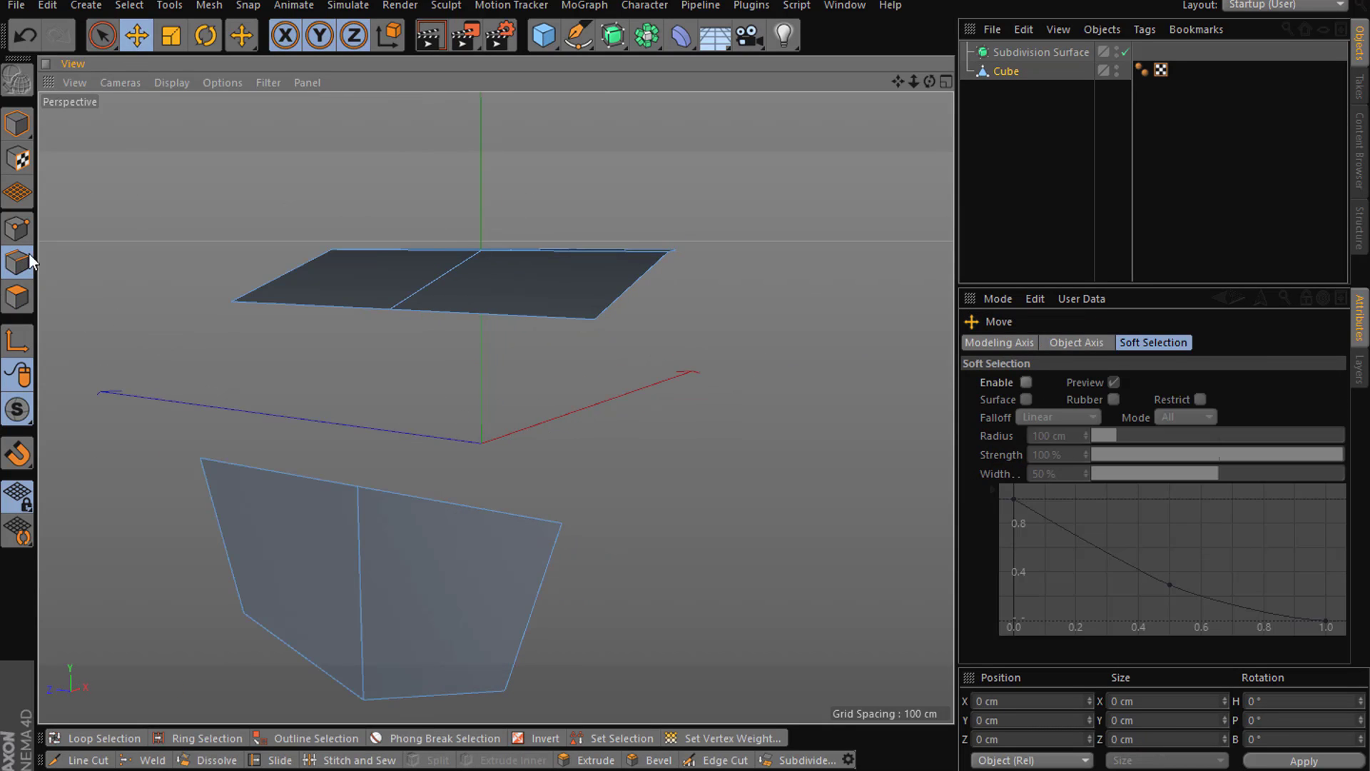
click(554, 316)
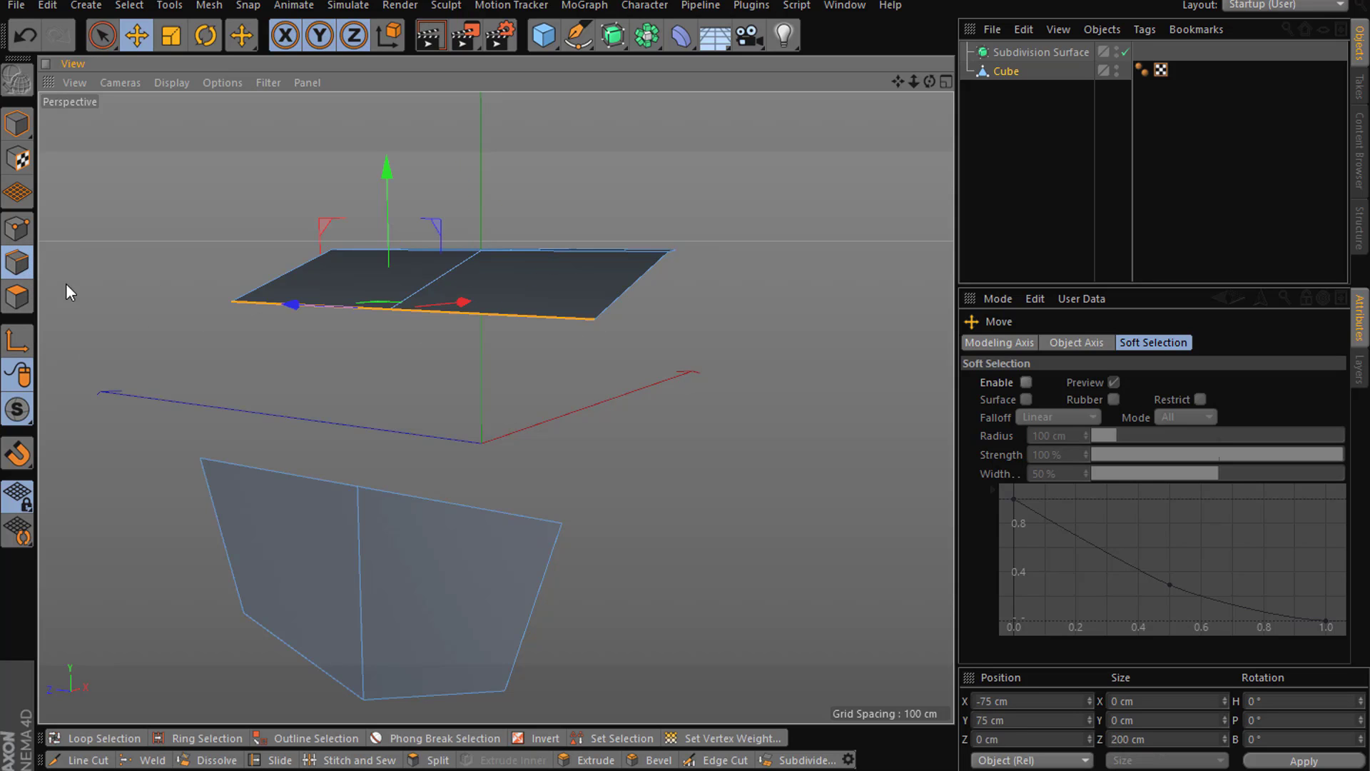
shift+click(500, 507)
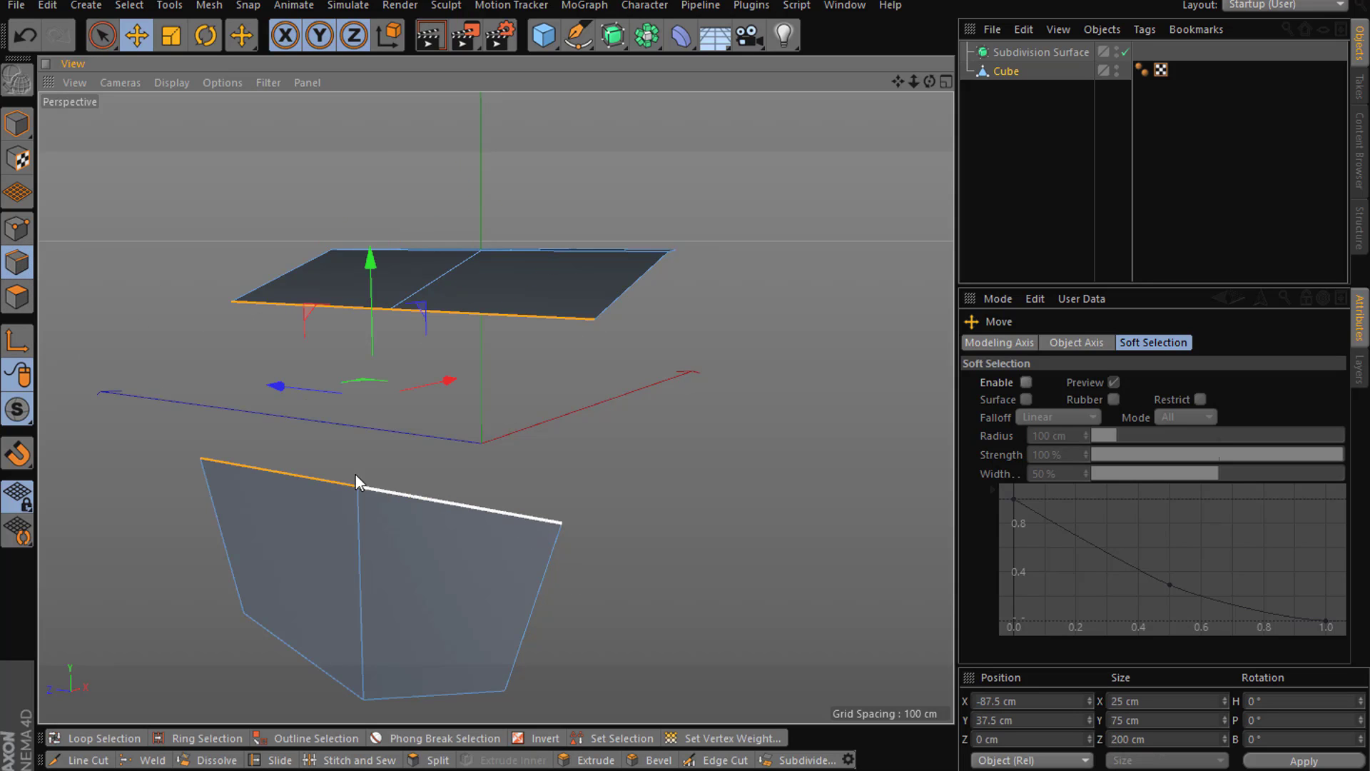
- Try joining the two selected border edges with Stitch and Sew from their corner points, and undo the result
right_click(626, 446)
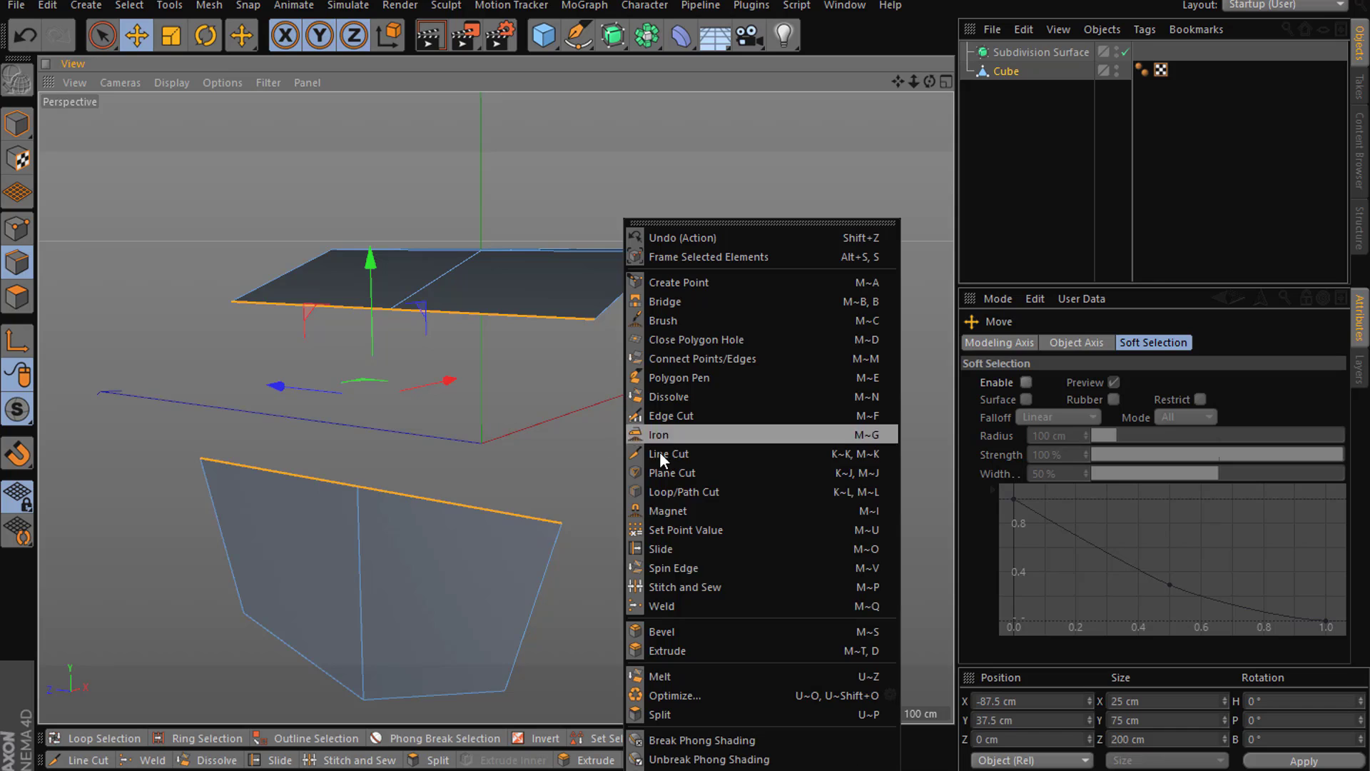
click(678, 585)
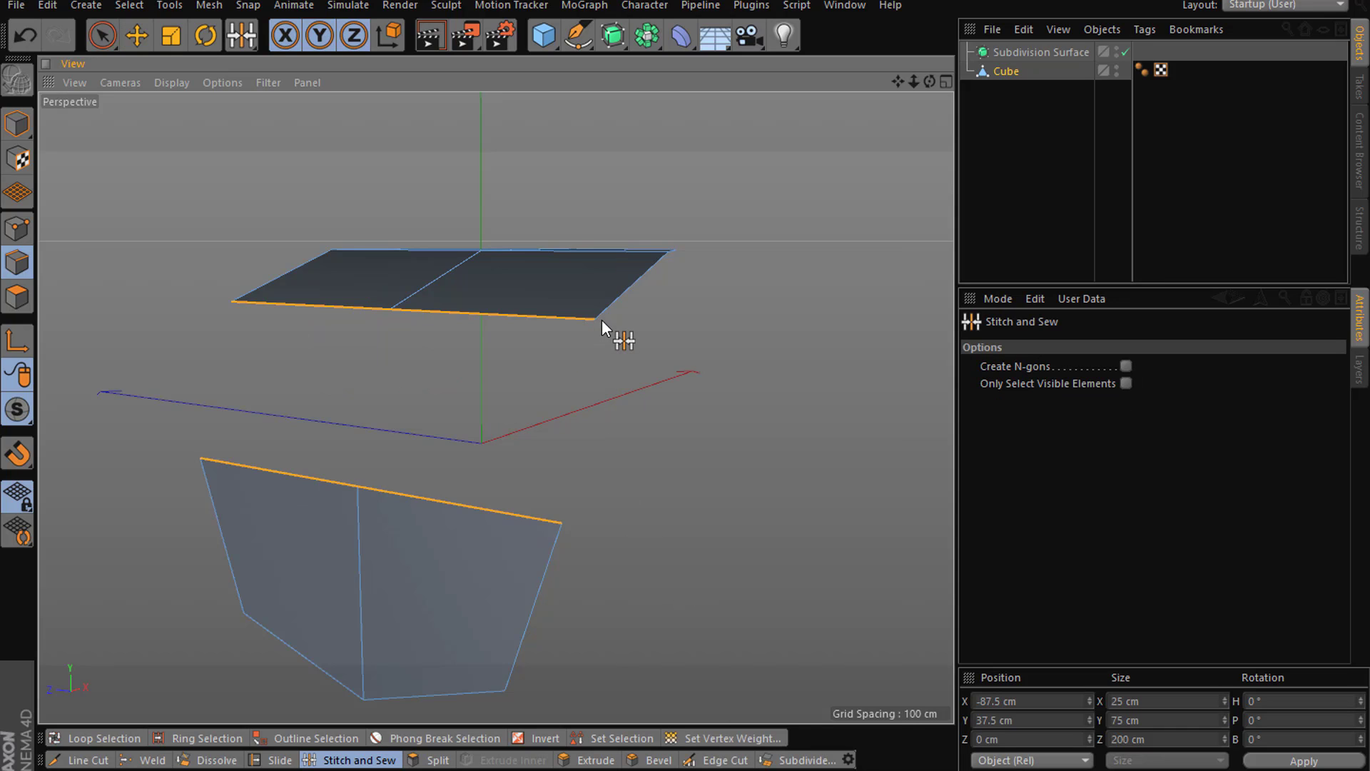
drag(596, 315, 574, 534)
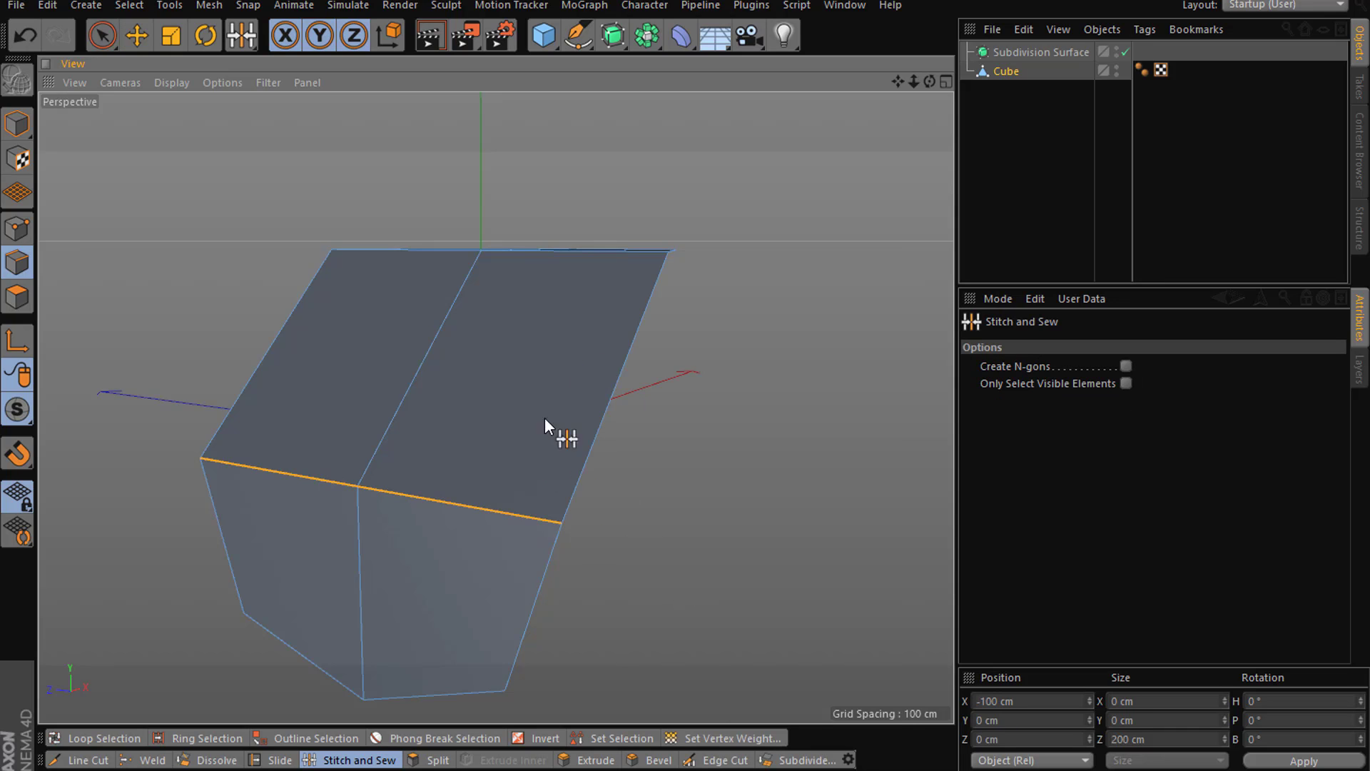
key(ctrl+z)
alt+drag(740, 437, 741, 466)
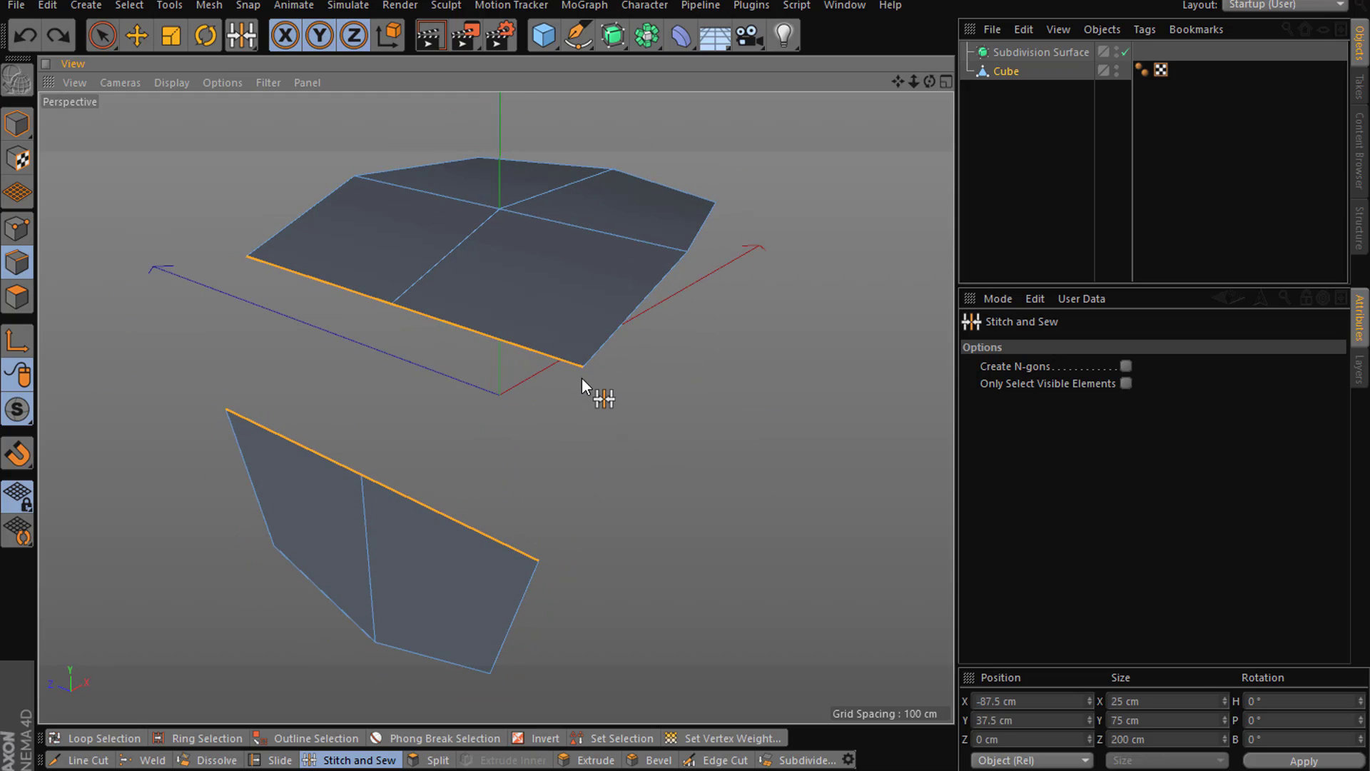
drag(558, 533, 535, 548)
key(ctrl+z)
- Try Stitch and Sew between the two borders with connecting polygons that keep both edges in place, and undo it
right_click(215, 325)
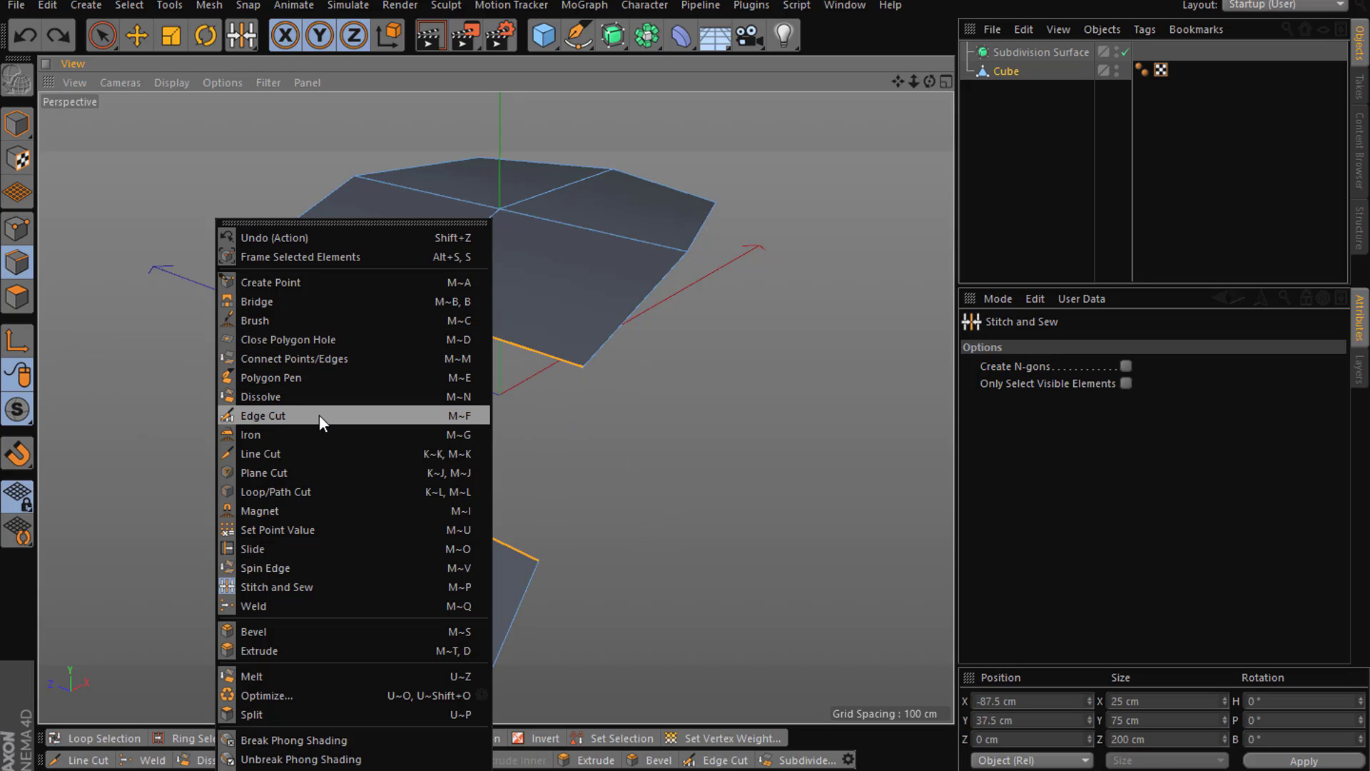
click(177, 410)
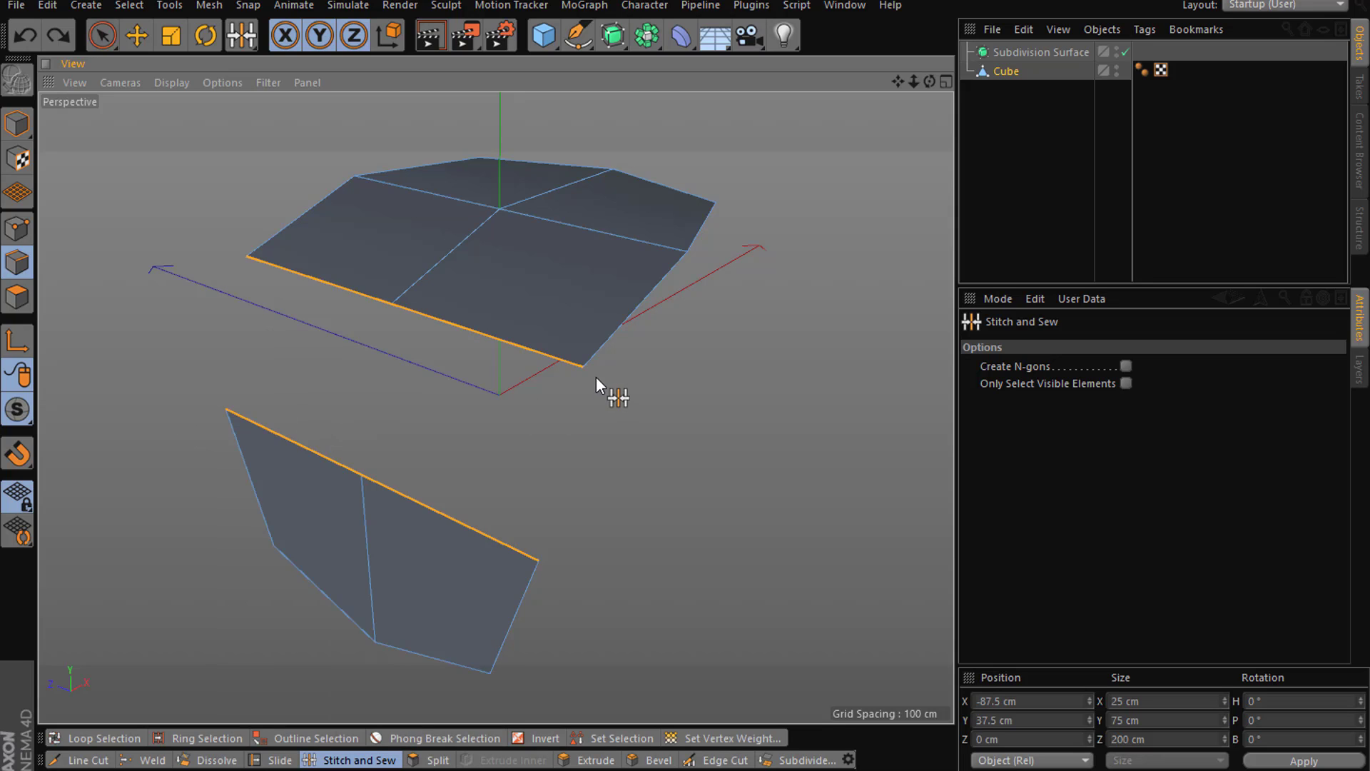
drag(583, 366, 539, 555)
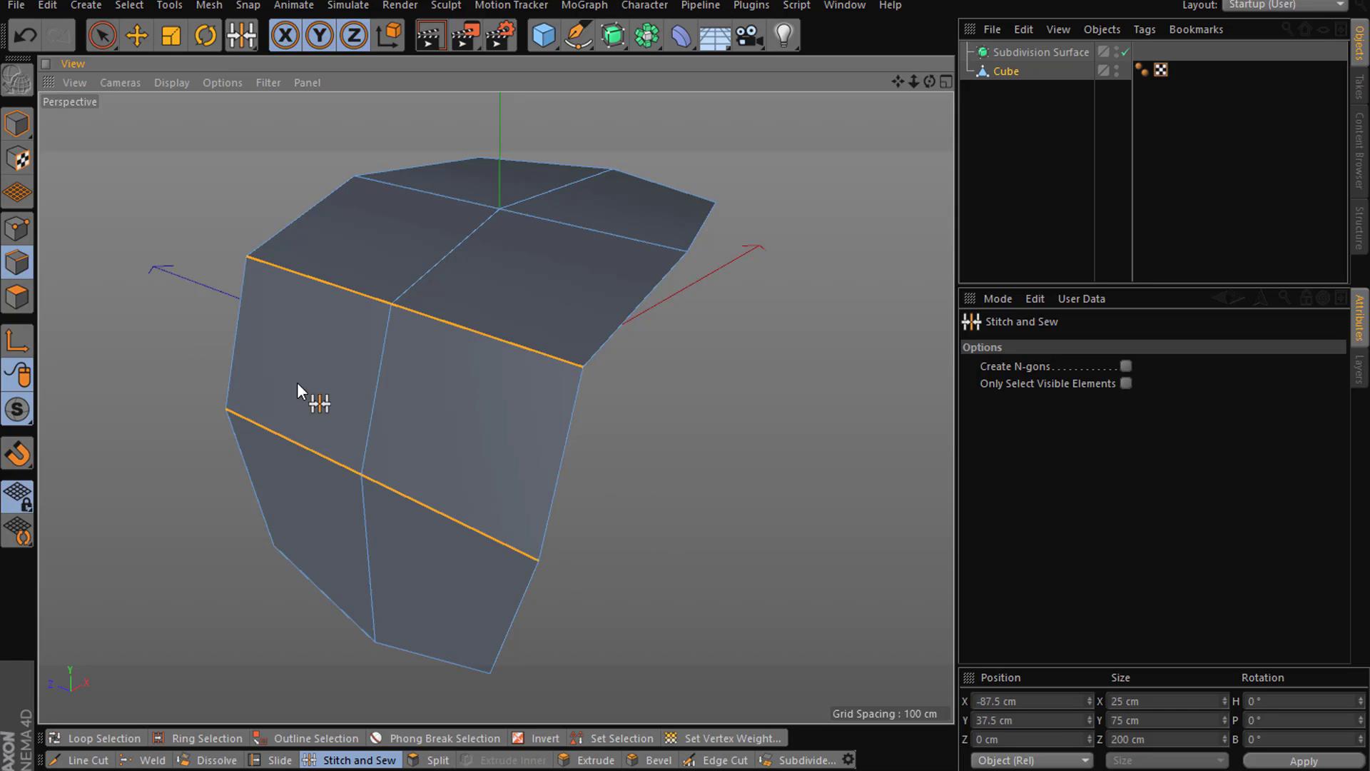
key(ctrl+z)
- Switch to Points mode and rectangle-select the middle points of the two facing borders
click(11, 239)
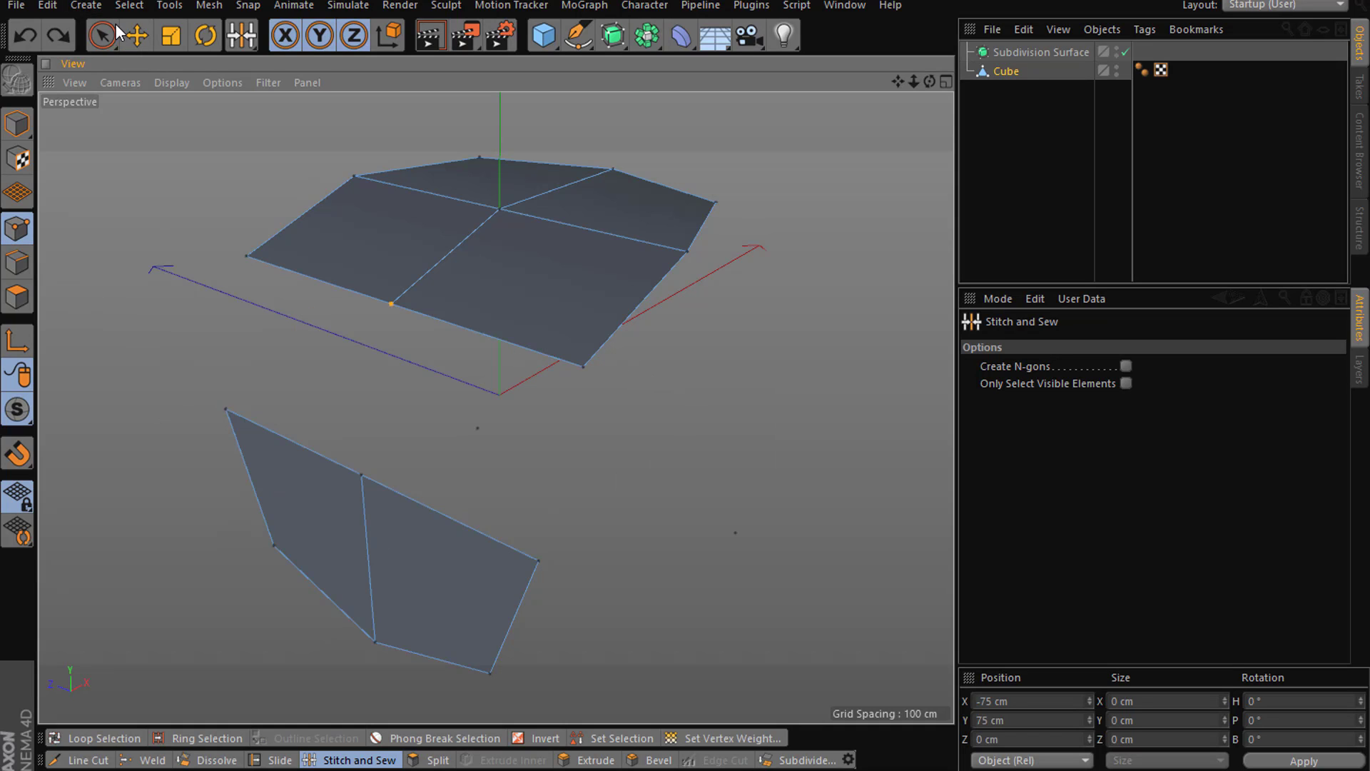
drag(102, 35, 158, 98)
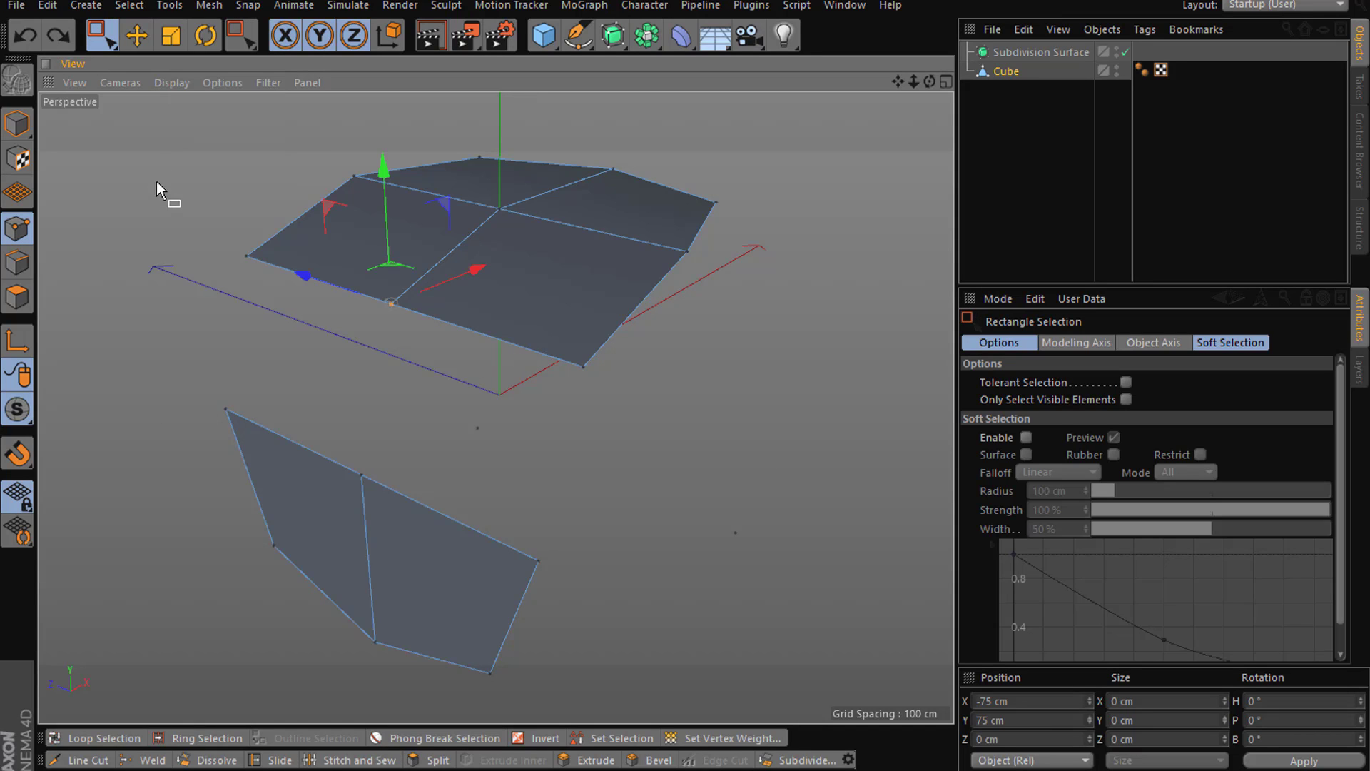
click(144, 243)
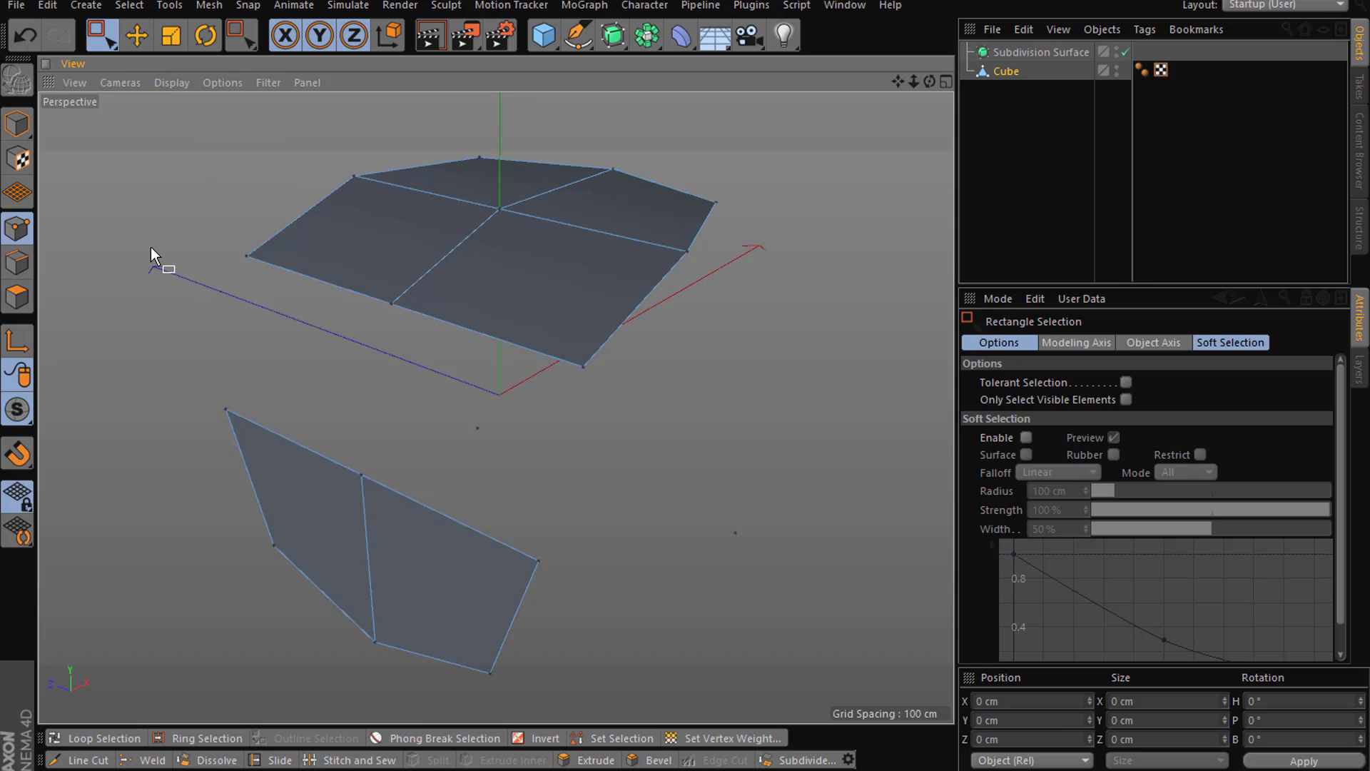
right_click(151, 247)
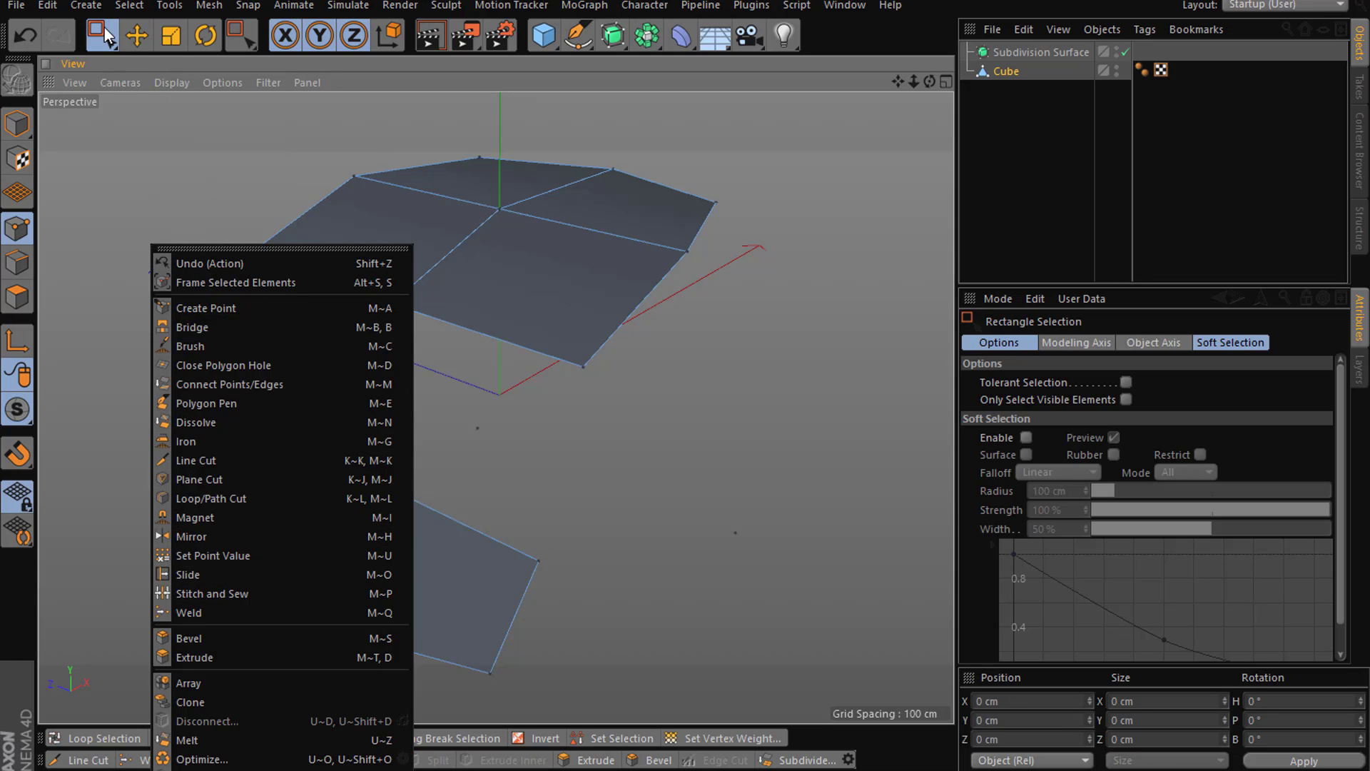
click(107, 35)
drag(425, 269, 354, 501)
- Try Stitch and Sew on the two selected middle points, and undo each attempt
right_click(330, 381)
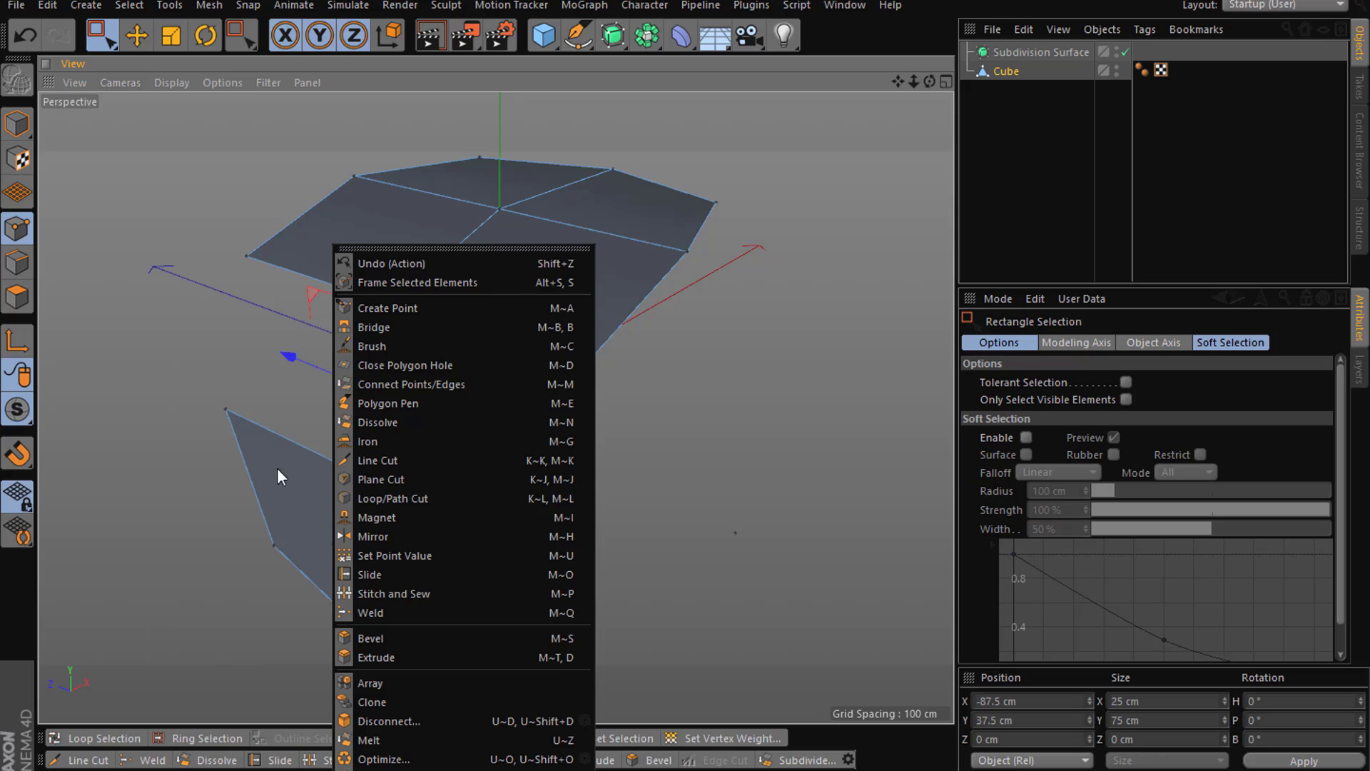
click(391, 593)
drag(371, 492, 372, 495)
key(ctrl+z)
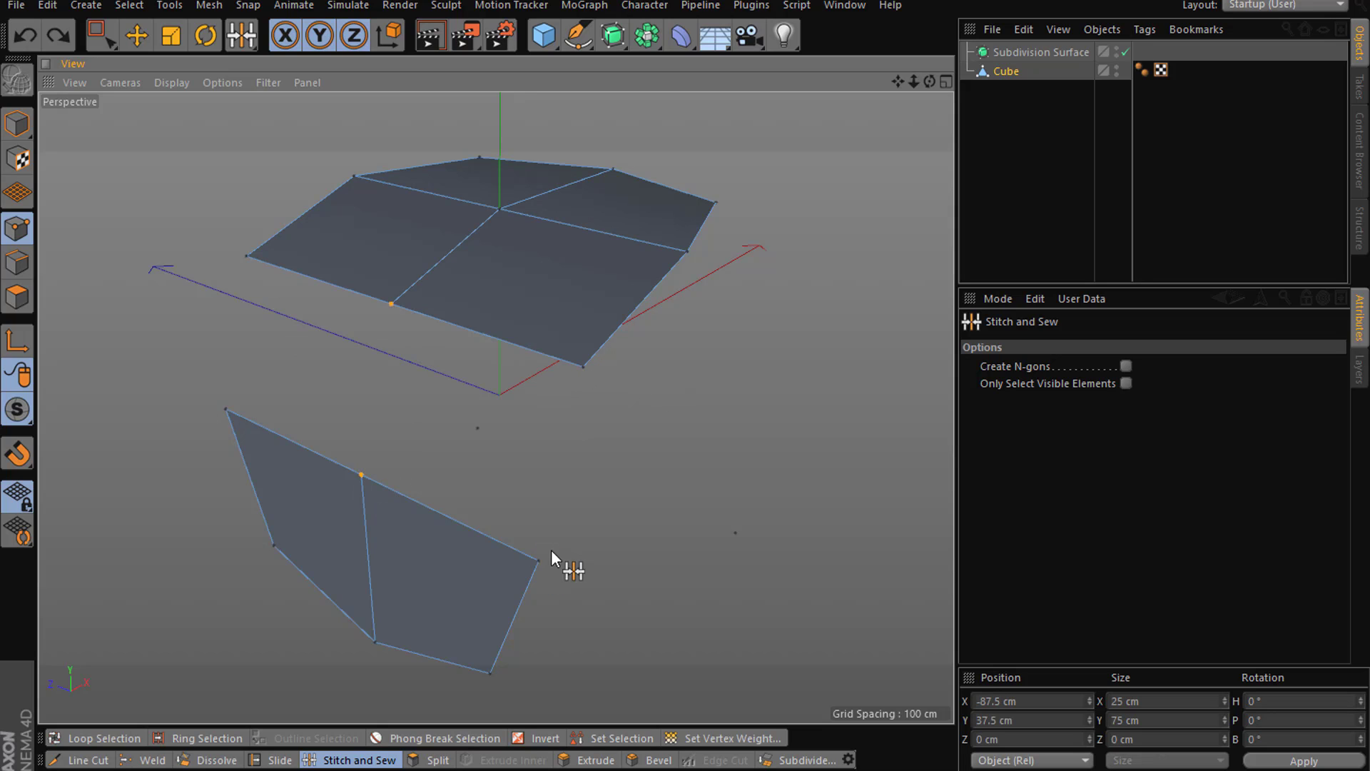
drag(602, 370, 540, 568)
key(ctrl+z)
- Clear the selection, try stitching the upper border's corner and middle points onto the lower border's, and undo the stitches
click(104, 36)
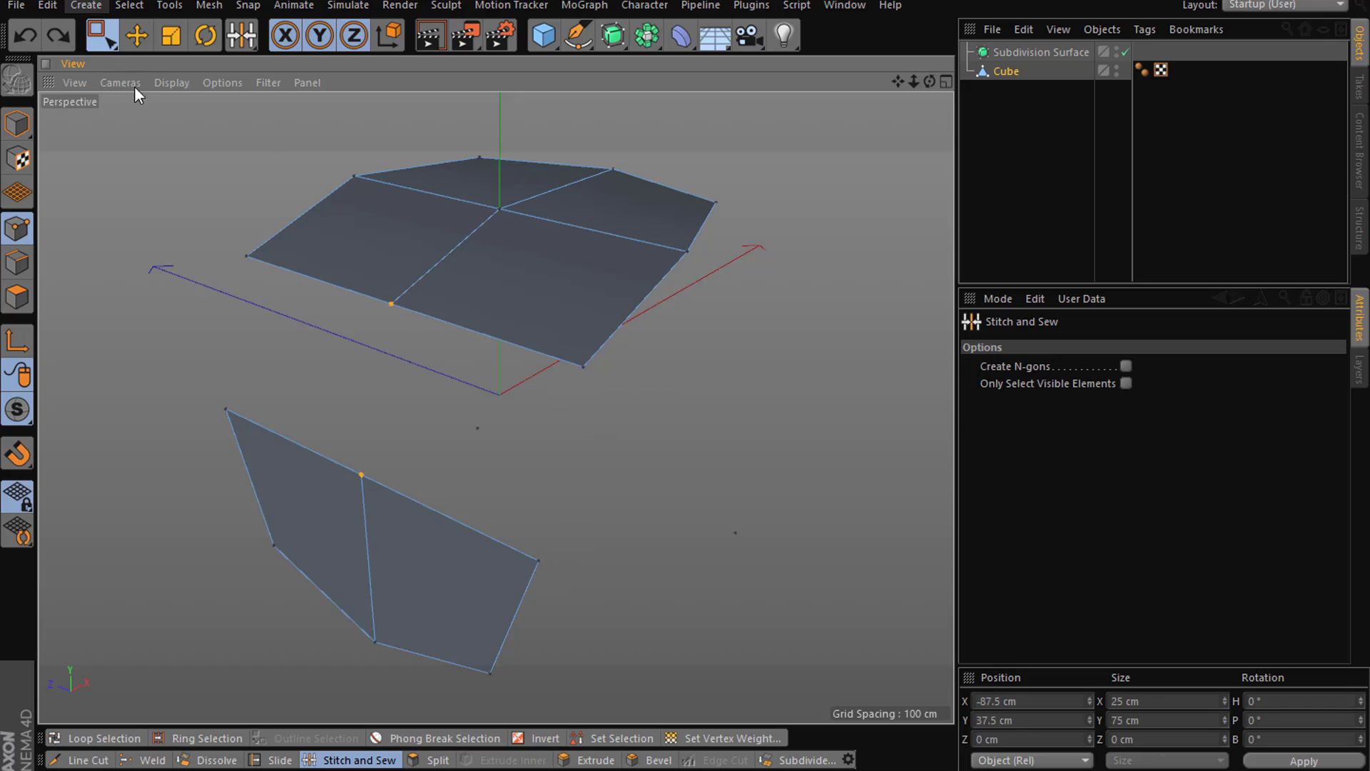
click(159, 283)
right_click(165, 261)
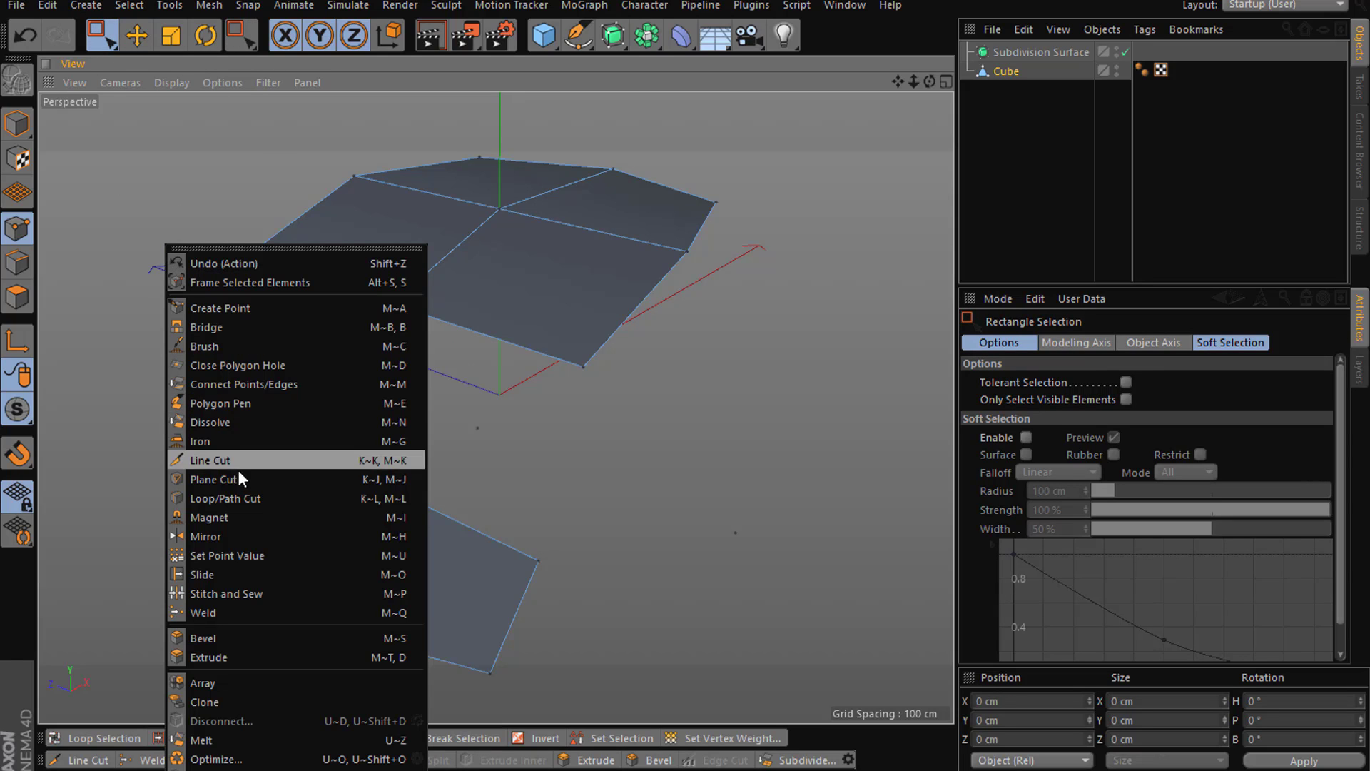
click(243, 591)
drag(580, 372, 550, 564)
drag(394, 321, 361, 472)
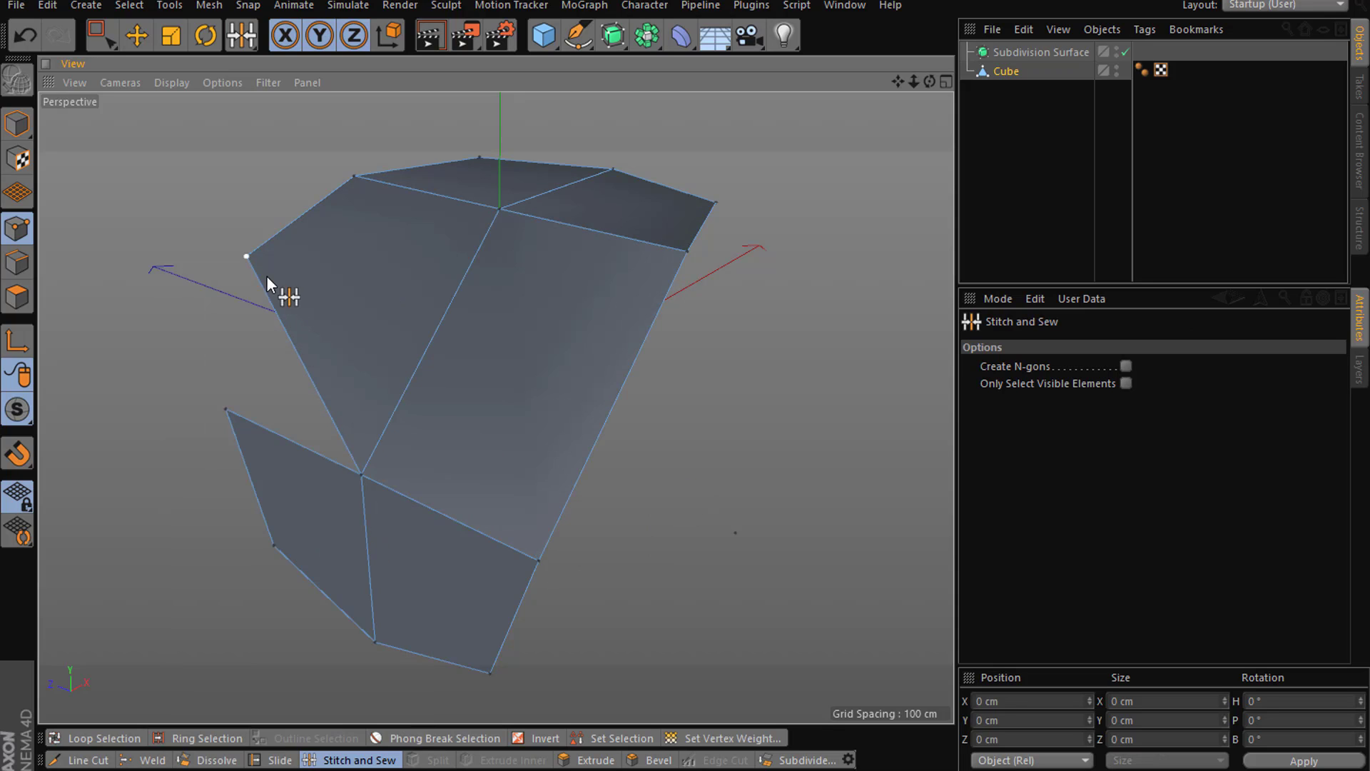
key(ctrl+z)
key(ctrl+z)
key(ctrl+z)
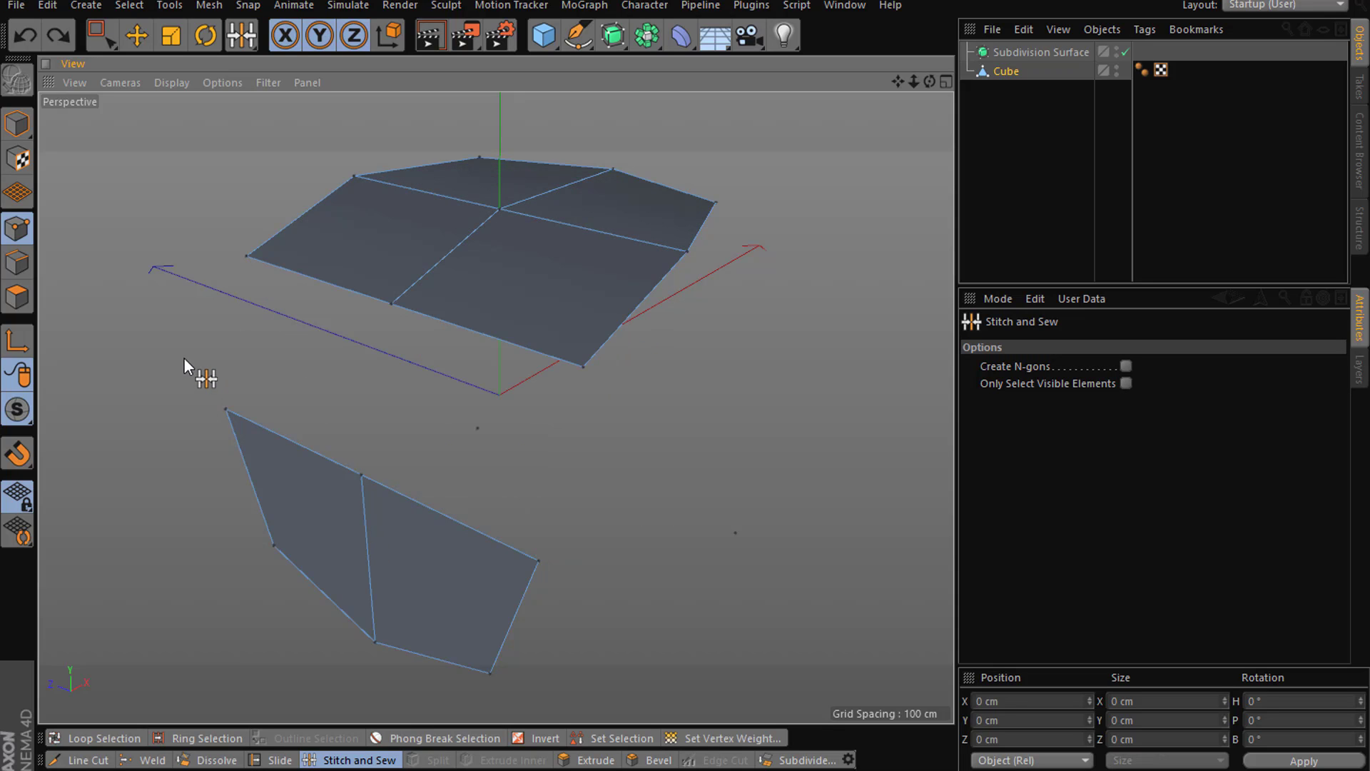
- Rectangle-select the facing corner points of the upper and lower pieces at the front end of the gap
right_click(173, 308)
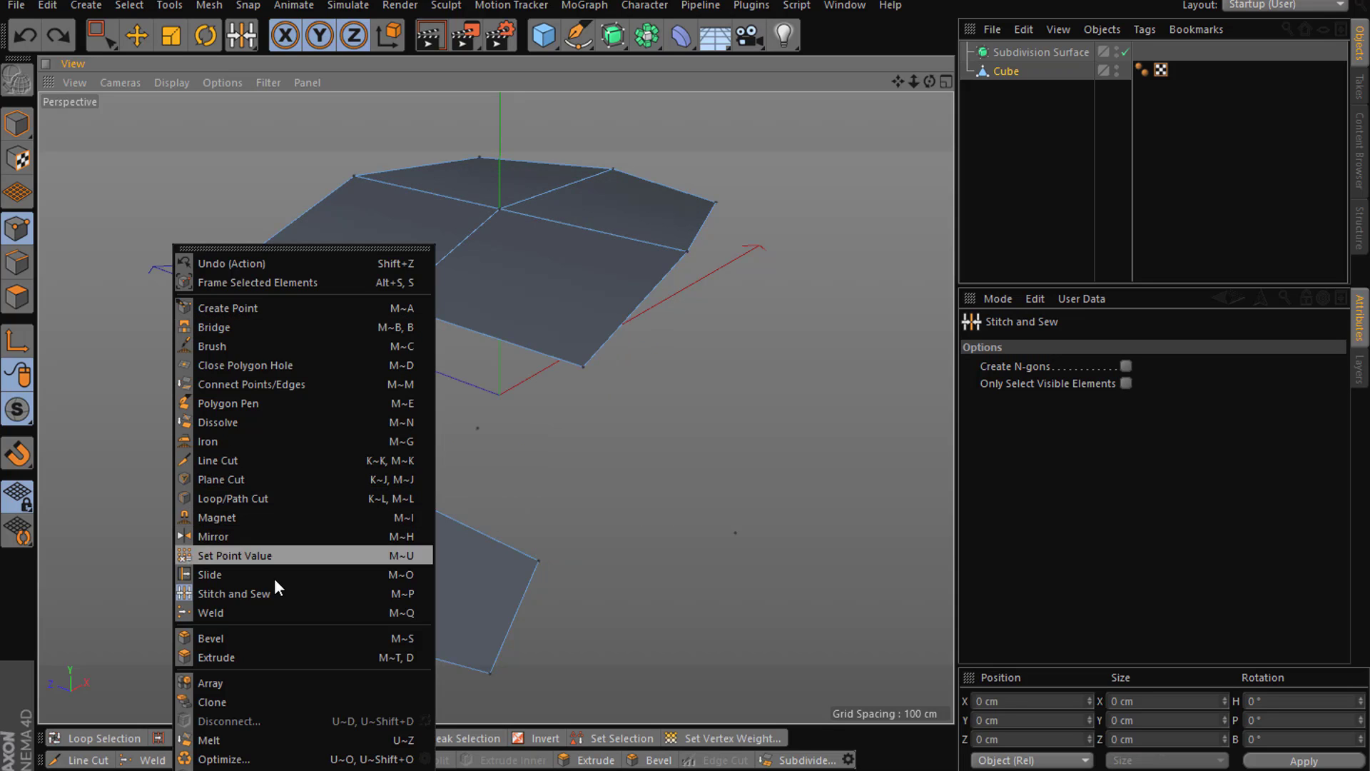
click(83, 165)
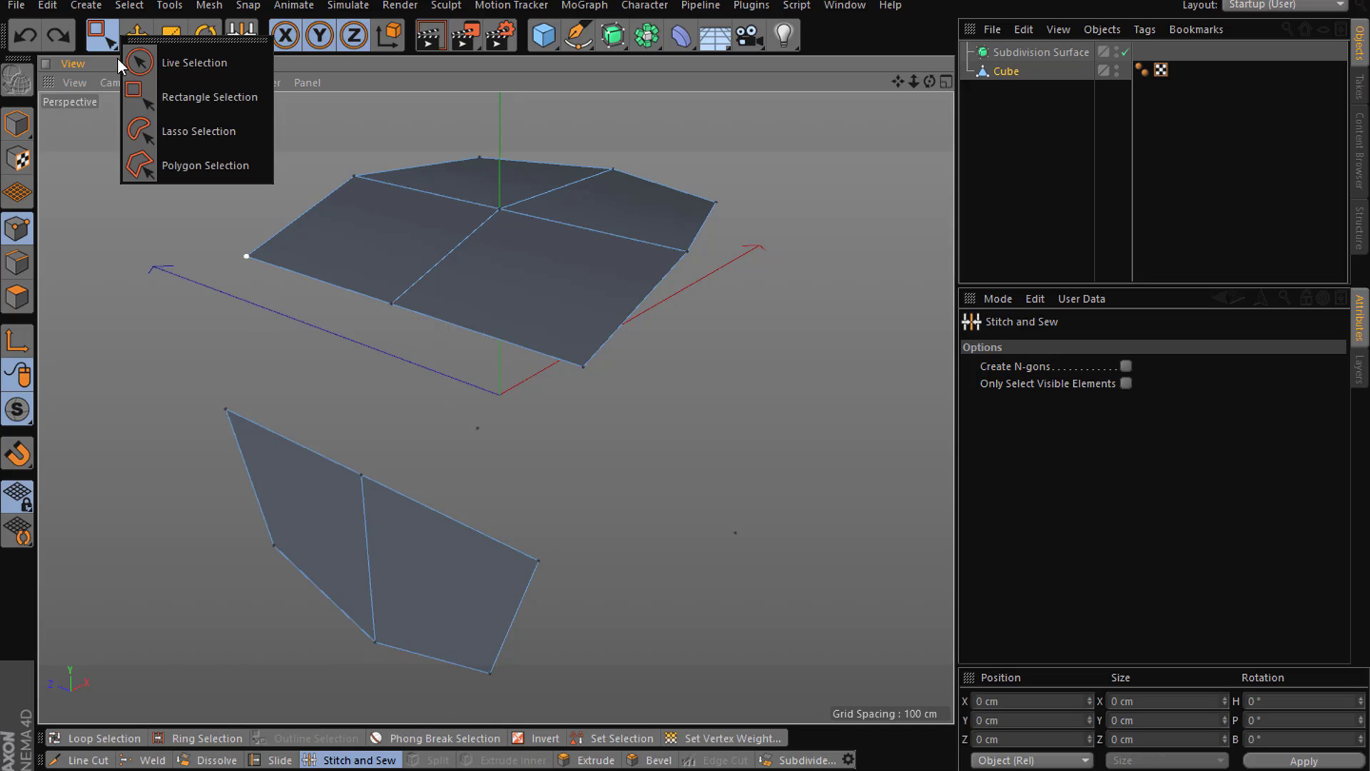
click(108, 45)
drag(728, 320, 518, 556)
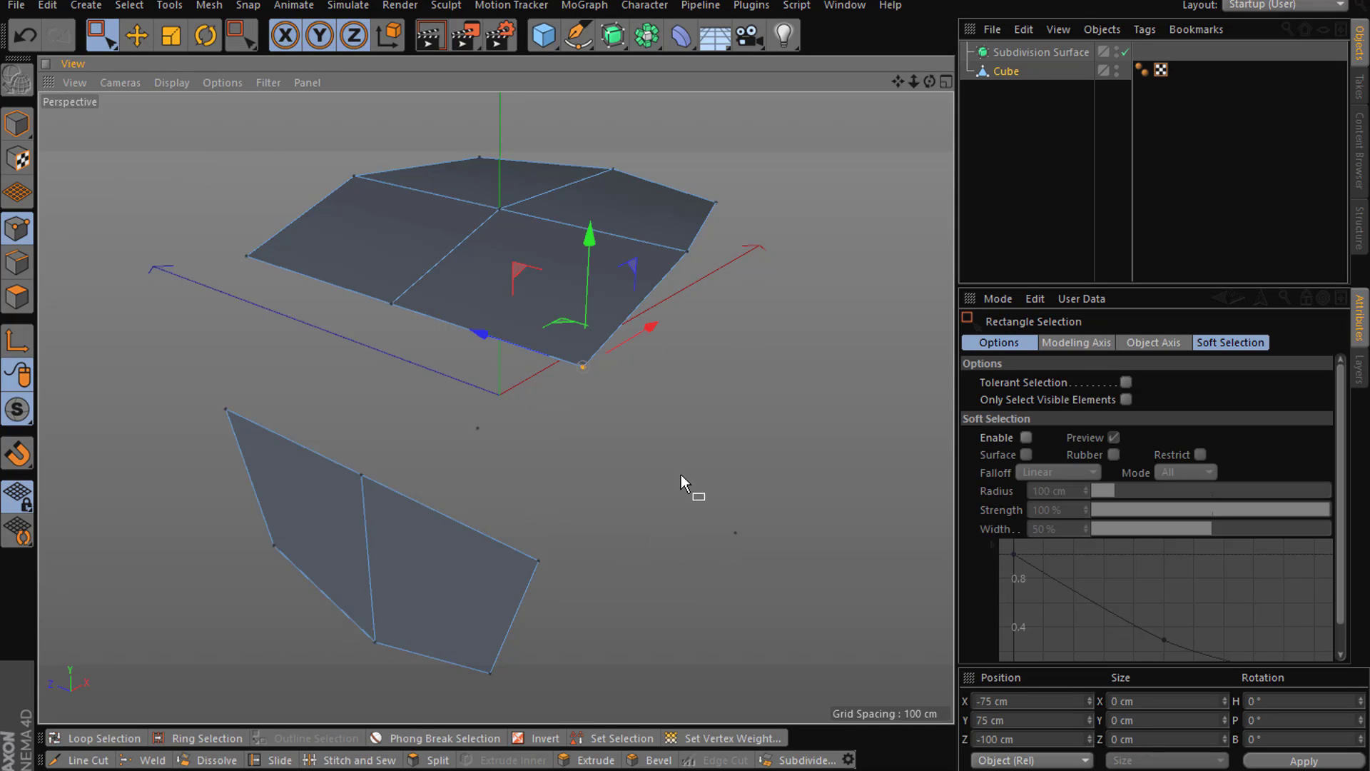
drag(723, 314, 493, 603)
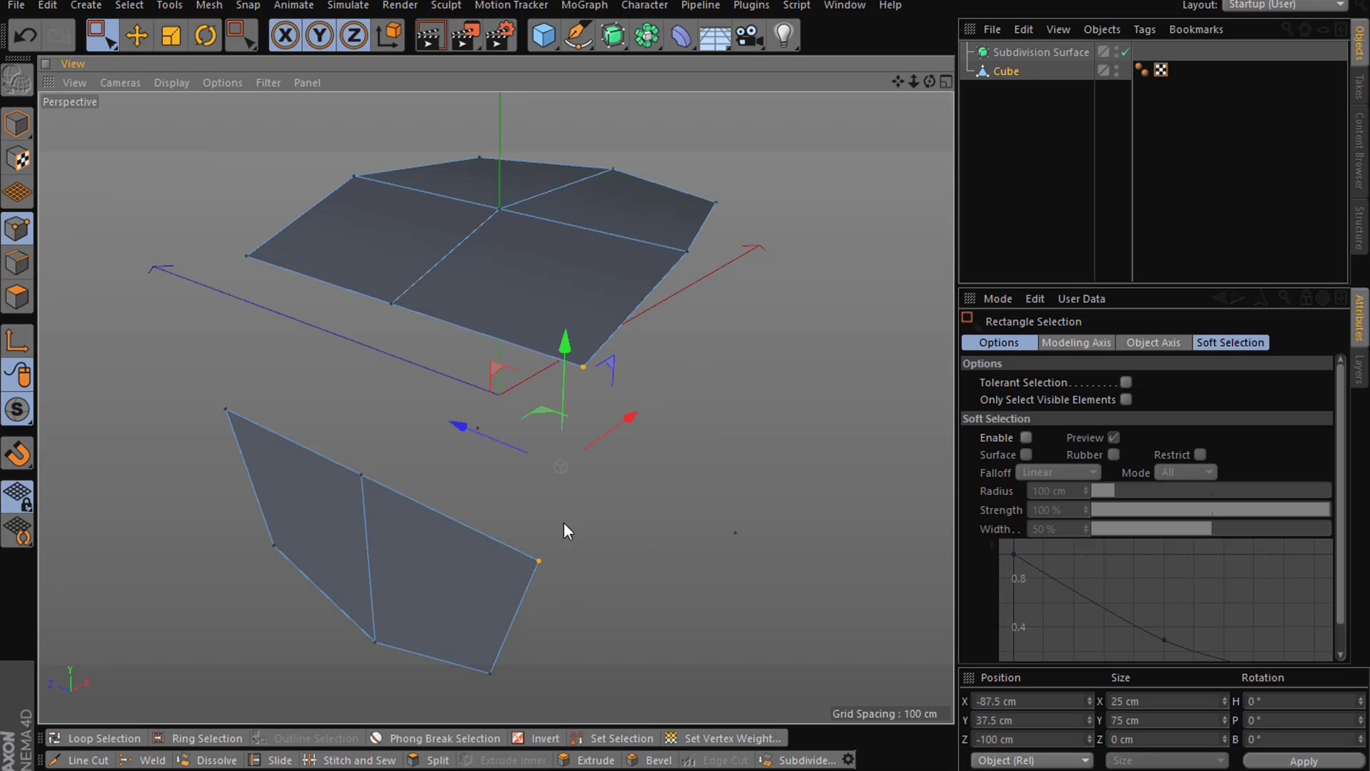
- Try the Weld tool on the two corner points with different target positions, undo the welds, and return to Rectangle Selection
right_click(710, 378)
click(775, 612)
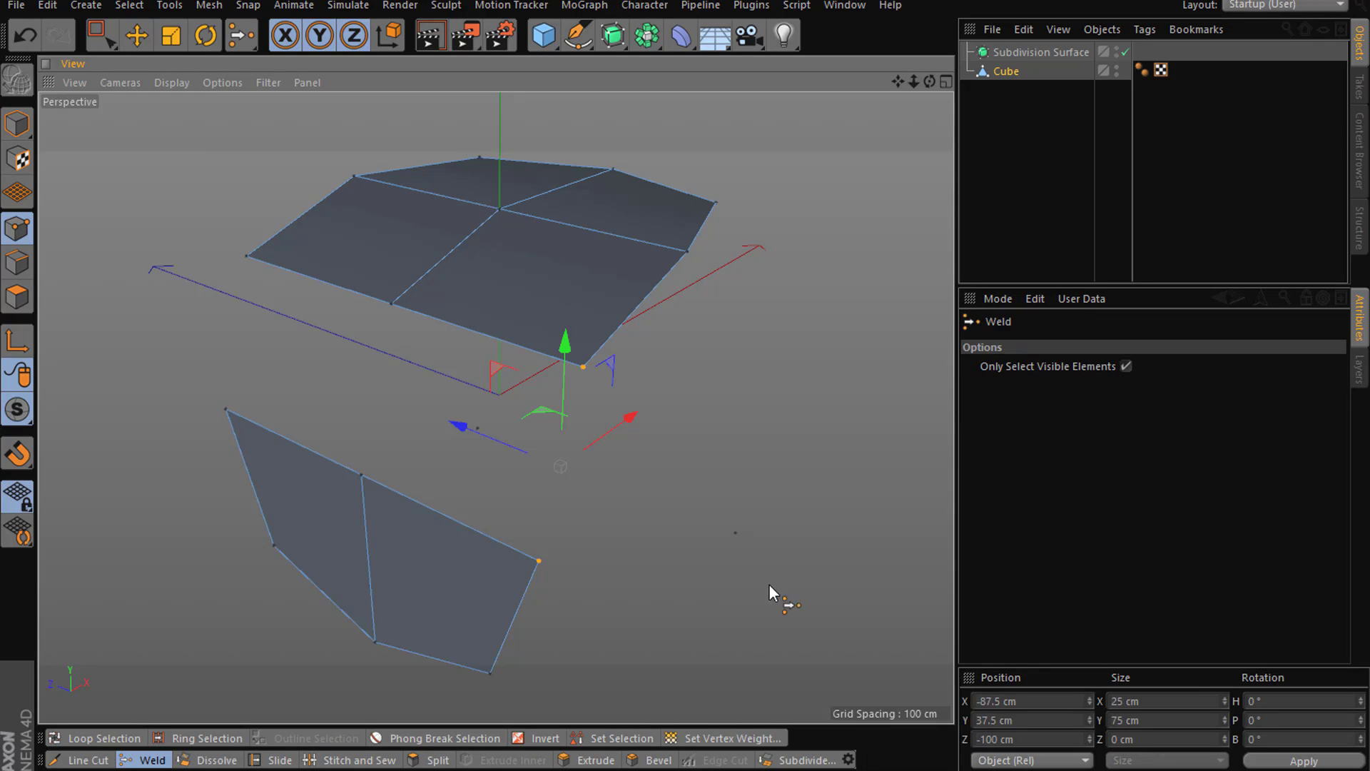
click(762, 402)
key(ctrl+z)
key(ctrl+y)
key(ctrl+z)
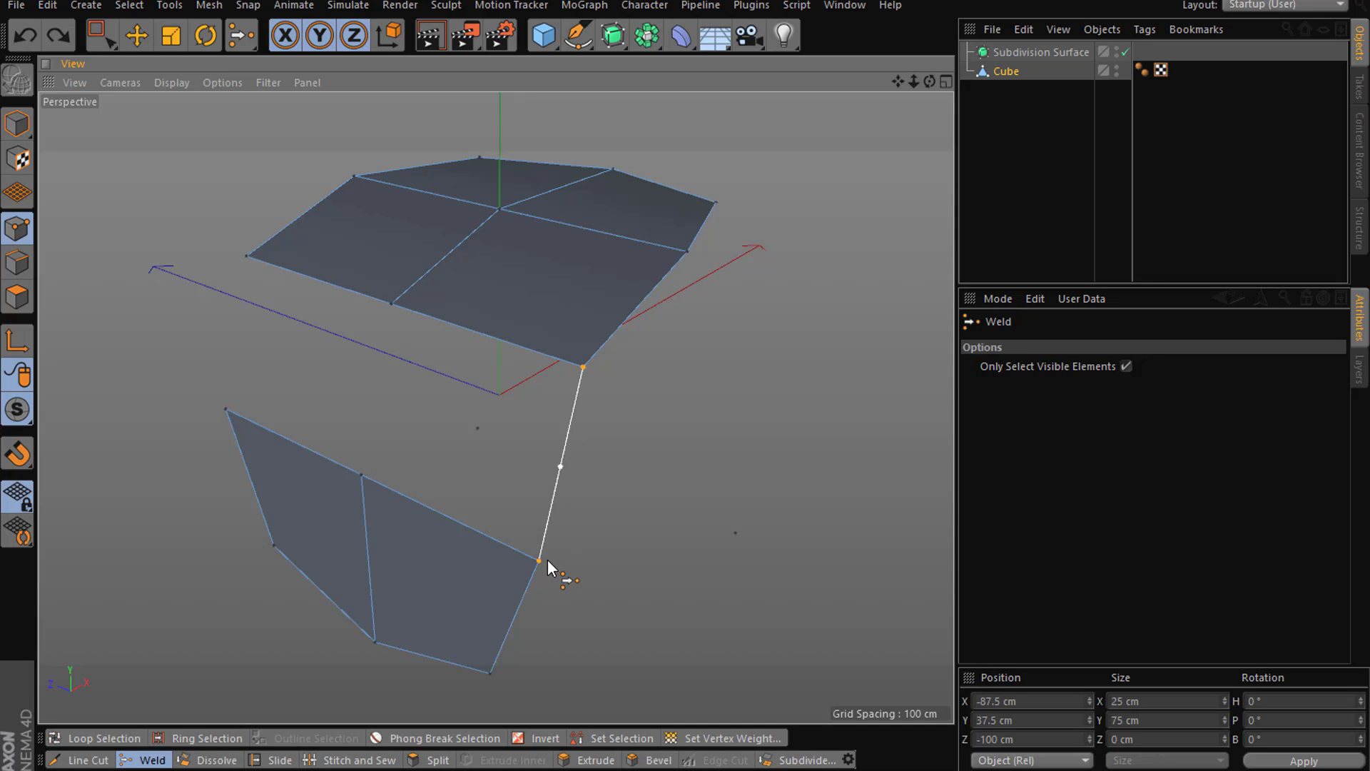
click(577, 350)
key(ctrl+z)
drag(92, 32, 169, 95)
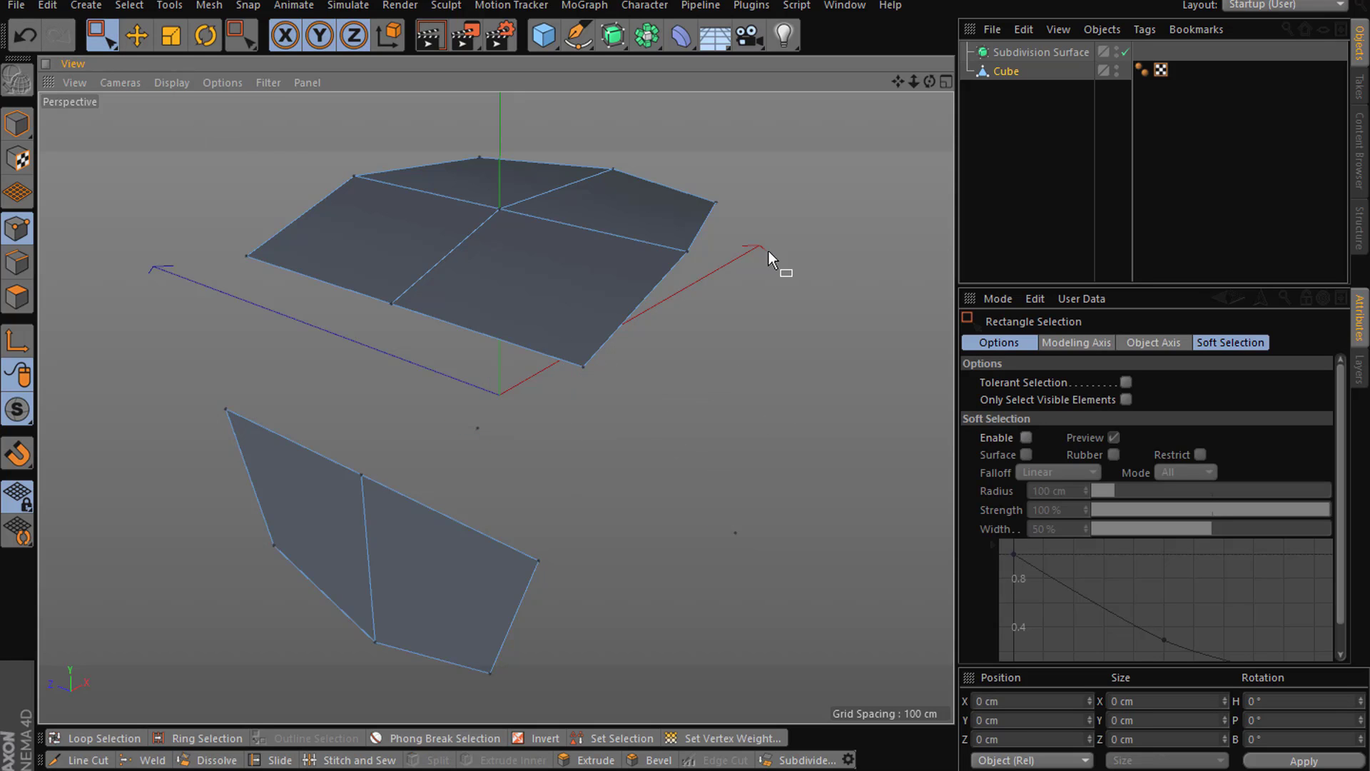
- Rectangle-select the three corner points along the upper piece's far outer border
drag(896, 84, 817, 227)
alt+drag(426, 371, 405, 564)
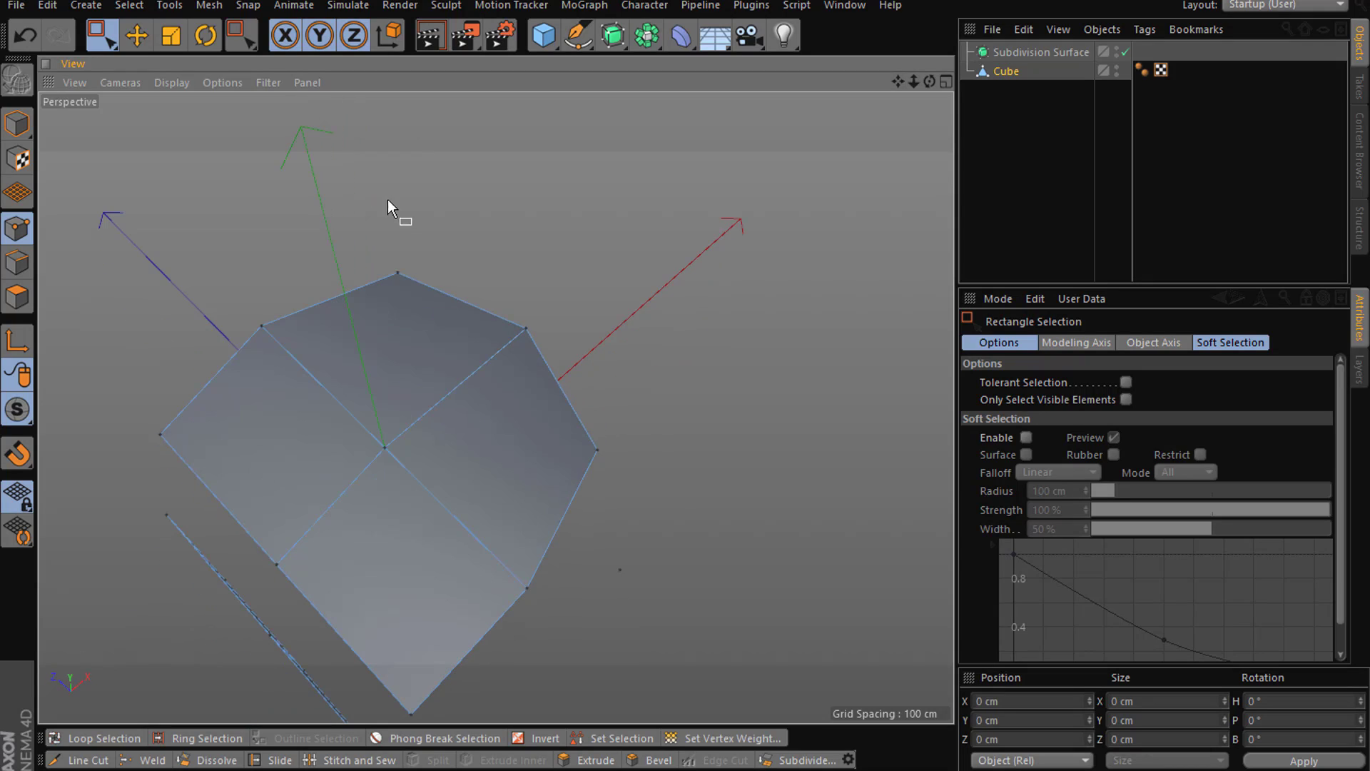
drag(657, 153, 373, 411)
shift+drag(669, 384, 589, 477)
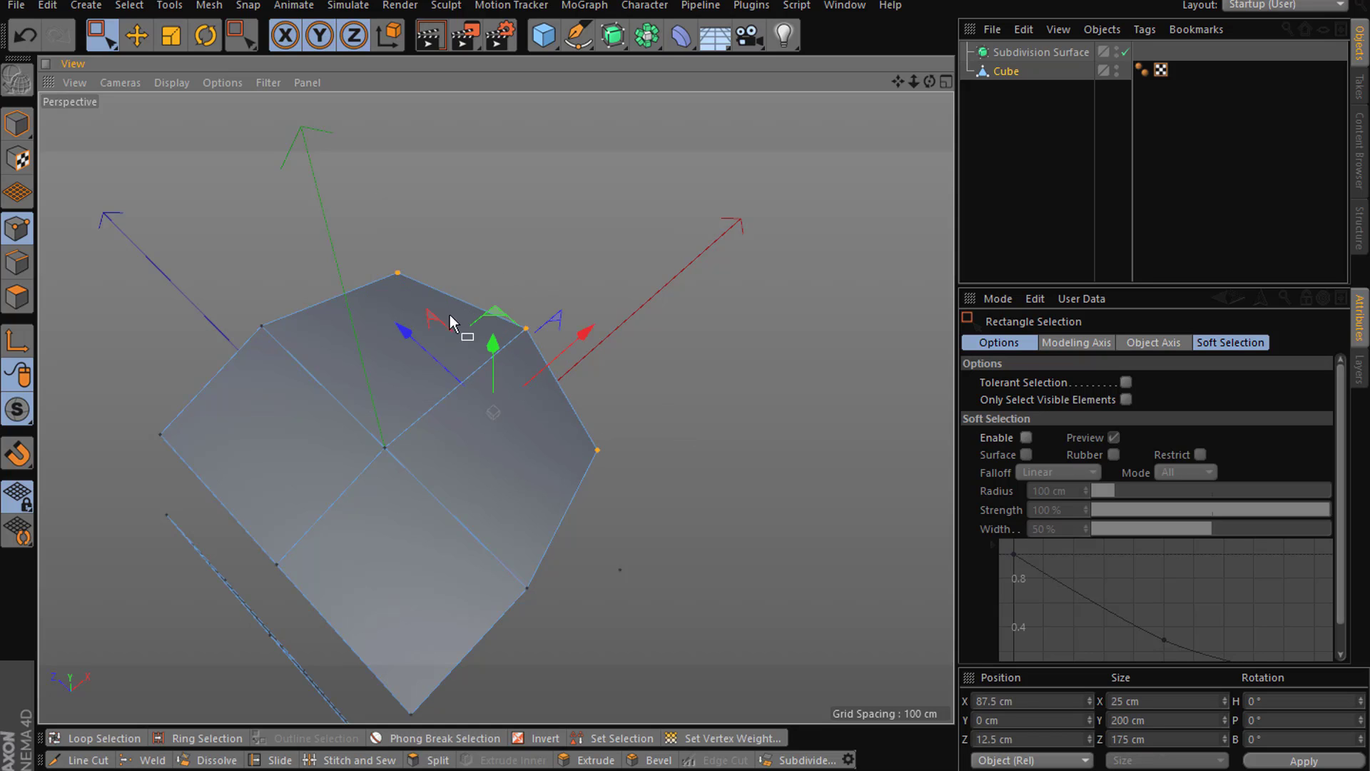
- Try welding the three selected points at their common centre, and undo the welds
right_click(701, 303)
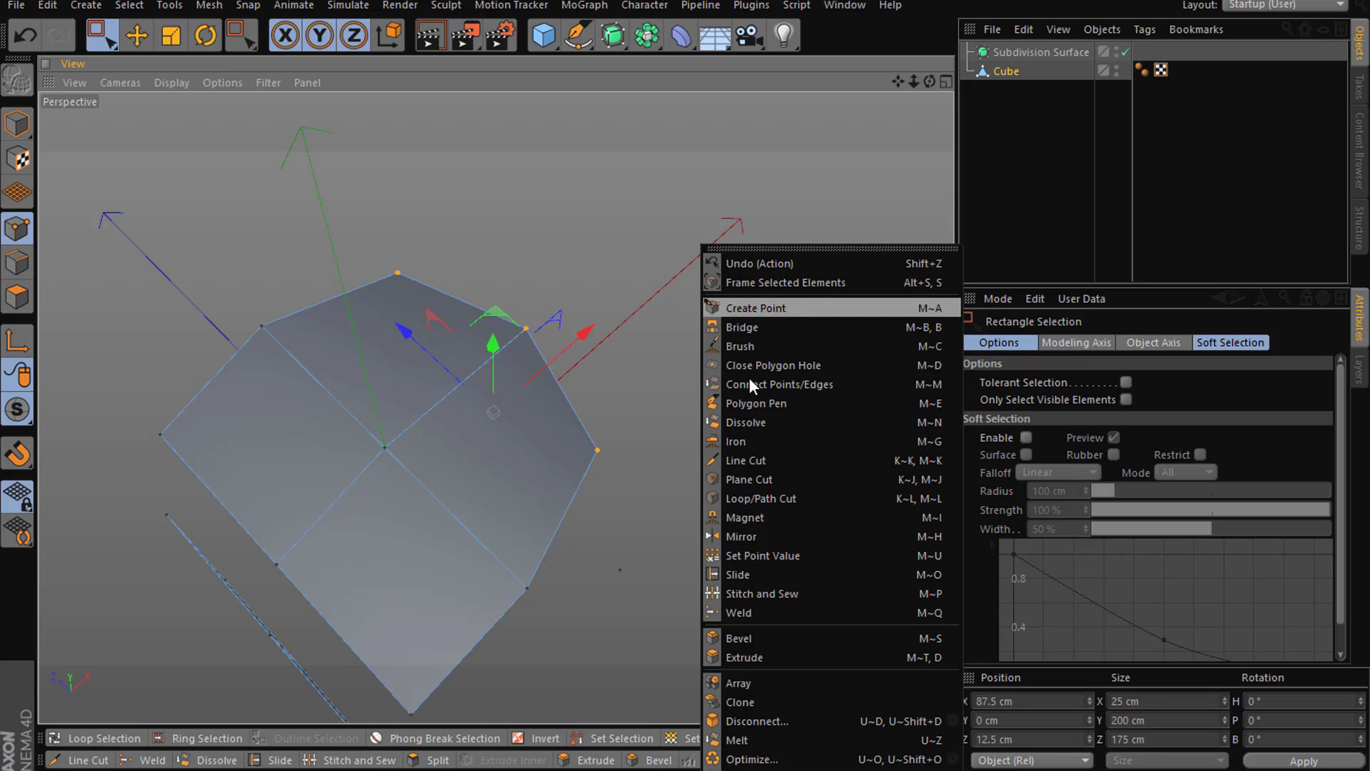
click(770, 606)
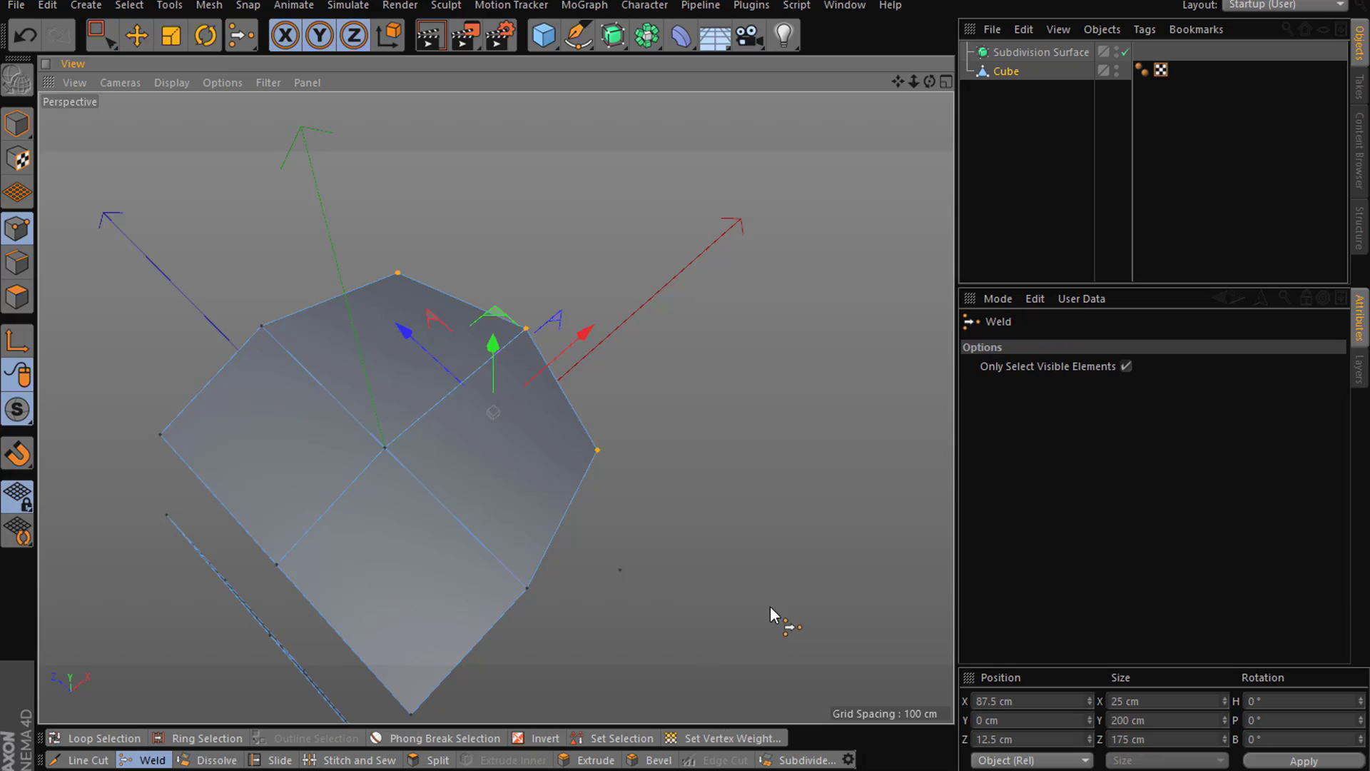
click(811, 199)
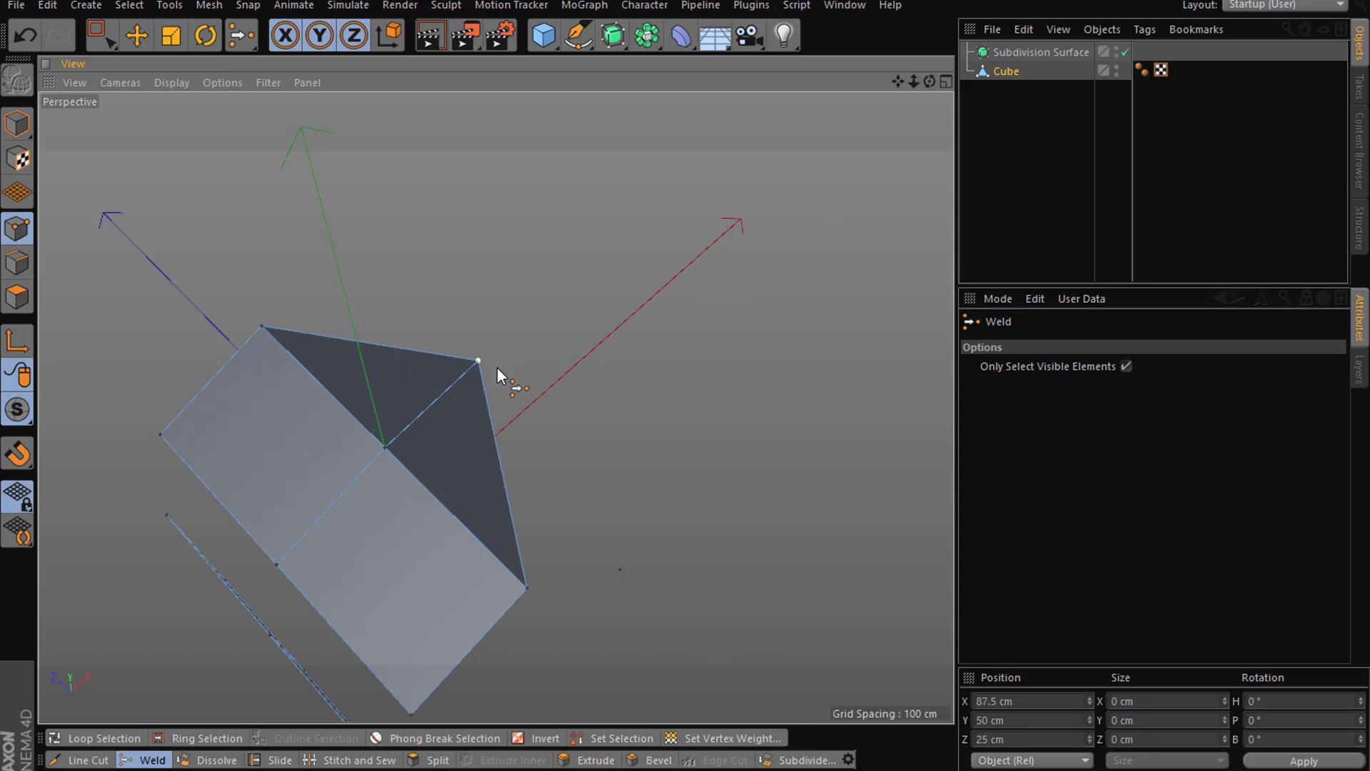
key(ctrl+z)
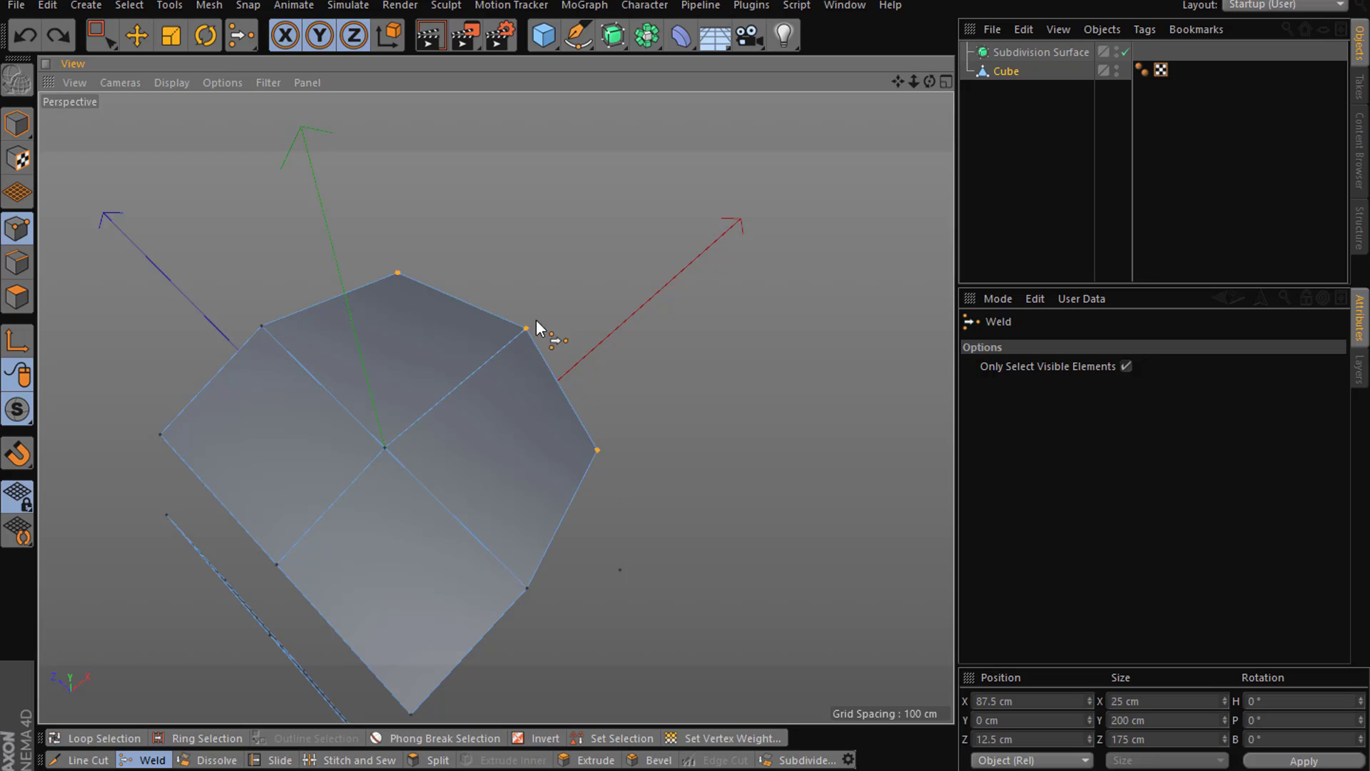
click(738, 298)
key(ctrl+z)
- Test individual points as weld targets with undos, and weld the three selected points onto the middle one
click(528, 329)
key(ctrl+z)
click(597, 450)
key(ctrl+z)
click(527, 329)
click(136, 35)
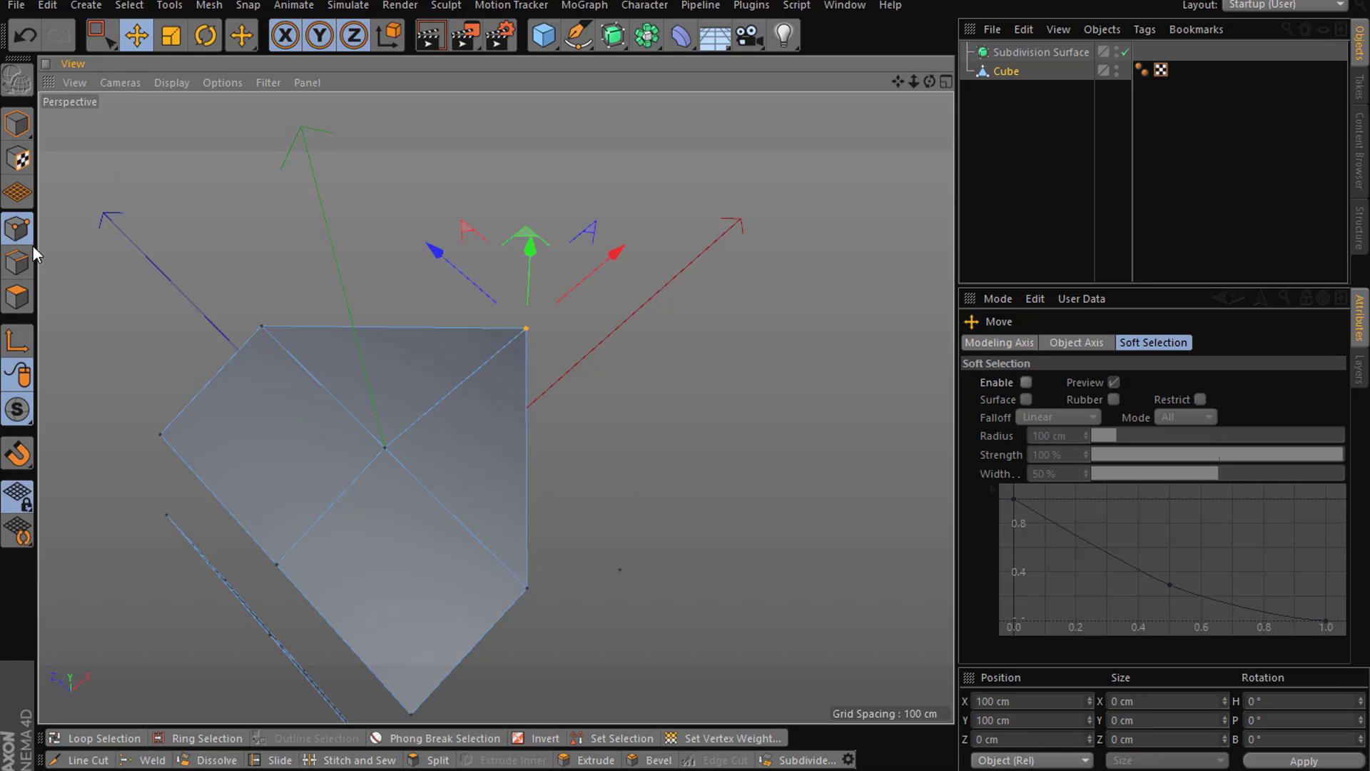
- In edge mode, try dissolving the edge from the centre point to the welded outer corner, and undo it
click(17, 261)
click(468, 367)
right_click(618, 373)
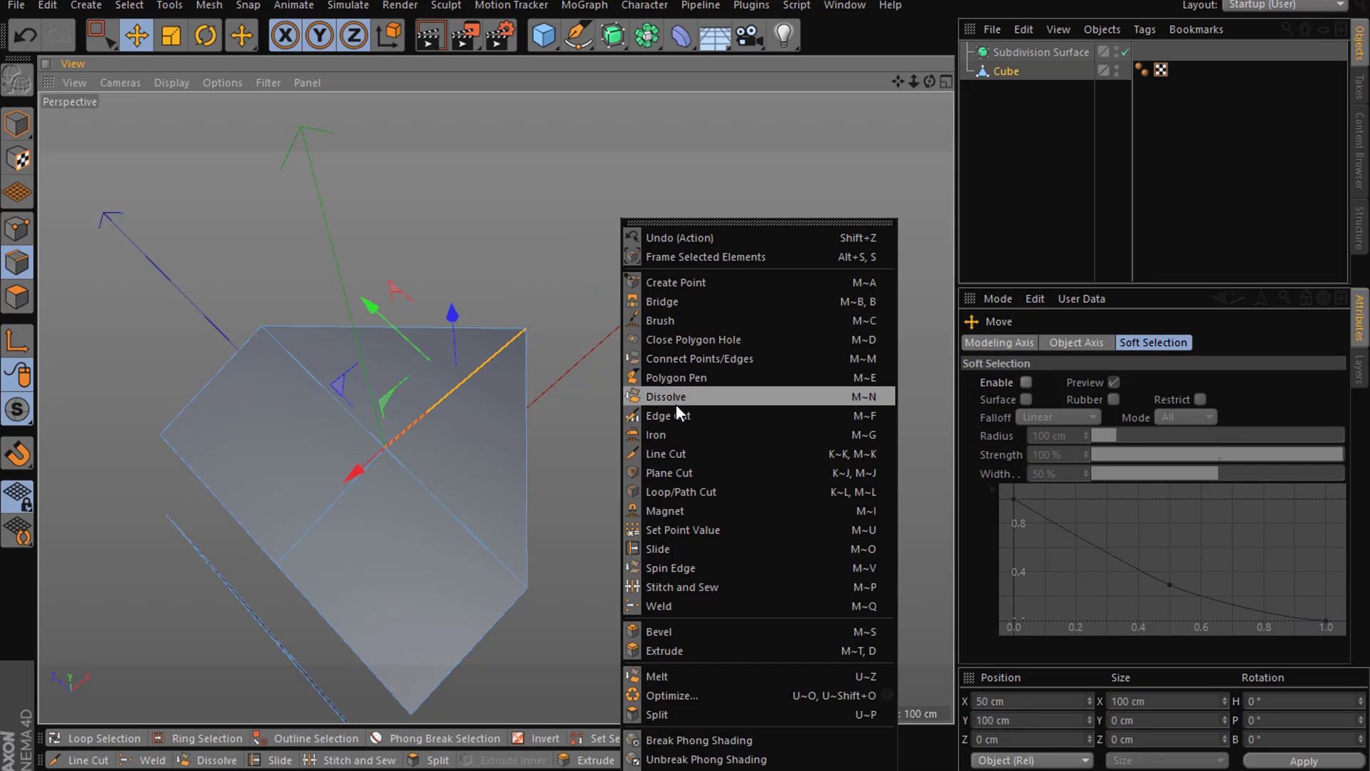
click(684, 396)
alt+drag(648, 480, 436, 335)
key(ctrl+z)
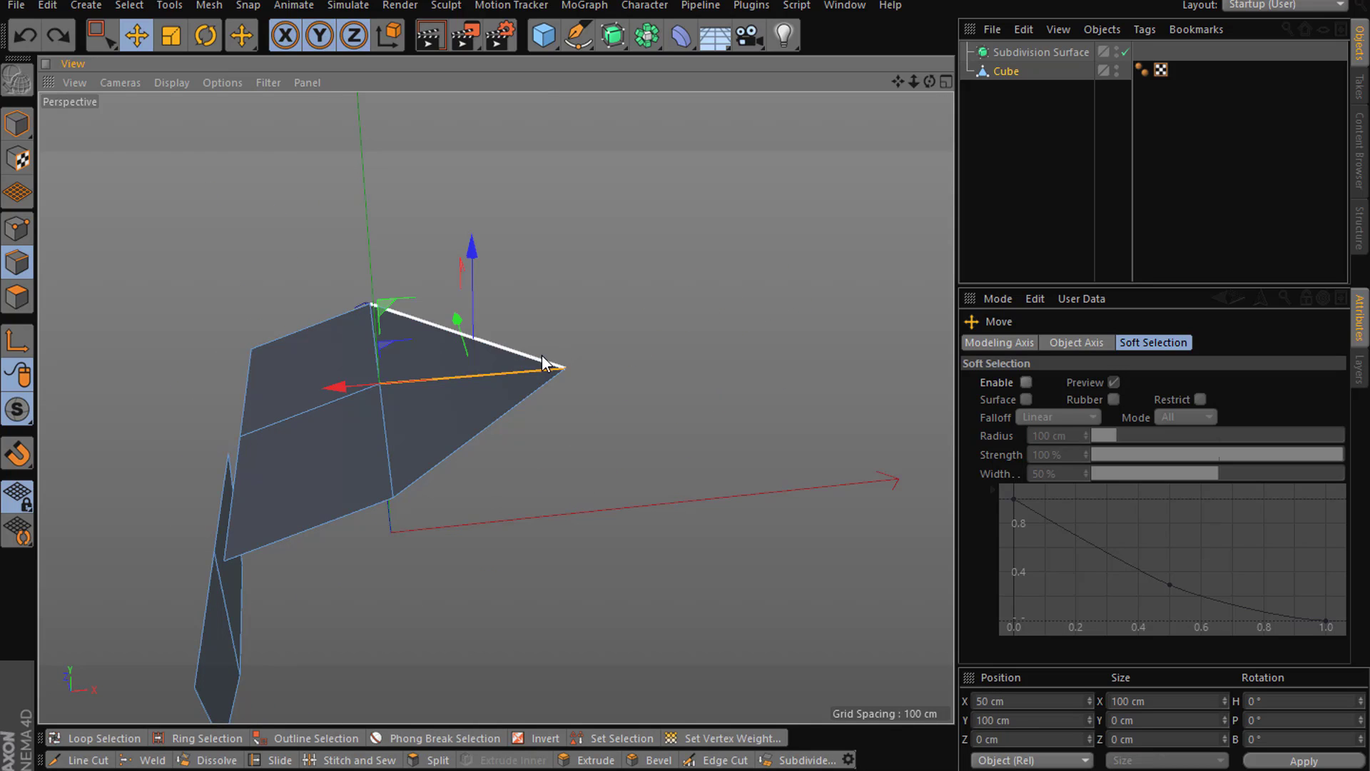
alt+drag(526, 442, 508, 281)
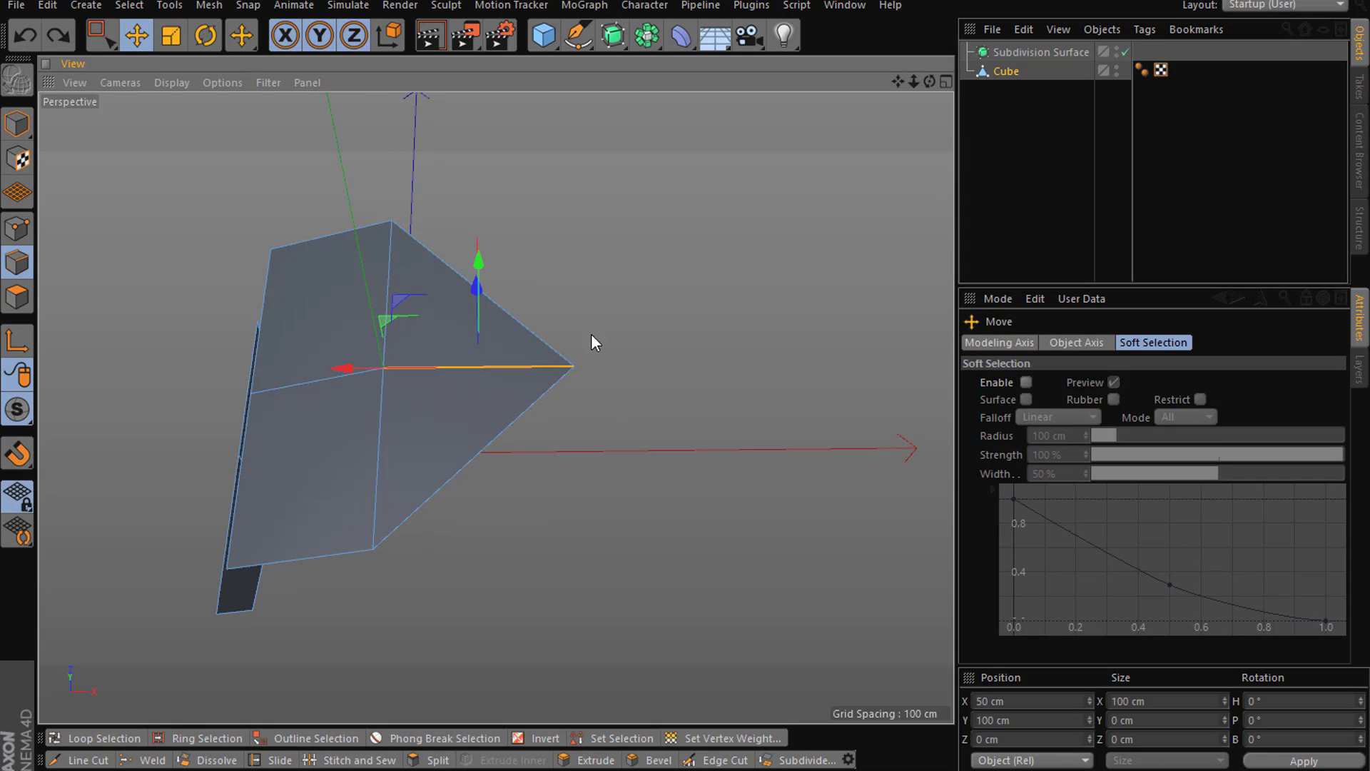
- In point mode, use Line Cut to add an edge from the middle of the outer border to the upper piece's centre point
click(17, 227)
right_click(556, 241)
click(632, 190)
click(632, 190)
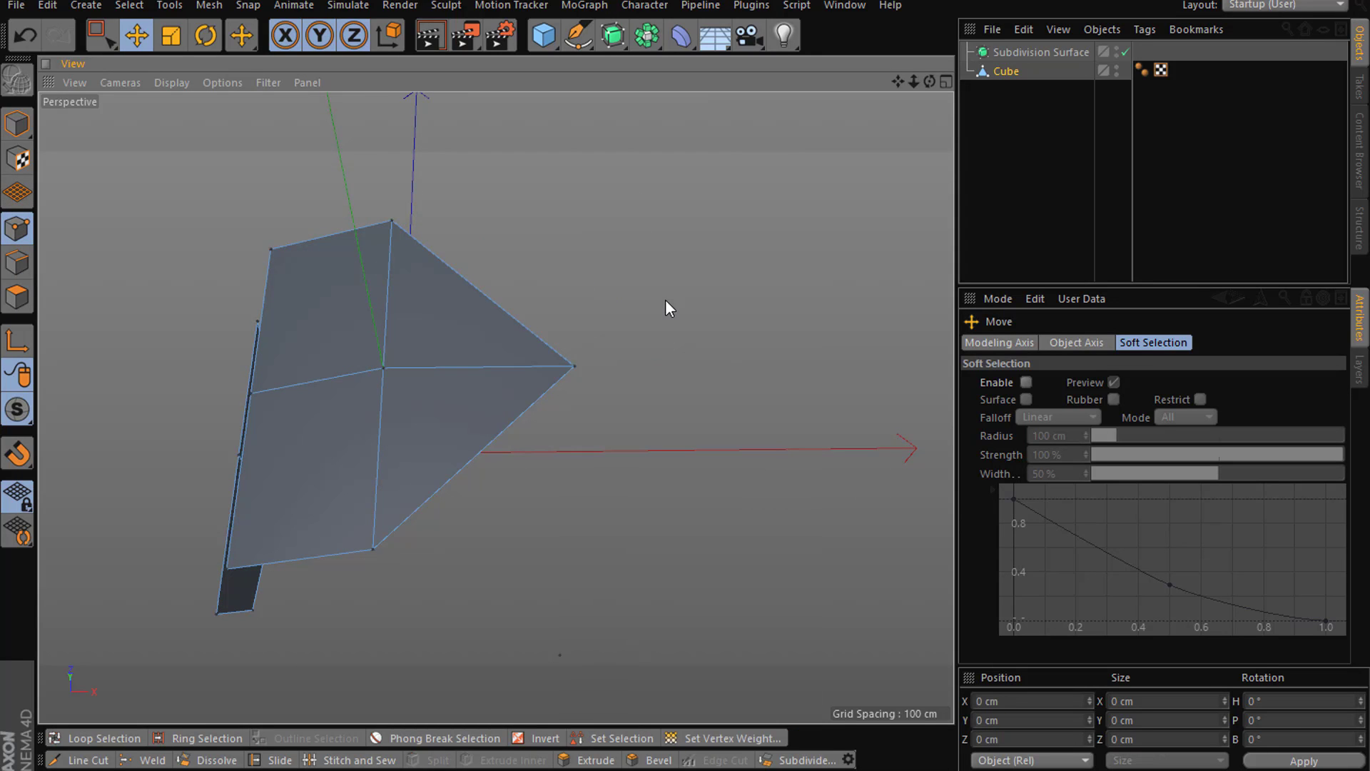
right_click(664, 300)
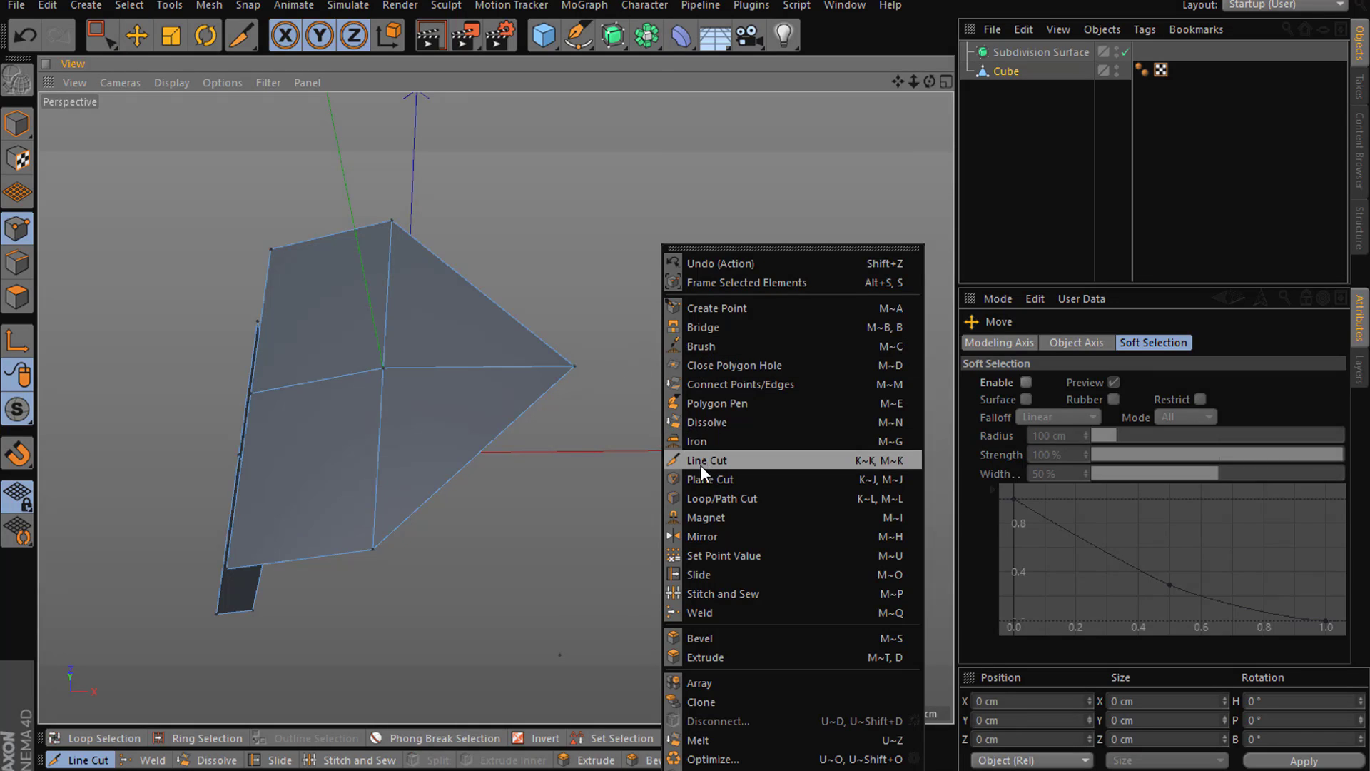
click(707, 461)
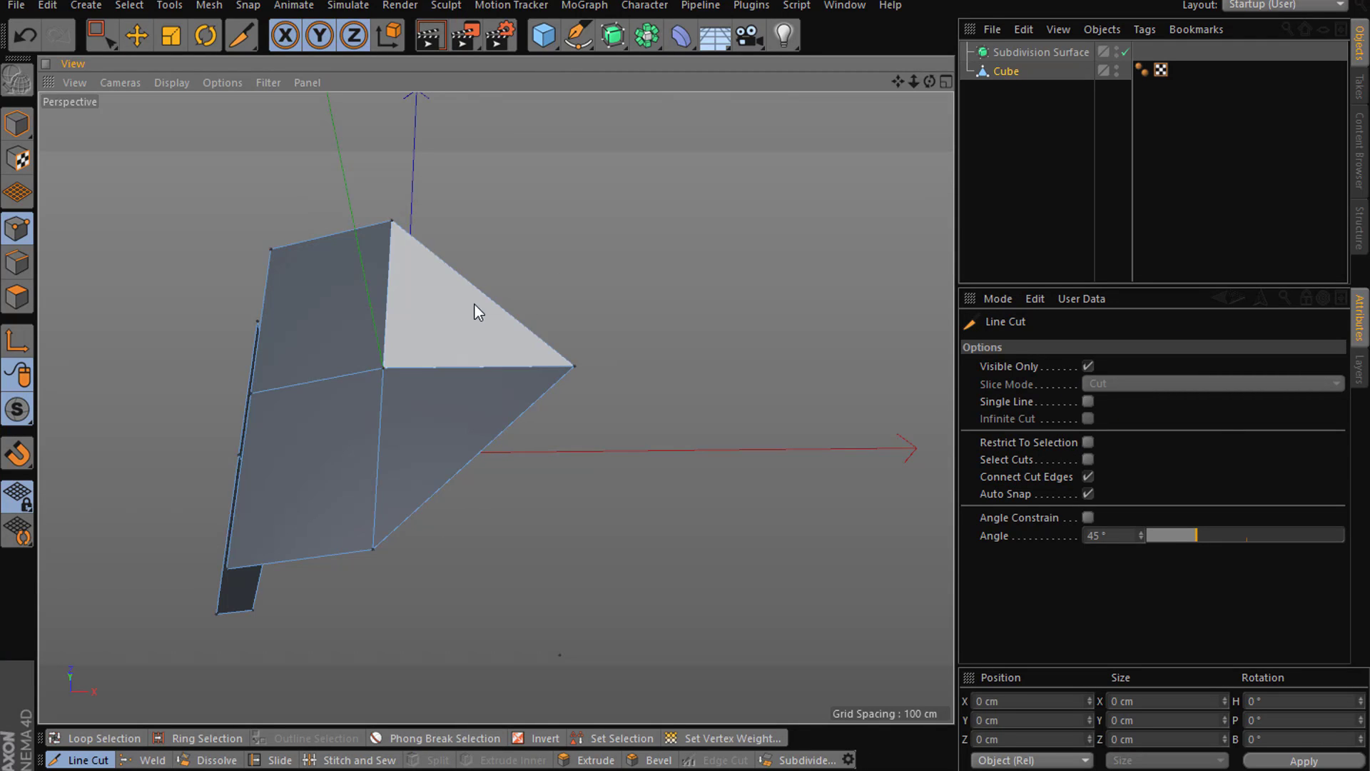
click(482, 451)
click(764, 533)
key(Escape)
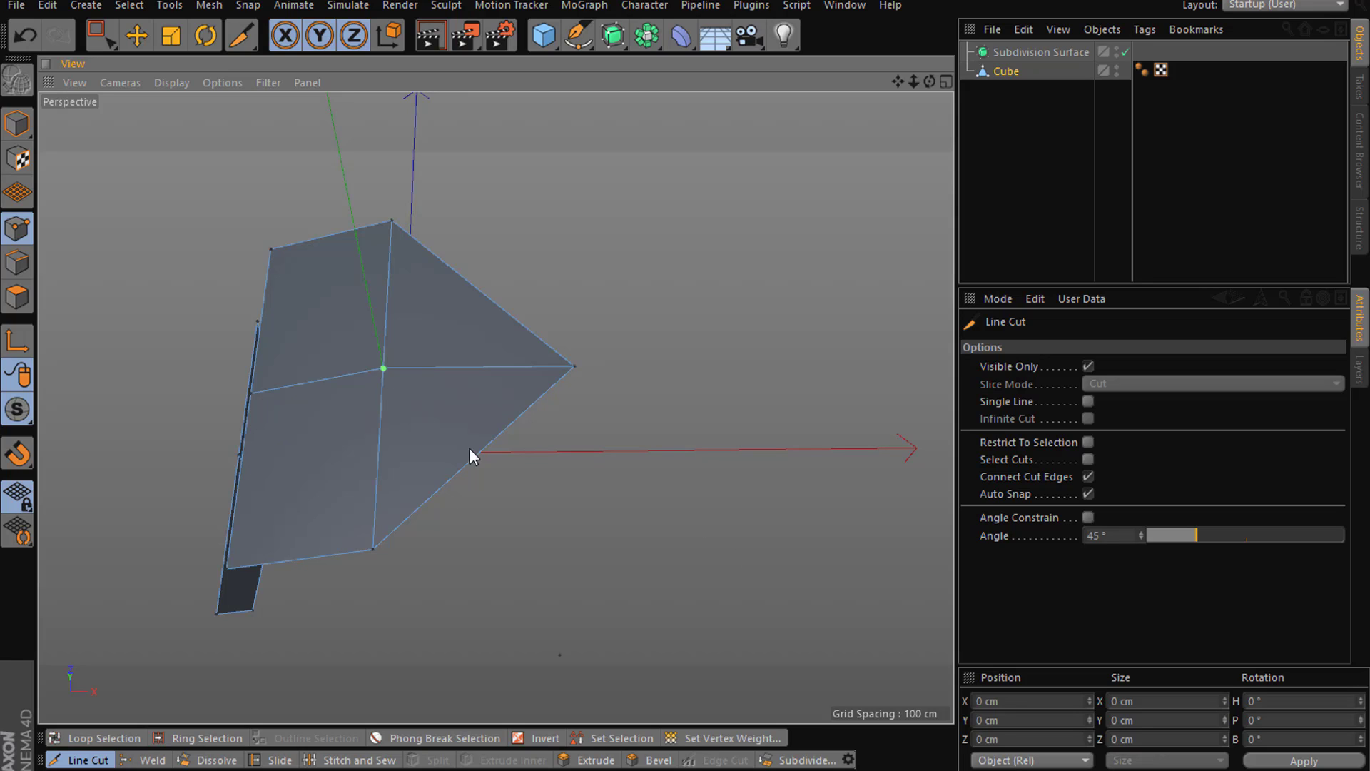
click(474, 456)
click(393, 376)
click(136, 35)
- Try dissolving the edge between the centre point and the outer corner beside the new cut, and undo it
click(17, 262)
click(444, 370)
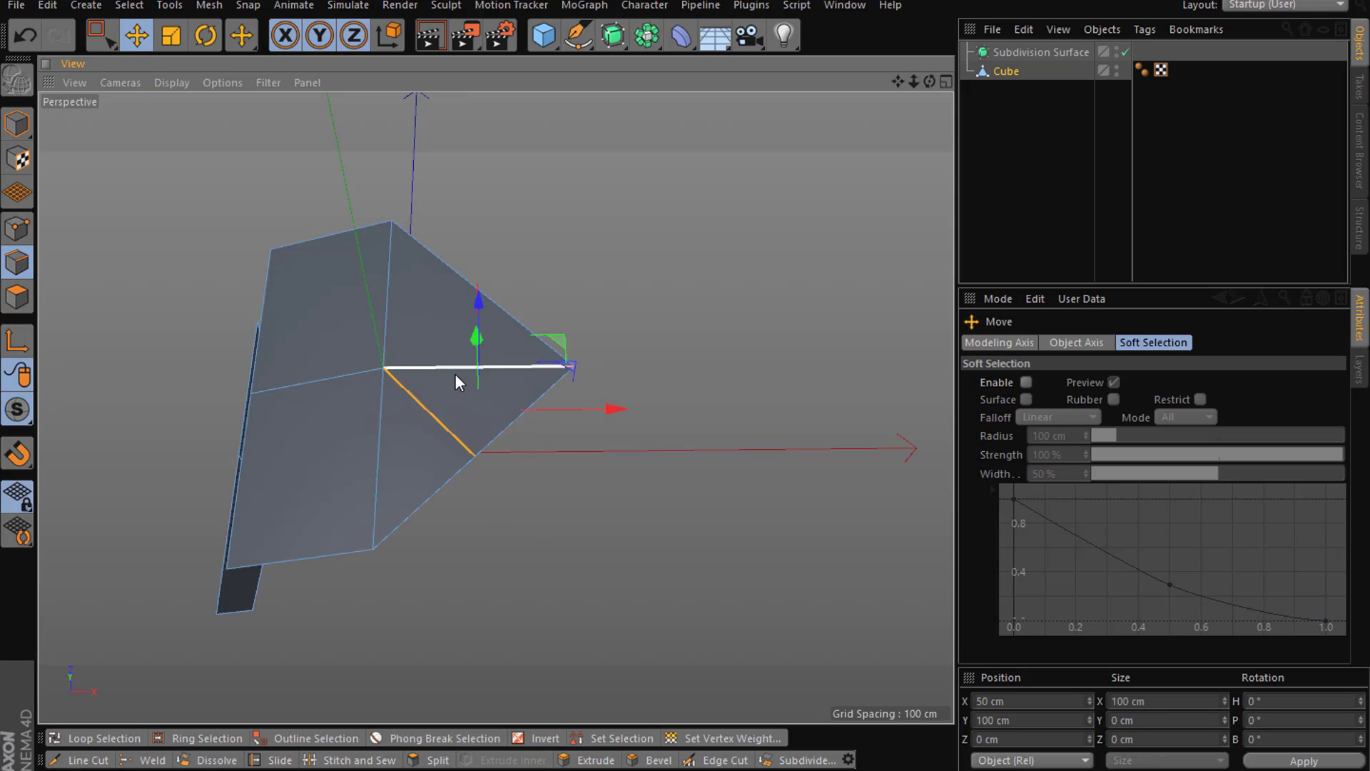
right_click(755, 409)
click(752, 393)
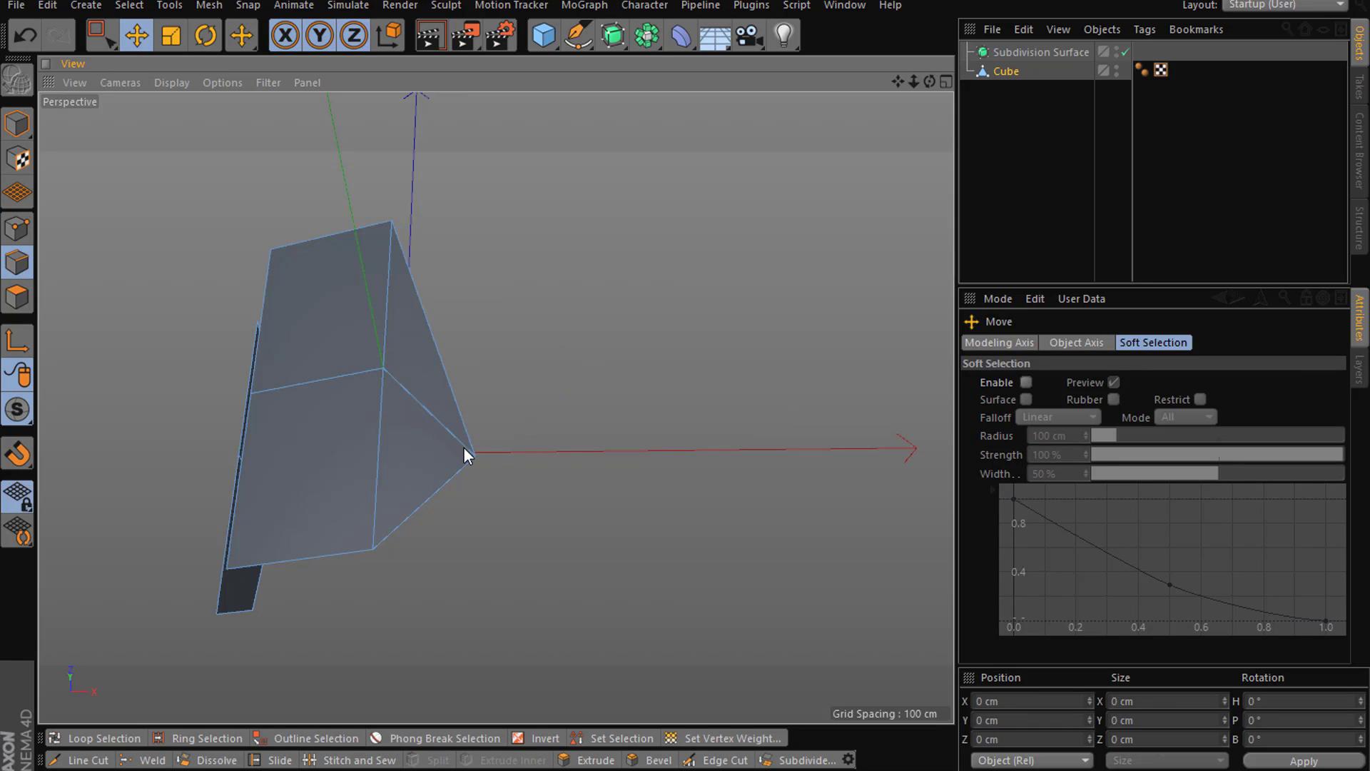
key(ctrl+z)
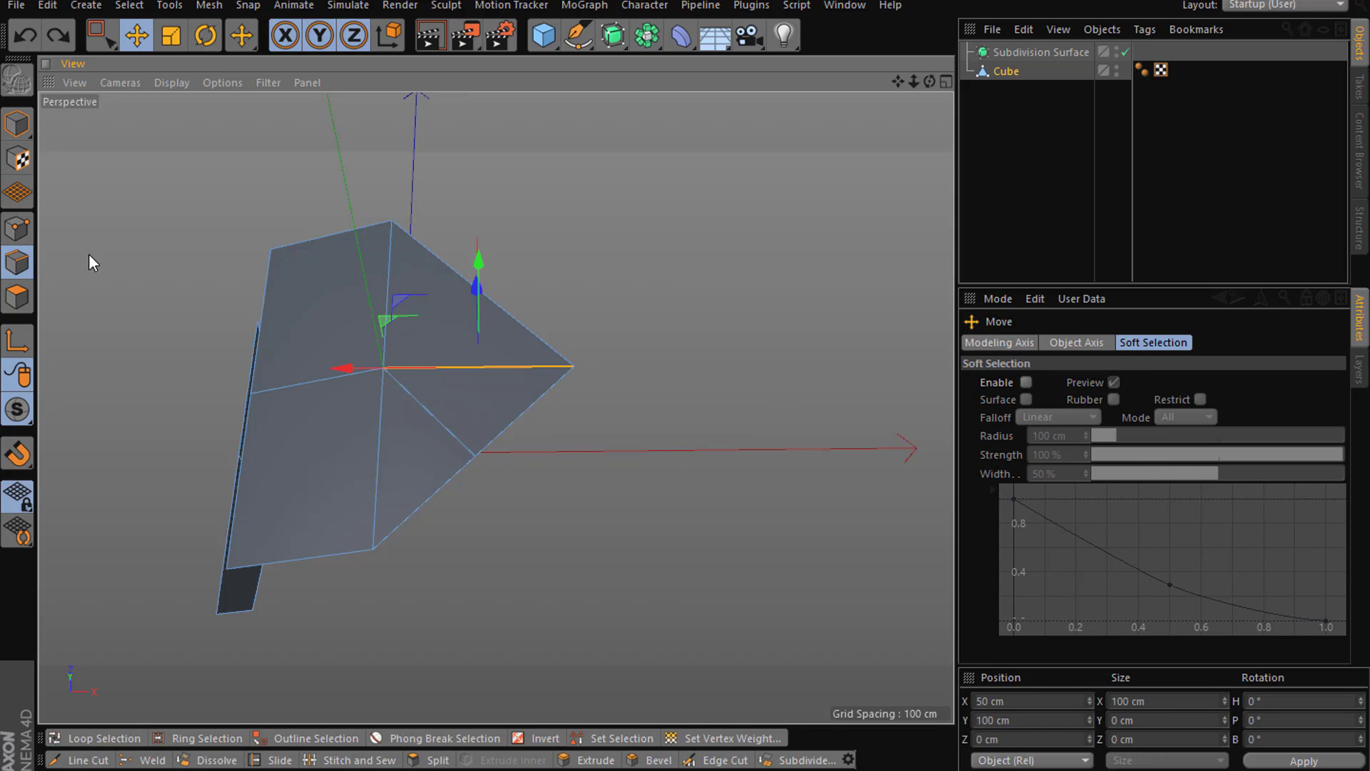
- In point mode, stitch the cut's point on the outer border onto the outer corner with Stitch and Sew
click(223, 341)
click(14, 234)
right_click(724, 448)
click(802, 580)
right_click(747, 546)
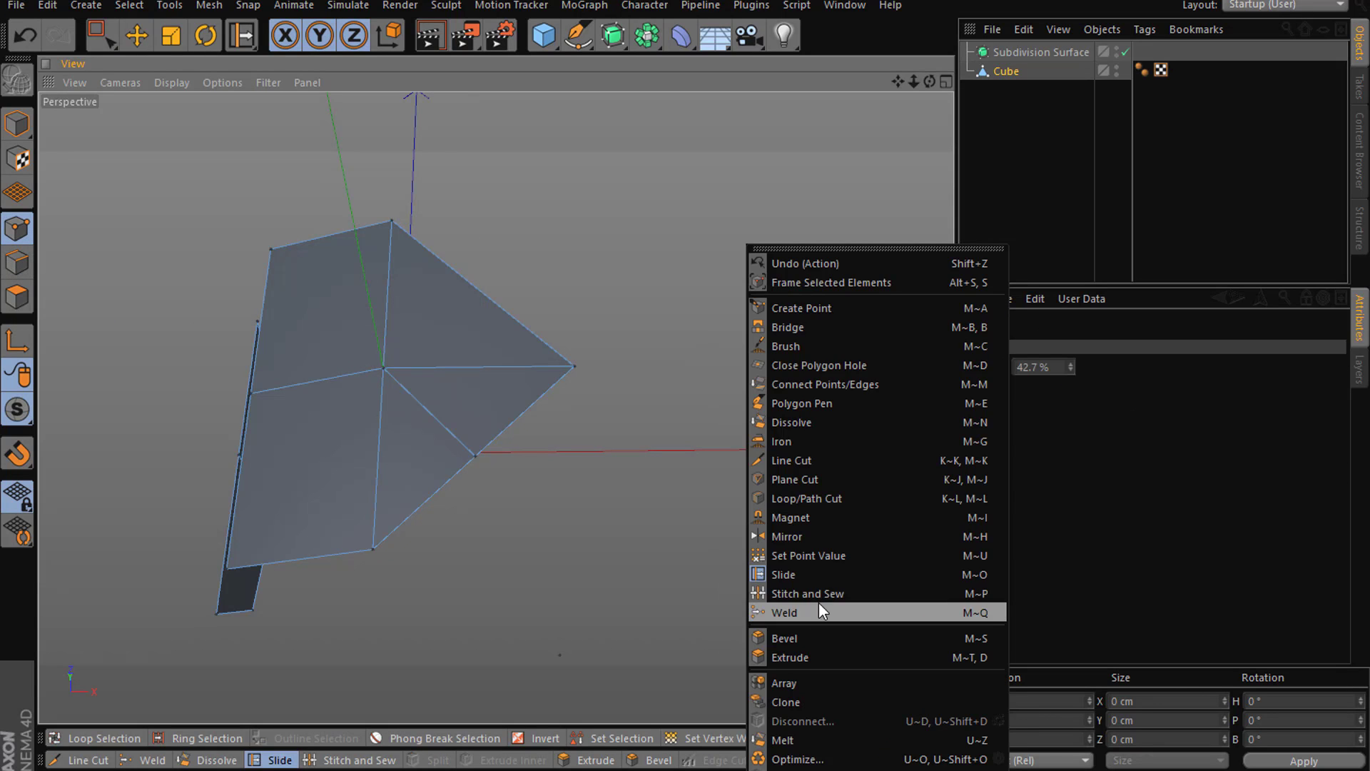
click(803, 591)
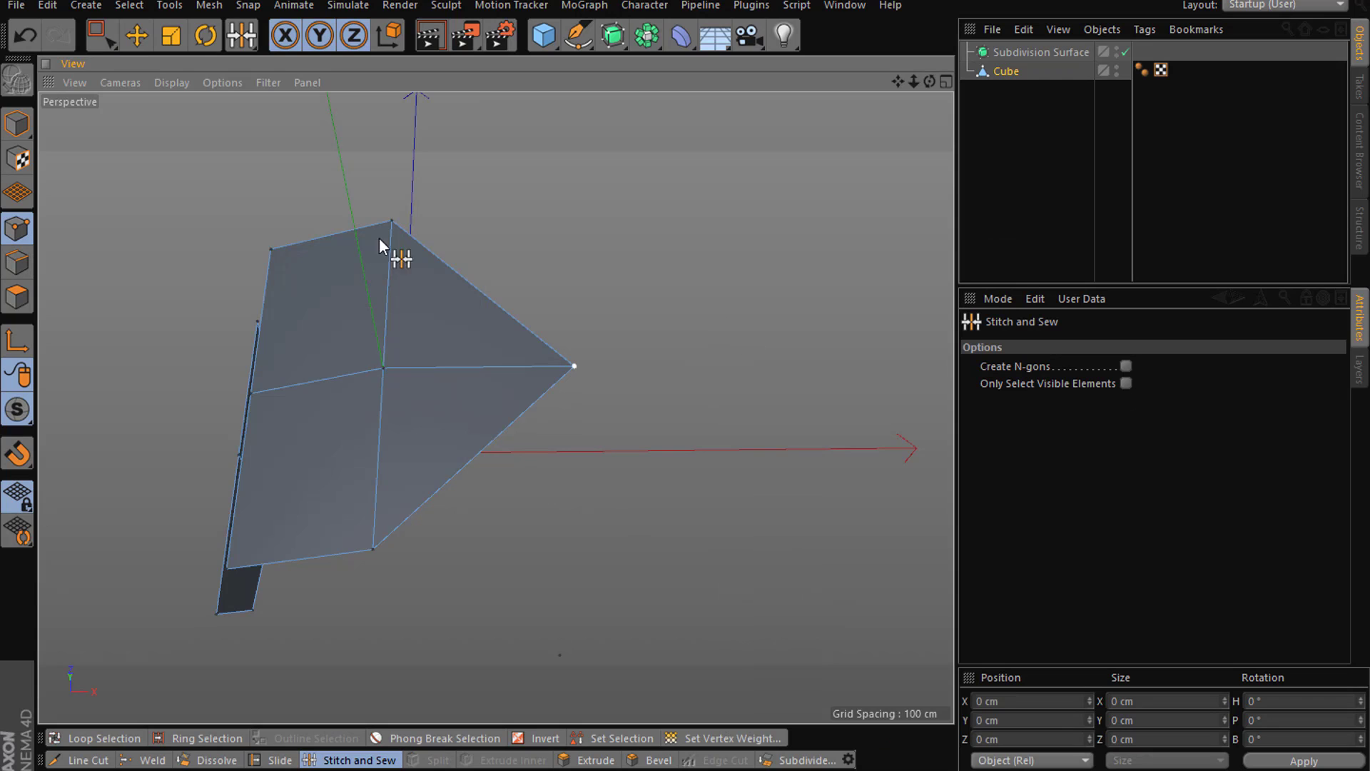
click(146, 41)
- Add two points along the upper piece's outer border with Line Cut, undoing misplaced cuts
right_click(697, 229)
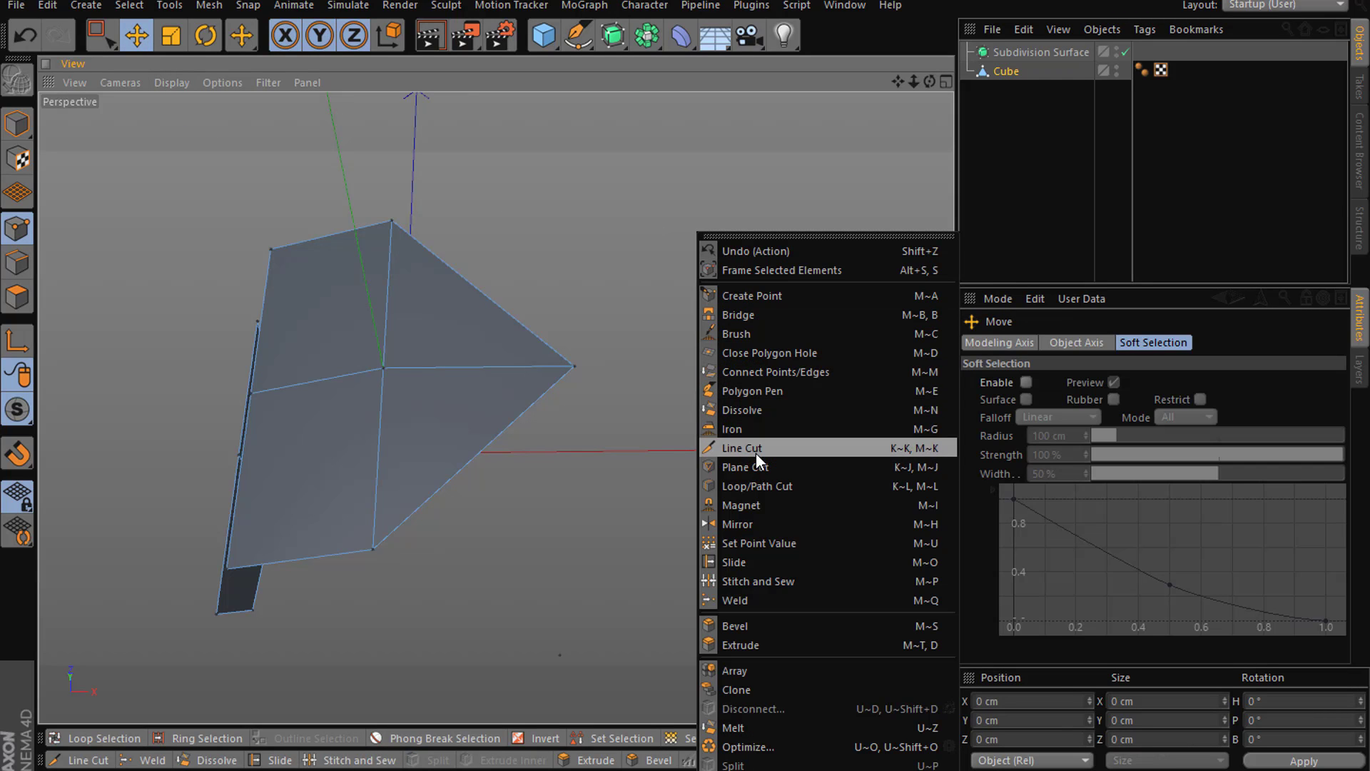
click(755, 453)
click(504, 429)
click(740, 504)
click(497, 554)
key(Escape)
key(ctrl+z)
key(ctrl+z)
scroll(494, 477, up, 2)
key(ctrl+y)
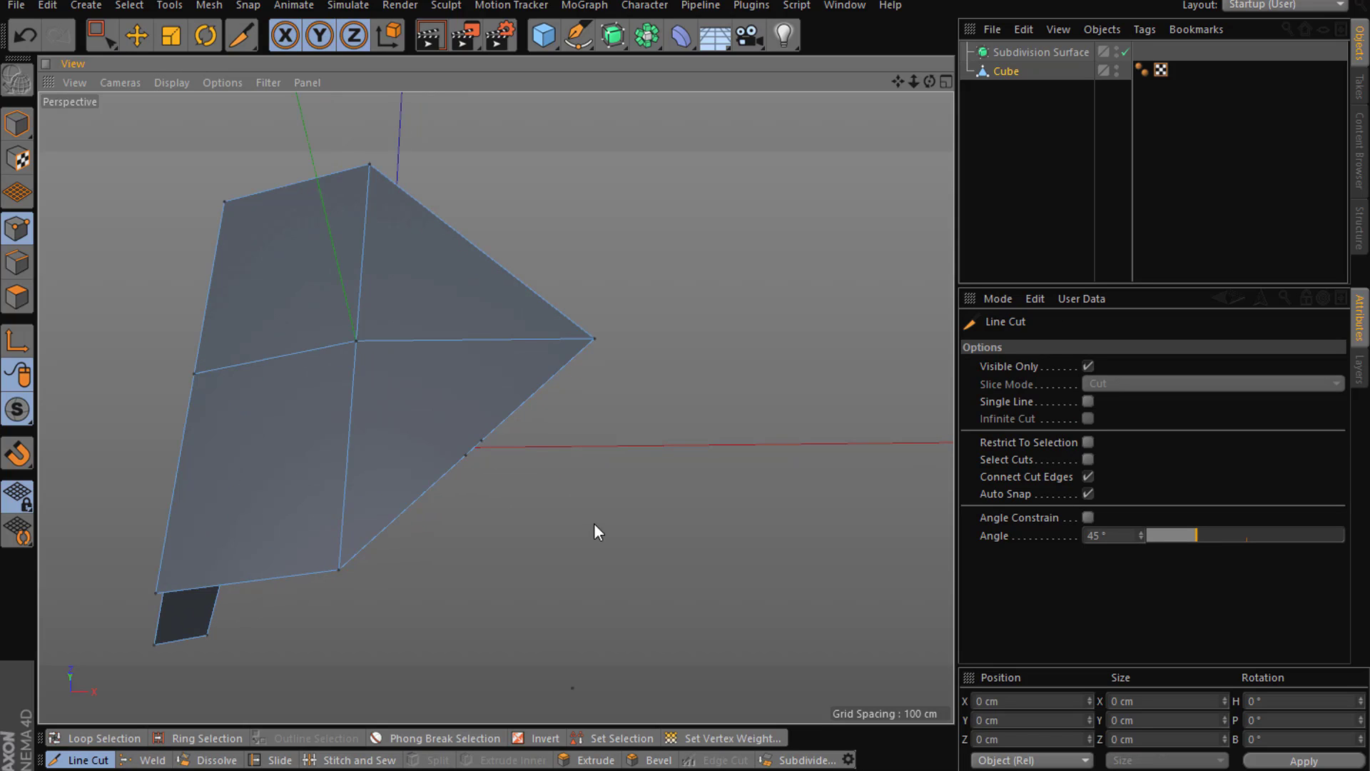
click(440, 478)
key(e)
- Select and remove the added border point farthest from the outer corner
click(440, 478)
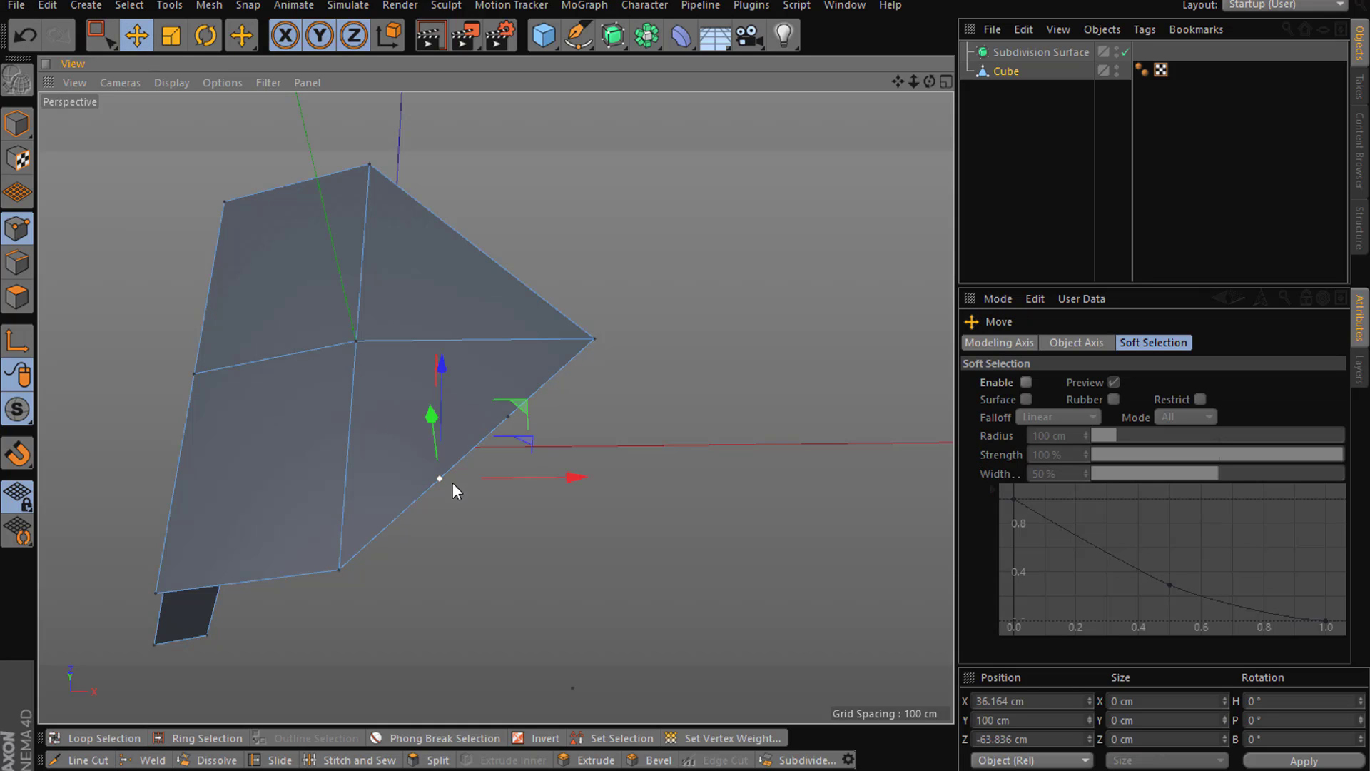
right_click(675, 500)
click(483, 466)
right_click(680, 492)
click(611, 486)
click(615, 486)
- Move the remaining added border point outward to form a four-sided polygon
click(508, 417)
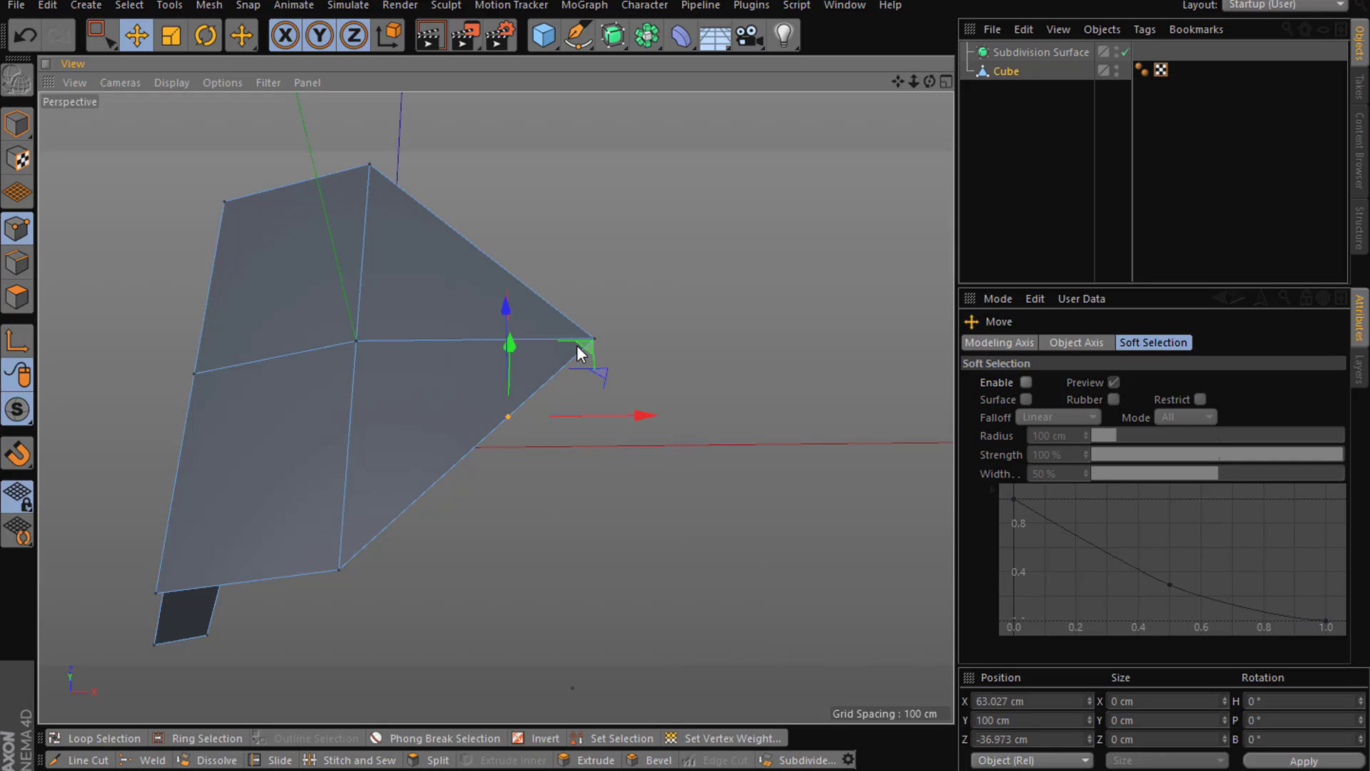
drag(576, 344, 691, 447)
alt+drag(808, 371, 803, 369)
right_click(772, 339)
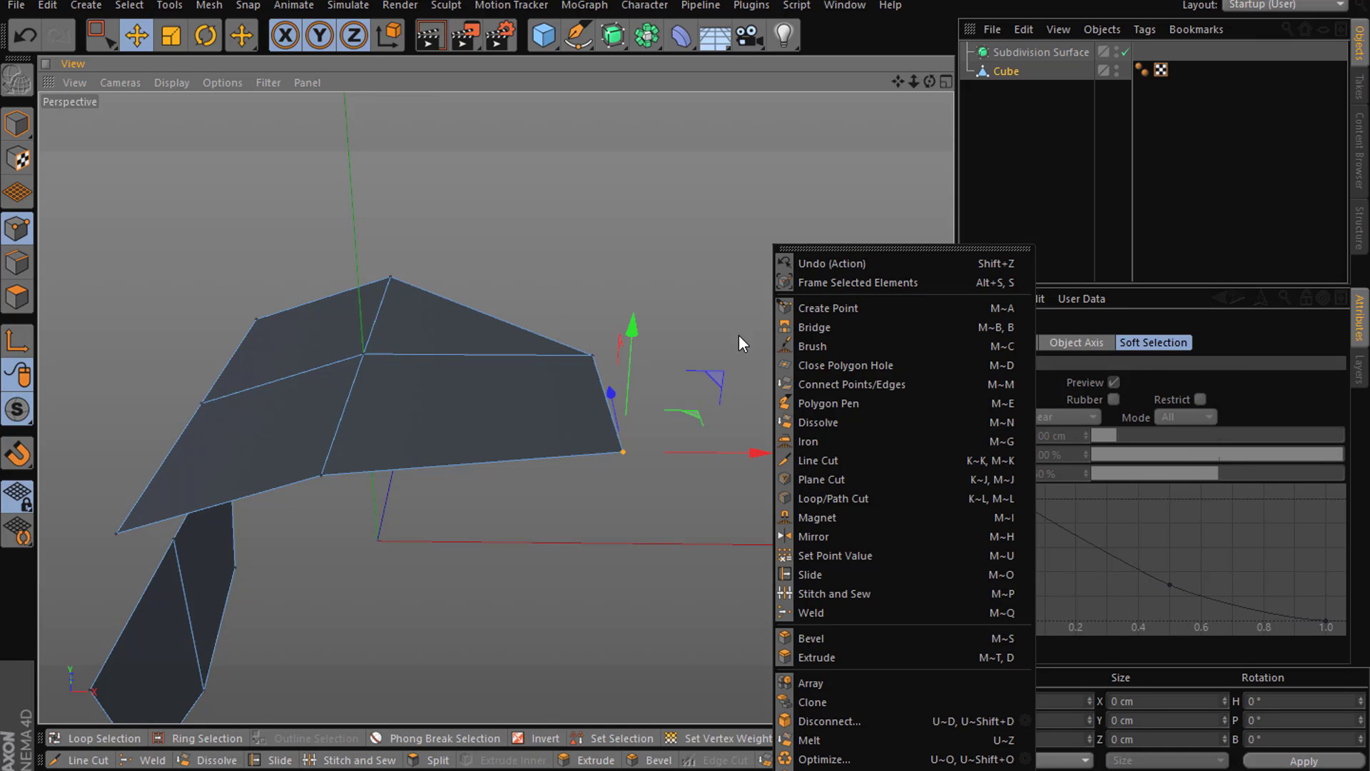
click(739, 336)
- In polygon mode, select the reshaped four-sided polygon with Live Selection
drag(105, 37, 135, 61)
click(23, 297)
alt+drag(674, 316, 676, 358)
- Try a Bevel on the selected polygon with about 31.1 cm offset, 34.1 cm extrusion and one subdivision, and undo it
right_click(682, 426)
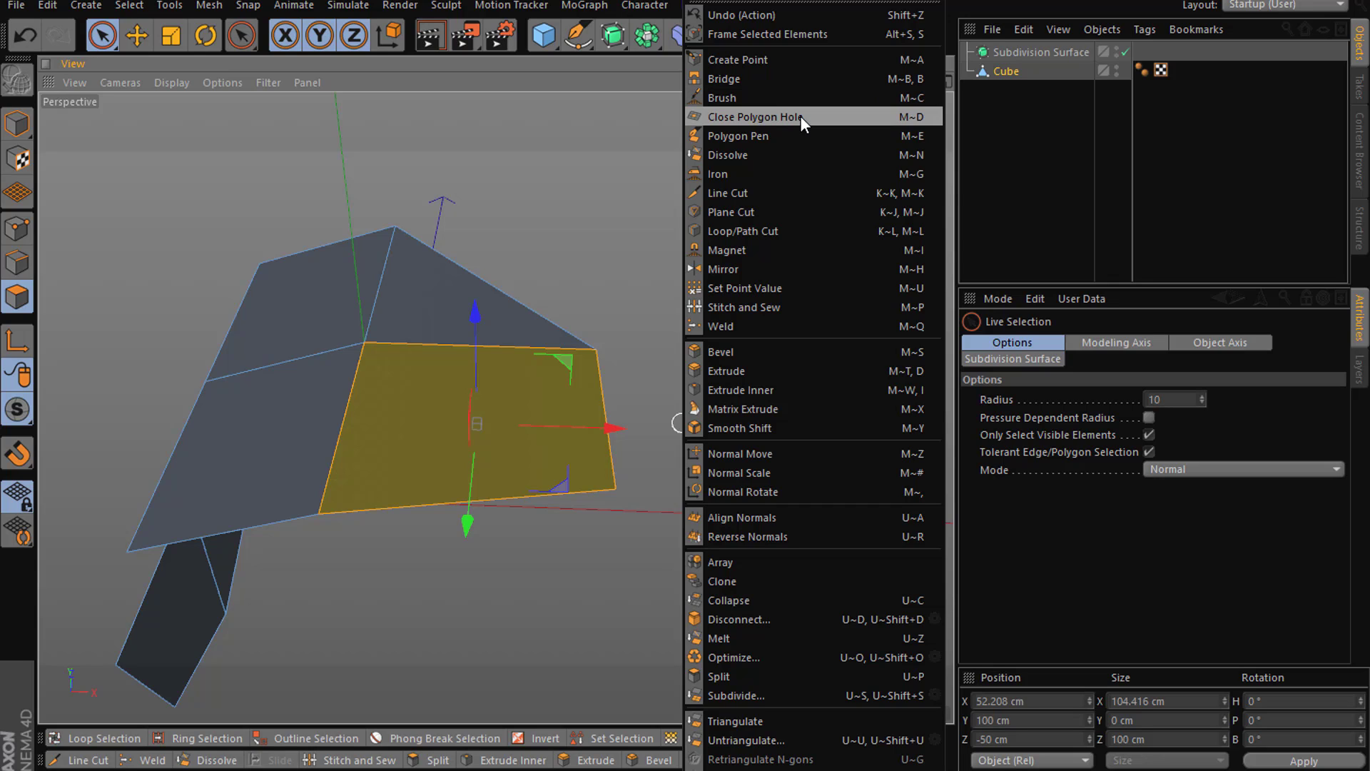
click(777, 349)
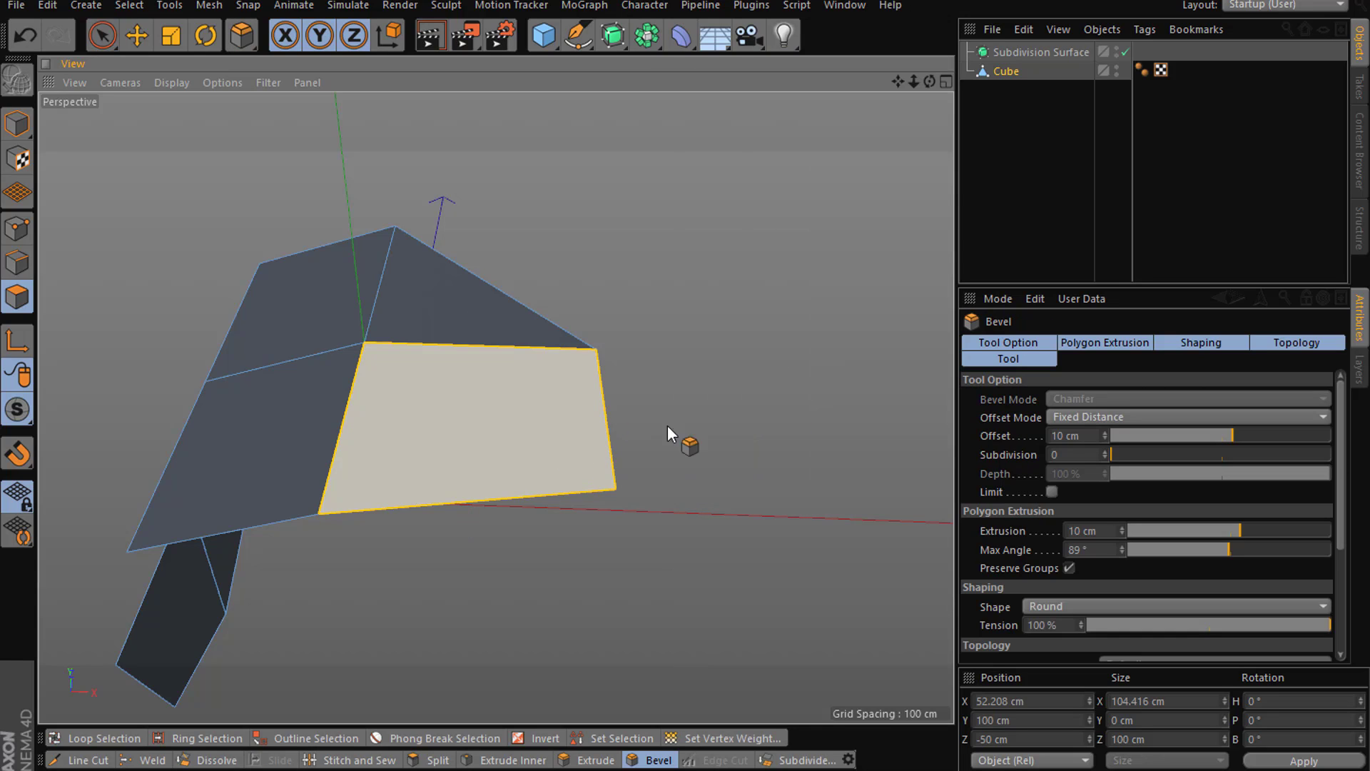
right_click(697, 428)
drag(547, 418, 659, 407)
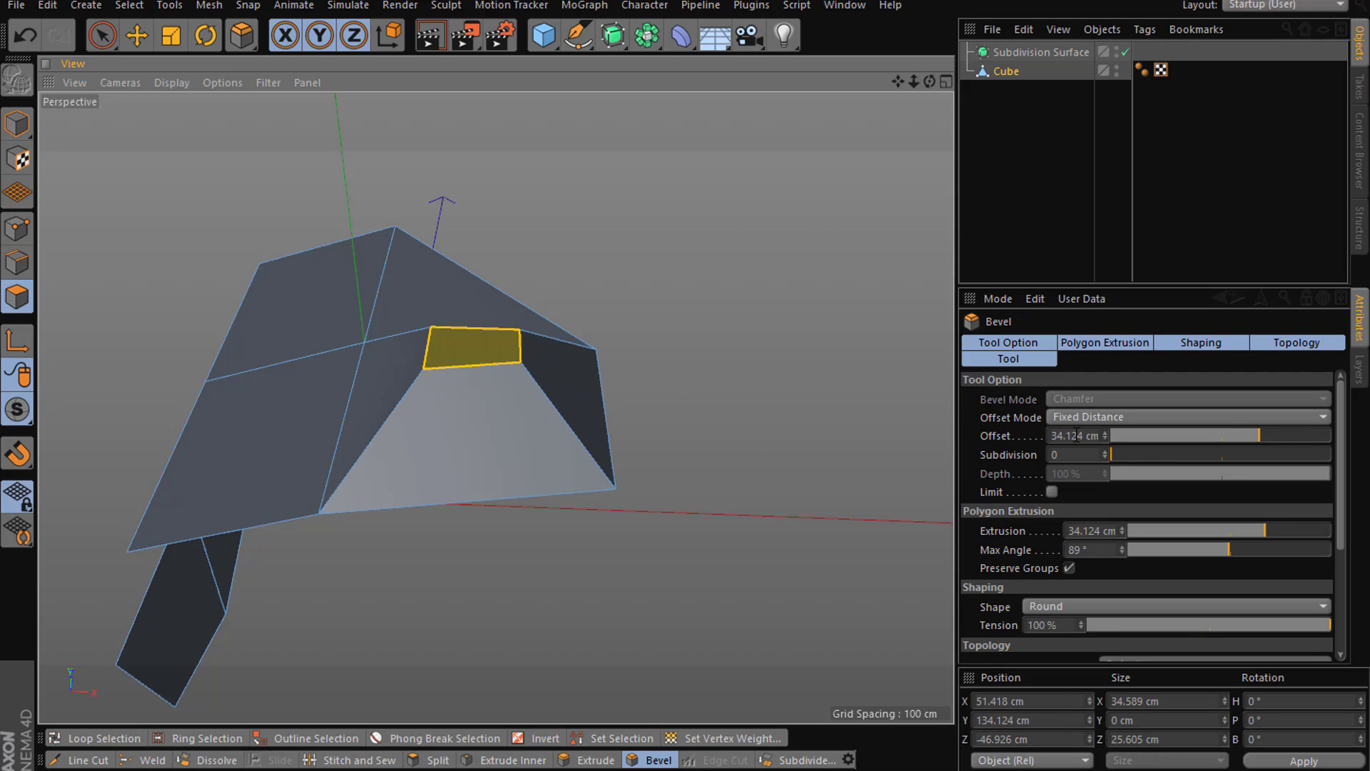
mouse_move(1108, 441)
mouse_down()
mouse_move(1108, 421)
mouse_move(1108, 457)
mouse_up()
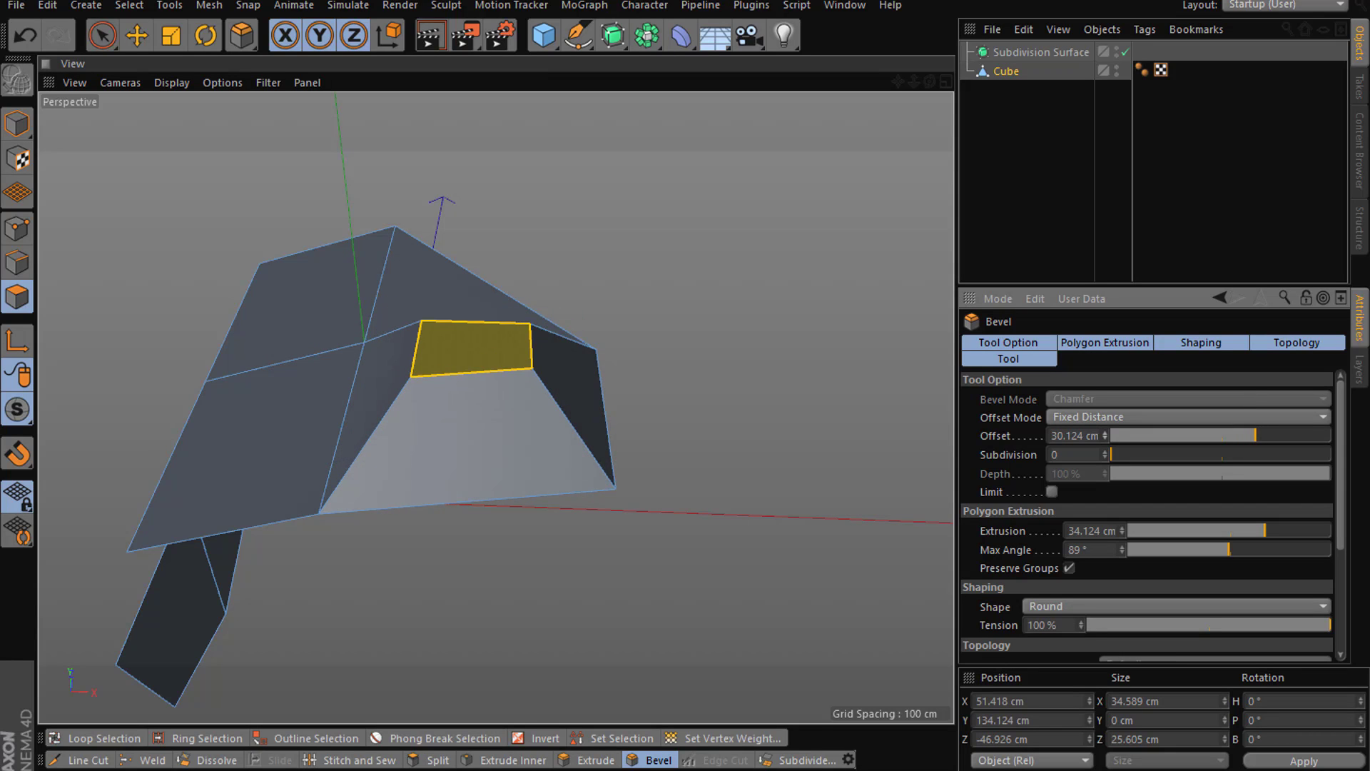
click(1105, 453)
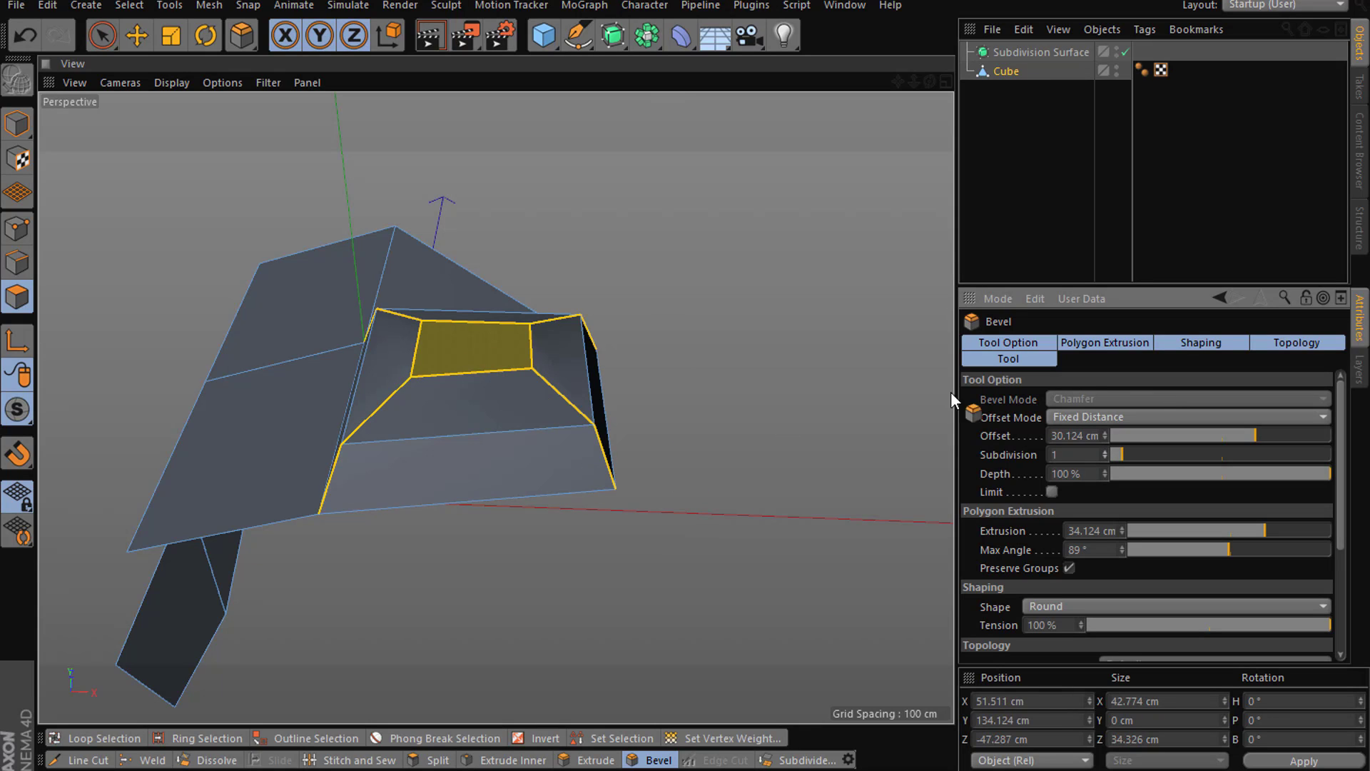
drag(1105, 444, 1125, 448)
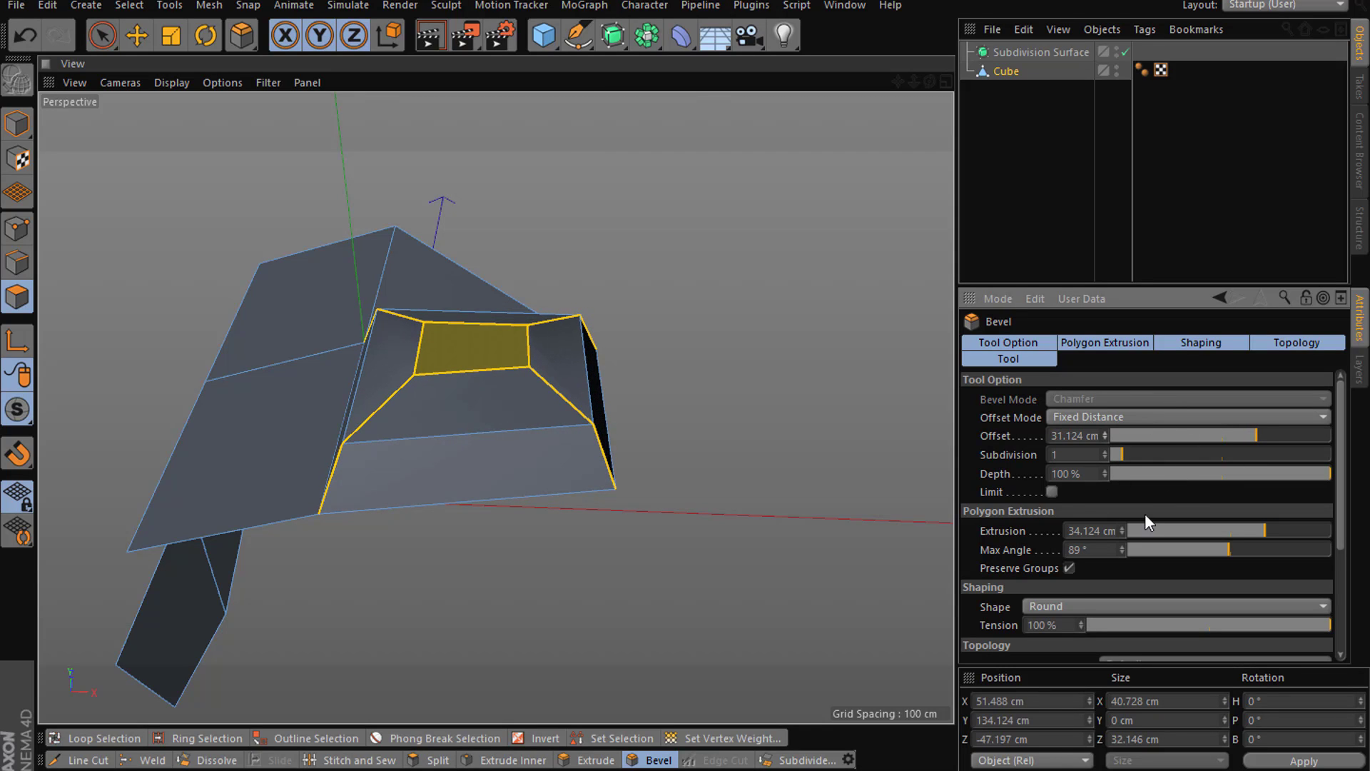
key(ctrl+z)
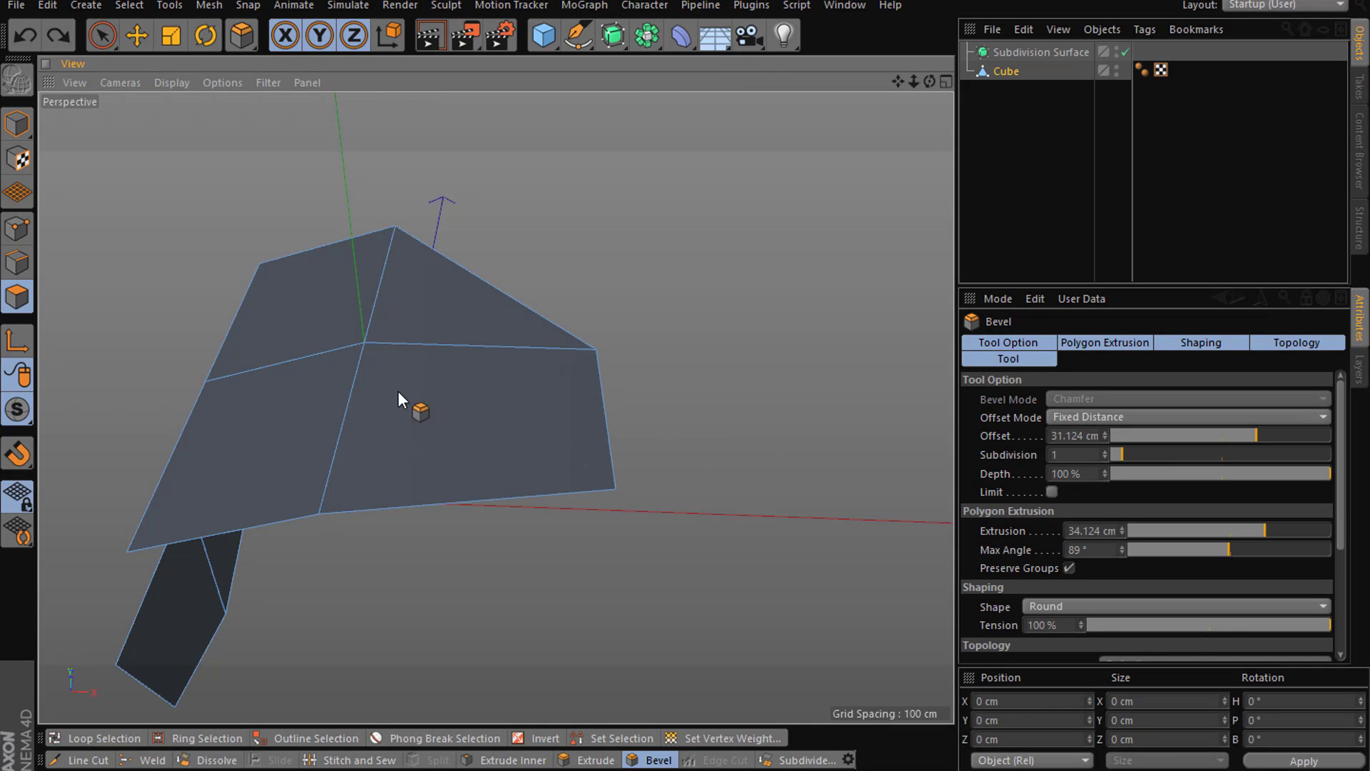
- Reselect the four-sided polygon with Live Selection and try extruding it with an offset of about 54.6 cm
right_click(631, 259)
click(588, 264)
click(102, 36)
click(226, 70)
click(435, 439)
right_click(650, 378)
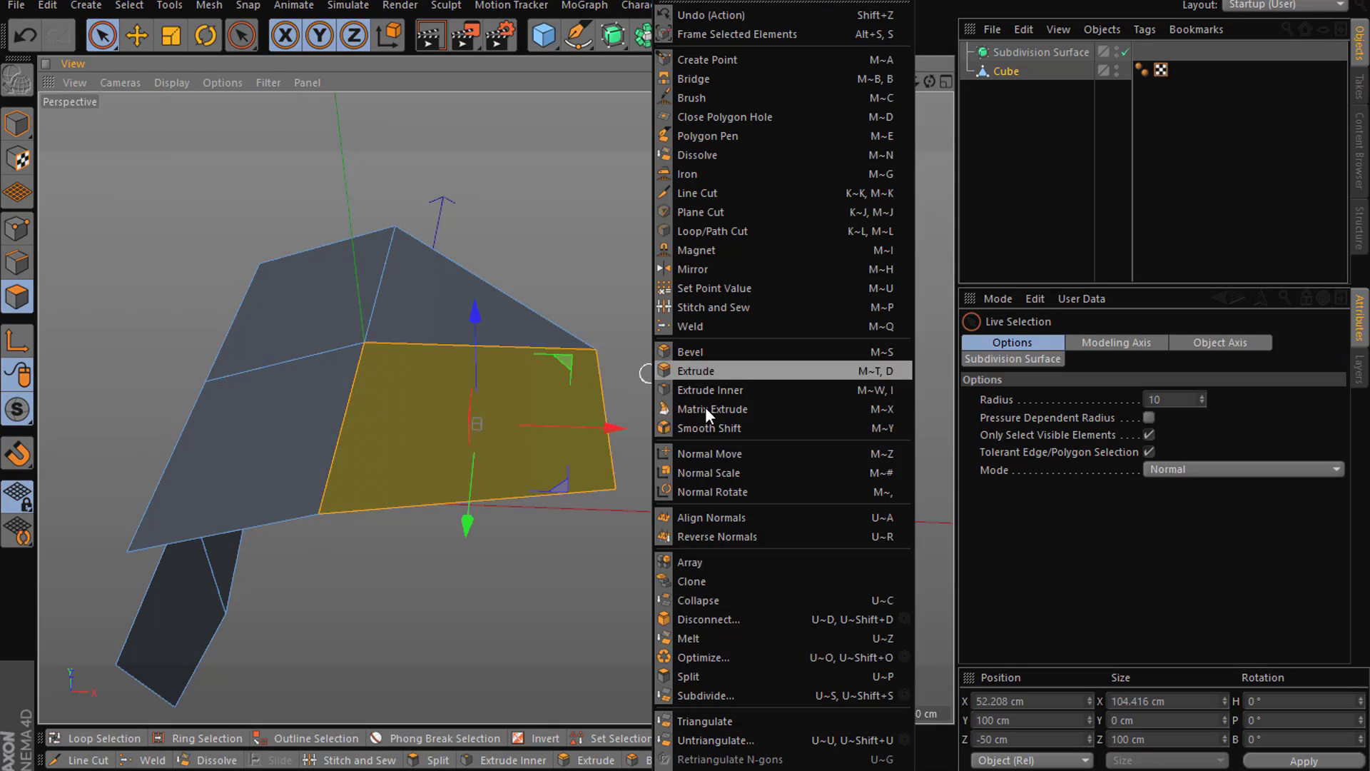
click(780, 371)
drag(564, 484, 560, 383)
alt+drag(690, 385, 610, 513)
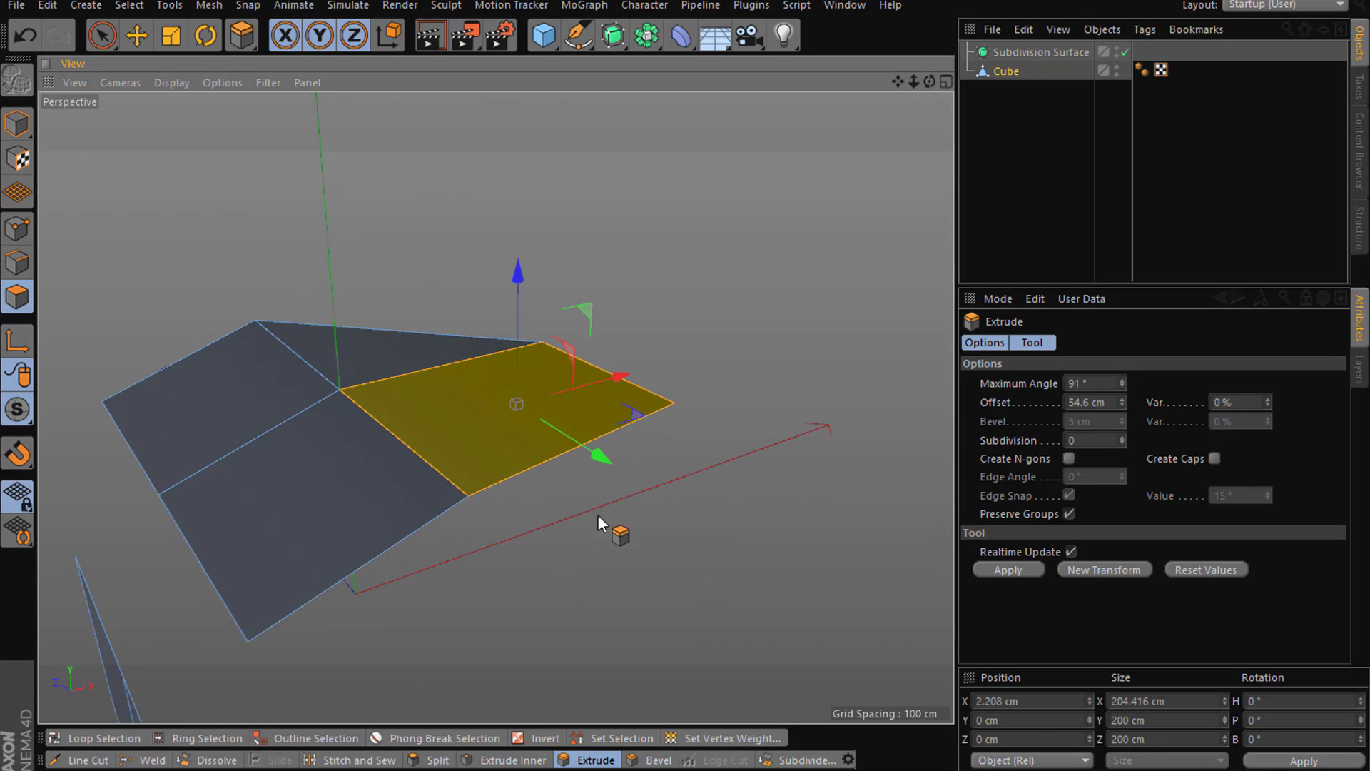
- Select all four polygons of the upper surface with Rectangle Selection, adding the front one to the selection
key(ctrl+a)
drag(102, 34, 199, 95)
drag(790, 188, 73, 635)
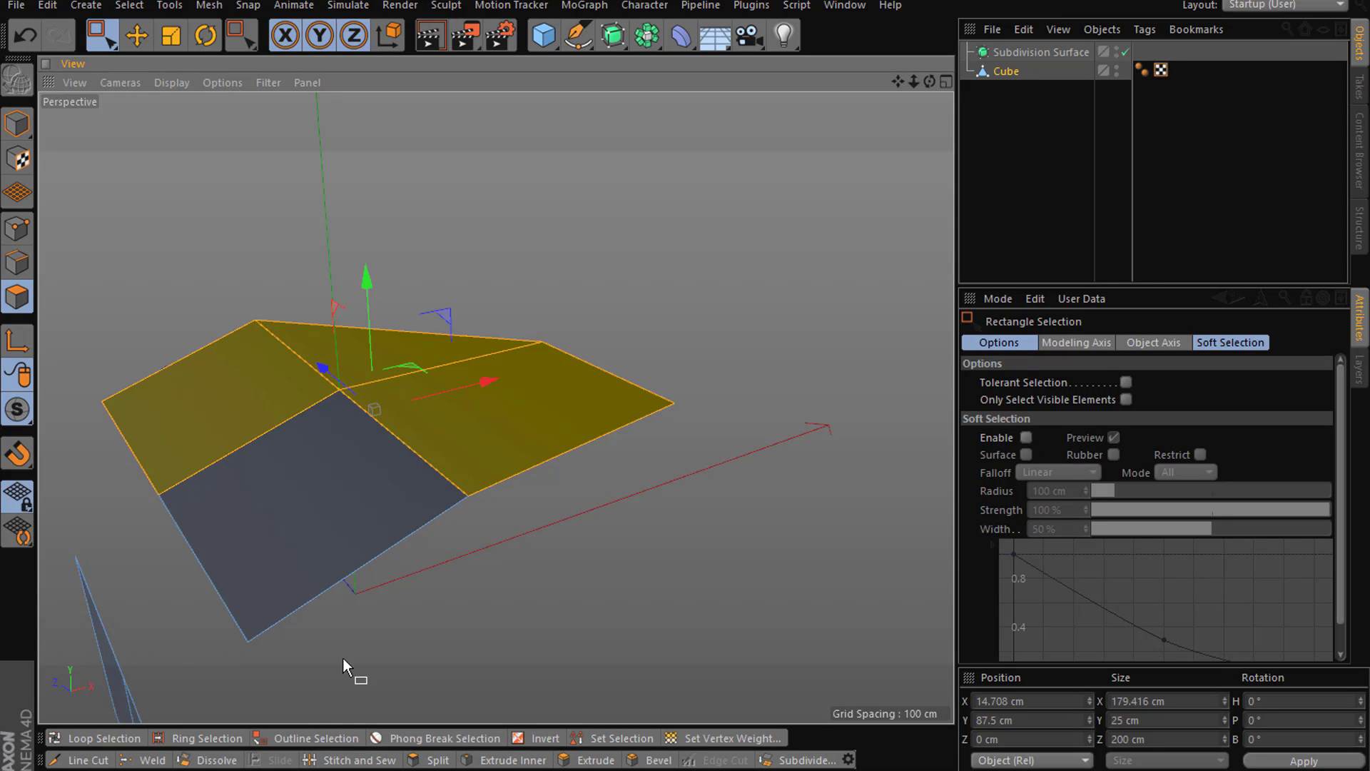
shift+drag(547, 257, 137, 673)
- Extrude the four selected polygons with an offset of about 23.9 cm and view the result from below
right_click(570, 523)
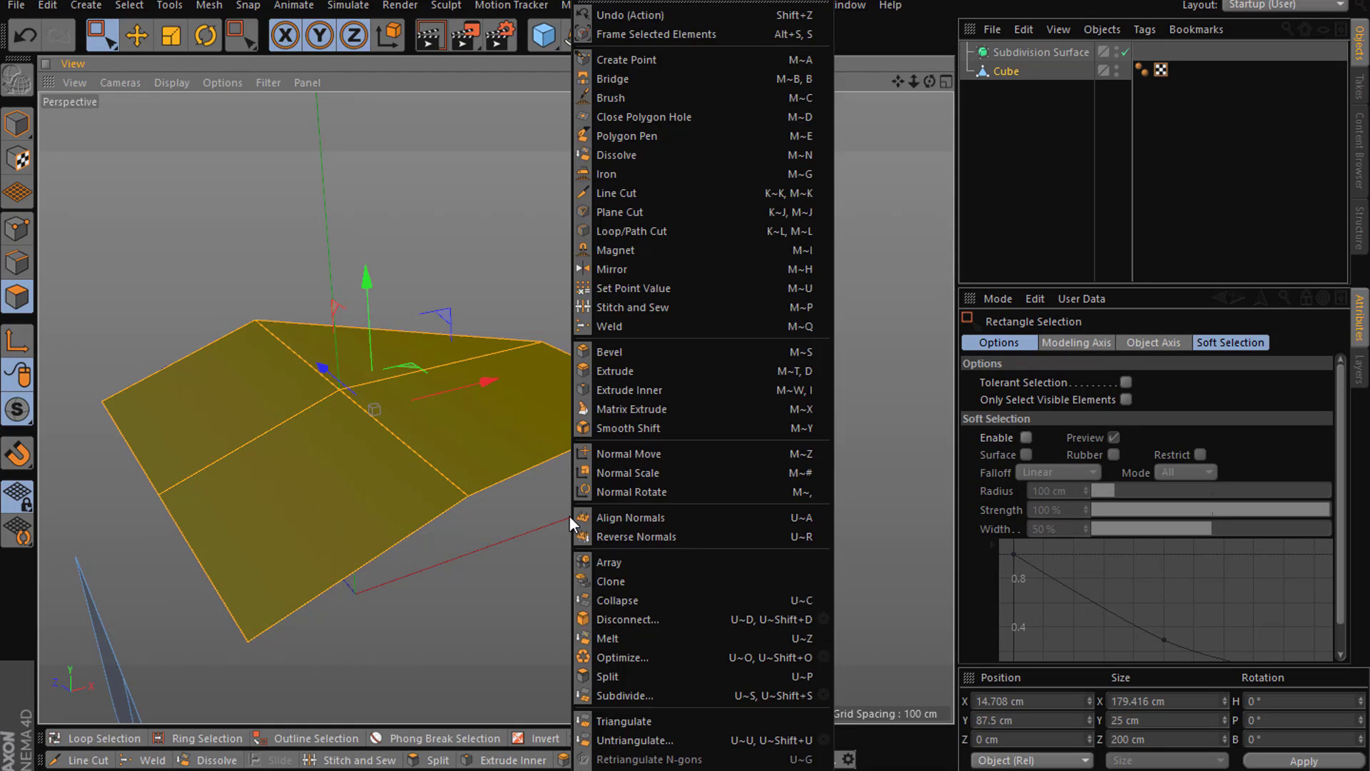
click(662, 372)
alt+drag(610, 509, 579, 471)
drag(360, 404, 224, 332)
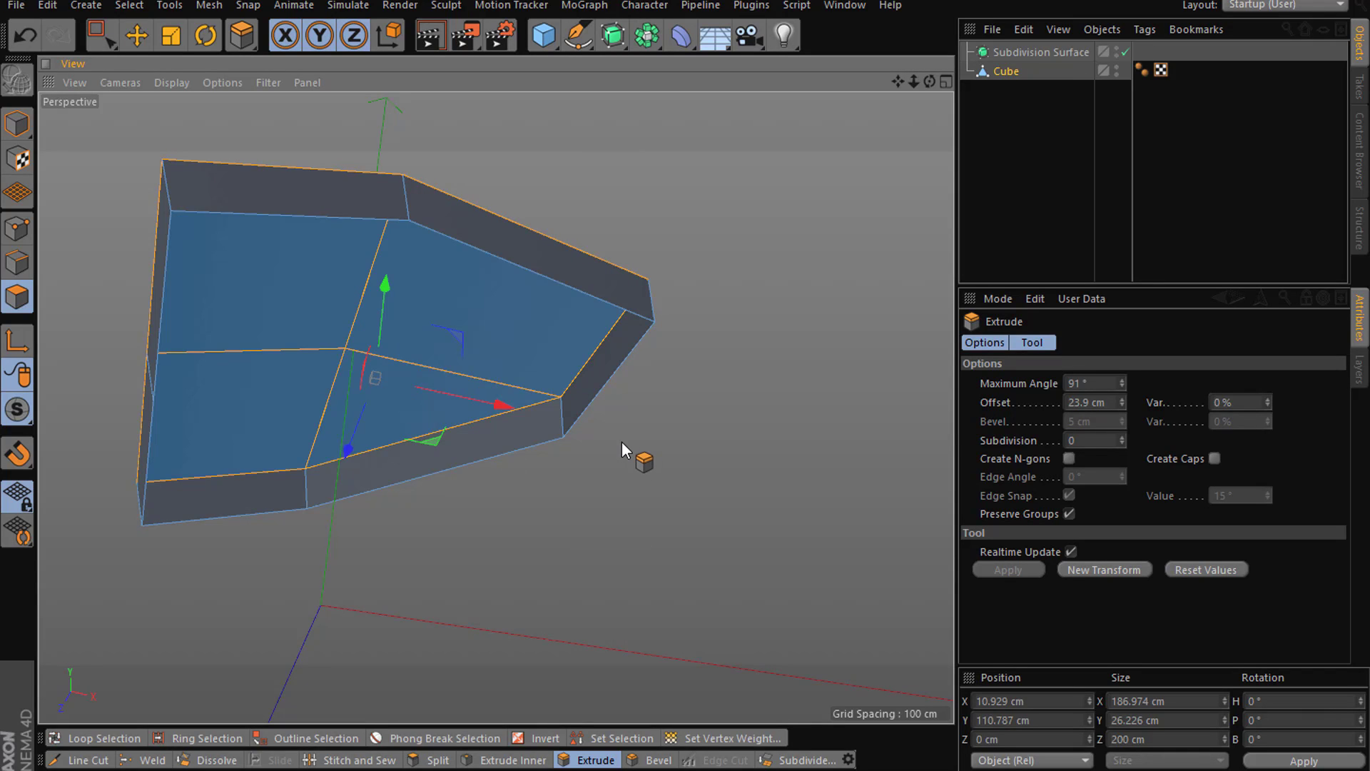
- Enable Create Caps for the extrusion, check the shape from above and undo the extrusion
click(1219, 461)
alt+drag(725, 408, 635, 528)
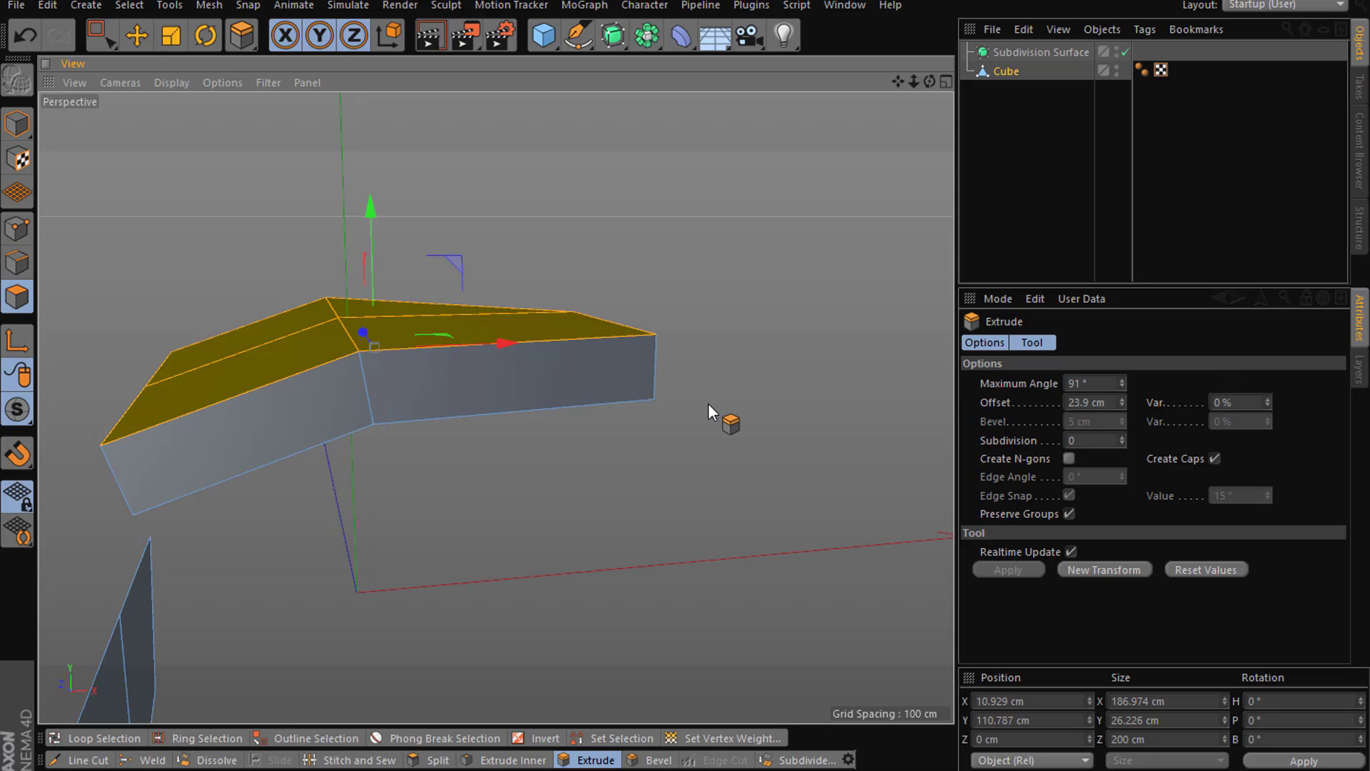
key(ctrl+z)
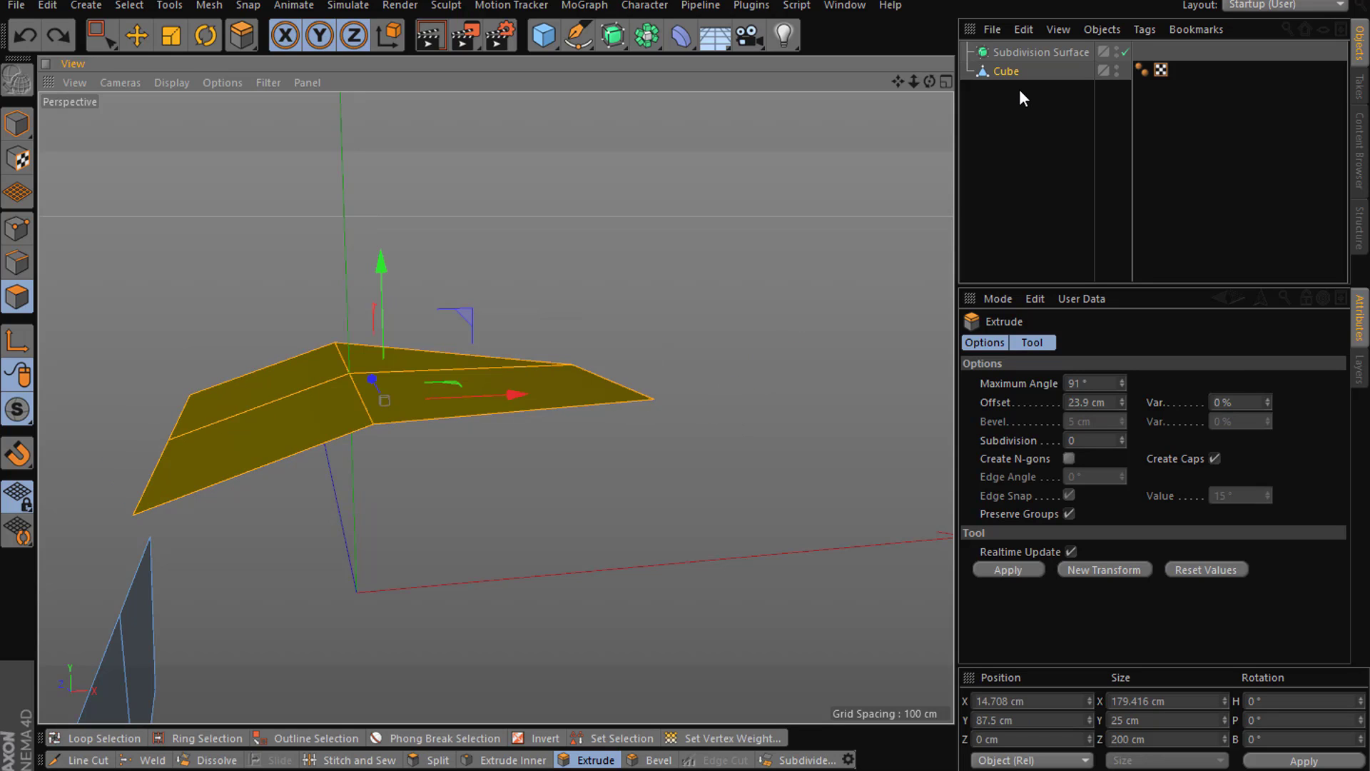
- Place the cube under the Subdivision Surface and extrude the four selected polygons upward
drag(1010, 77, 1014, 59)
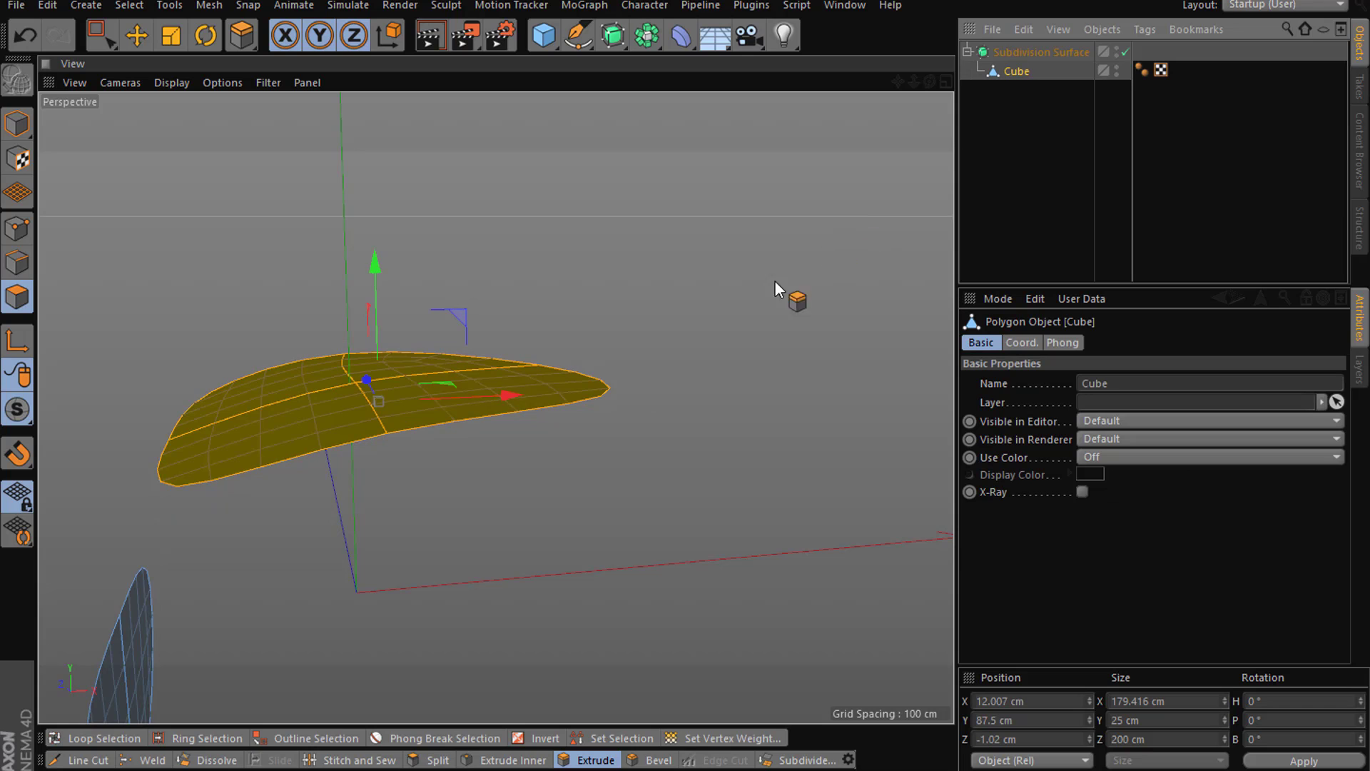
drag(281, 438, 314, 560)
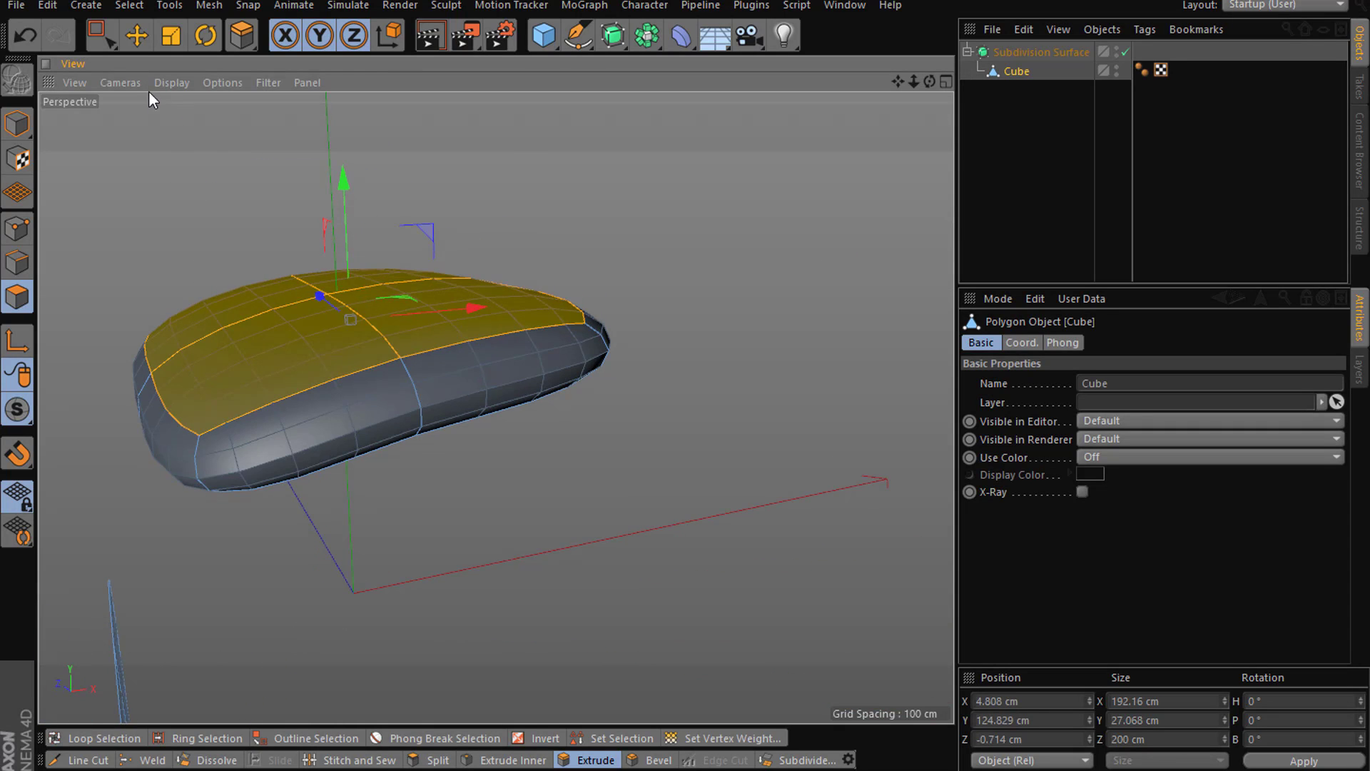
- Try a Loop/Path Cut around the side of the extruded shape near its upper edge, and undo the cut and extrusion
click(137, 37)
click(20, 262)
click(165, 190)
right_click(164, 190)
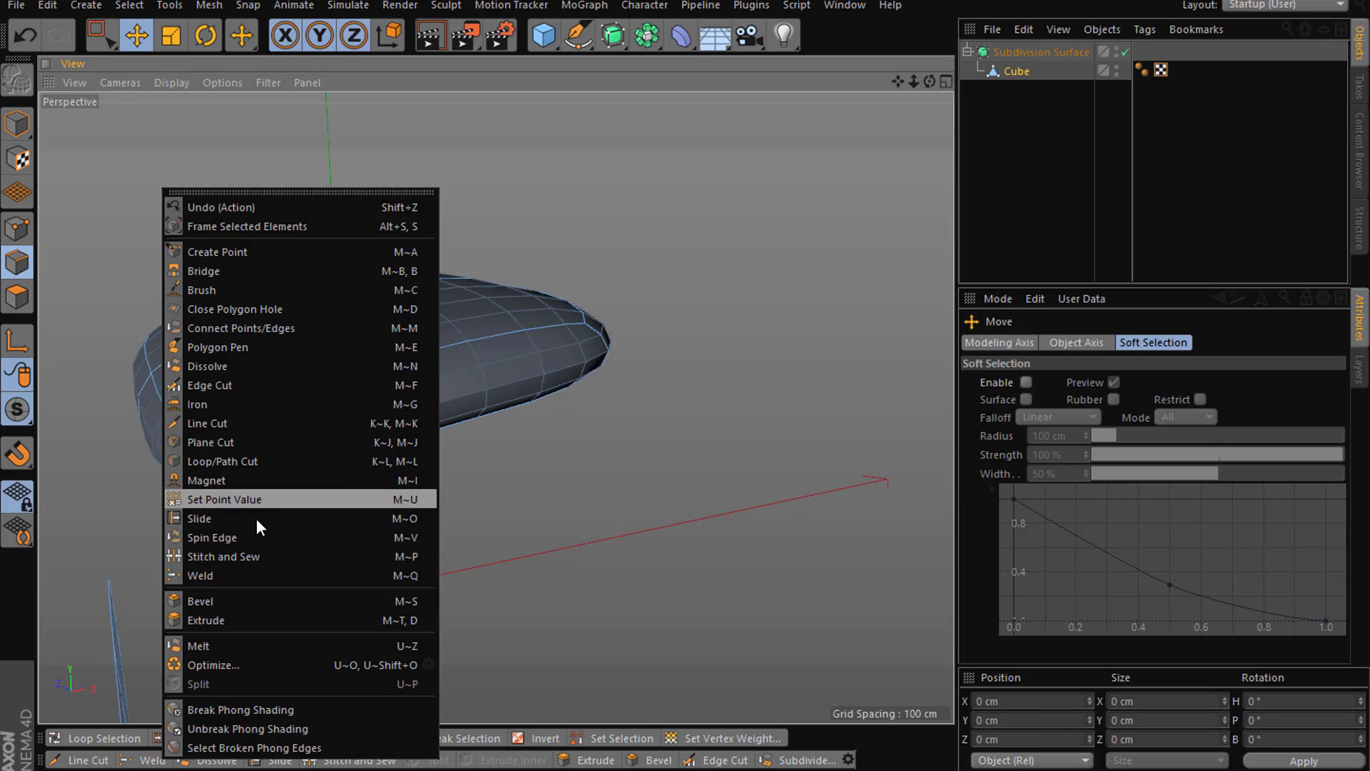
click(259, 459)
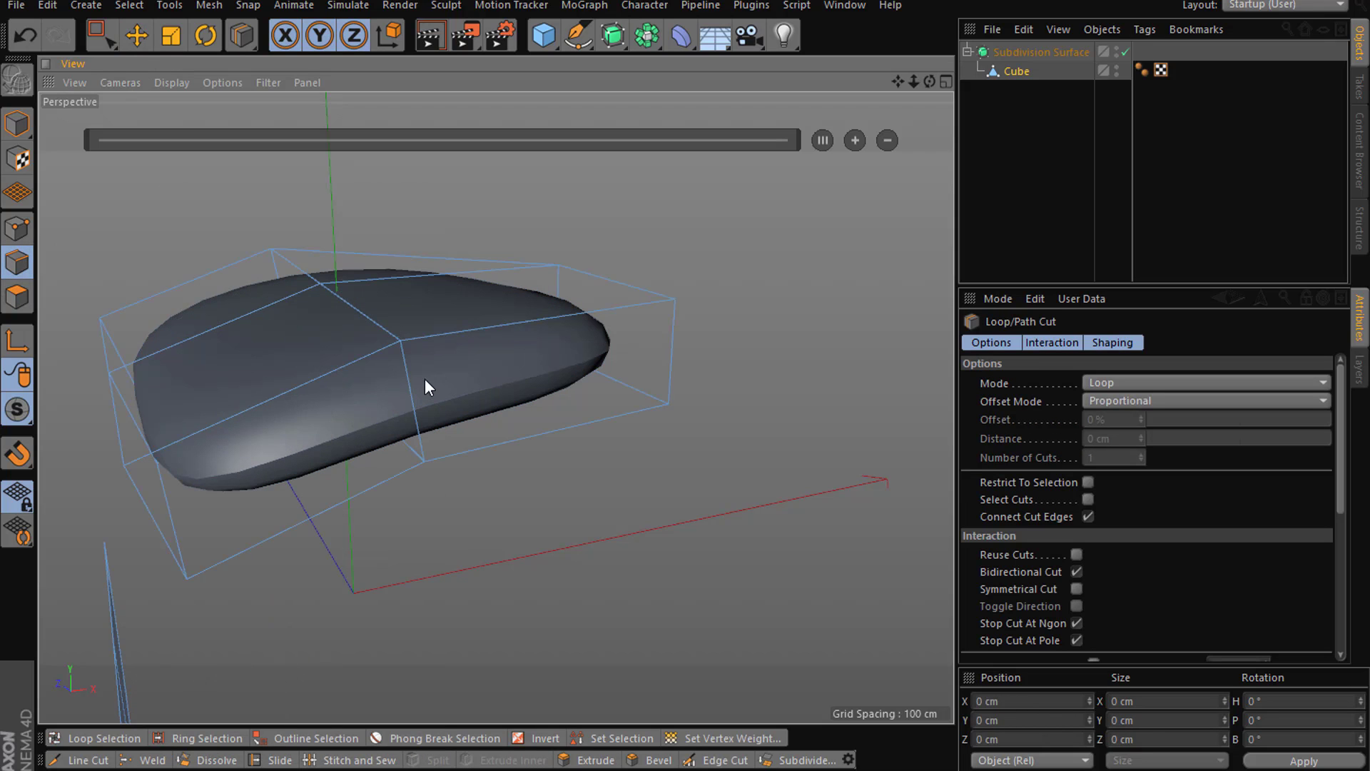
click(406, 368)
key(ctrl+z)
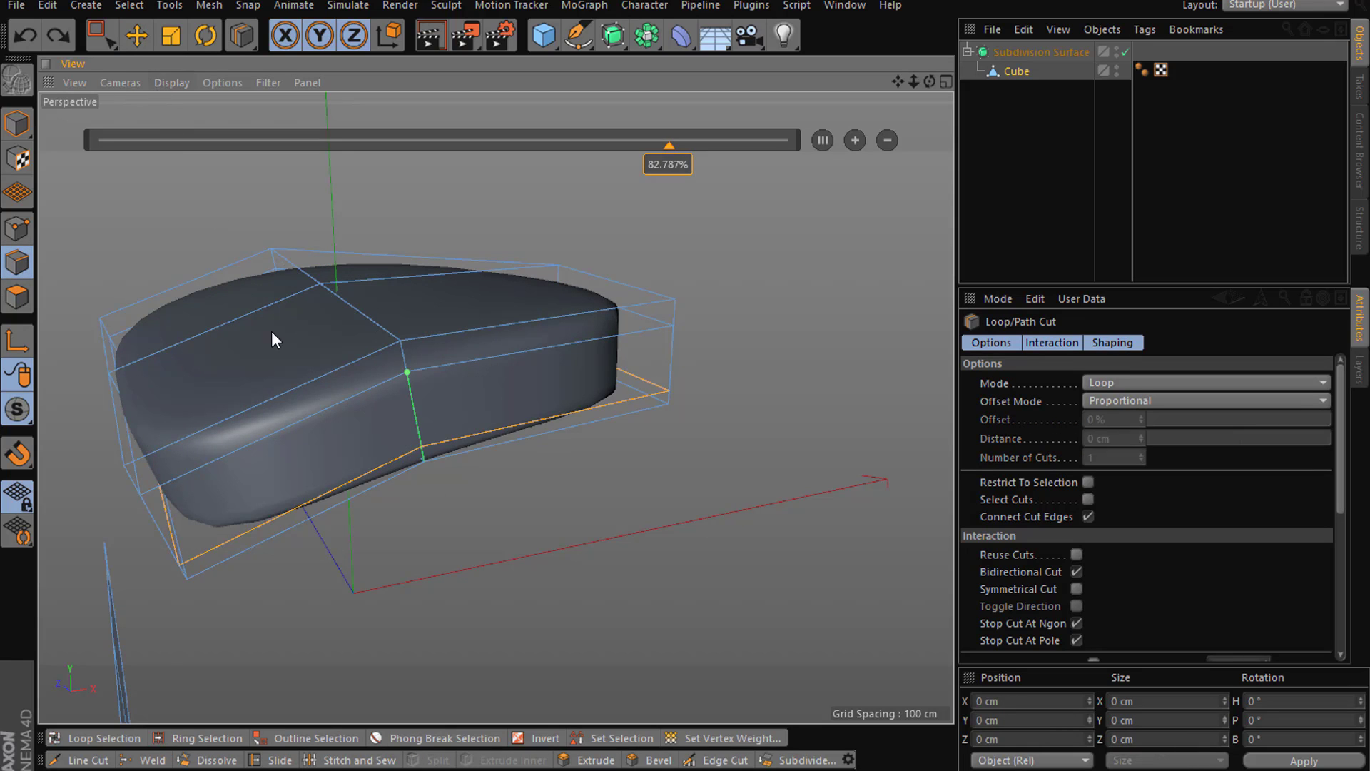
click(124, 37)
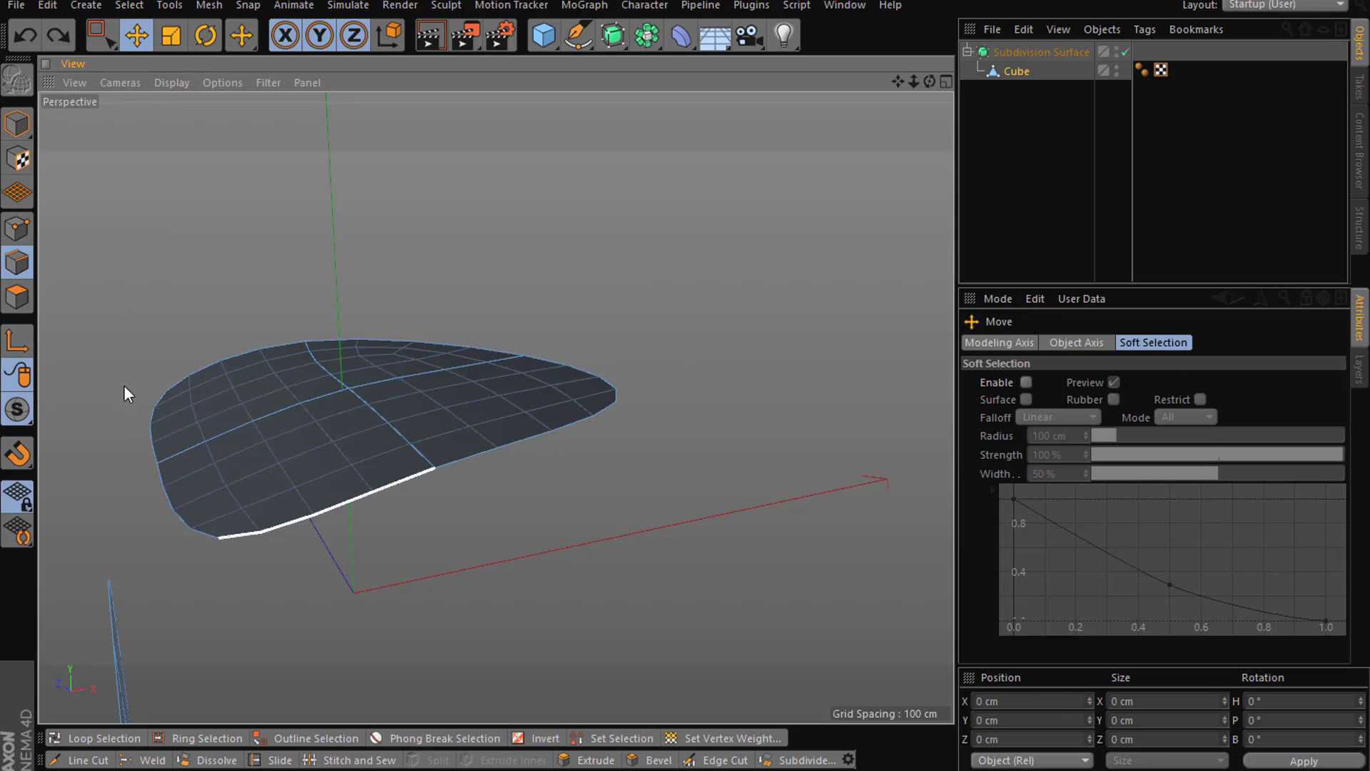
- Return to polygon mode and reselect the four upper surface polygons with Live Selection
click(13, 301)
key(ctrl+a)
click(498, 460)
key(ctrl+a)
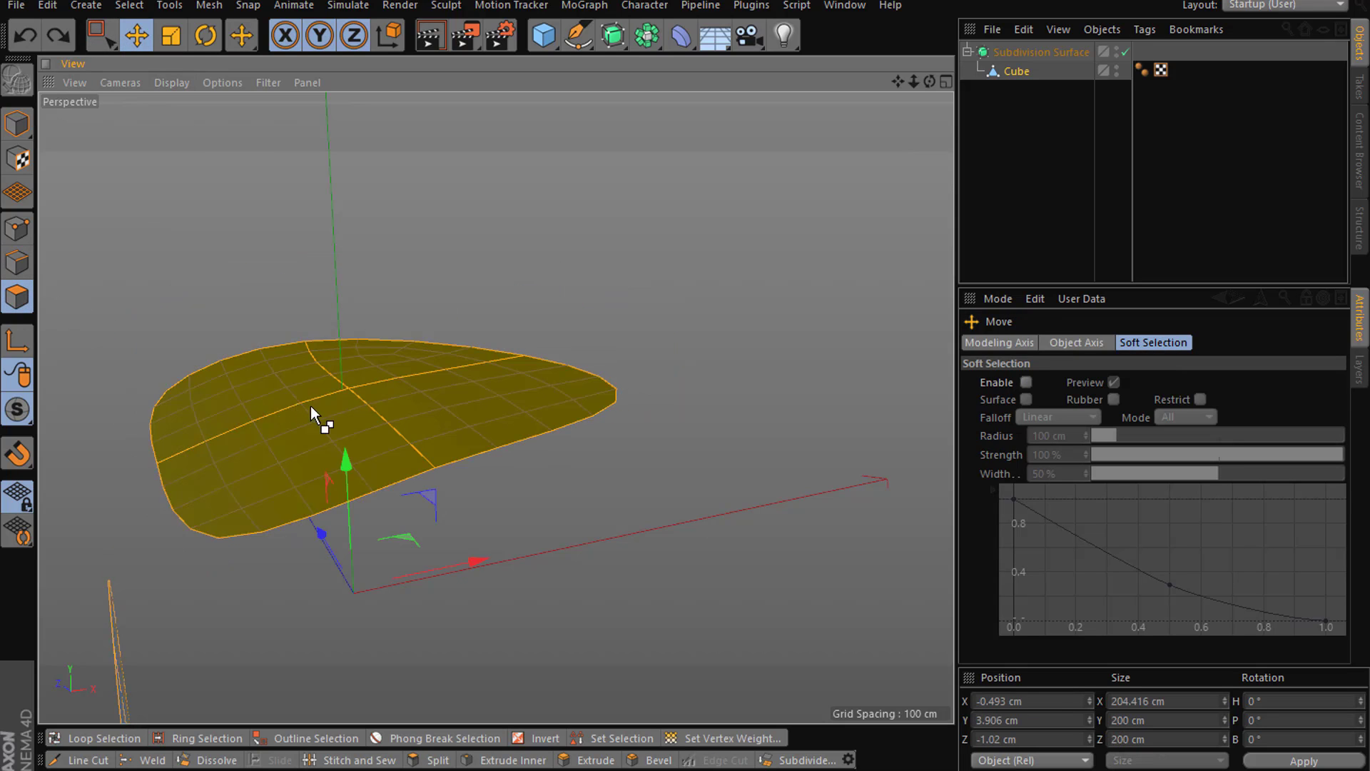
drag(100, 36, 175, 63)
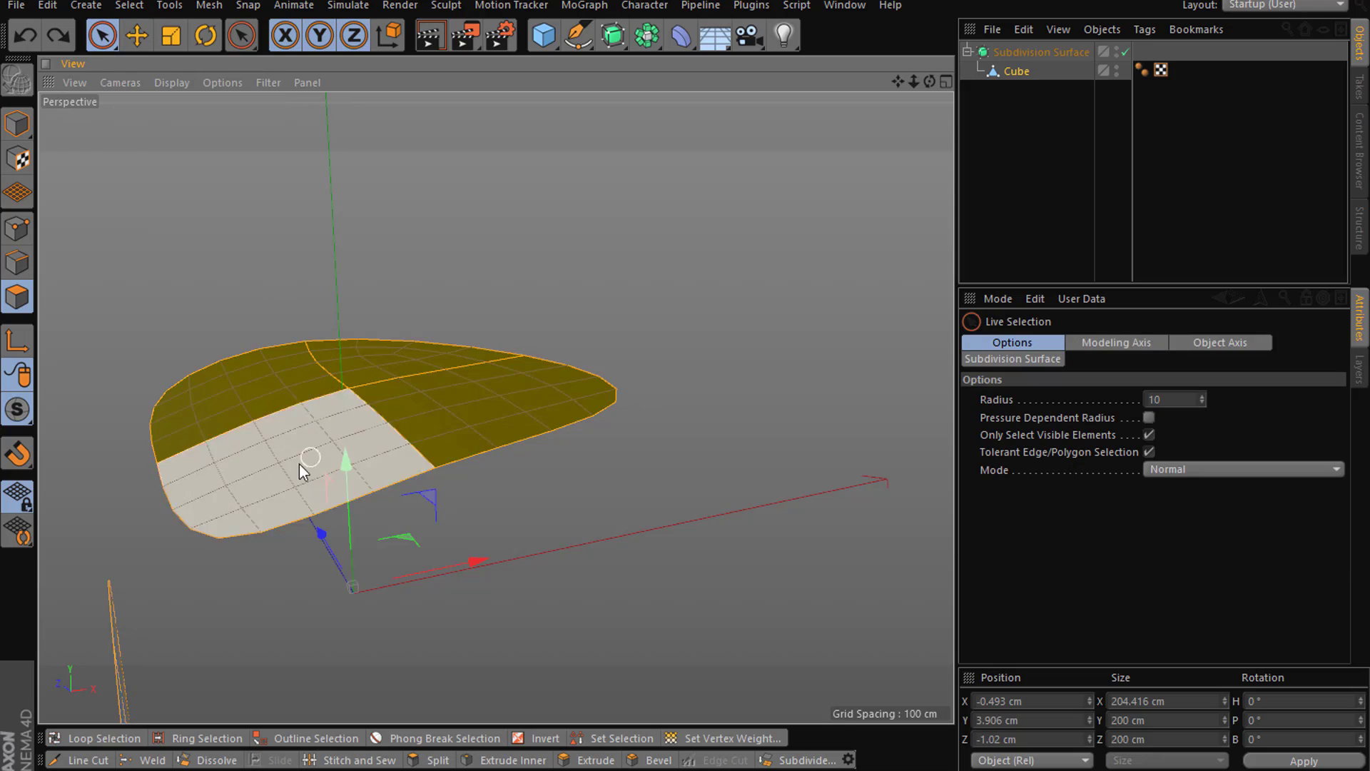
- Extrude the four polygons with 2 subdivisions and an offset of about 32.5 cm
right_click(635, 499)
click(714, 371)
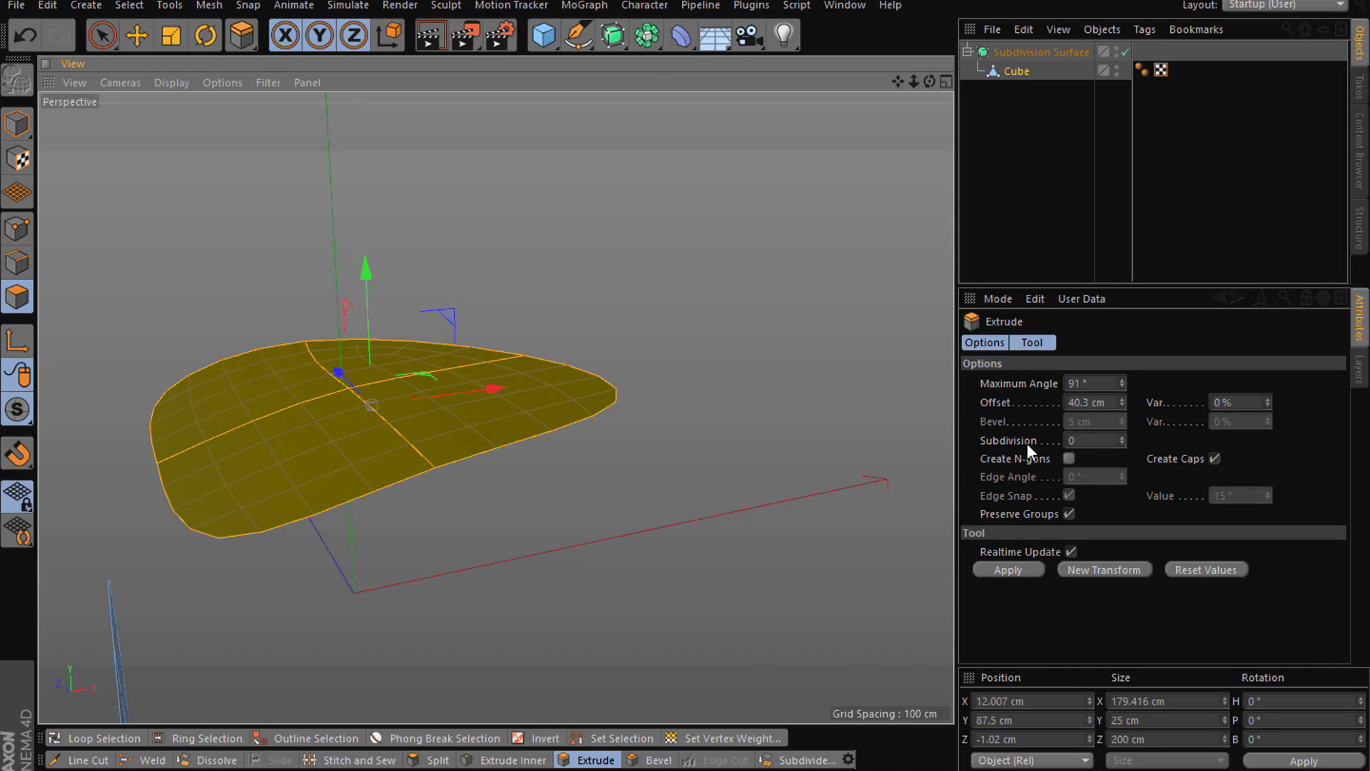
click(1123, 437)
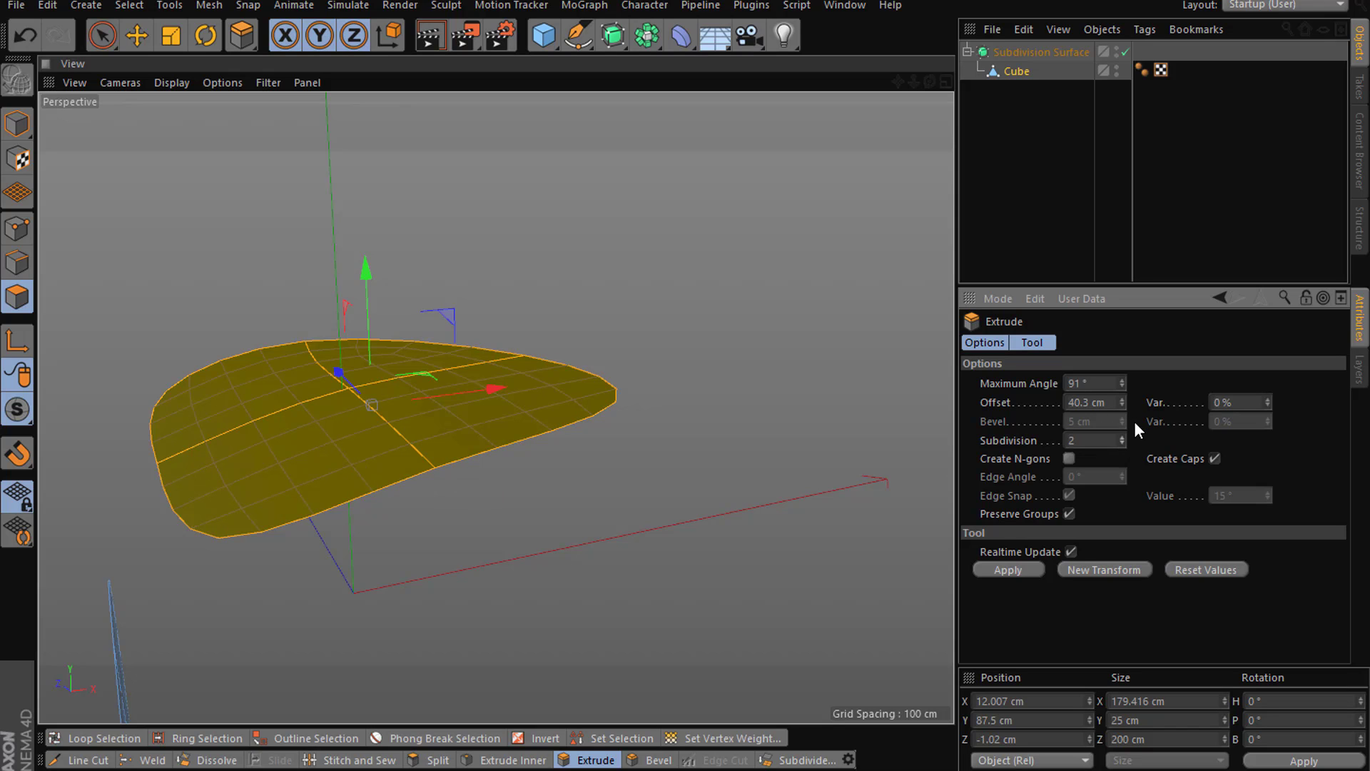
drag(299, 505, 317, 514)
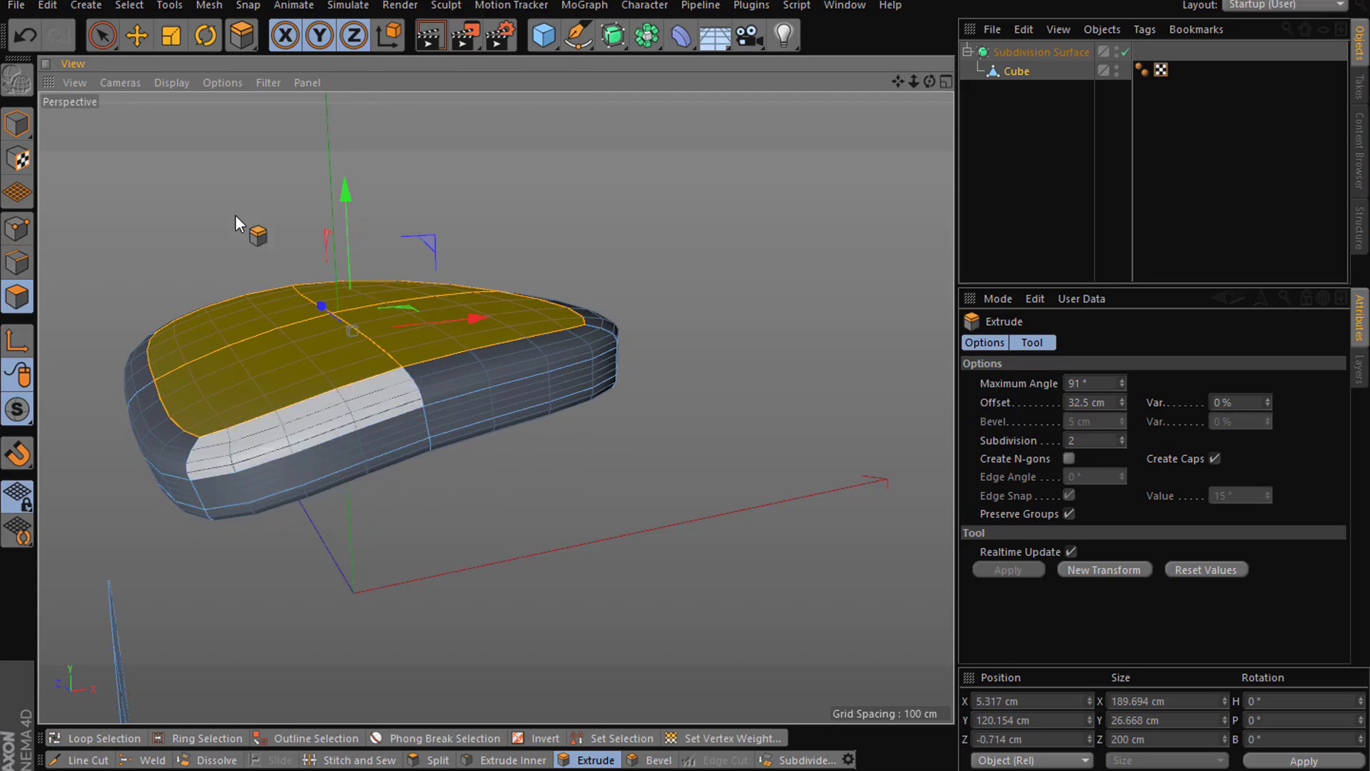
- In edge mode, select the upper of the edge loops running around the extruded side
click(139, 34)
click(17, 262)
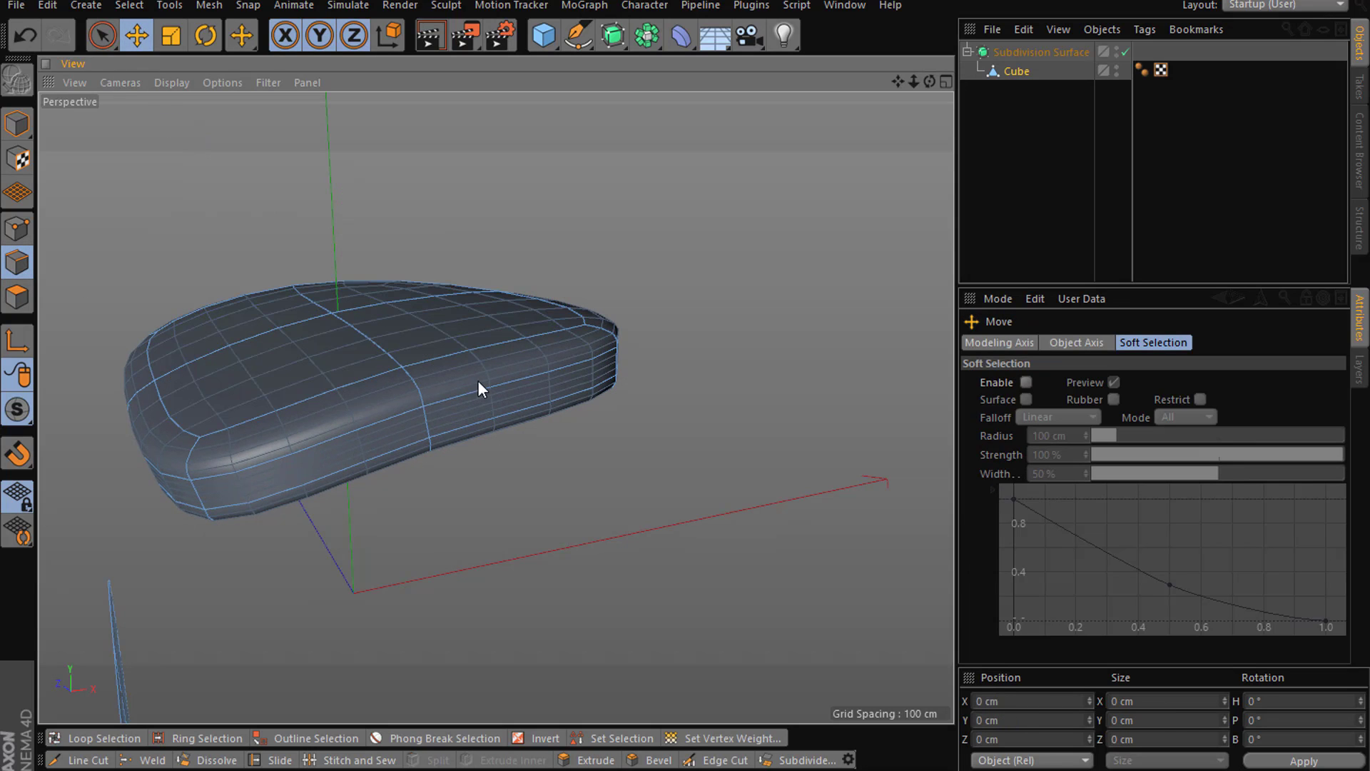
click(367, 421)
- Try sliding the selected edge loop up and down with the Slide tool, to about -8.3 cm, and undo the slides
right_click(585, 428)
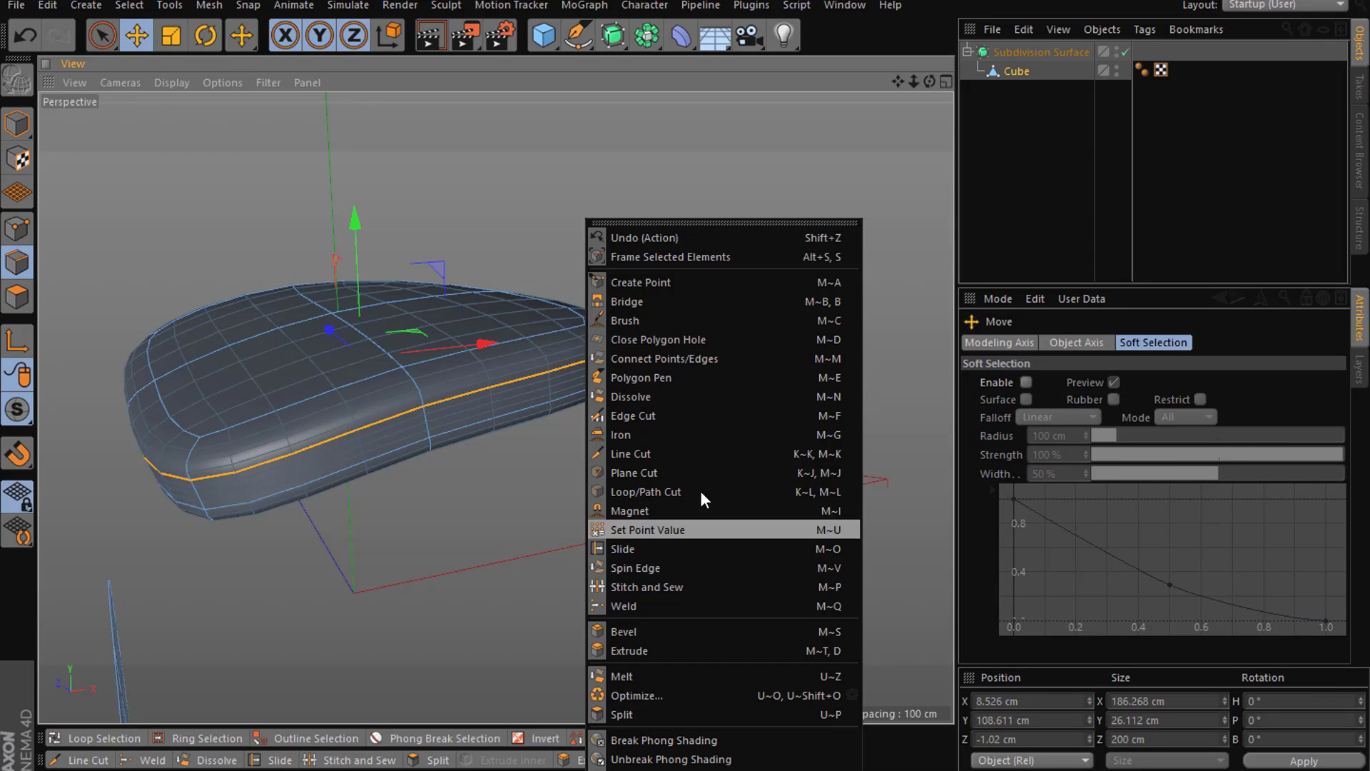
click(717, 555)
drag(384, 413, 283, 447)
drag(354, 407, 353, 397)
key(ctrl+z)
key(ctrl+z)
key(ctrl+z)
key(ctrl+z)
key(ctrl+z)
key(ctrl+z)
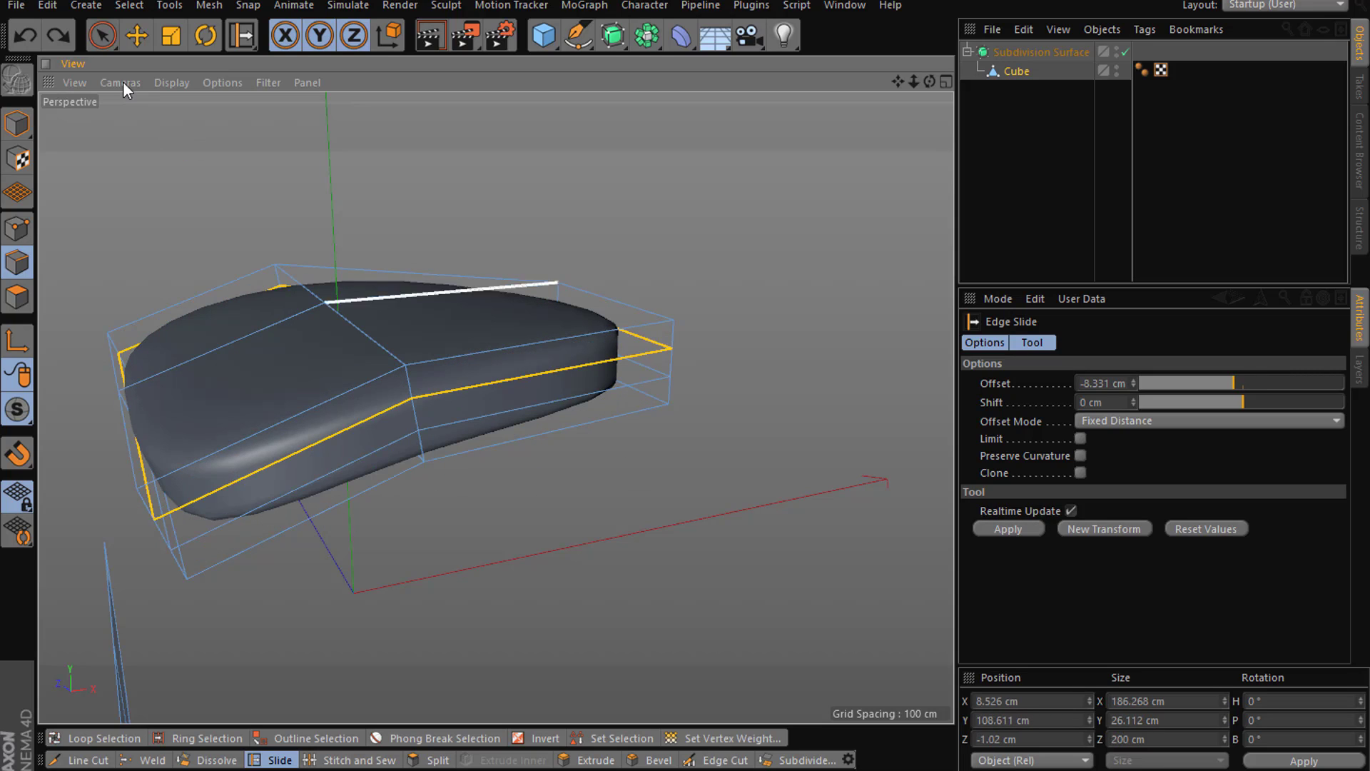
- In polygon mode, select the front top polygon with Live Selection and take the cube out of the Subdivision Surface
click(102, 35)
click(17, 297)
click(282, 368)
right_click(807, 475)
key(Escape)
drag(1015, 72, 1027, 171)
- Try Extrude Inner on the selected polygon with offsets of about 17.4 cm and 14.6 cm, undoing each
right_click(725, 341)
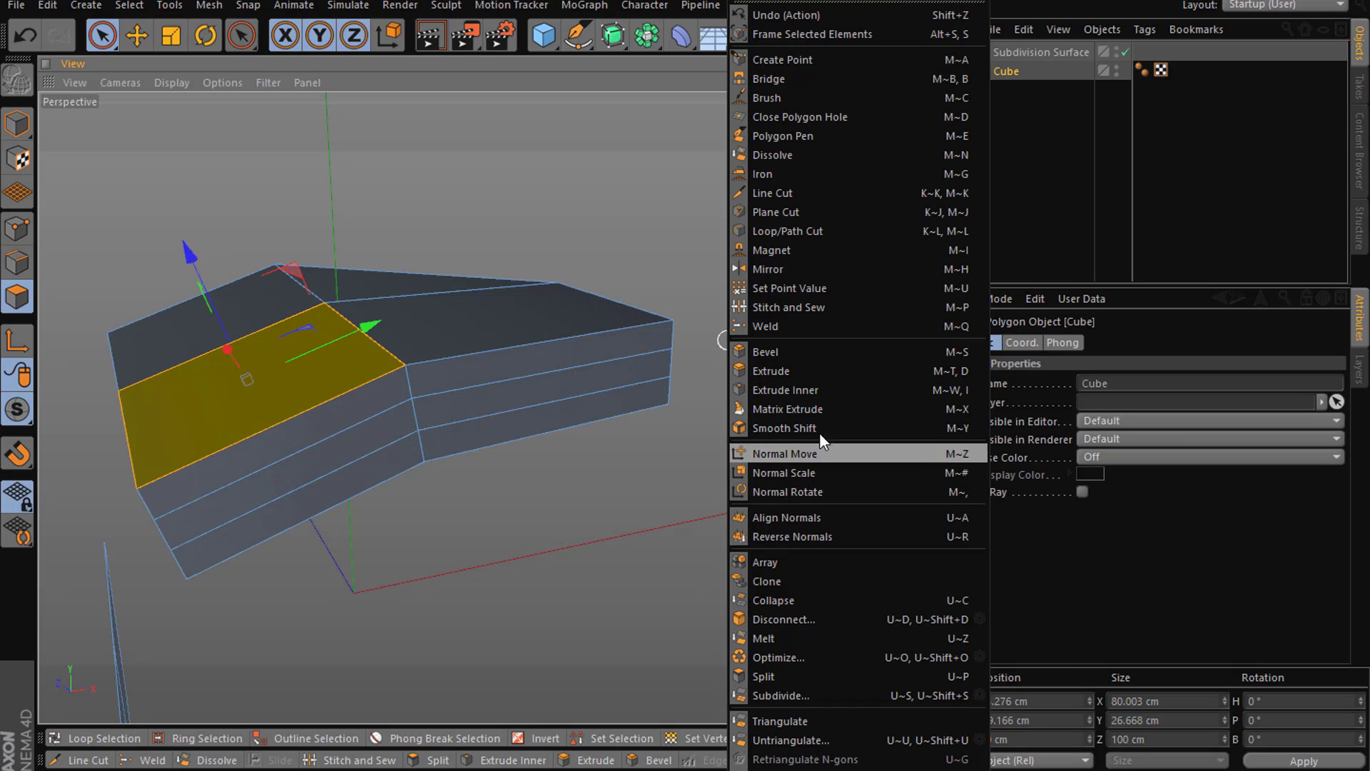
click(828, 390)
alt+drag(330, 446, 499, 456)
drag(896, 84, 1174, 61)
drag(486, 464, 391, 464)
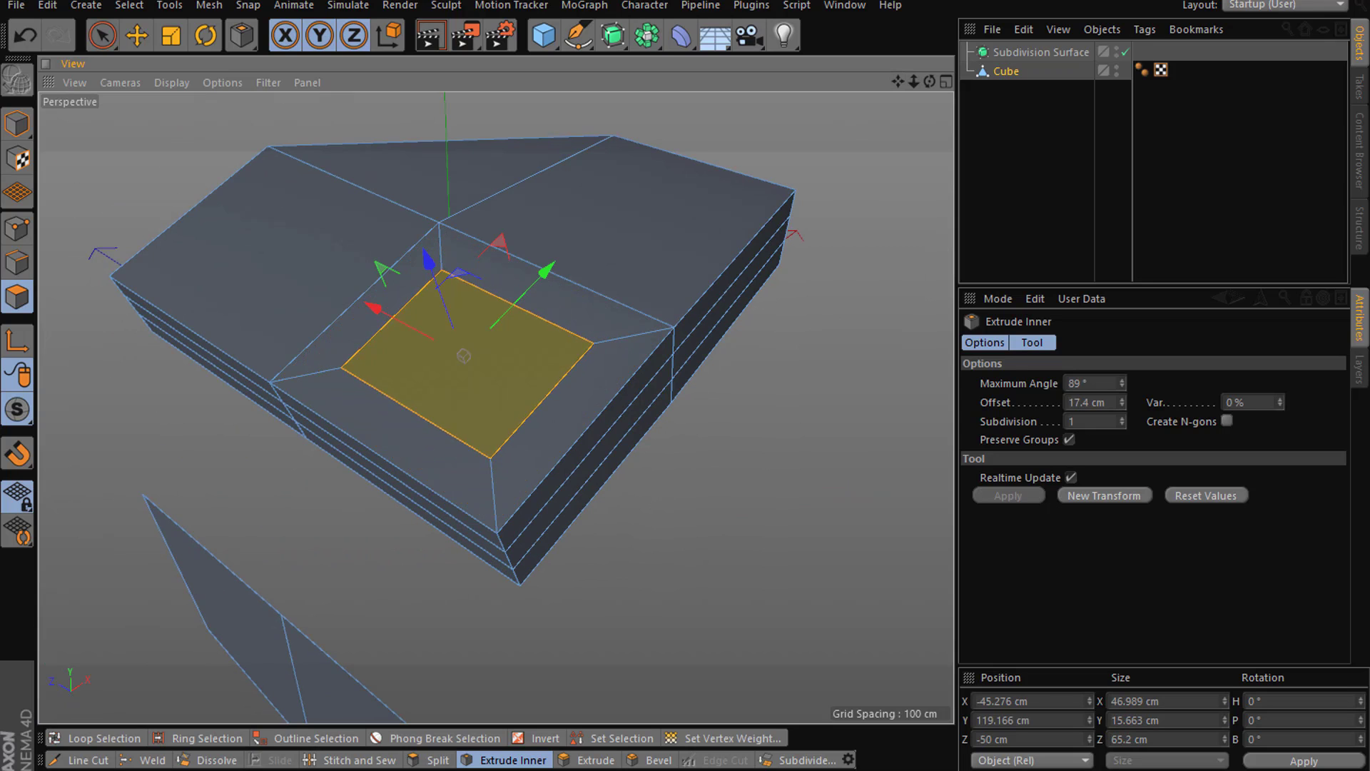
key(ctrl+z)
drag(546, 372, 471, 372)
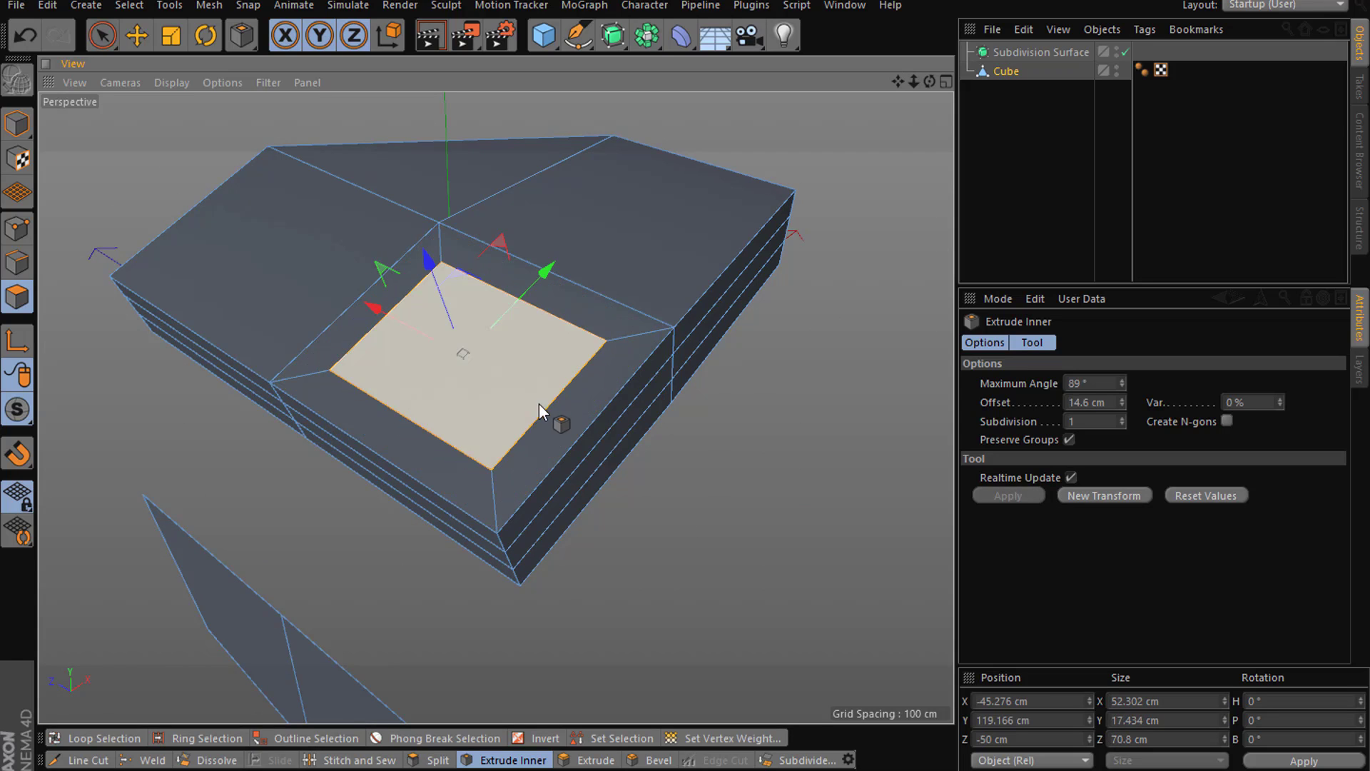
key(ctrl+z)
- Inset the selected polygon twice with Extrude Inner, using an offset of about 16.7 cm for the second inset
drag(594, 392, 548, 392)
drag(620, 338, 506, 278)
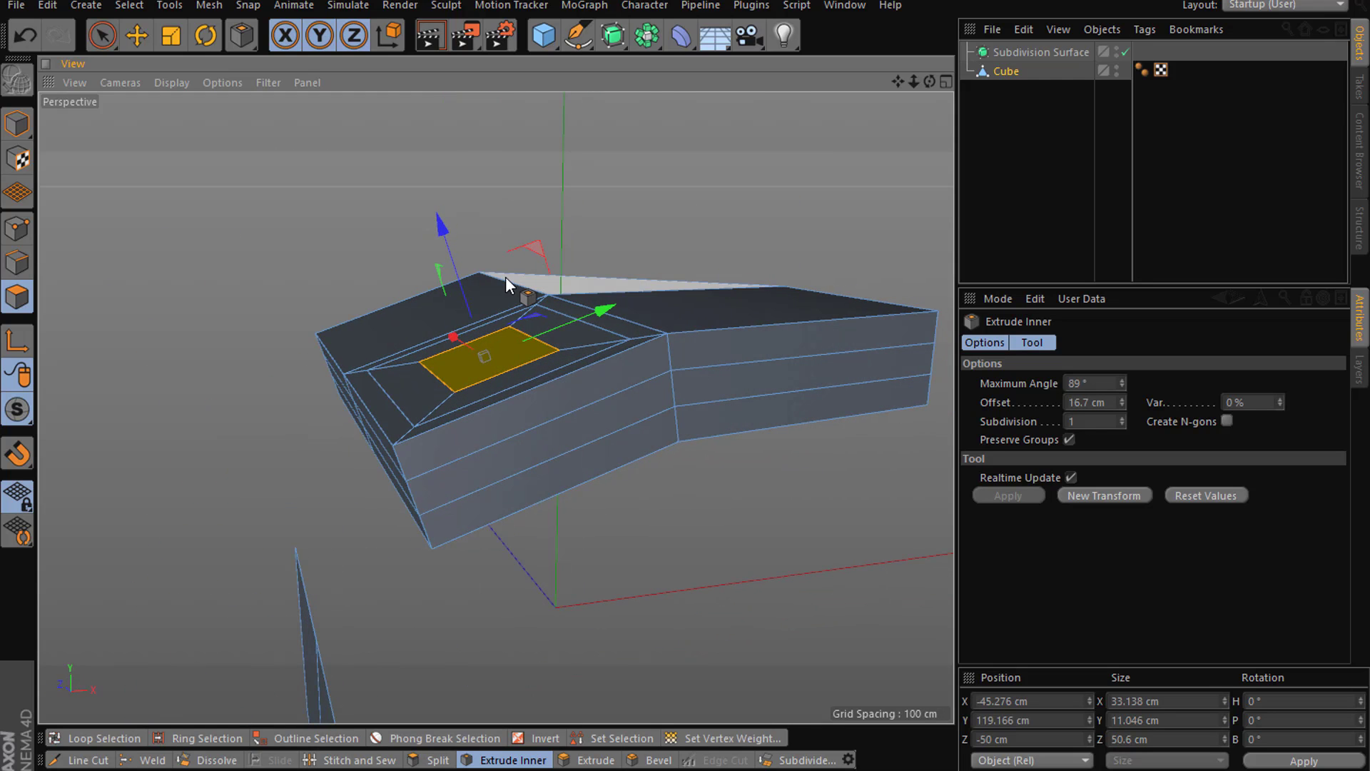
right_click(412, 389)
click(450, 367)
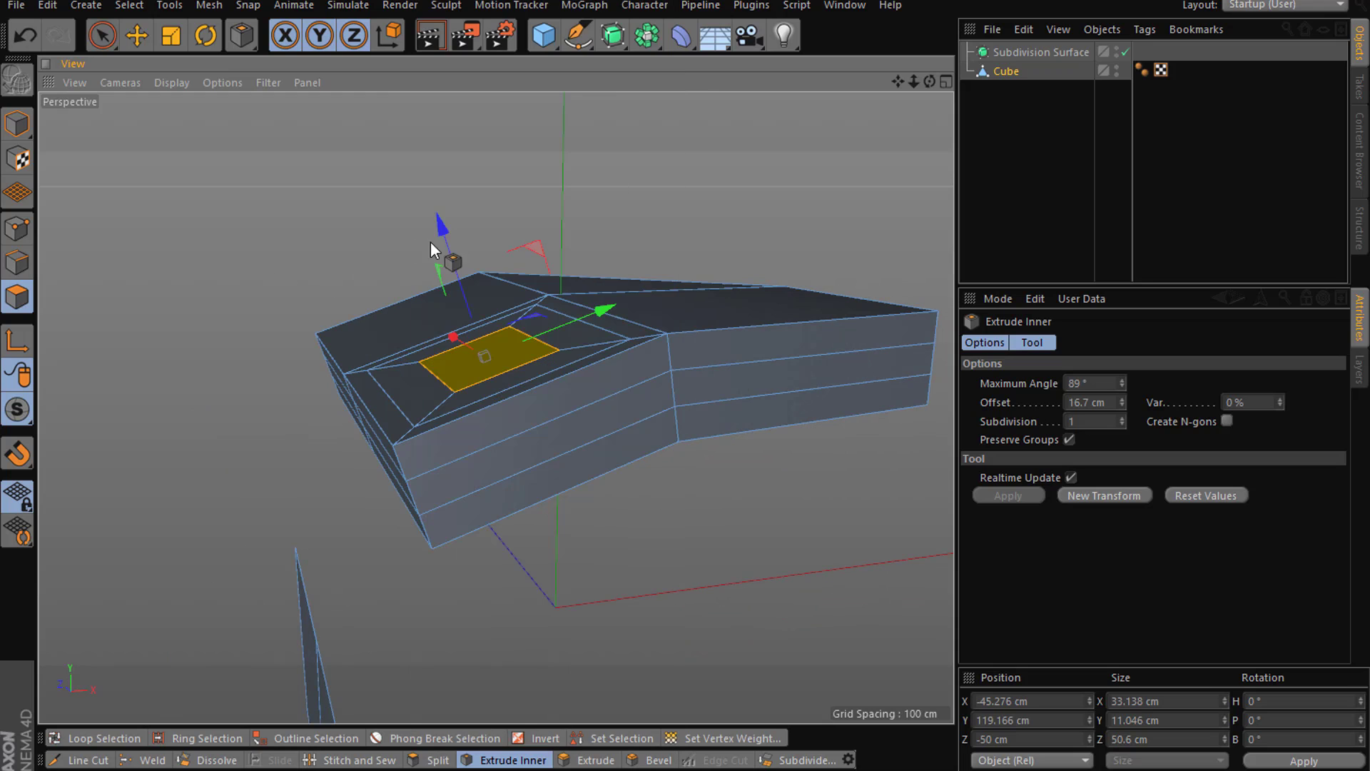
- Extrude the inner polygon along its normal into a tall block directly with the axis handle
ctrl+drag(443, 230, 402, 107)
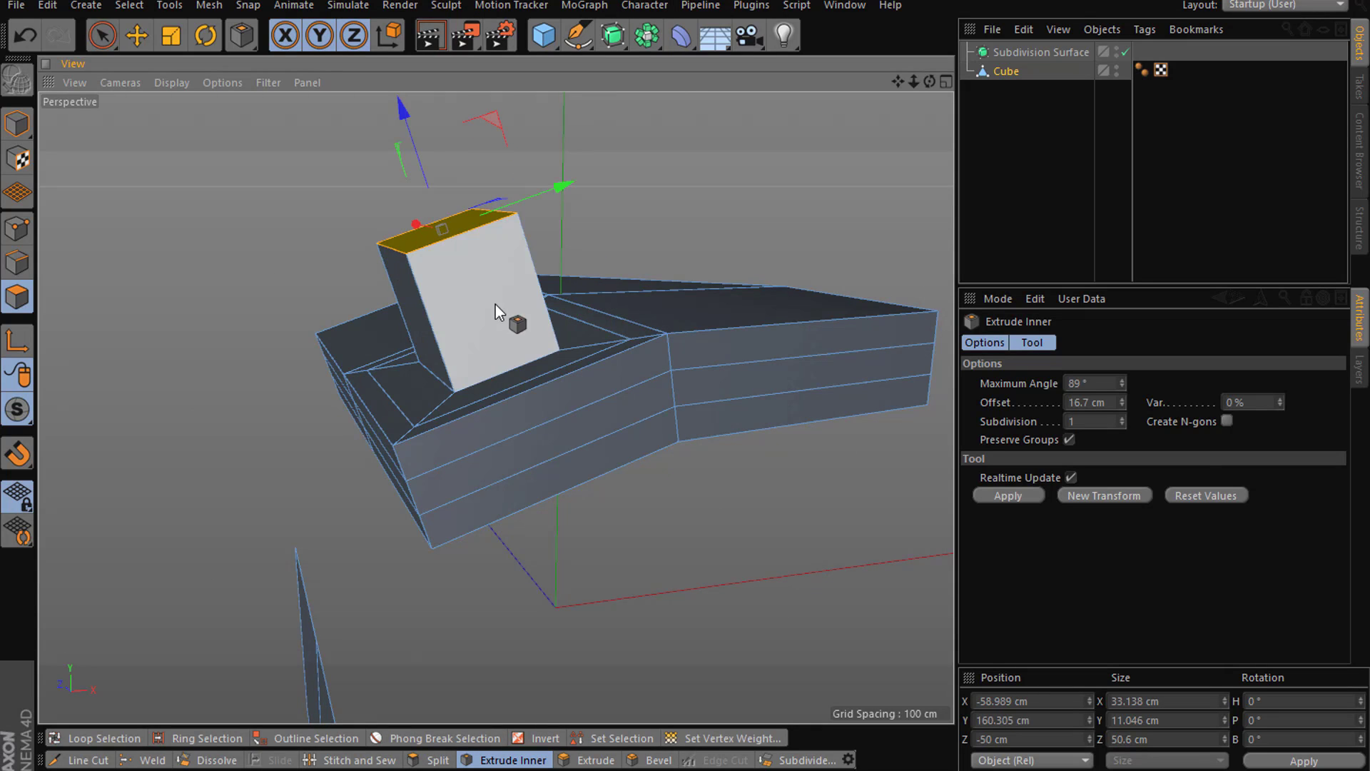
alt+drag(305, 290, 442, 276)
drag(720, 473, 724, 285)
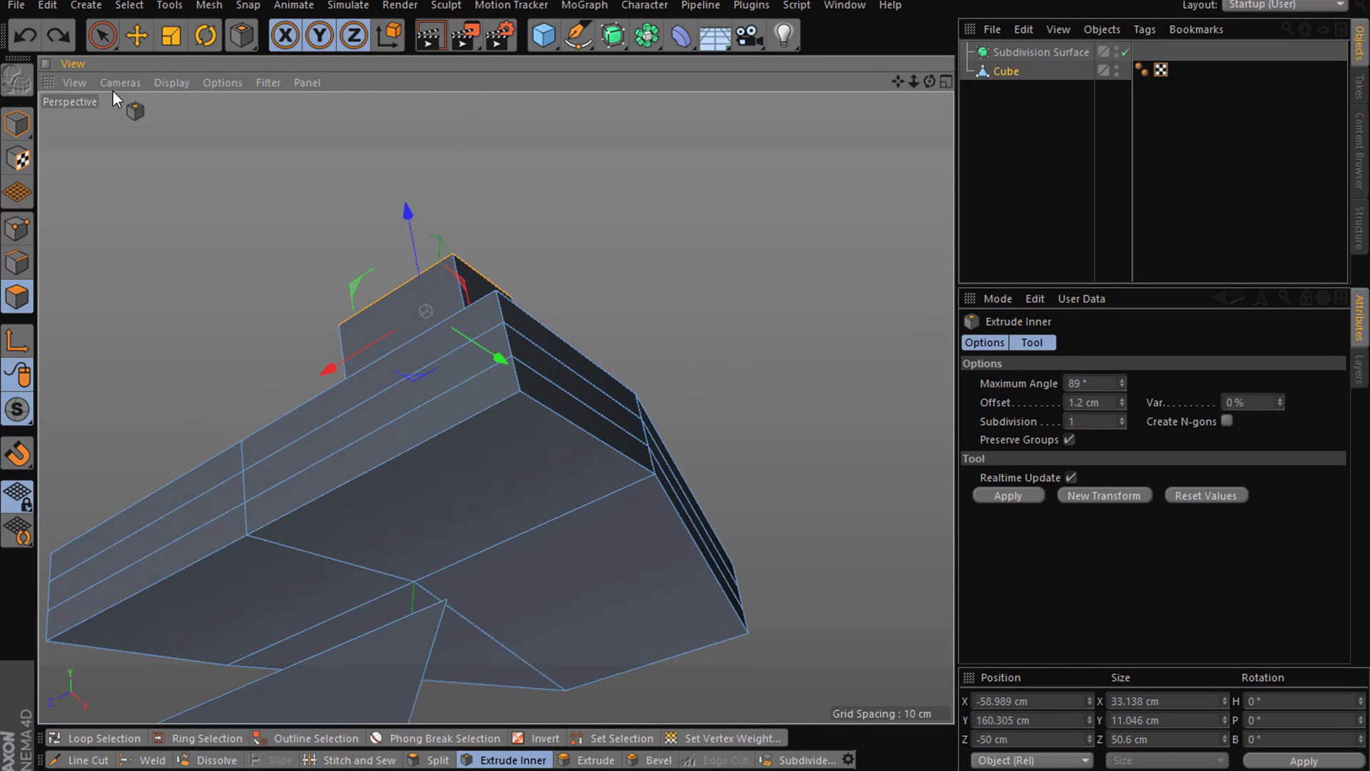
- Select the underside polygon beneath the block with Live Selection and delete it
drag(102, 34, 154, 59)
click(154, 60)
click(502, 486)
key(Delete)
alt+drag(757, 508, 716, 606)
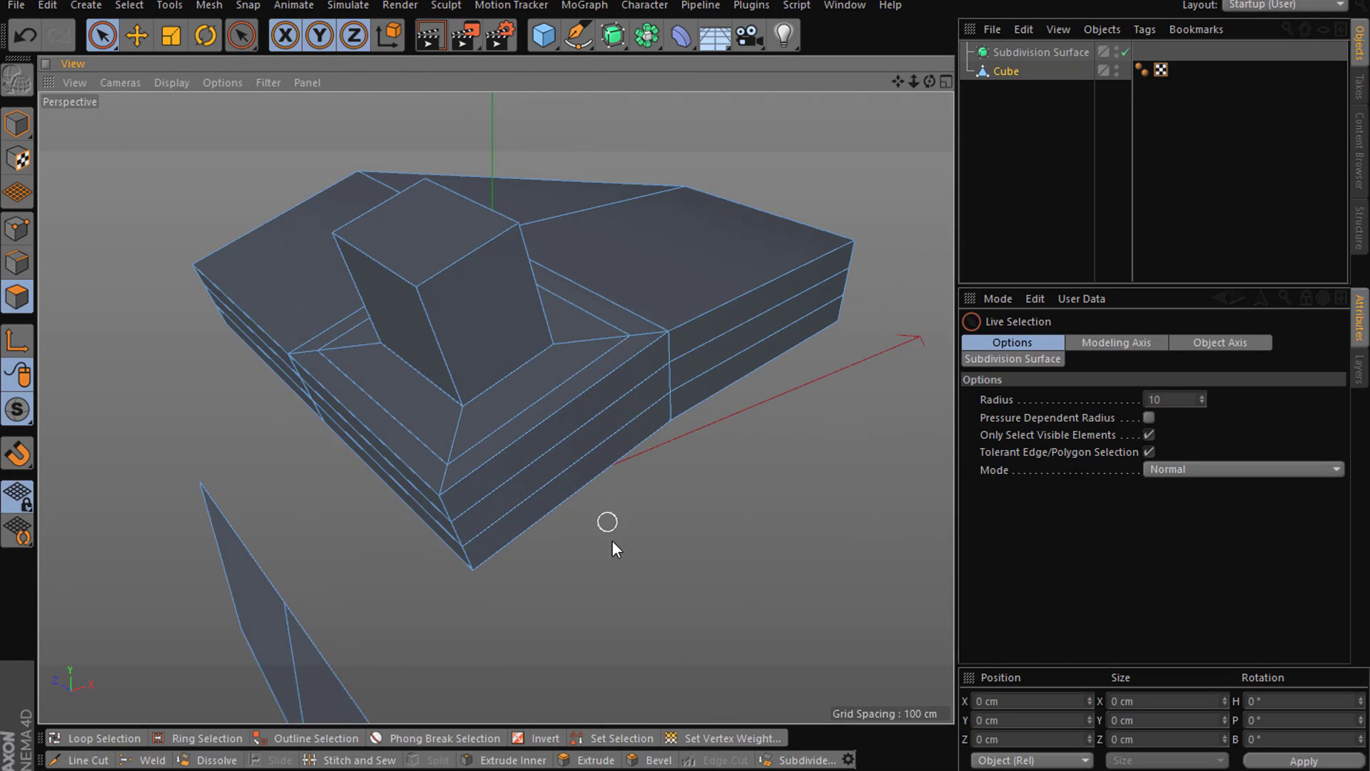
scroll(610, 539, down, 2)
right_click(674, 538)
click(368, 238)
click(478, 302)
right_click(478, 302)
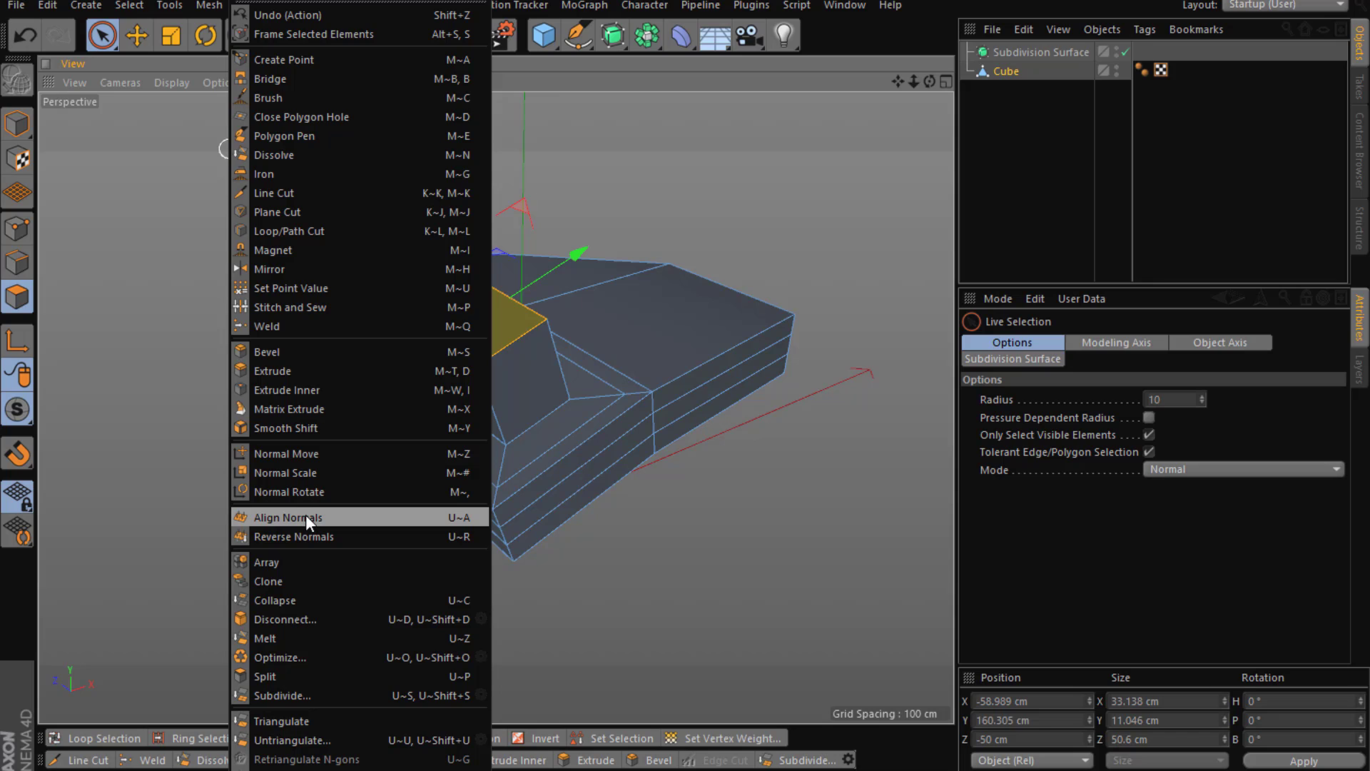
click(190, 470)
right_click(300, 432)
click(168, 139)
- Select the large top polygon beside the block and reverse its normals
click(775, 291)
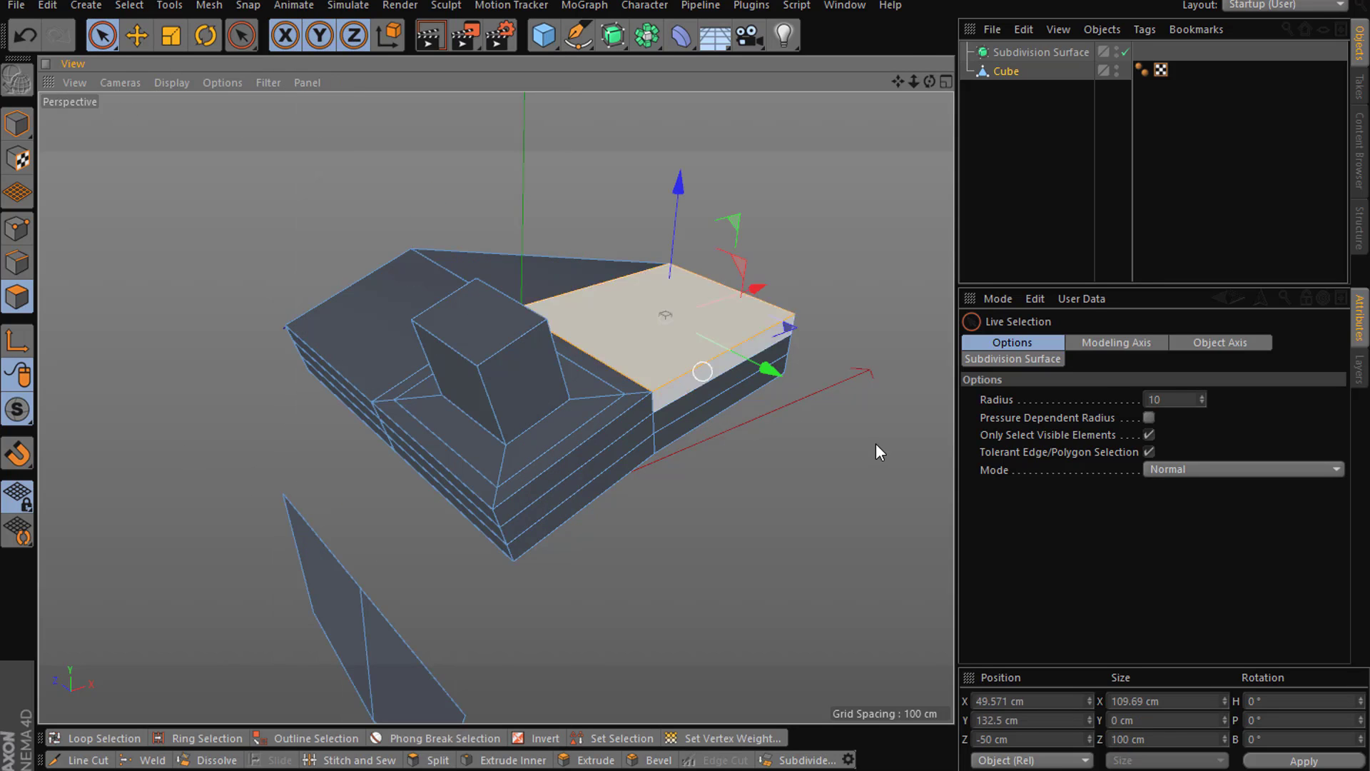
right_click(869, 444)
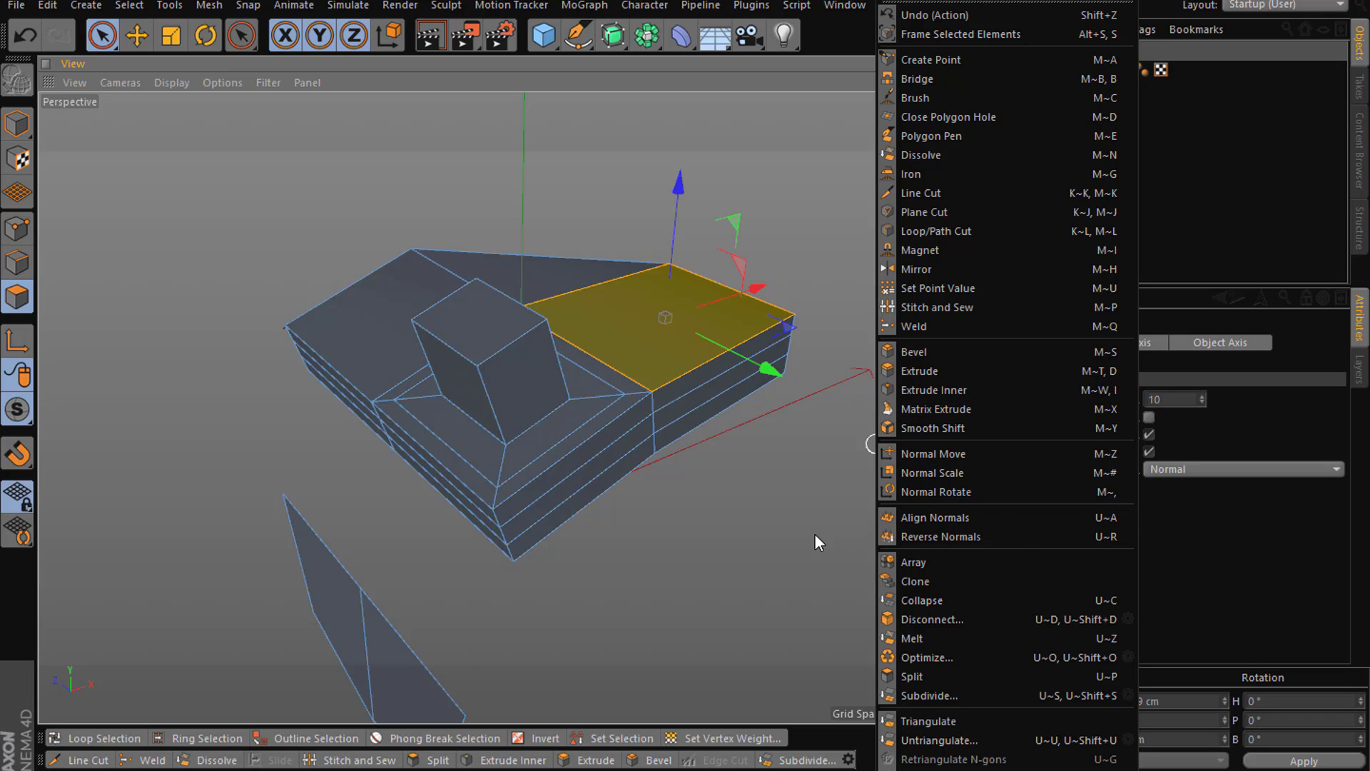
click(1022, 538)
click(779, 492)
alt+drag(774, 490, 743, 410)
click(743, 410)
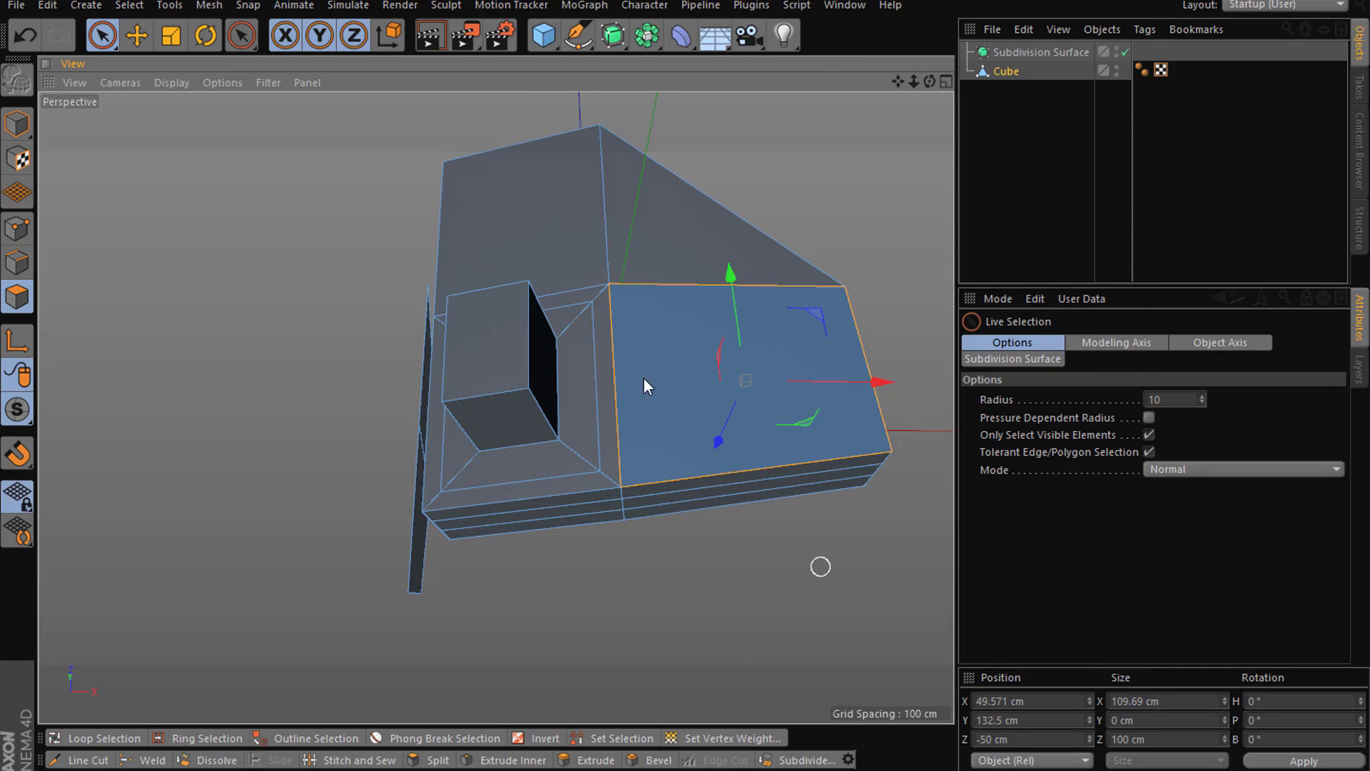
- Select the body's polygons, put the cube back under the Subdivision Surface, and deselect it to examine the smoothed shading
key(ctrl+a)
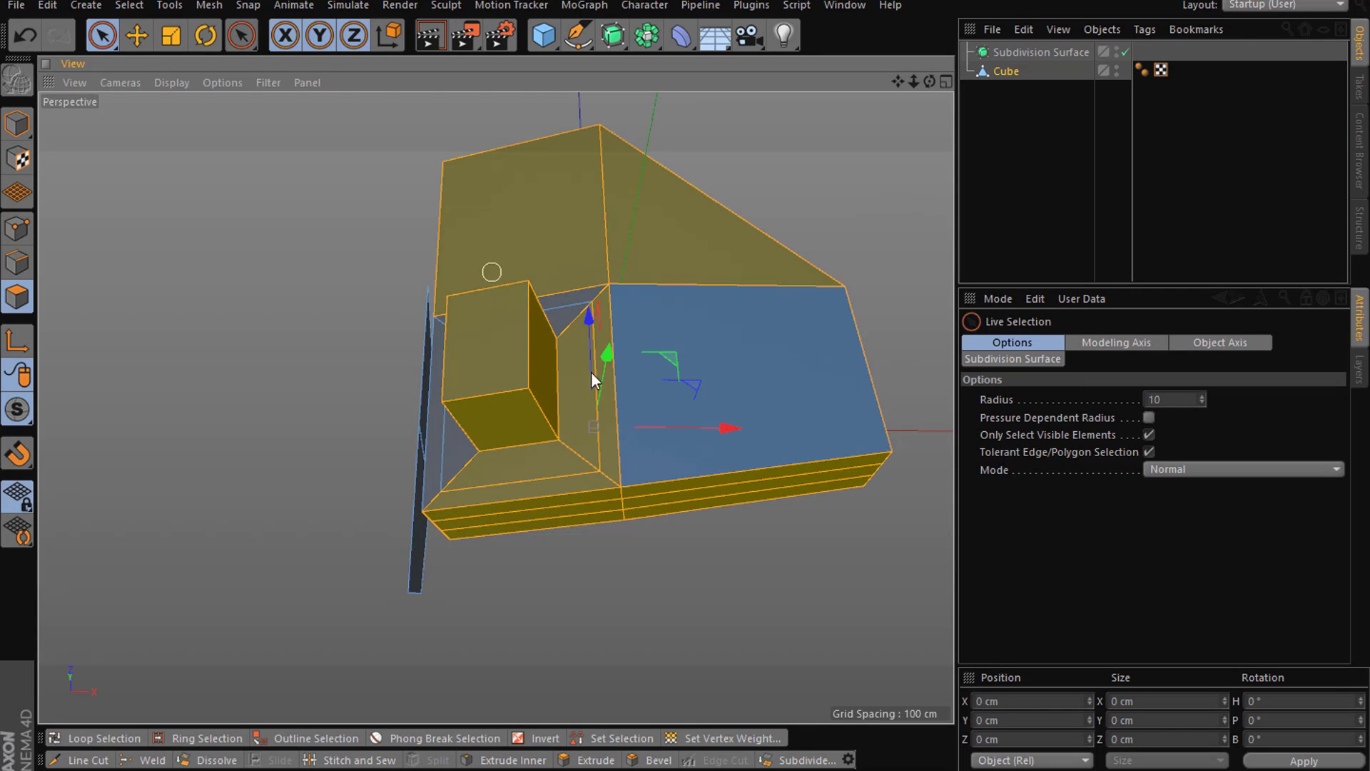
drag(1007, 72, 1011, 53)
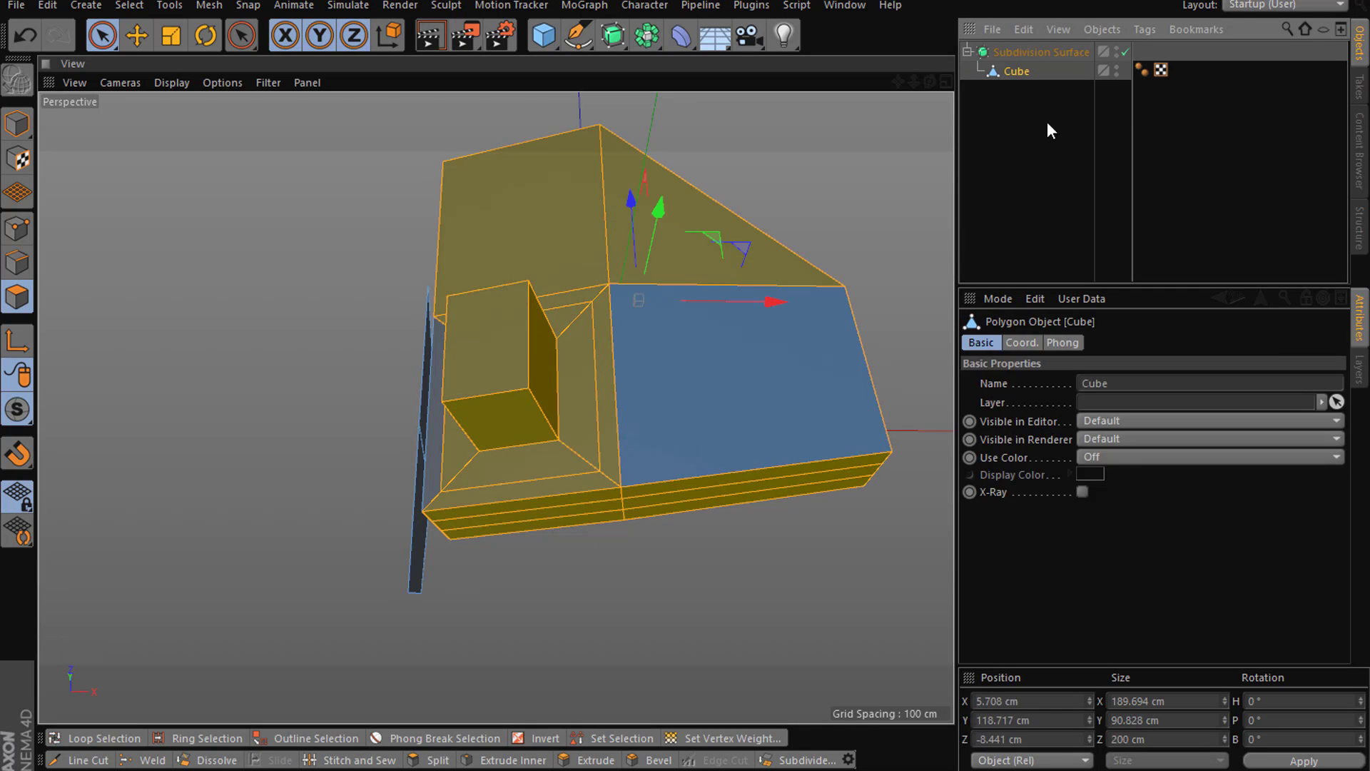
click(1018, 136)
alt+drag(880, 389, 366, 413)
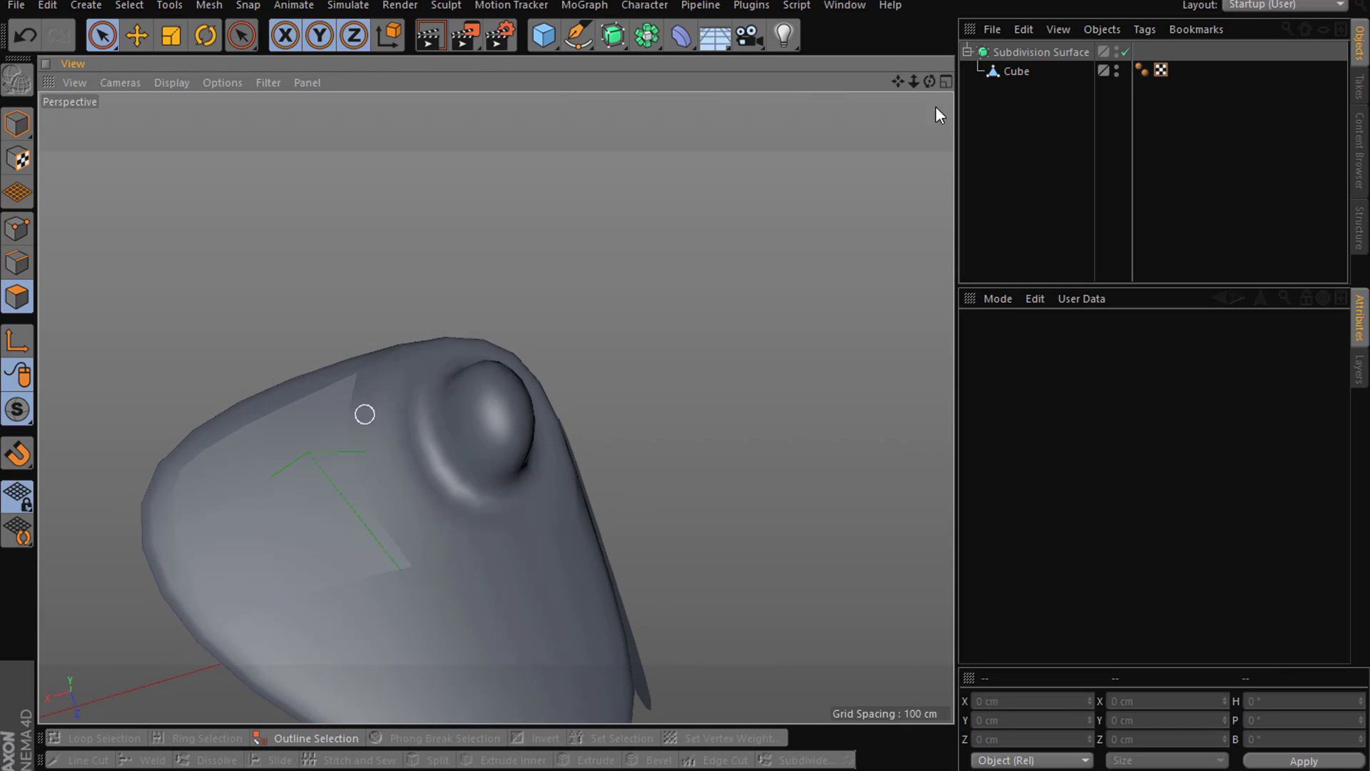
- Reselect the cube and select the polygon with the reversed normal on its smoothed surface
click(1020, 69)
alt+drag(521, 281, 835, 283)
click(834, 277)
click(693, 380)
click(686, 267)
click(570, 268)
click(596, 385)
click(771, 398)
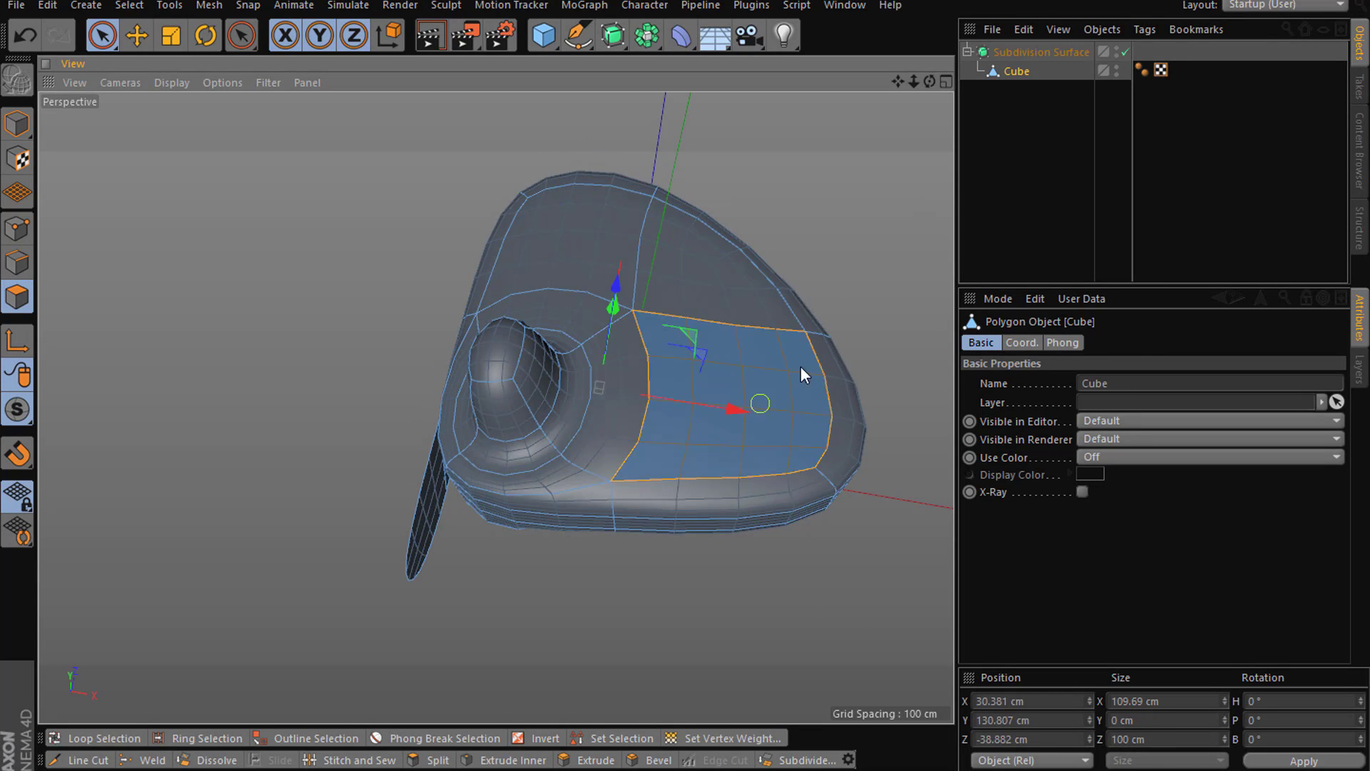
- Reselect the smoothed polygon with reversed normals, try correcting its direction, and undo the attempt
alt+drag(897, 376, 879, 511)
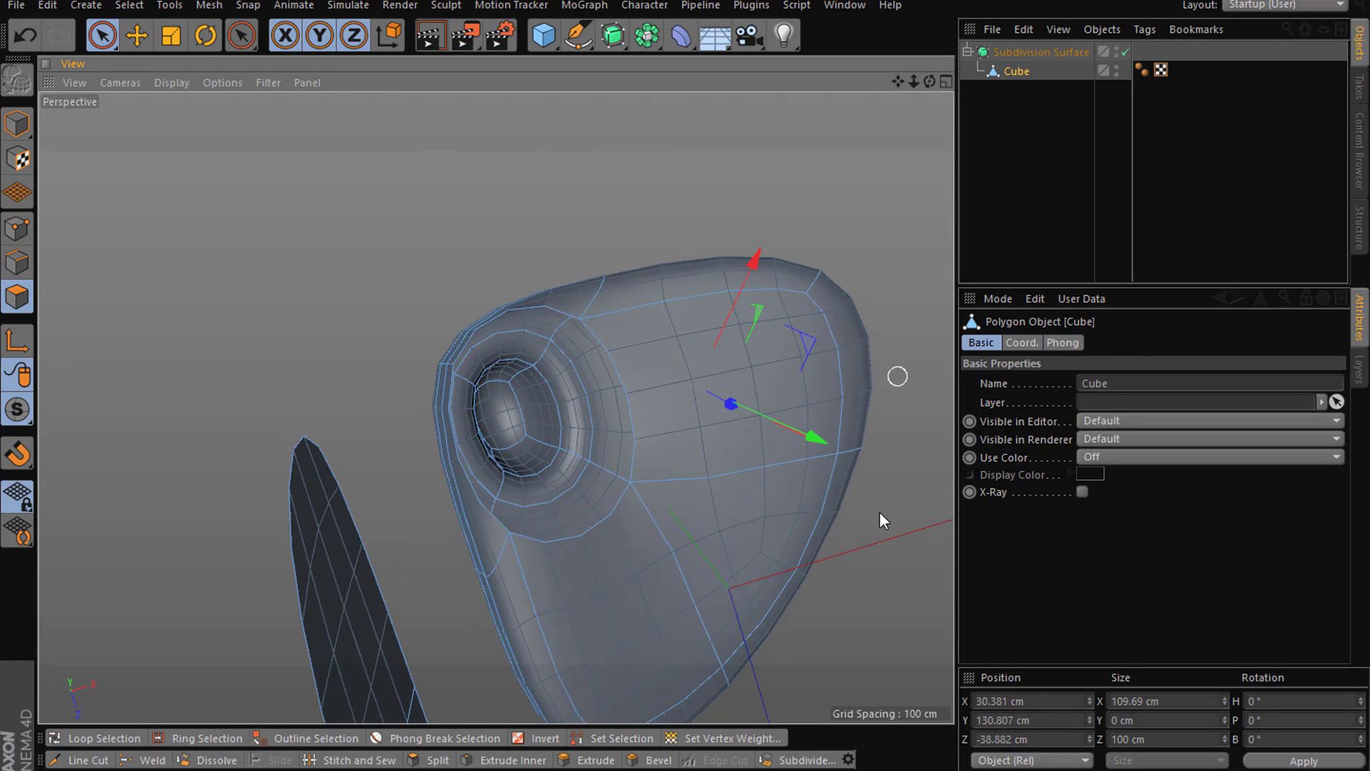
click(724, 508)
key(Delete)
click(733, 385)
alt+drag(923, 546, 788, 391)
click(743, 425)
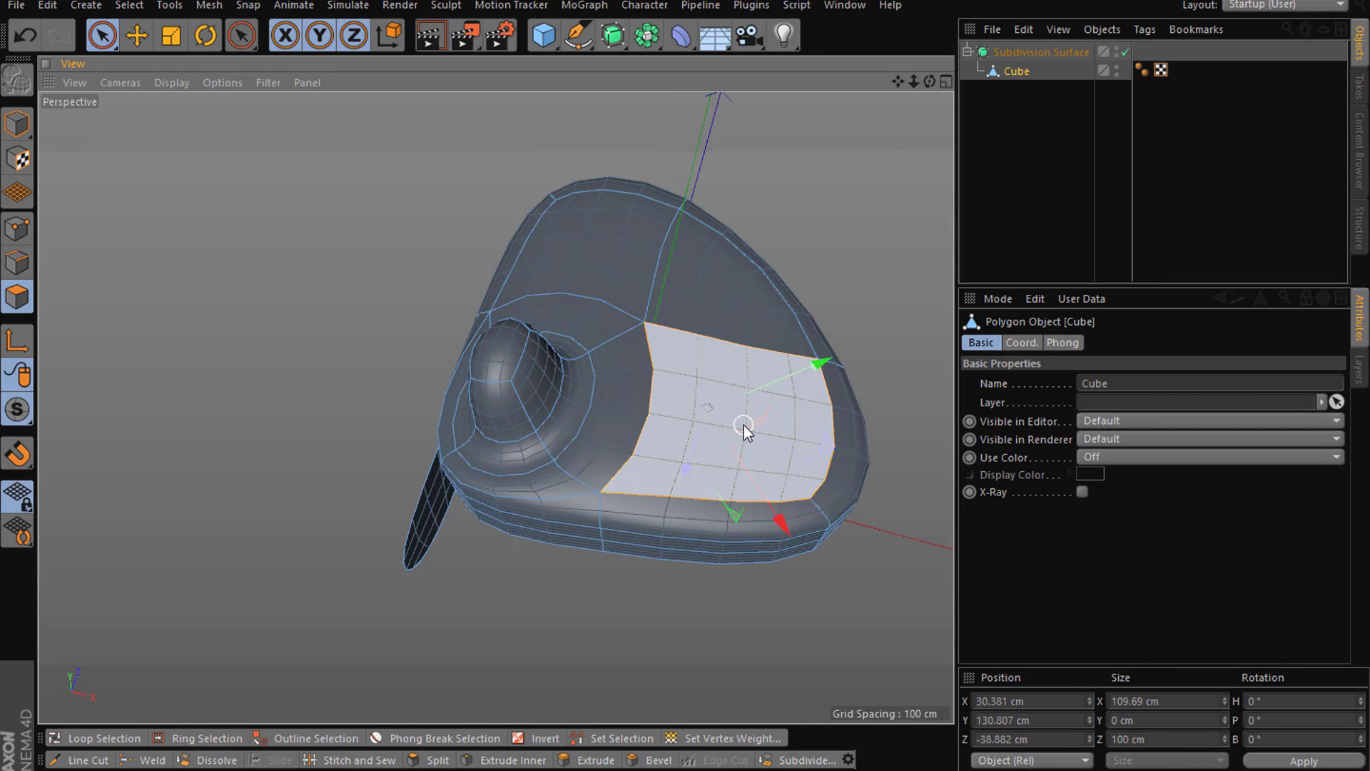
right_click(187, 414)
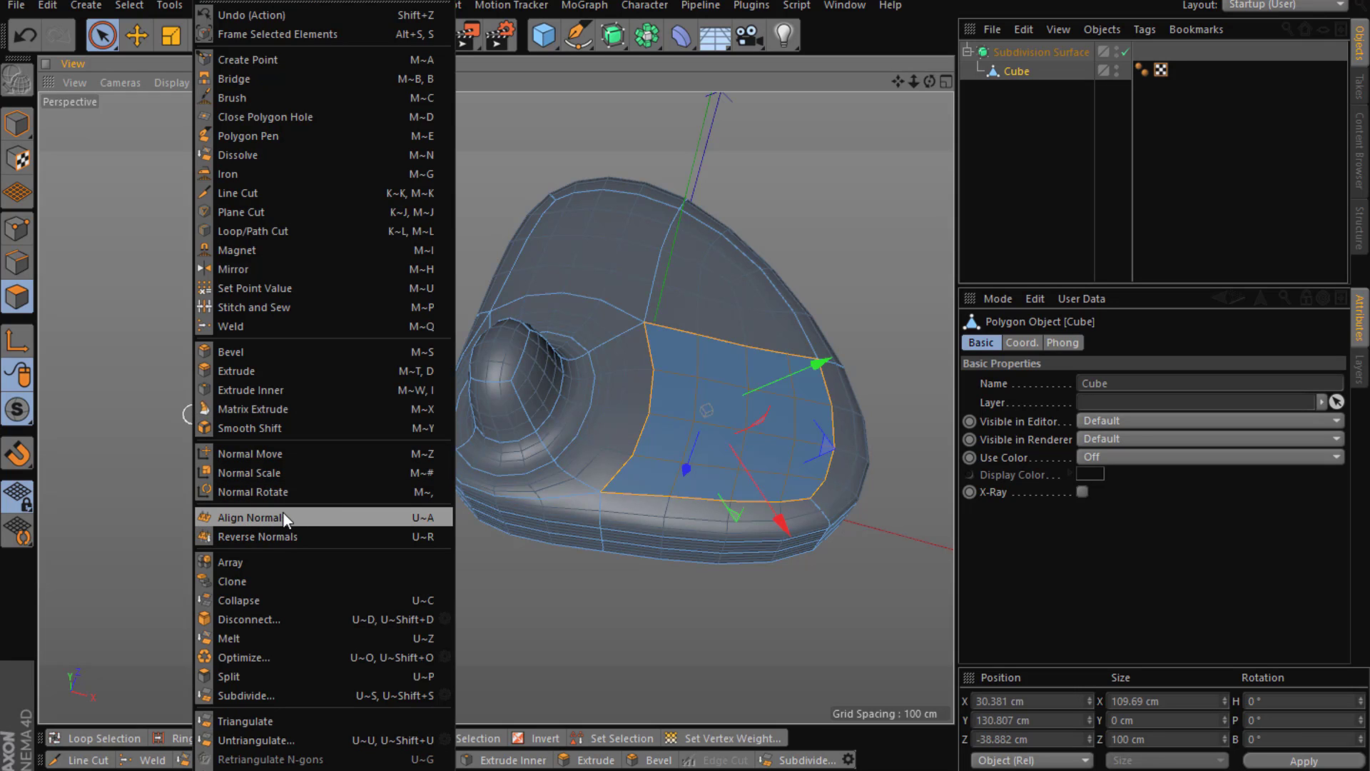
click(280, 531)
key(ctrl+z)
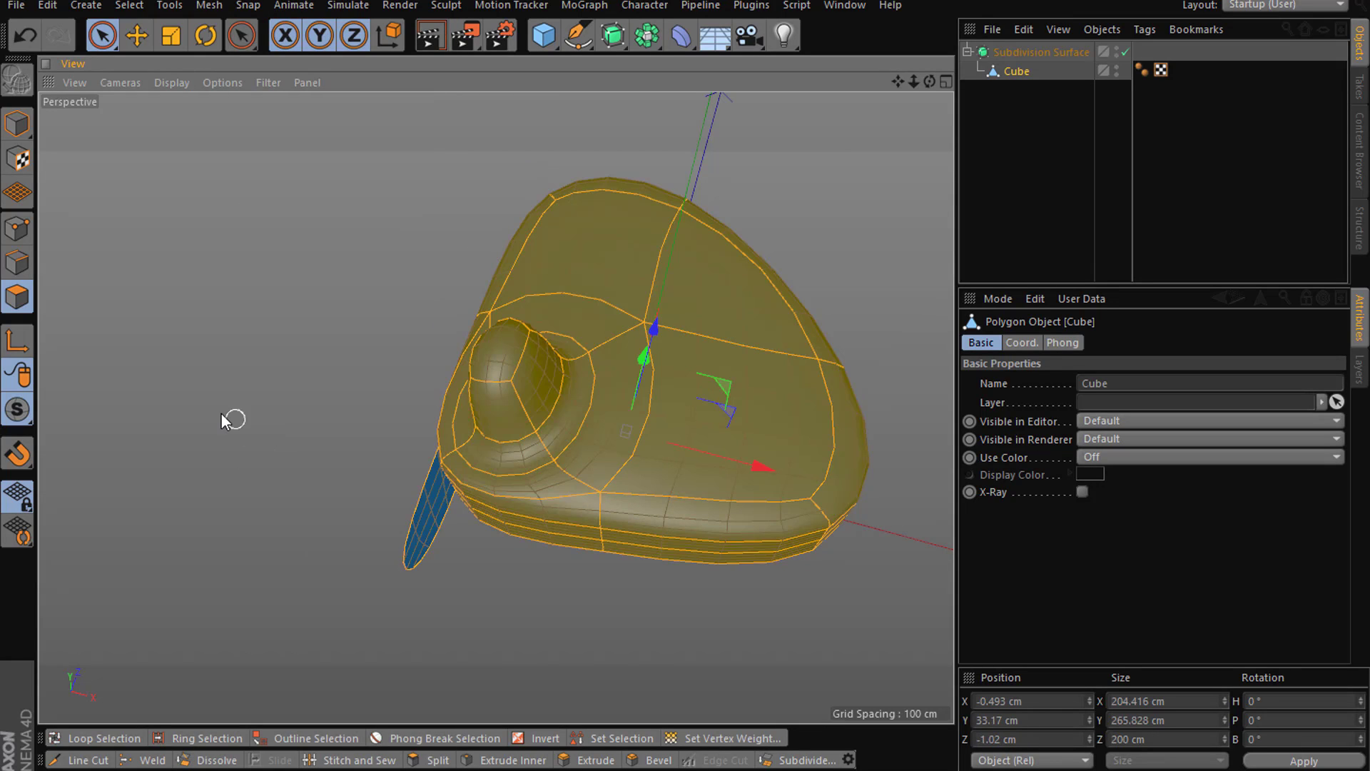
key(ctrl+y)
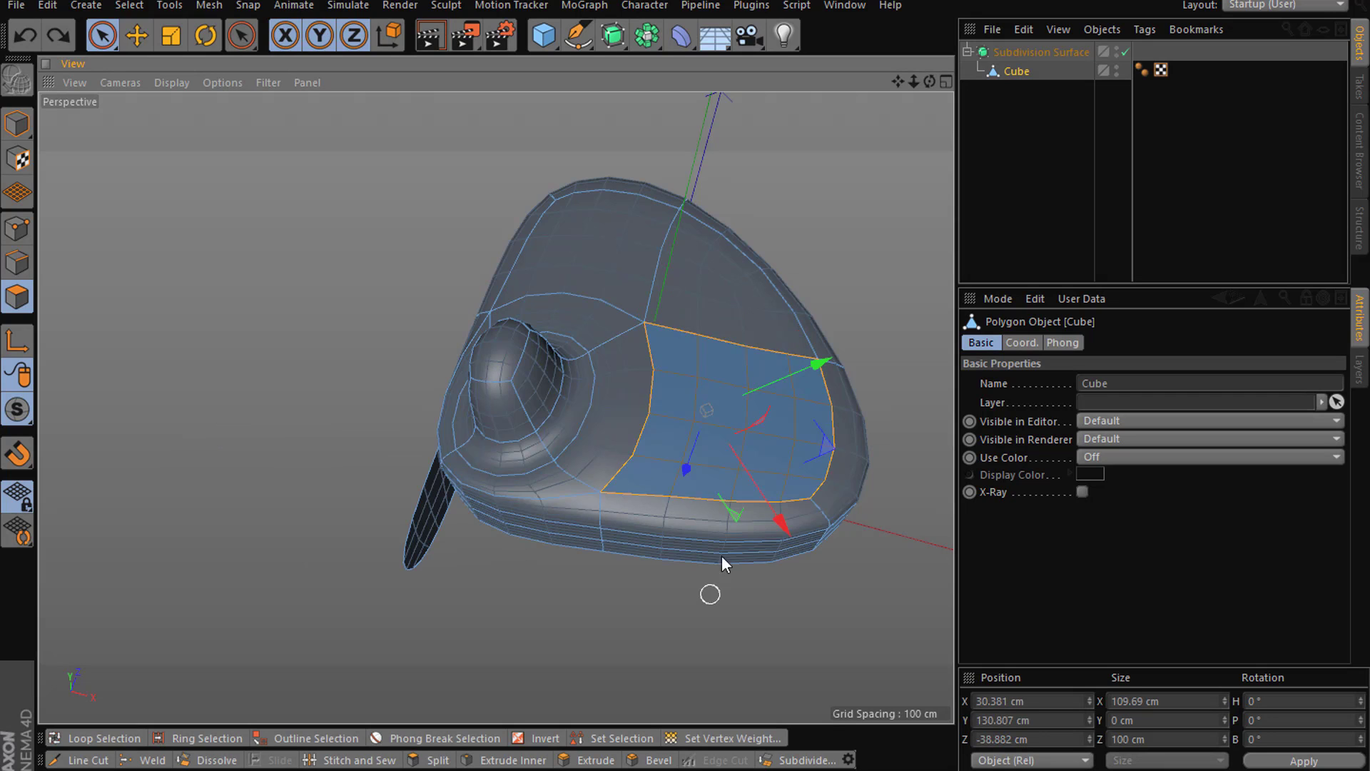
- Select the lower polygon on the front side of the smoothed body and reverse its normals
alt+drag(718, 566, 710, 507)
click(704, 507)
right_click(684, 598)
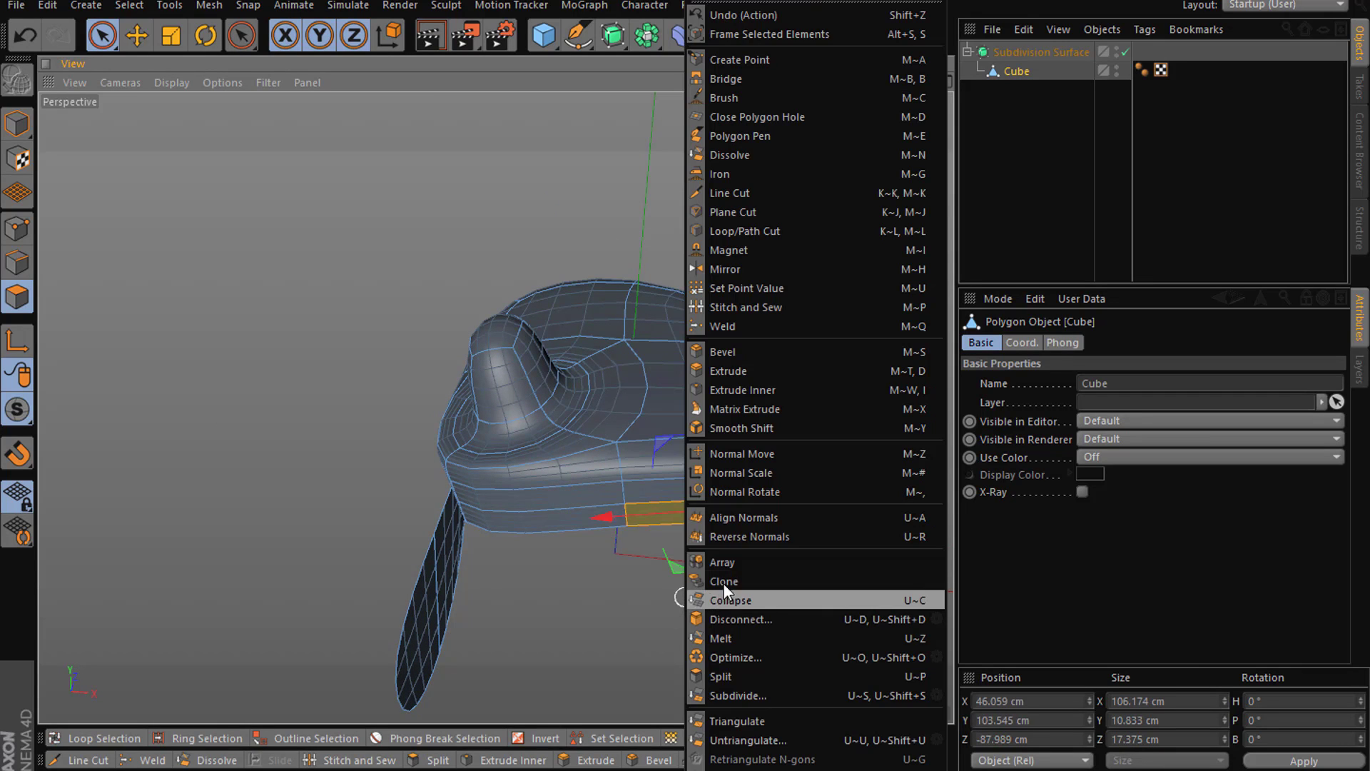
click(751, 533)
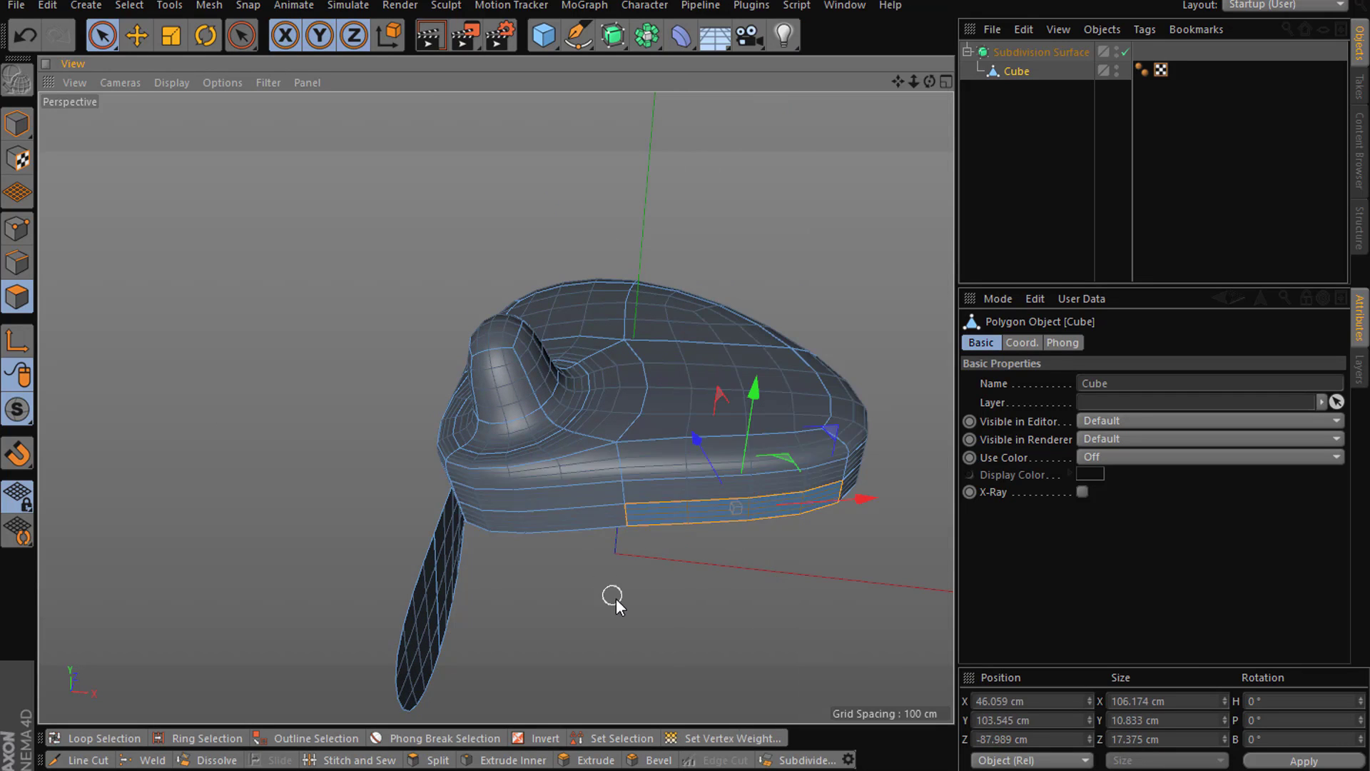
- Select all polygons of the cube and align their normals
key(ctrl+a)
right_click(270, 405)
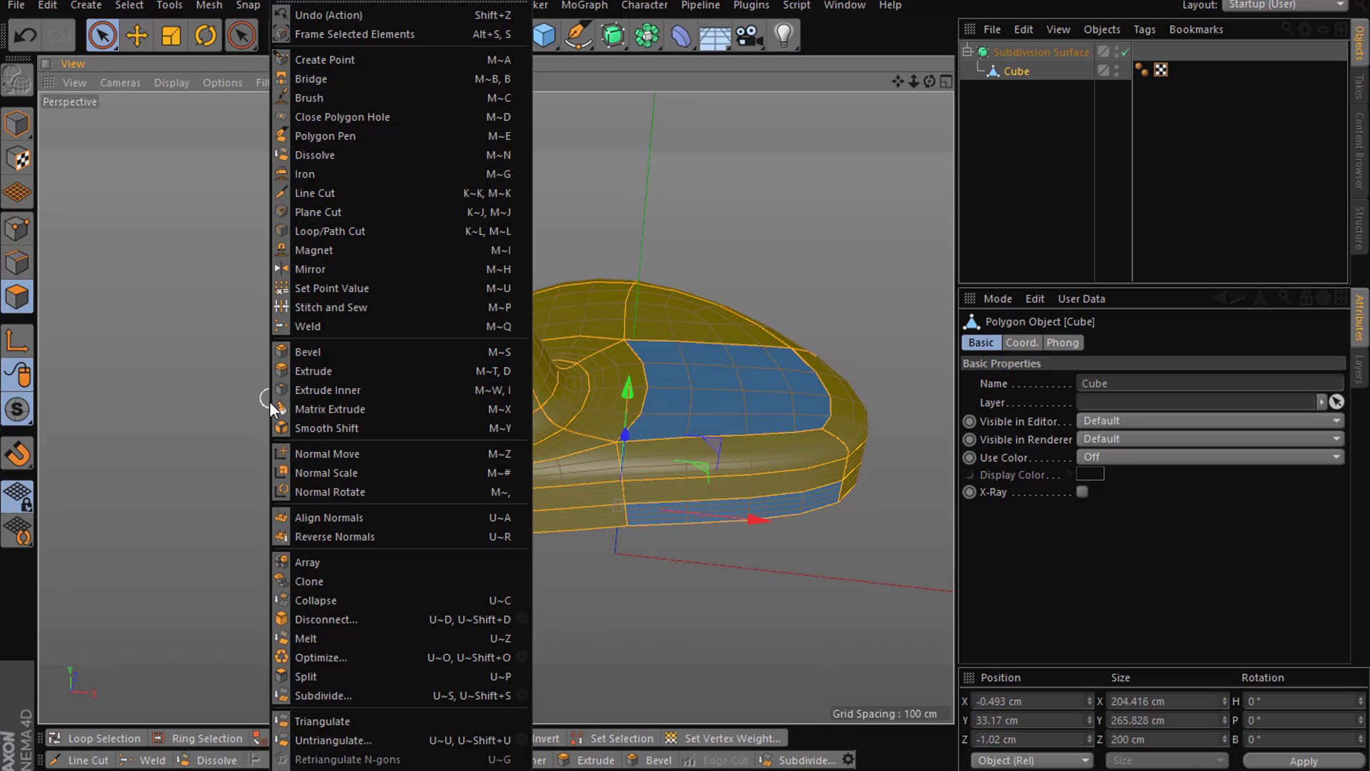
click(383, 515)
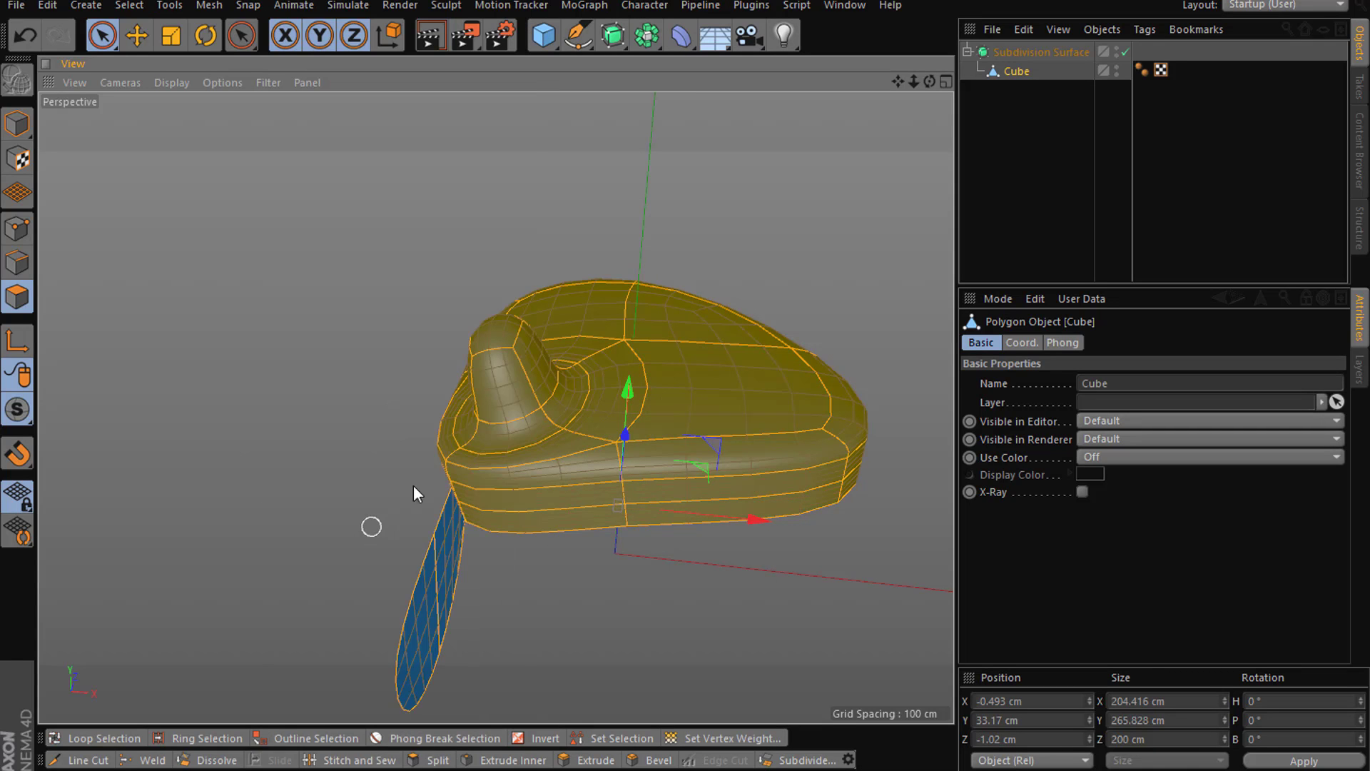
alt+drag(761, 571, 725, 361)
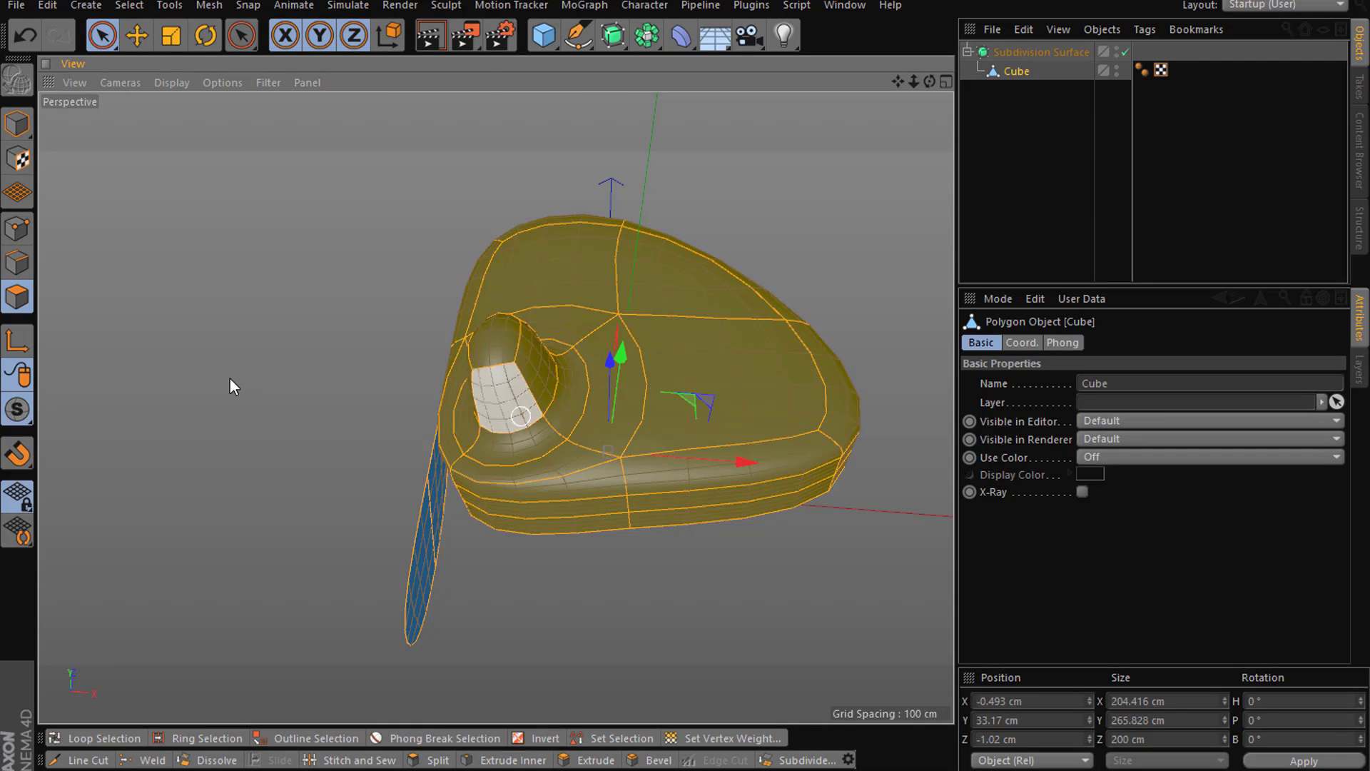
- Undo a trial Subdivide on the selected polygons and take the cube out of the Subdivision Surface
right_click(226, 379)
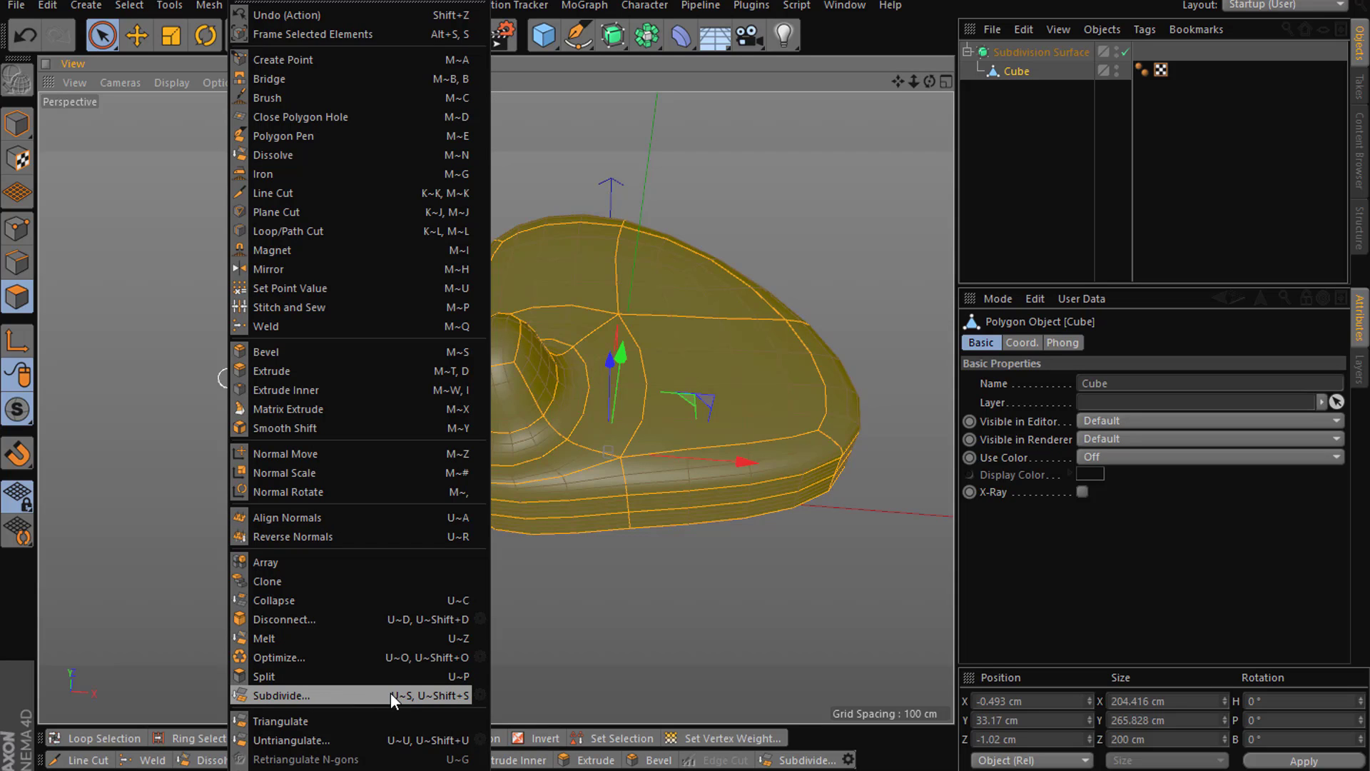
click(334, 689)
key(ctrl+z)
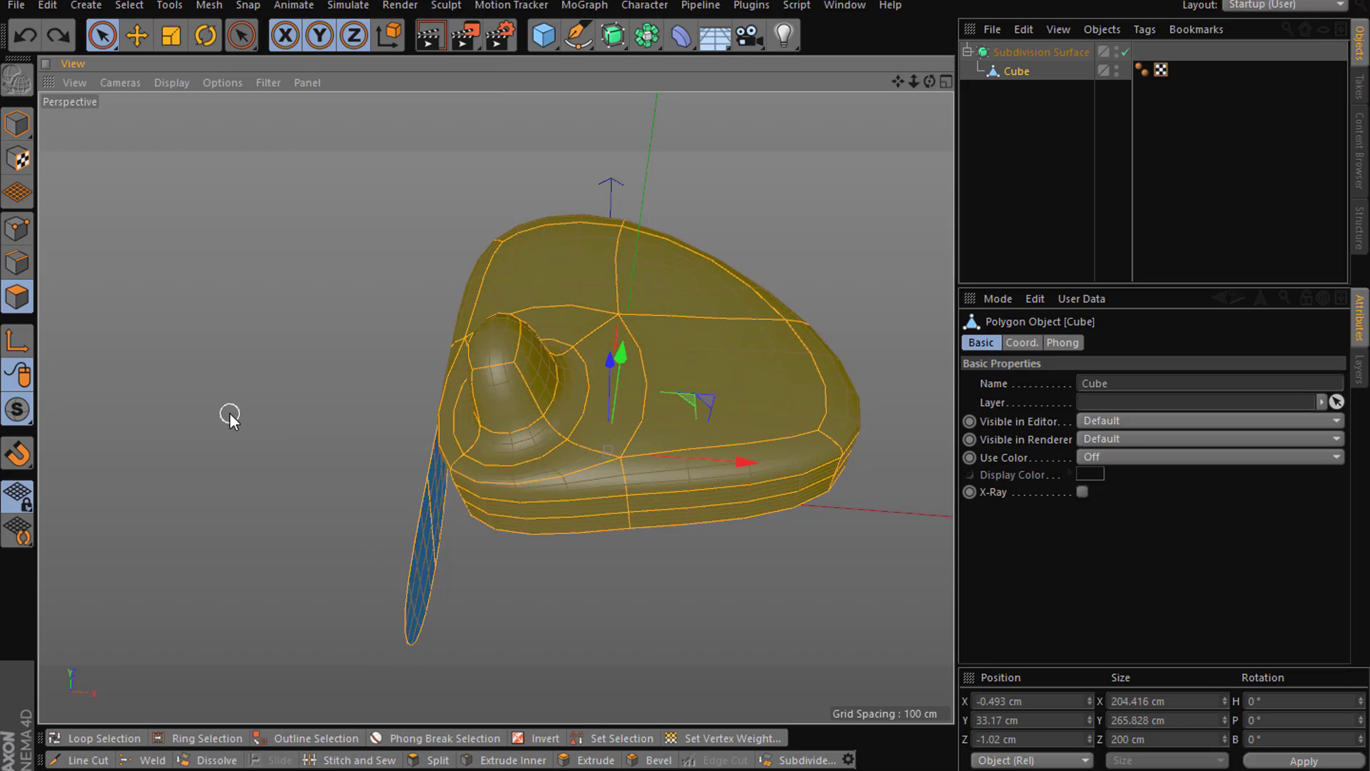
drag(1019, 70, 1007, 129)
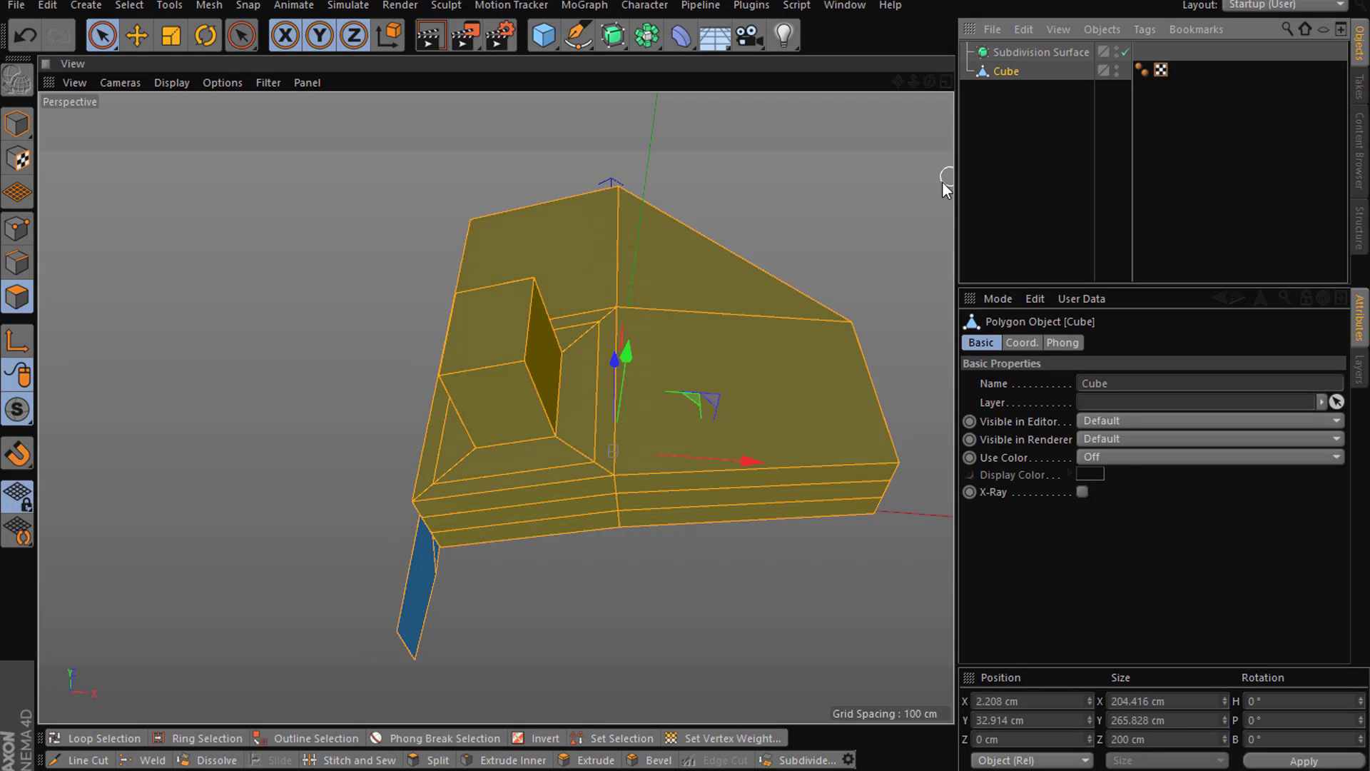
- Subdivide the cube's polygons with Subdivision 2 and Smooth Subdivision off, and undo the result
right_click(297, 348)
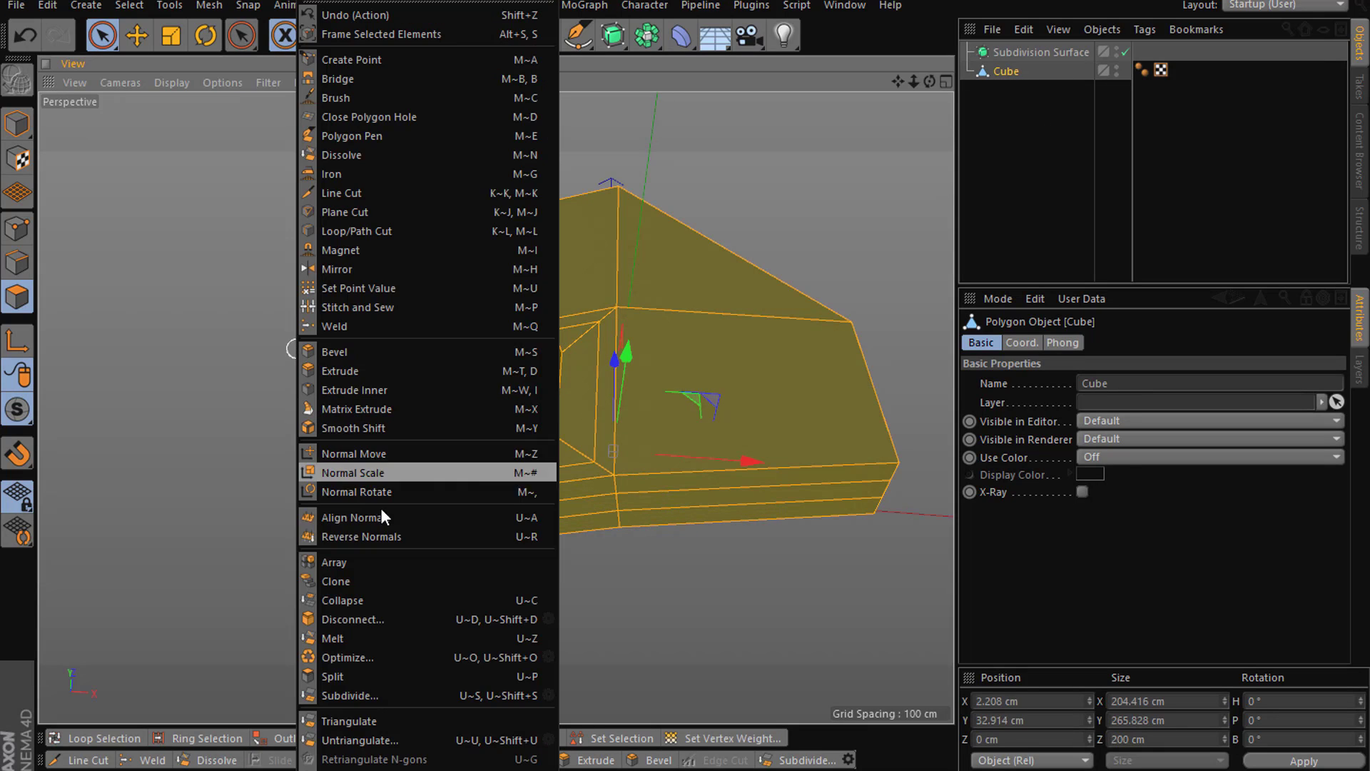
click(548, 695)
drag(635, 632, 1190, 556)
click(1068, 595)
click(1098, 593)
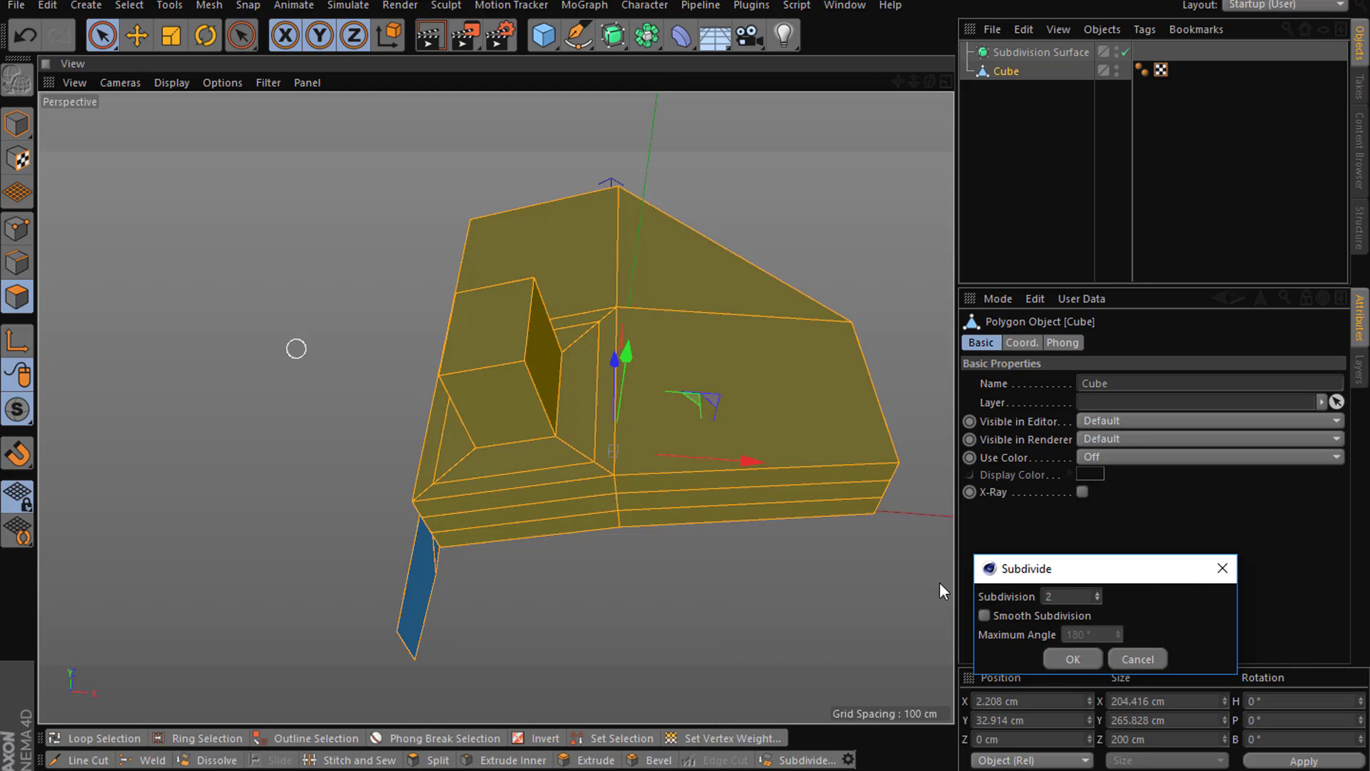
click(1073, 656)
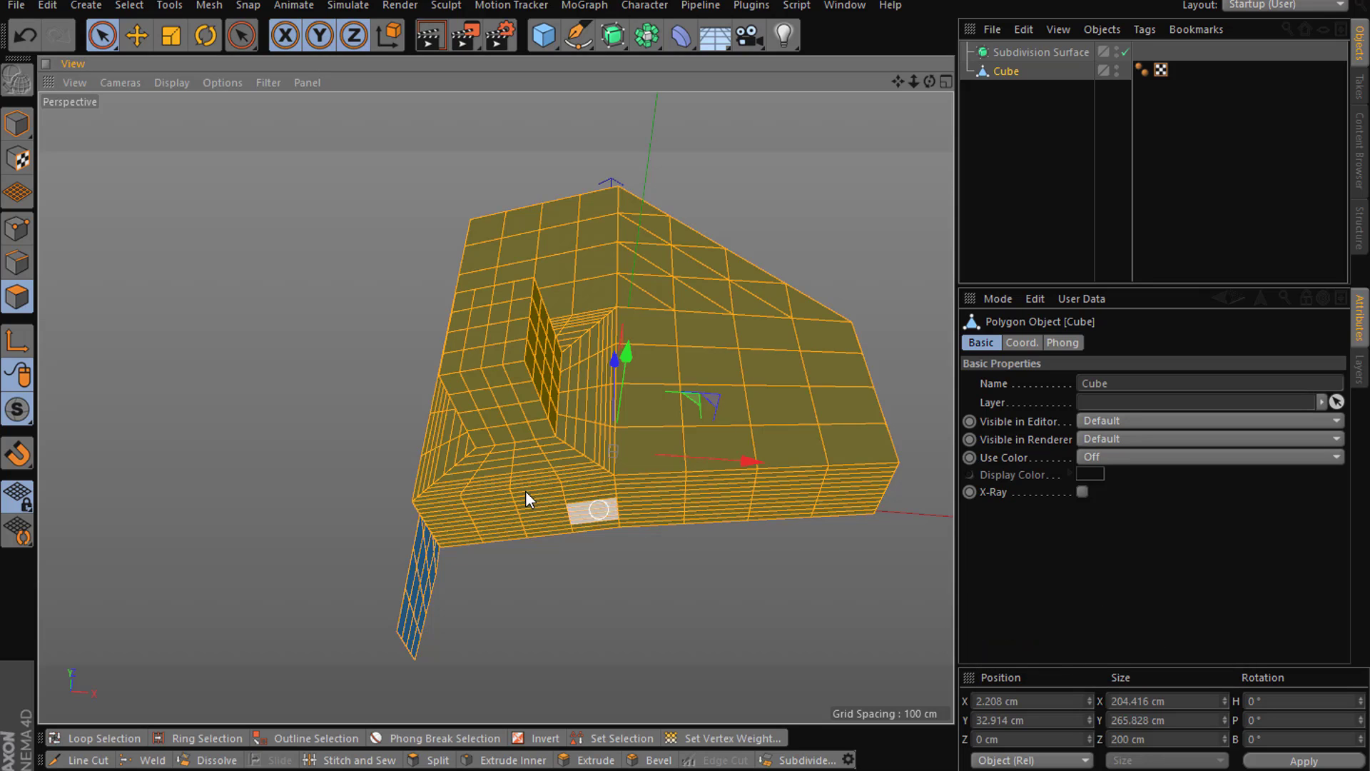
key(ctrl+z)
right_click(748, 530)
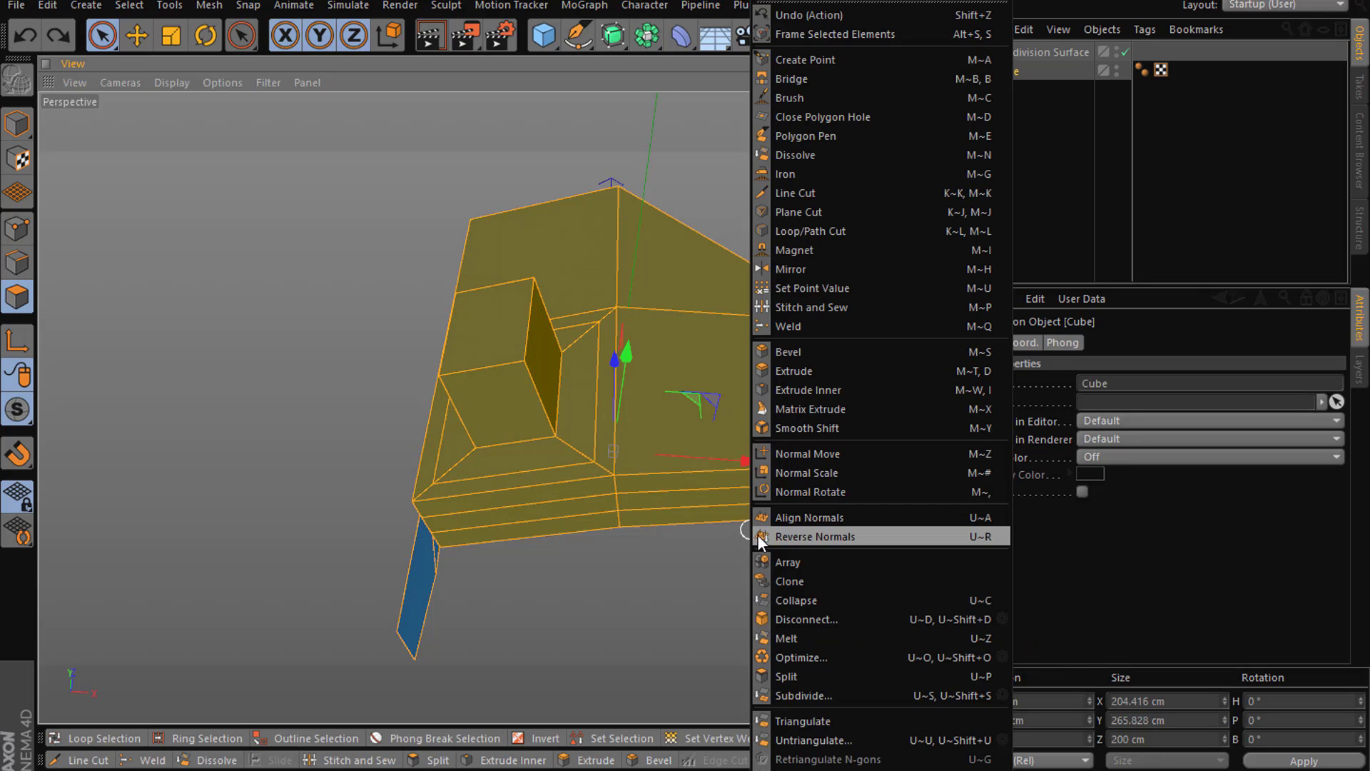
click(996, 690)
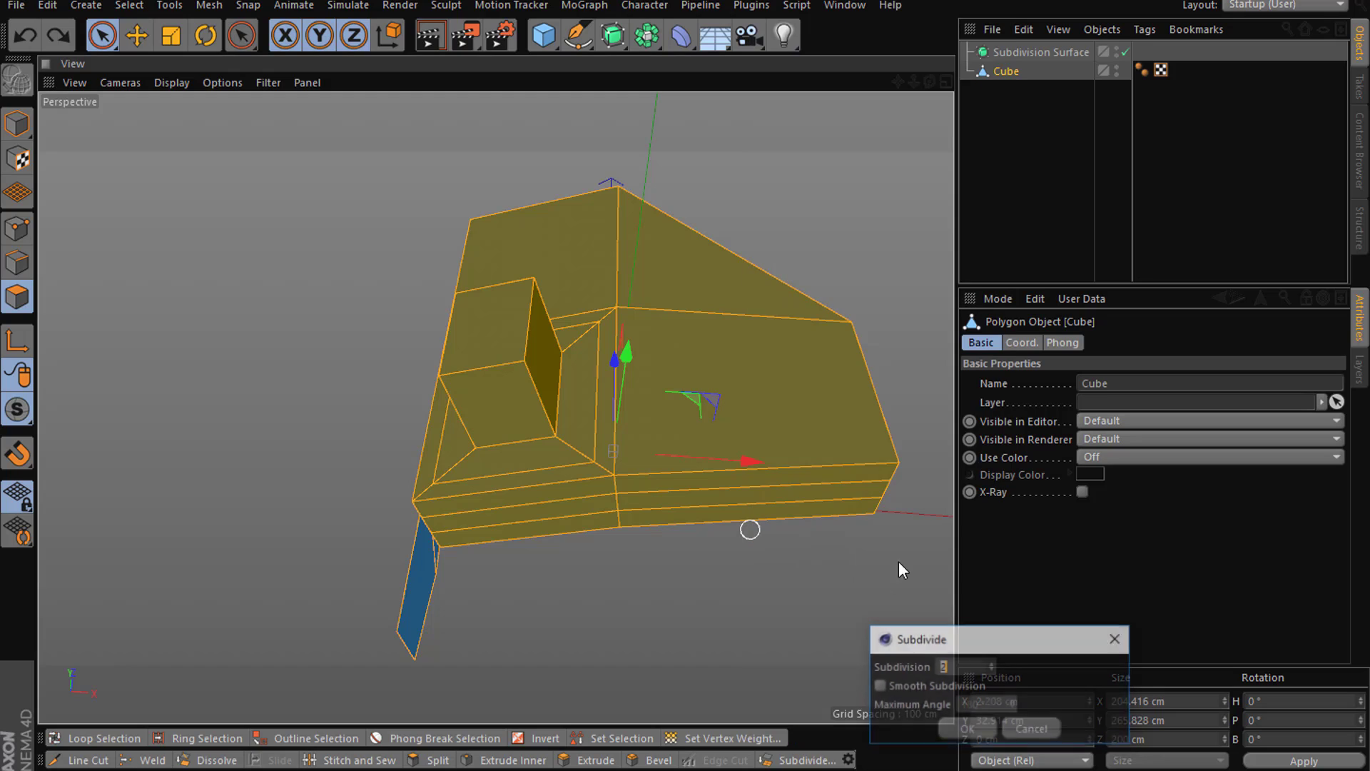
click(965, 729)
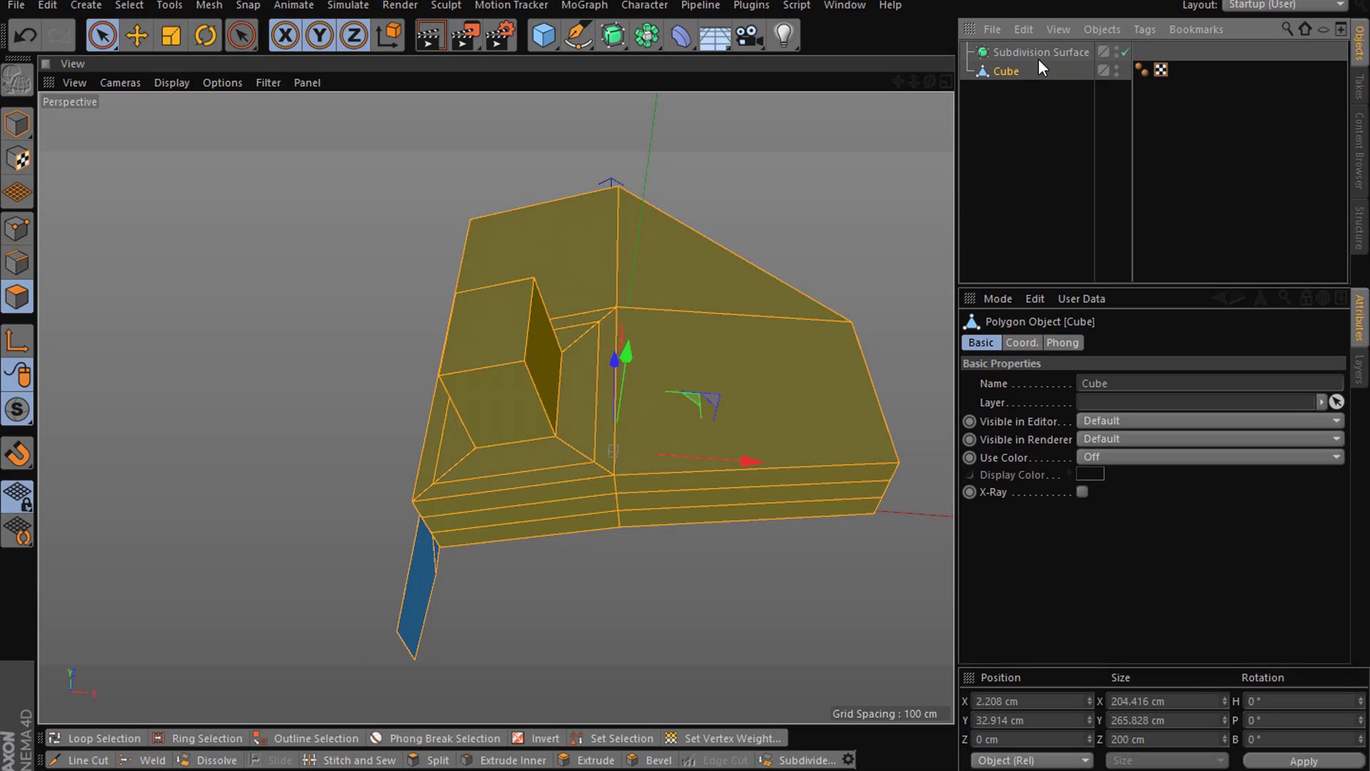
- Subdivide the cube's polygons with Subdivision 1, Smooth Subdivision enabled and a maximum angle of 180°
right_click(794, 544)
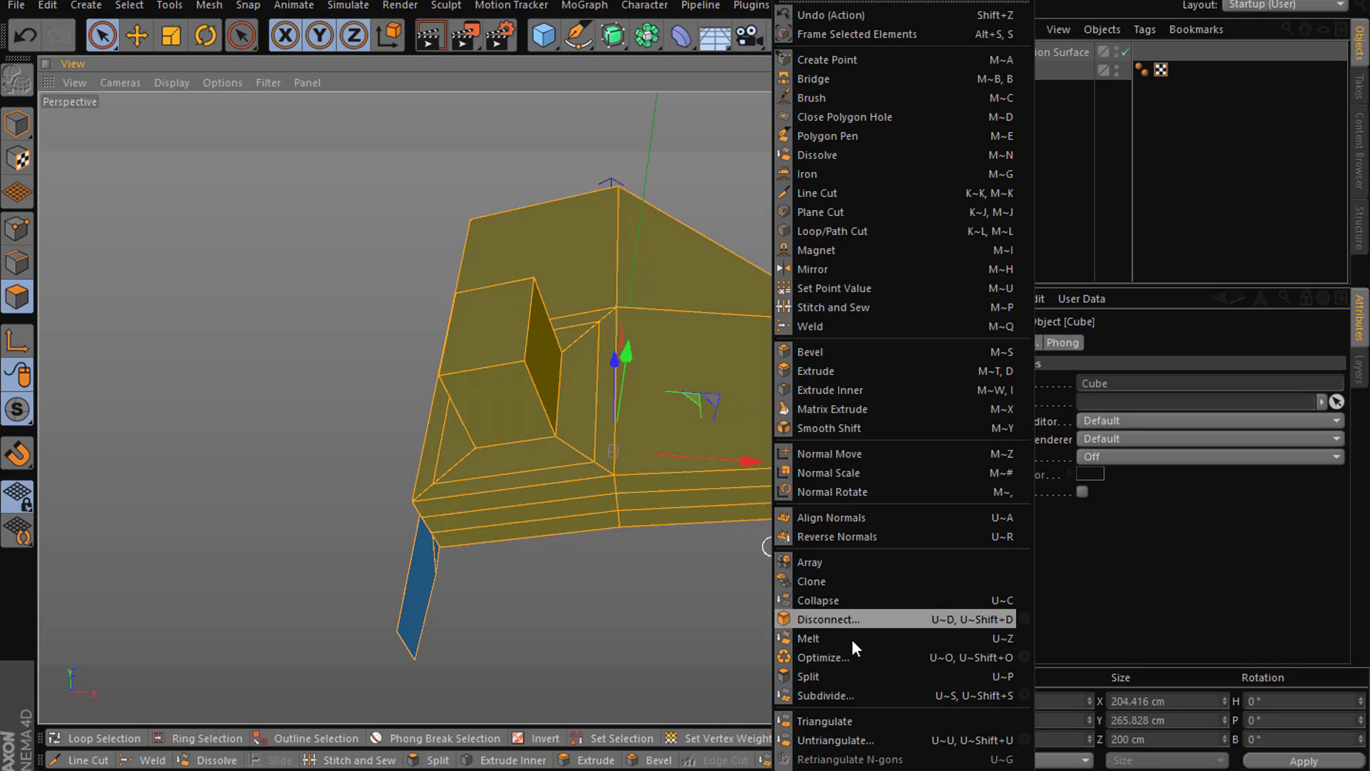
click(1020, 694)
click(938, 690)
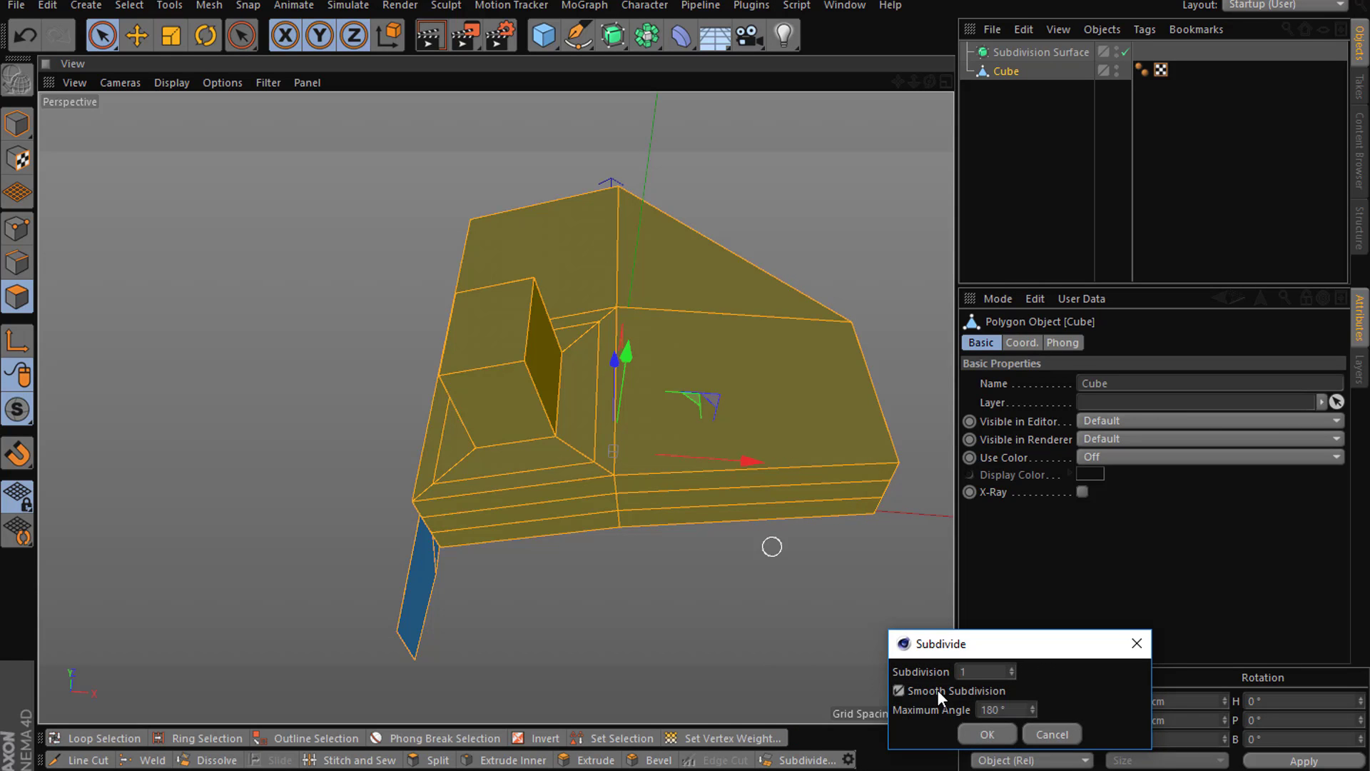
click(987, 734)
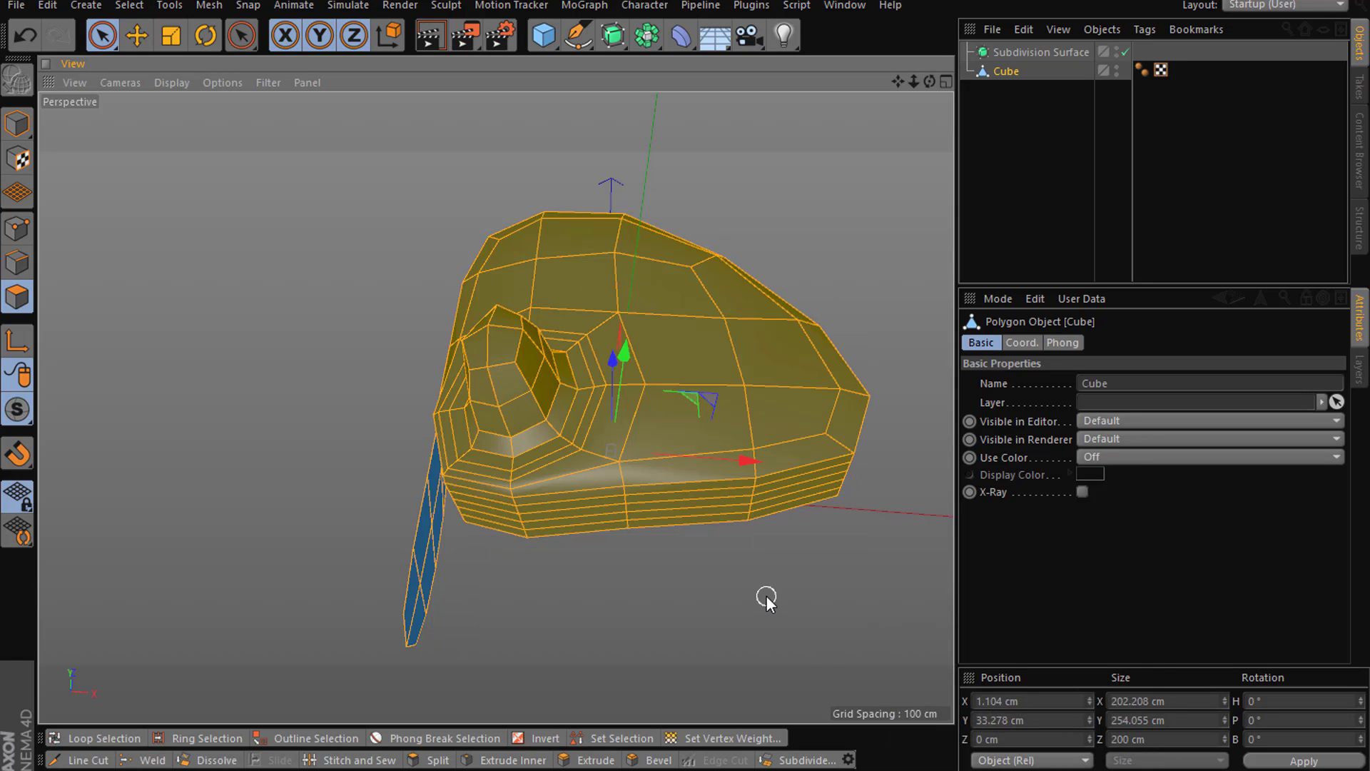
- Select a single polygon on the body's upper surface and extrude it upward into a tall block
alt+drag(755, 602, 722, 612)
click(722, 611)
click(687, 382)
ctrl+drag(712, 275, 743, 147)
alt+drag(770, 535, 781, 482)
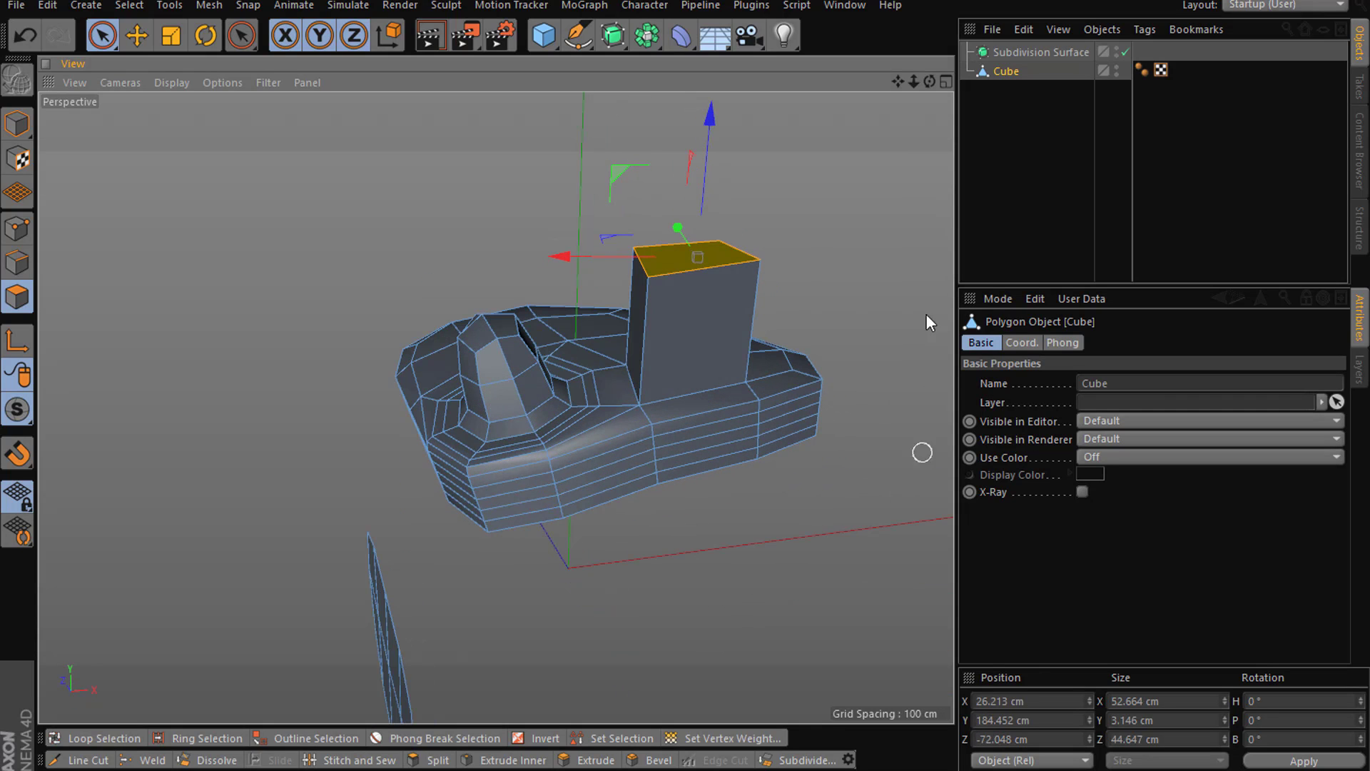
- Put the cube back under the Subdivision Surface to examine the smoothed block
mouse_move(1013, 71)
mouse_down()
mouse_move(1008, 52)
mouse_move(1013, 71)
mouse_up()
right_click(307, 307)
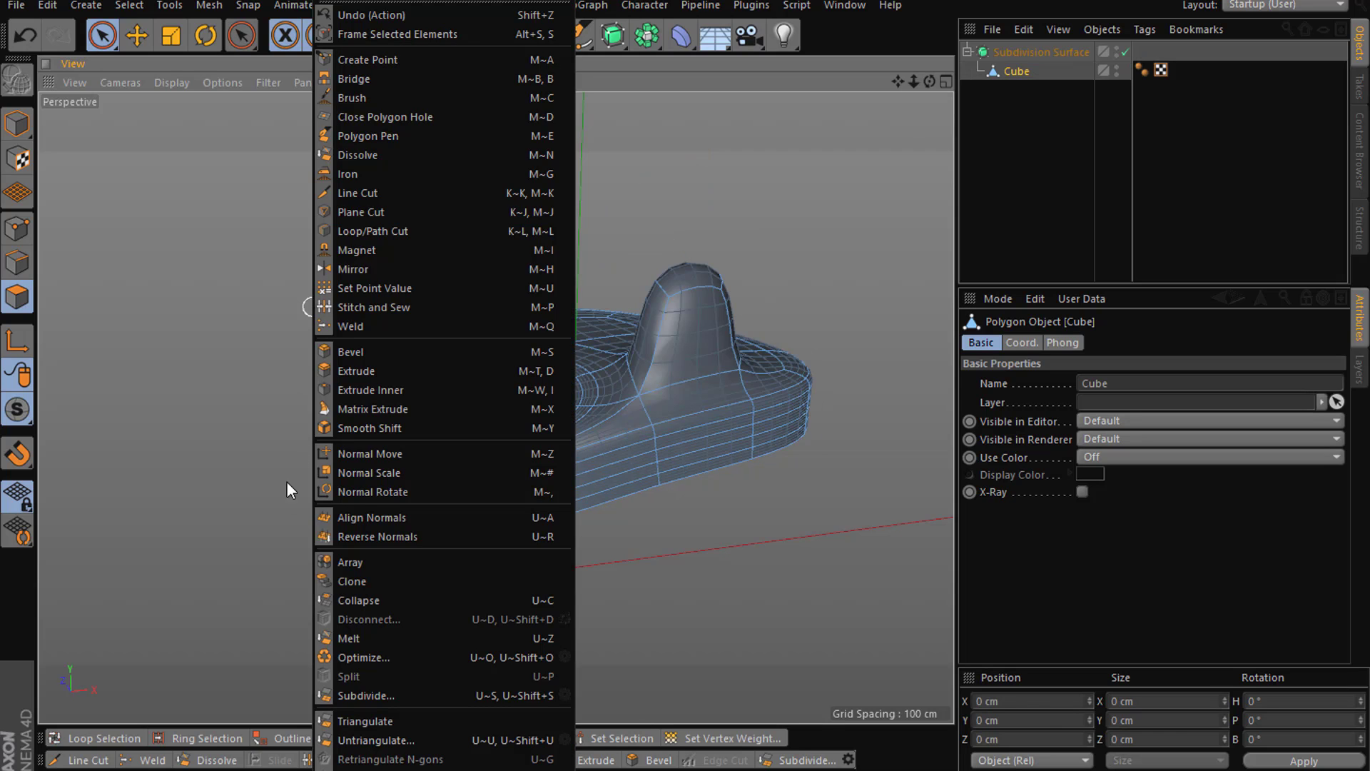
click(225, 409)
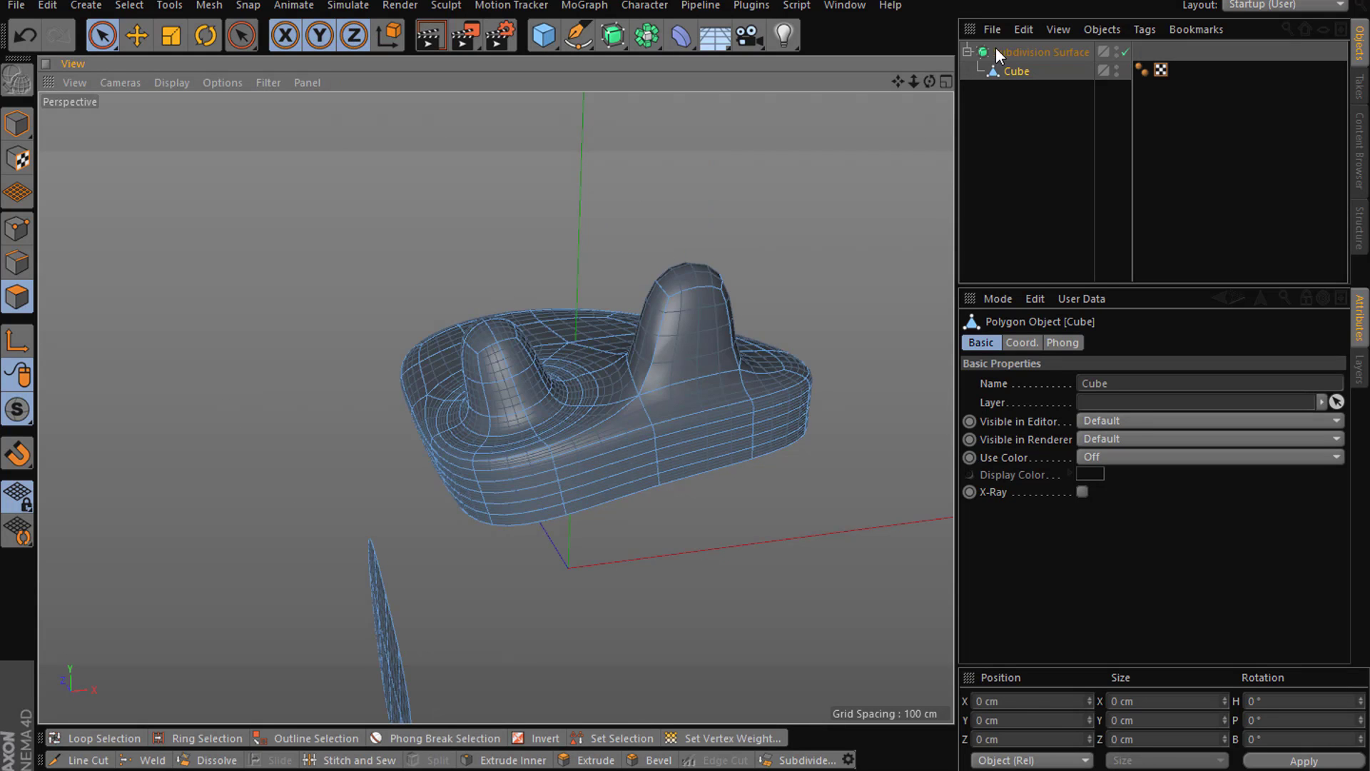
- With the cube out of the Subdivision Surface, select the tall block's polygons using Rectangle Selection and split them into a separate object
alt+drag(520, 207, 382, 125)
drag(104, 36, 175, 89)
drag(582, 186, 388, 443)
drag(897, 82, 957, 80)
click(1004, 72)
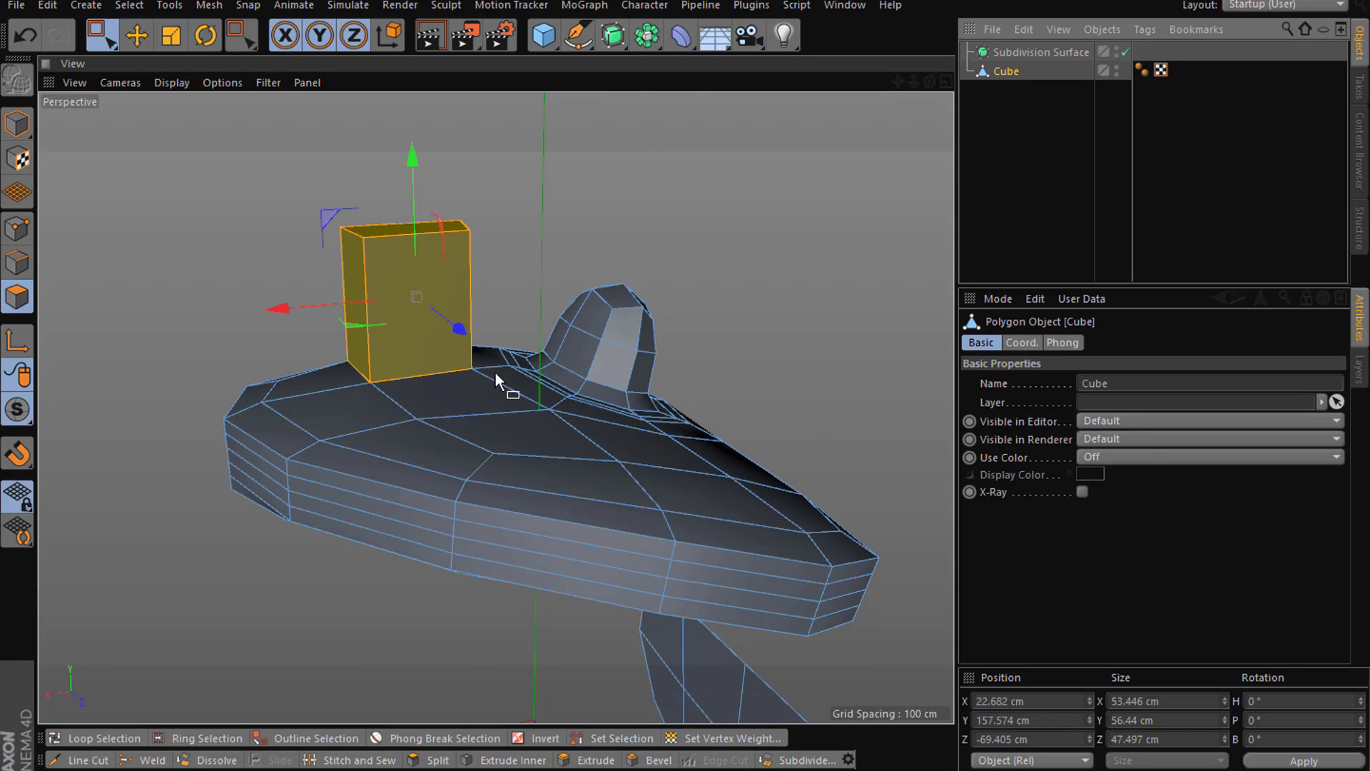
right_click(452, 322)
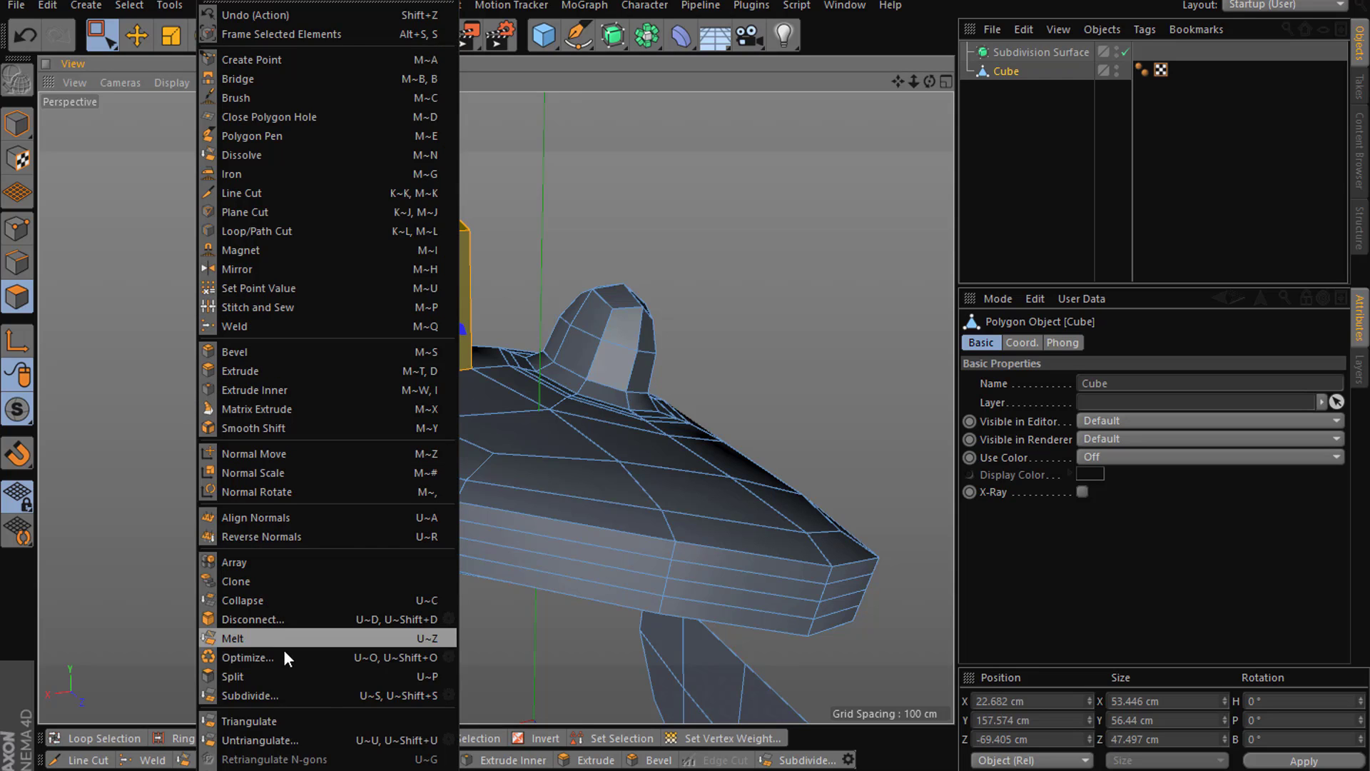
click(341, 677)
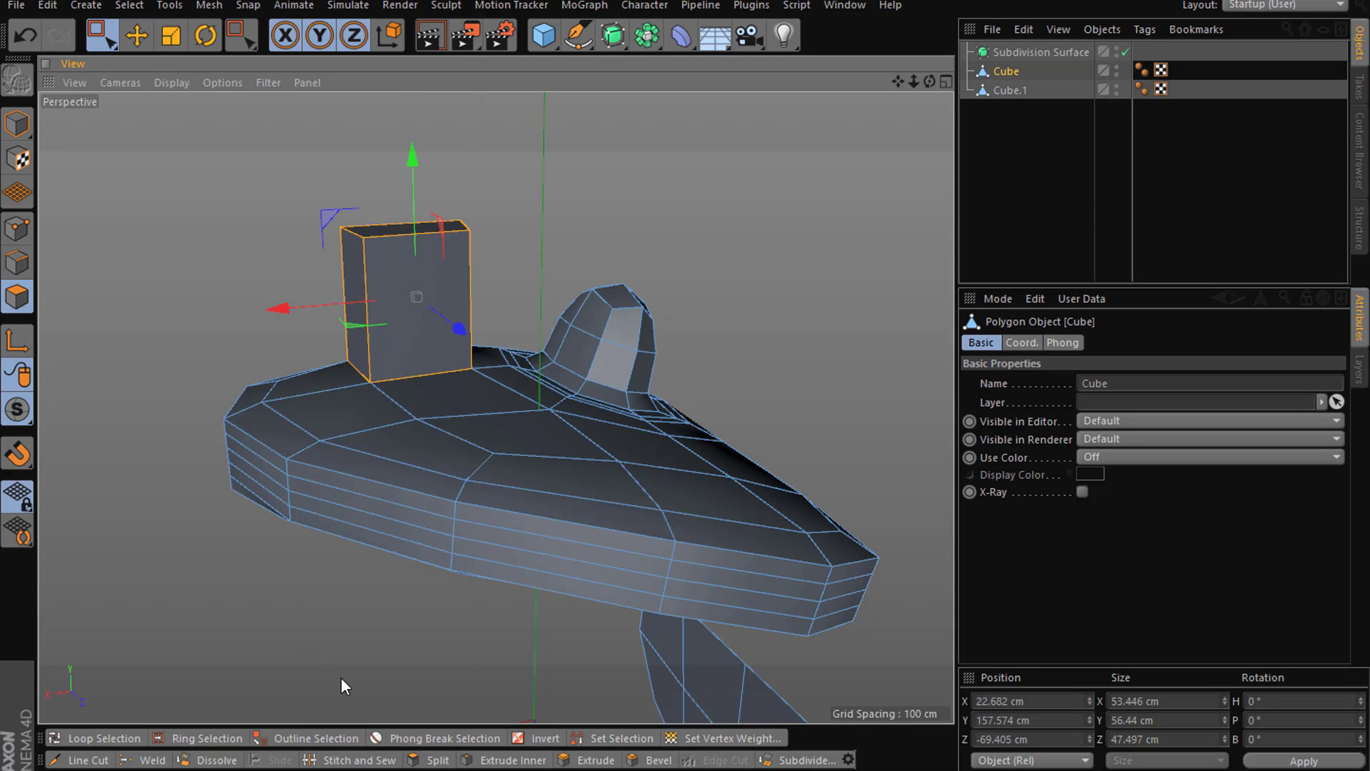
- Select all polygons of the split-off Cube.1, try moving them upward, and undo the move
click(1009, 91)
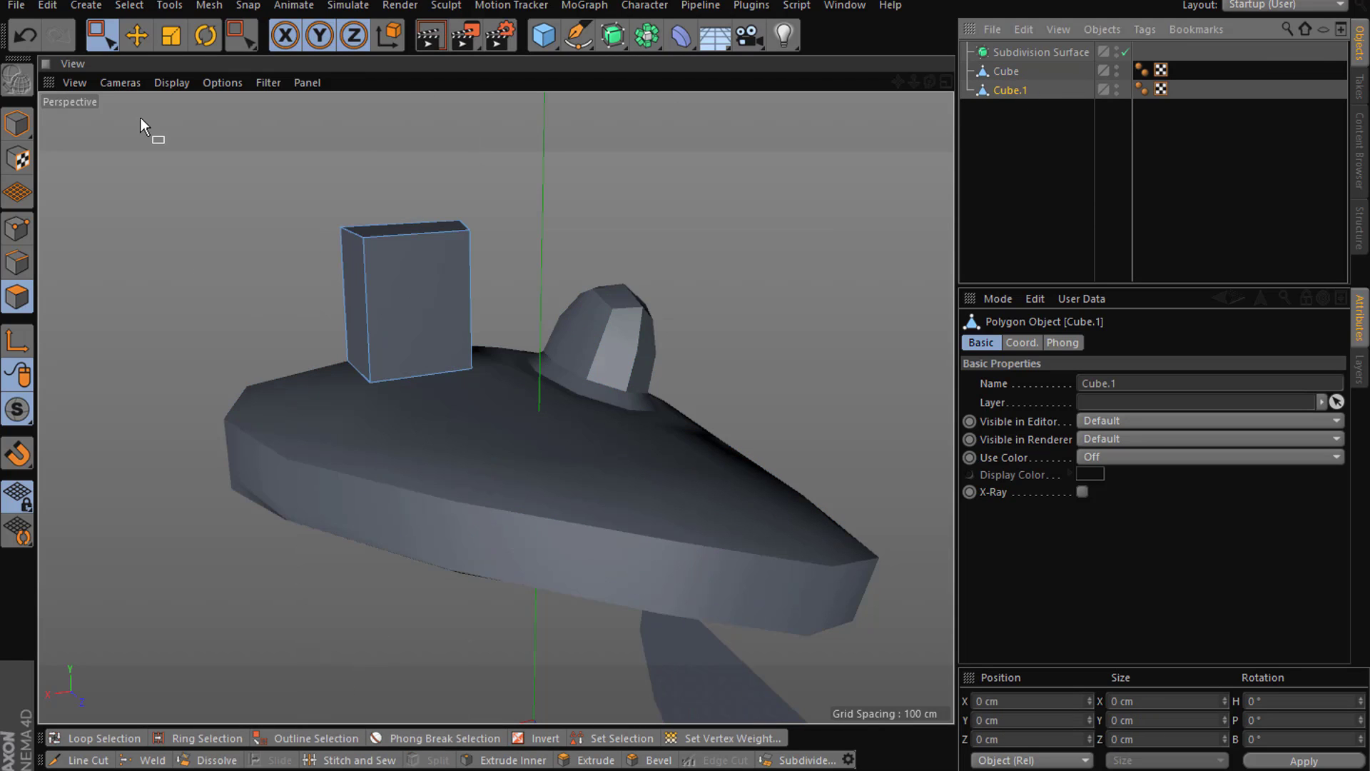
key(e)
click(17, 124)
click(401, 246)
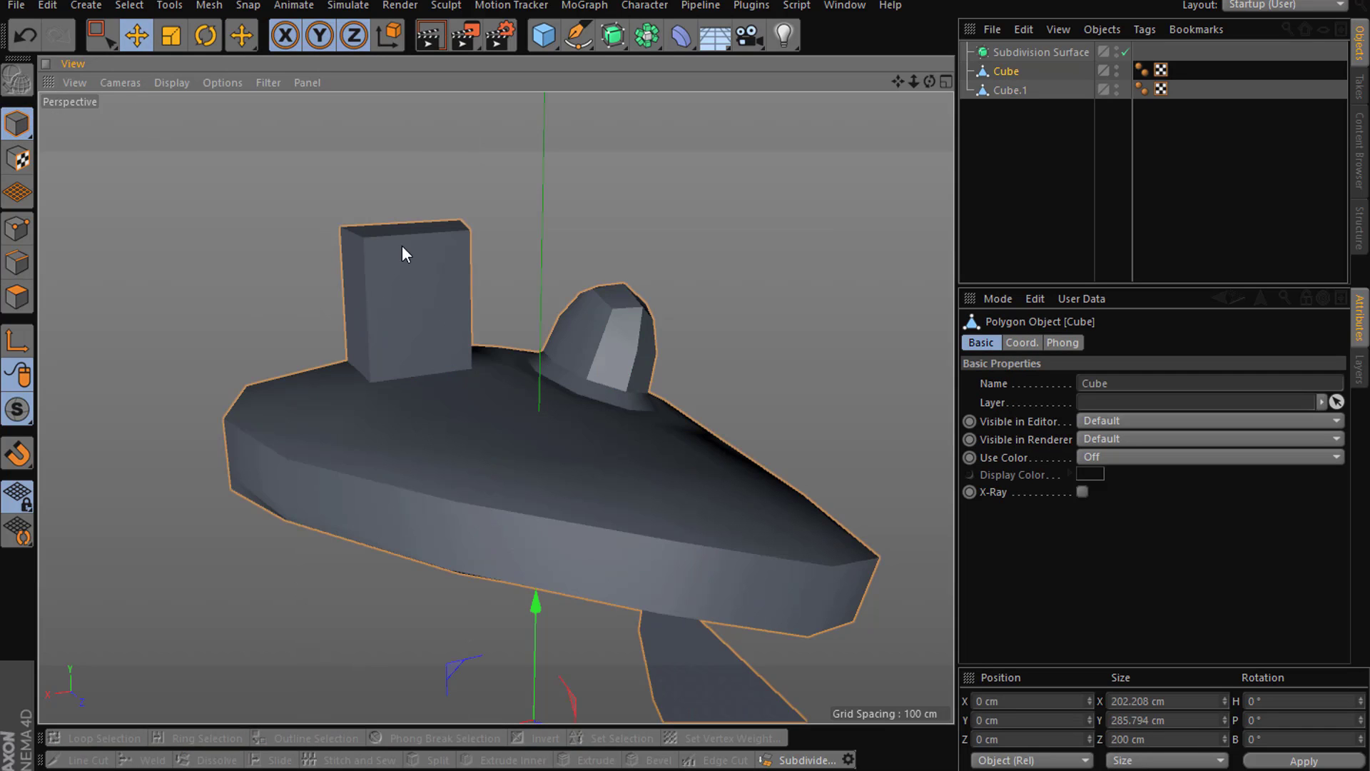
click(17, 296)
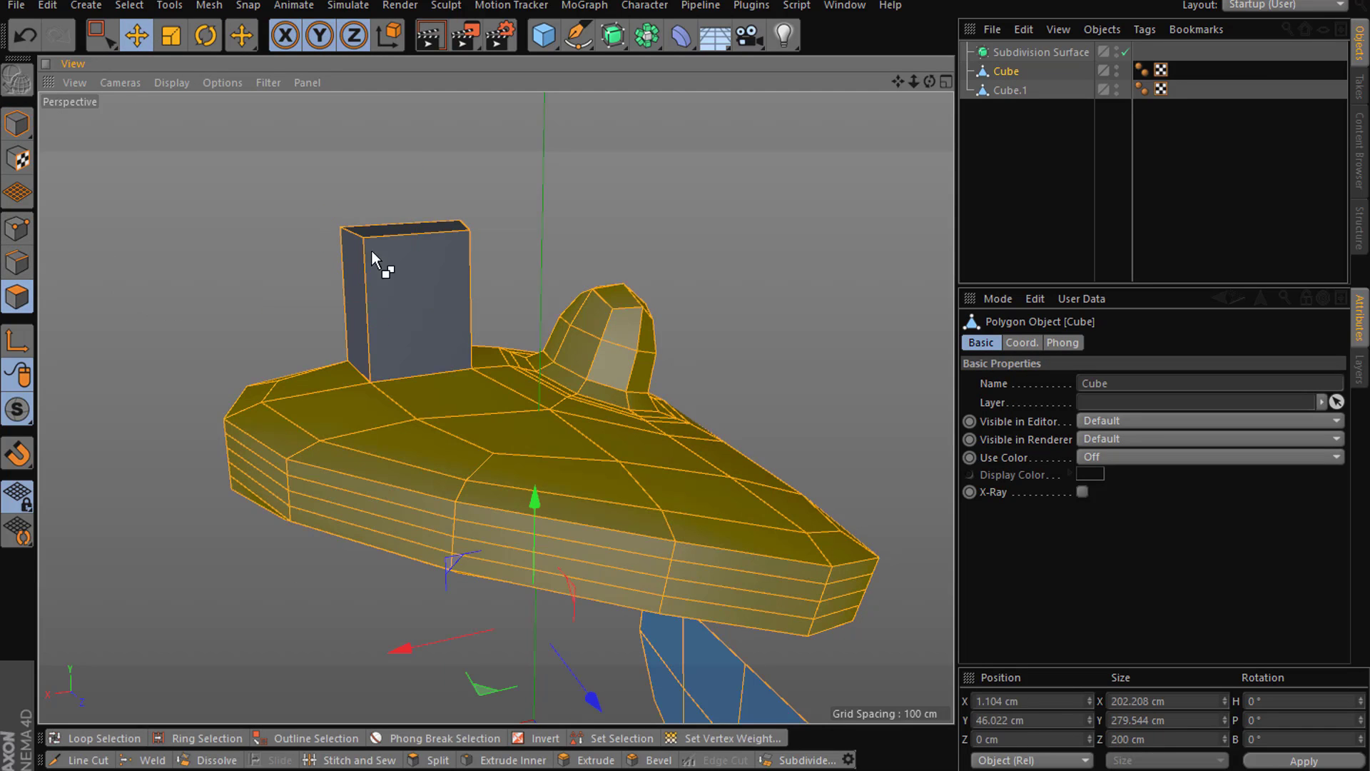
click(395, 289)
click(998, 89)
key(ctrl+a)
drag(412, 158, 411, 30)
key(ctrl+z)
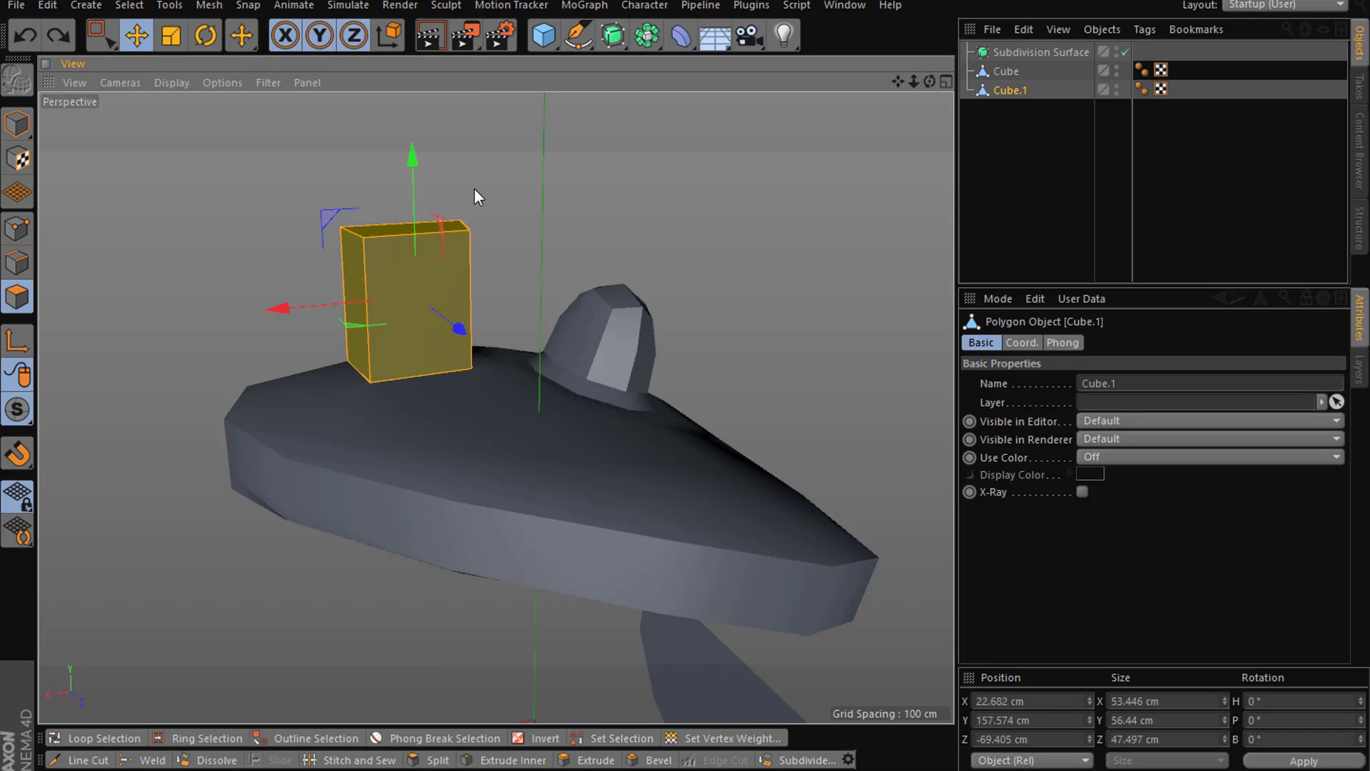
- Try extruding Cube.1's selected polygons upward and undo the change
ctrl+drag(413, 163, 425, 10)
key(ctrl+z)
key(ctrl+z)
- Place Cube below Cube.1 in the object hierarchy and hide Cube.1 with Live Selection active
mouse_move(1004, 71)
mouse_down()
mouse_move(1003, 113)
mouse_move(1002, 92)
mouse_up()
click(100, 34)
click(147, 47)
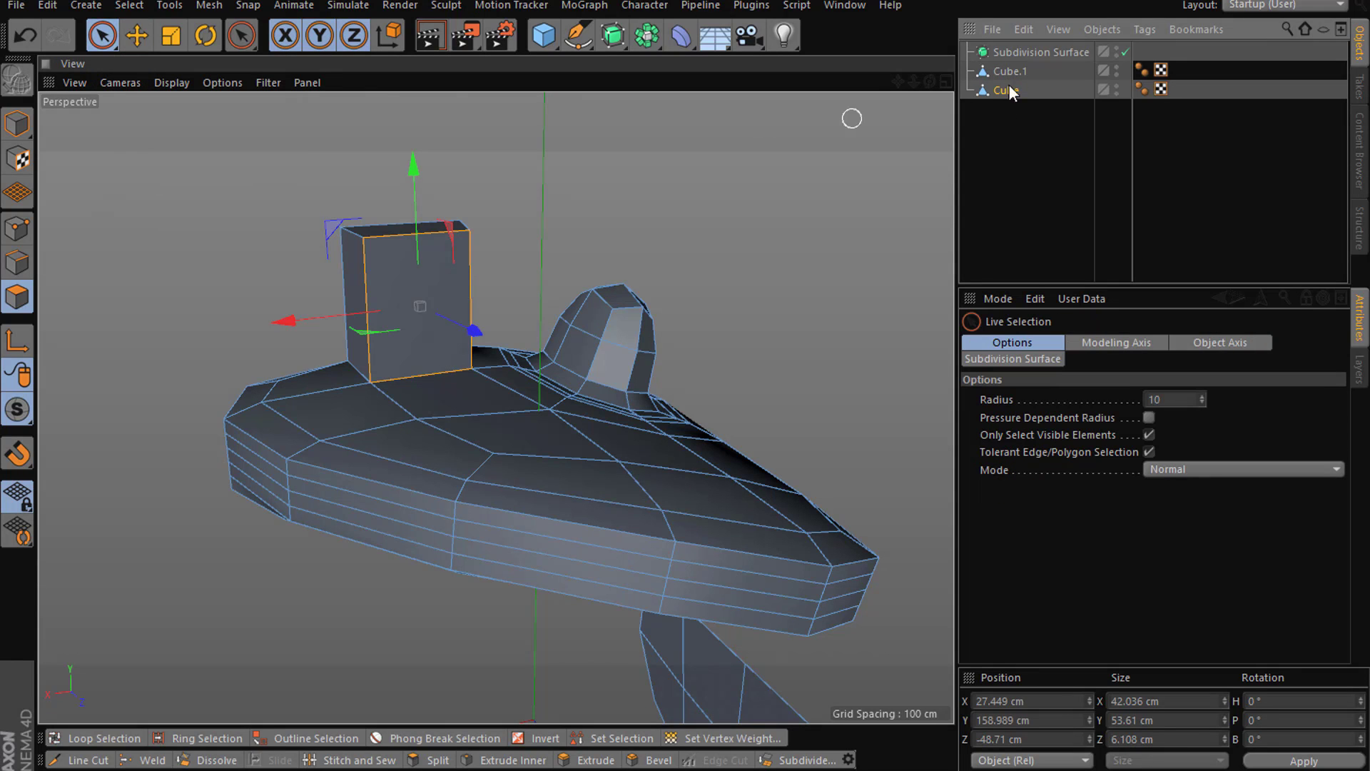
click(1117, 66)
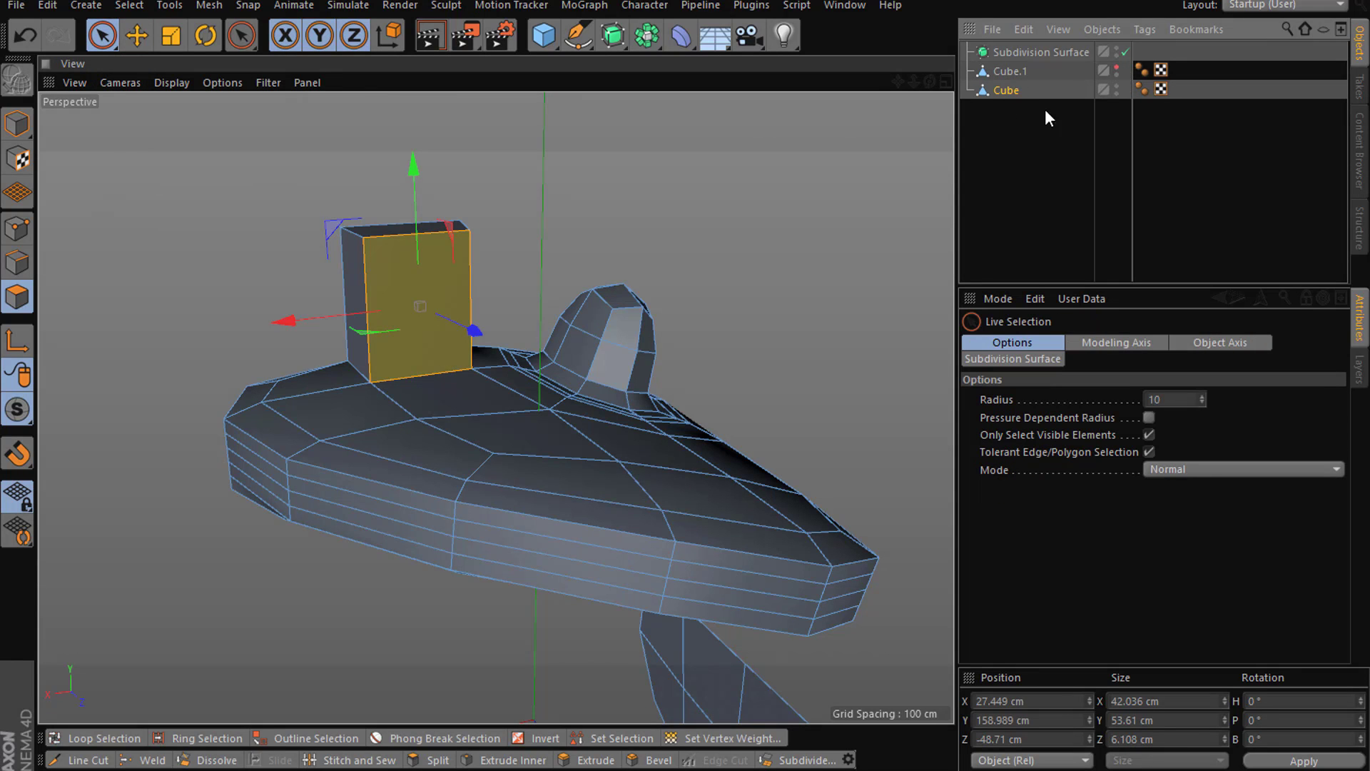
- Select the tall block's polygons still on Cube with Live Selection and delete them
drag(382, 233, 355, 248)
mouse_move(416, 406)
alt+mouse_down()
mouse_move(670, 391)
mouse_move(937, 330)
alt+mouse_up()
mouse_move(483, 291)
alt+mouse_down()
mouse_move(652, 396)
mouse_move(483, 281)
alt+mouse_up()
key(Delete)
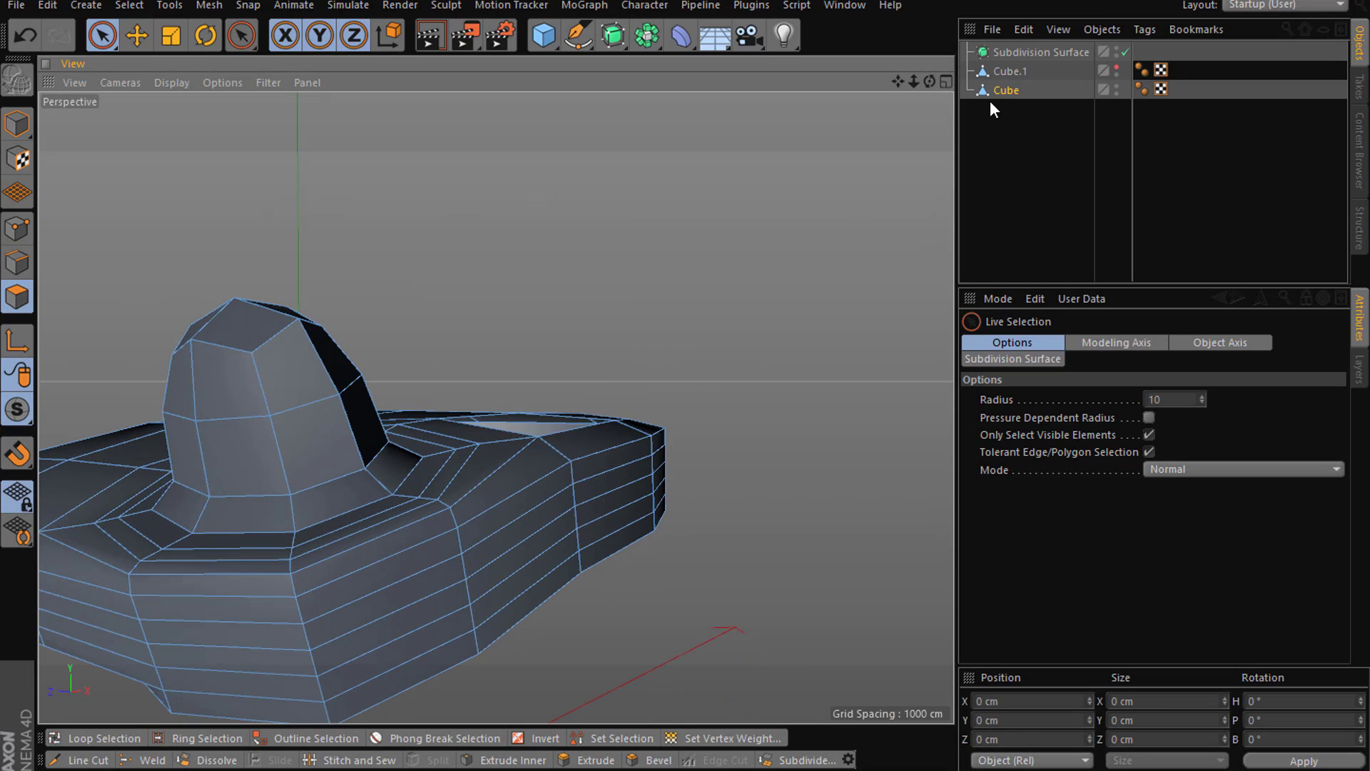
- Make the hidden Cube.1 visible again and select it
click(1117, 68)
alt+drag(744, 296, 564, 362)
click(1001, 72)
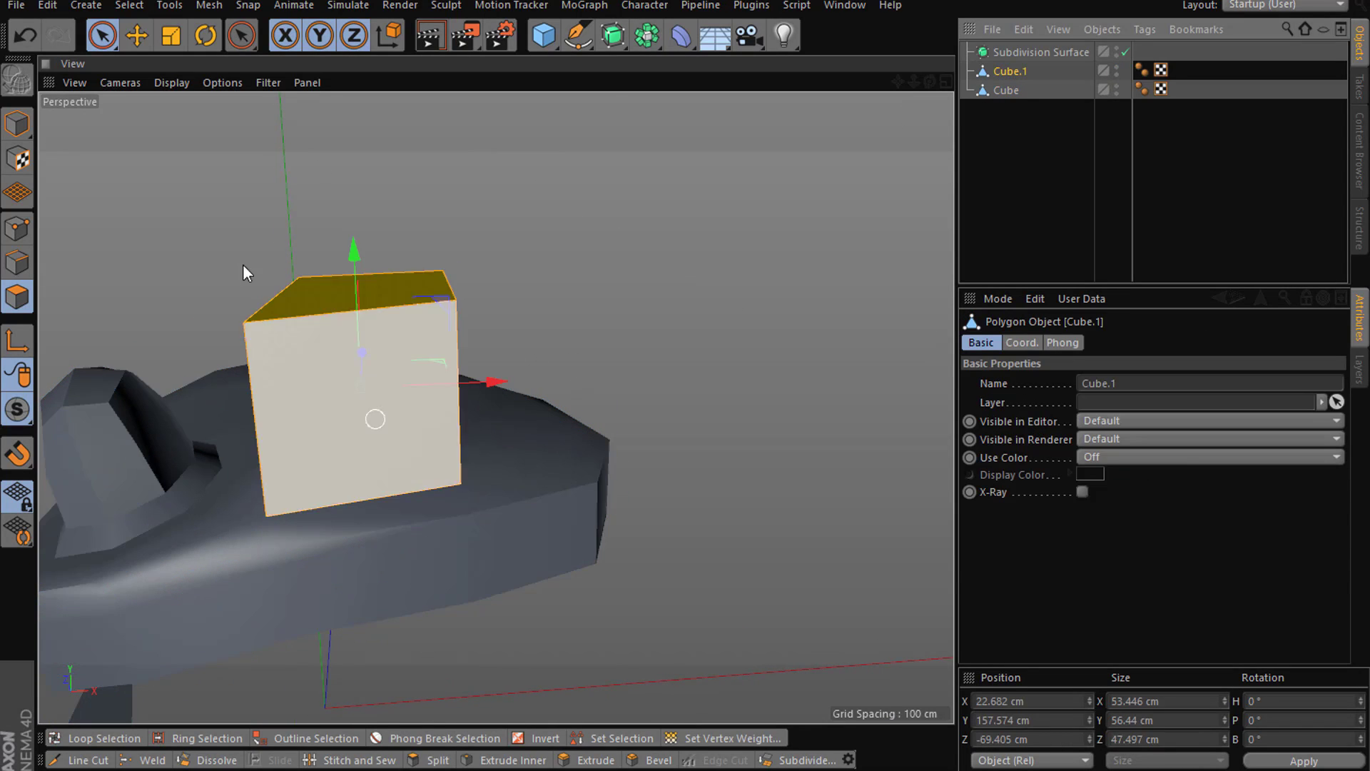
- Try moving Cube.1 upward as a whole object in Model mode and undo the move
click(15, 126)
click(523, 245)
click(418, 336)
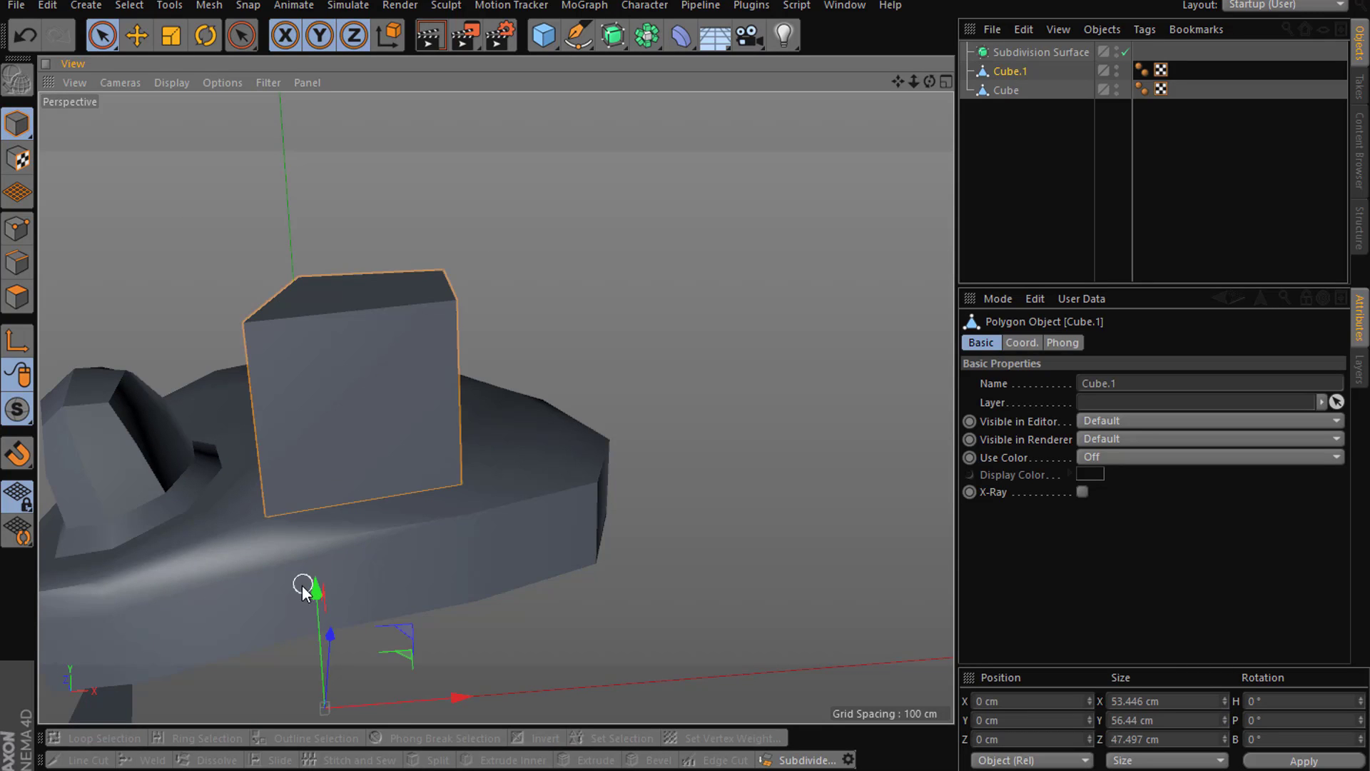
drag(312, 543, 308, 449)
key(ctrl+z)
- Select both Cube.1 and Cube and merge them into one object with Connect Objects + Delete
click(1149, 123)
key(ctrl+a)
drag(1016, 159, 1008, 73)
right_click(1010, 84)
key(Escape)
right_click(1000, 84)
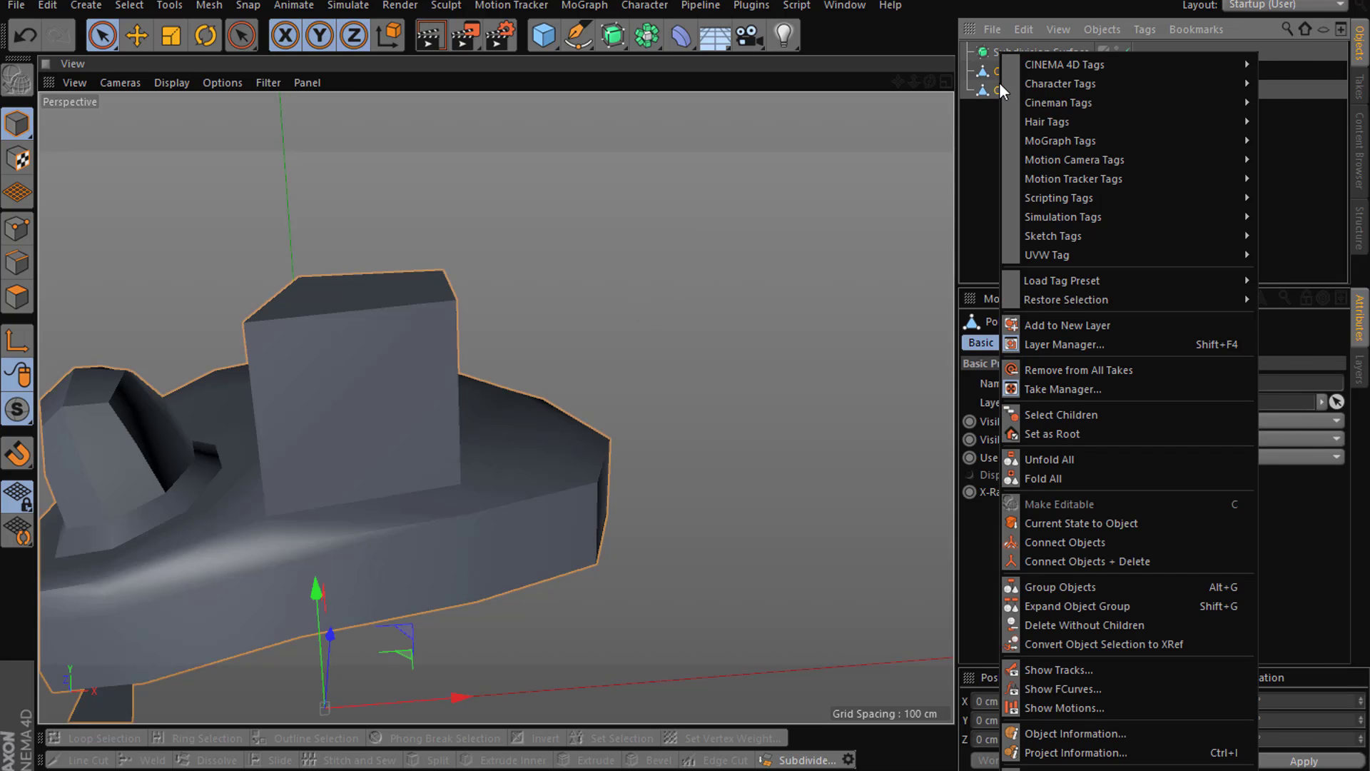
click(1121, 559)
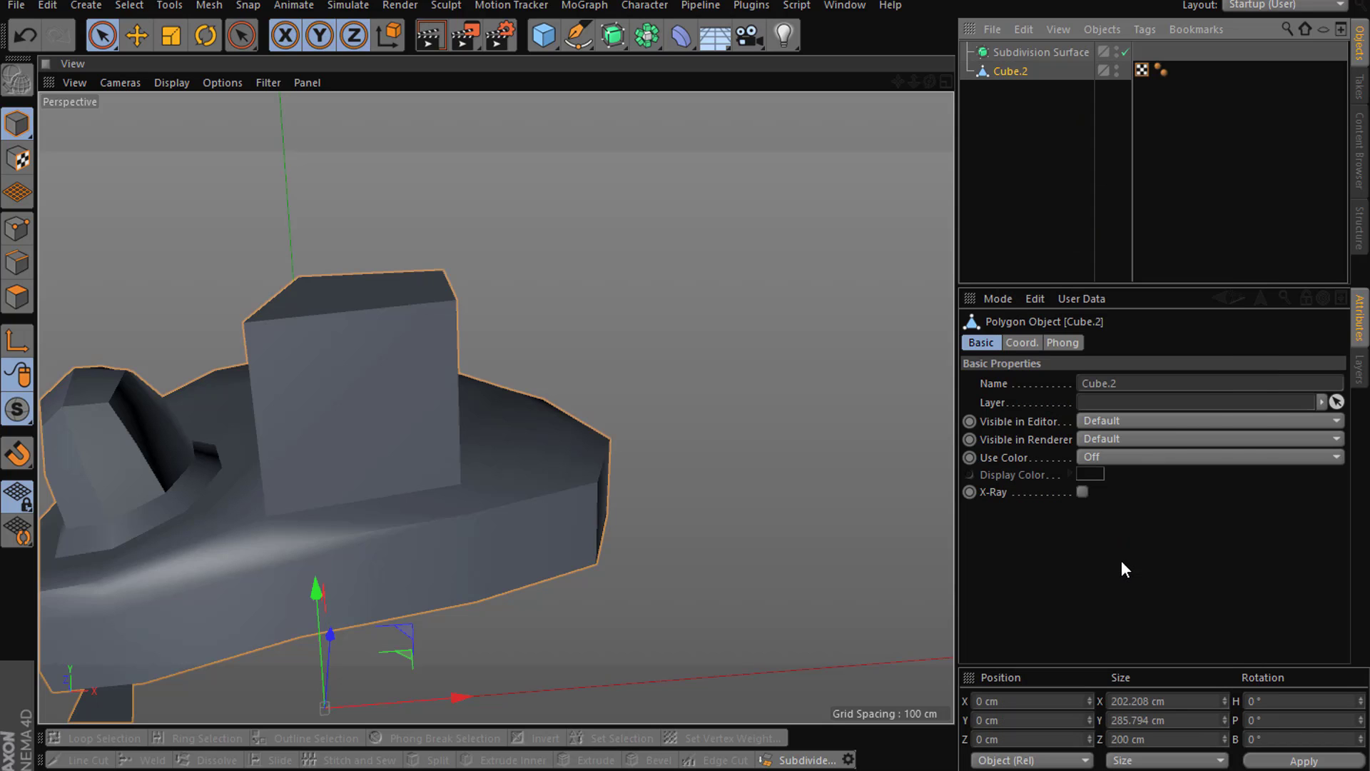
- Show Cube.2 in Edge mode and make it a child of the Subdivision Surface
click(22, 263)
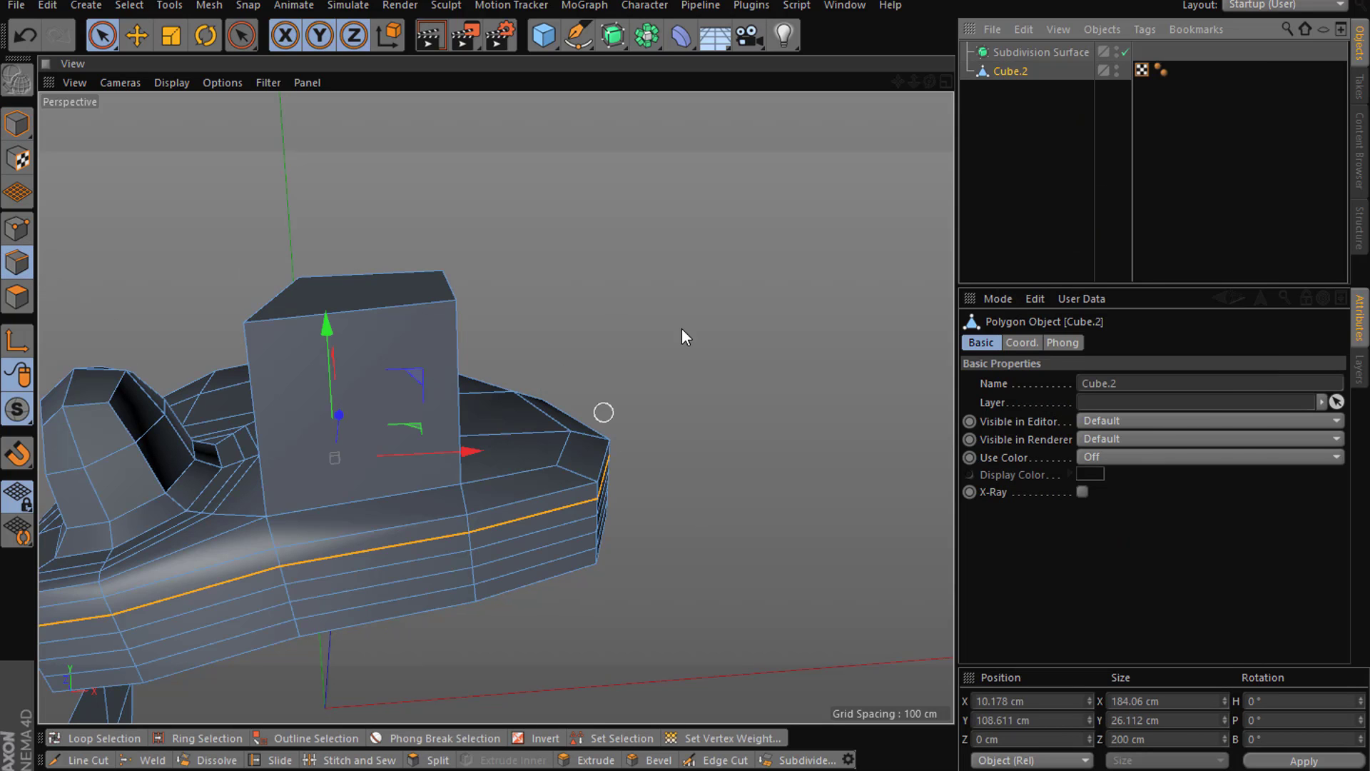
click(802, 346)
drag(1007, 73, 1016, 54)
alt+drag(525, 451, 395, 446)
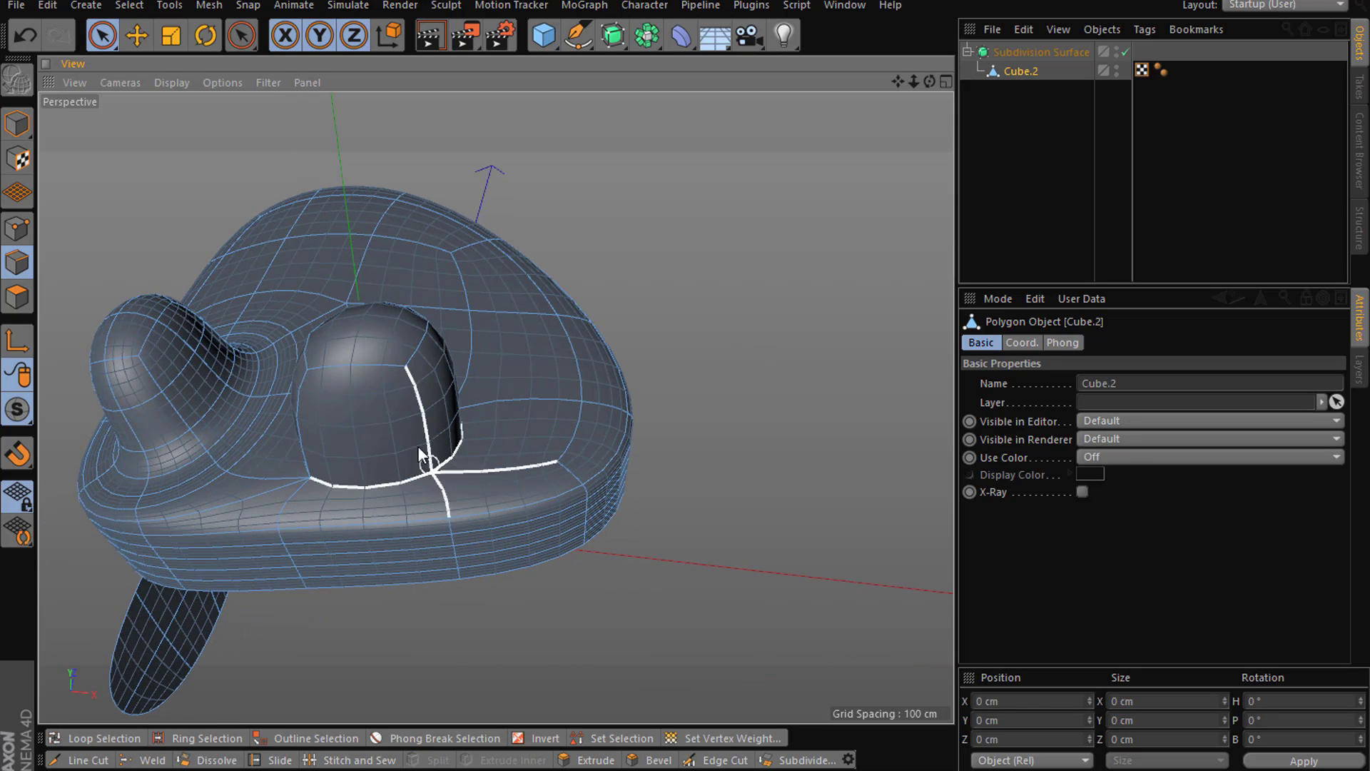
- Merge Cube.2's overlapping points in Point mode with Optimize
click(9, 235)
click(729, 245)
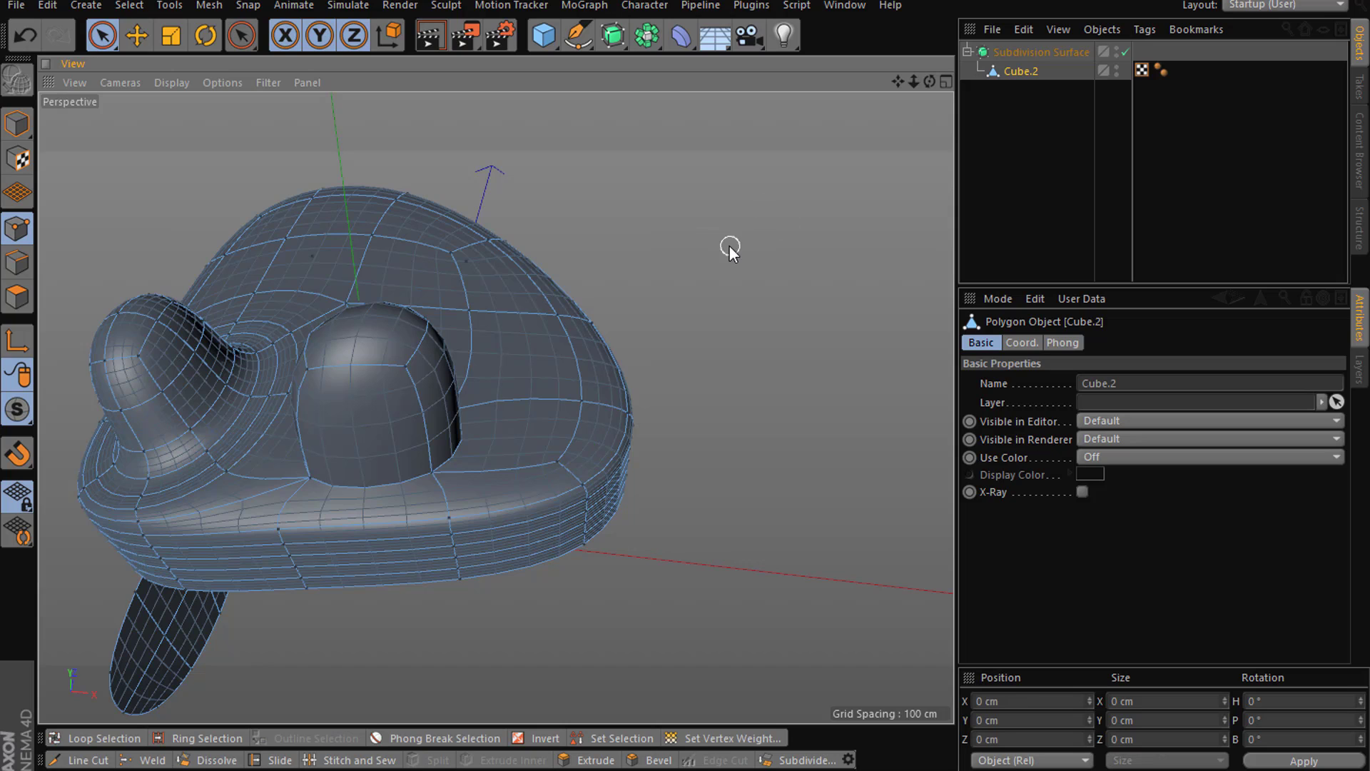
right_click(763, 261)
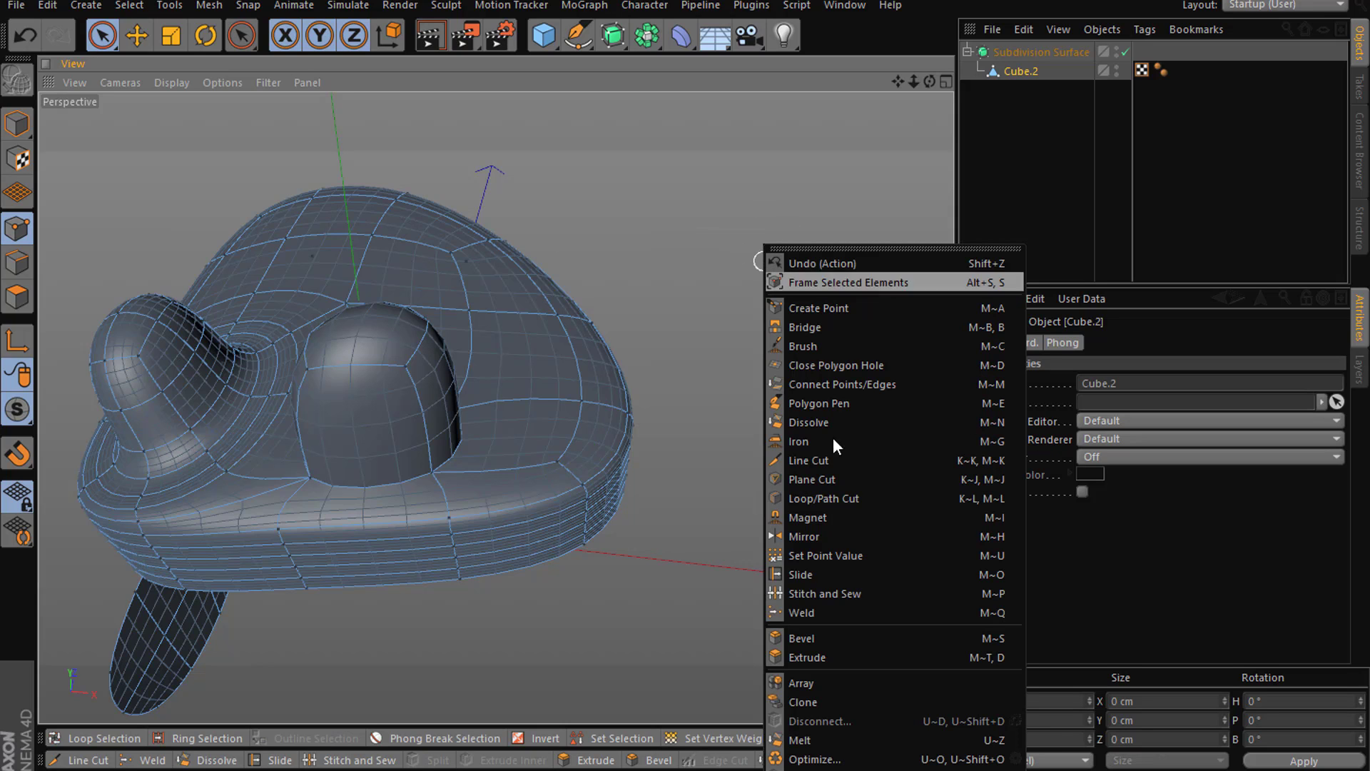
click(849, 761)
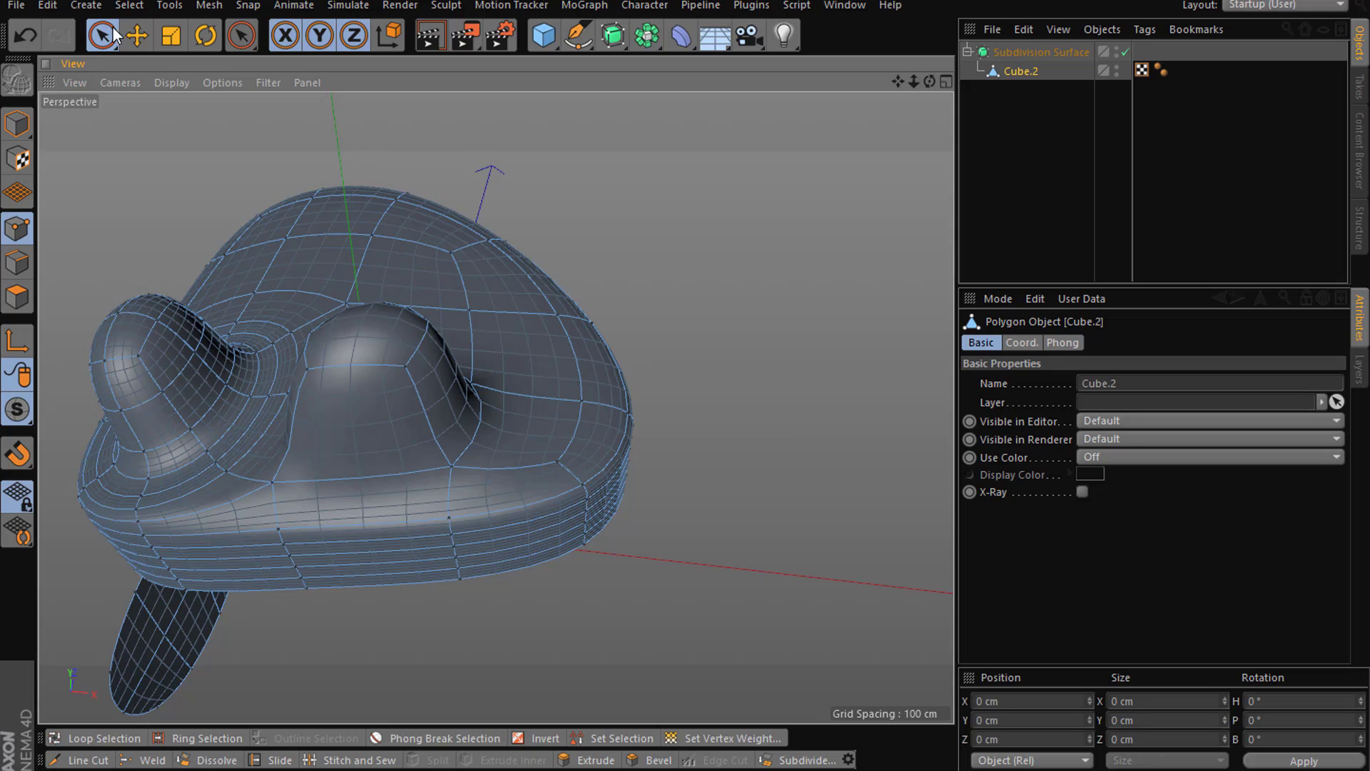
- Detach the selection commands as a floating palette over the viewport
click(129, 5)
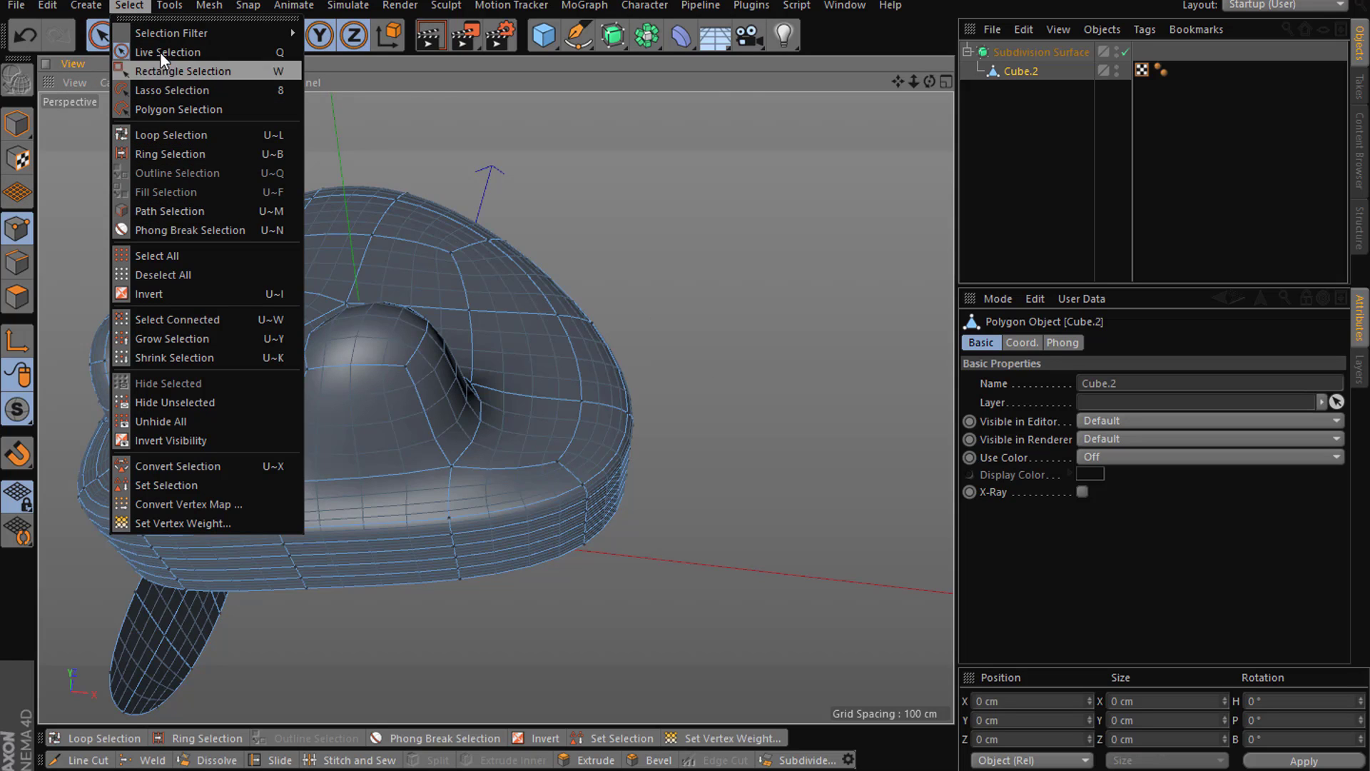
click(169, 15)
drag(181, 3, 809, 139)
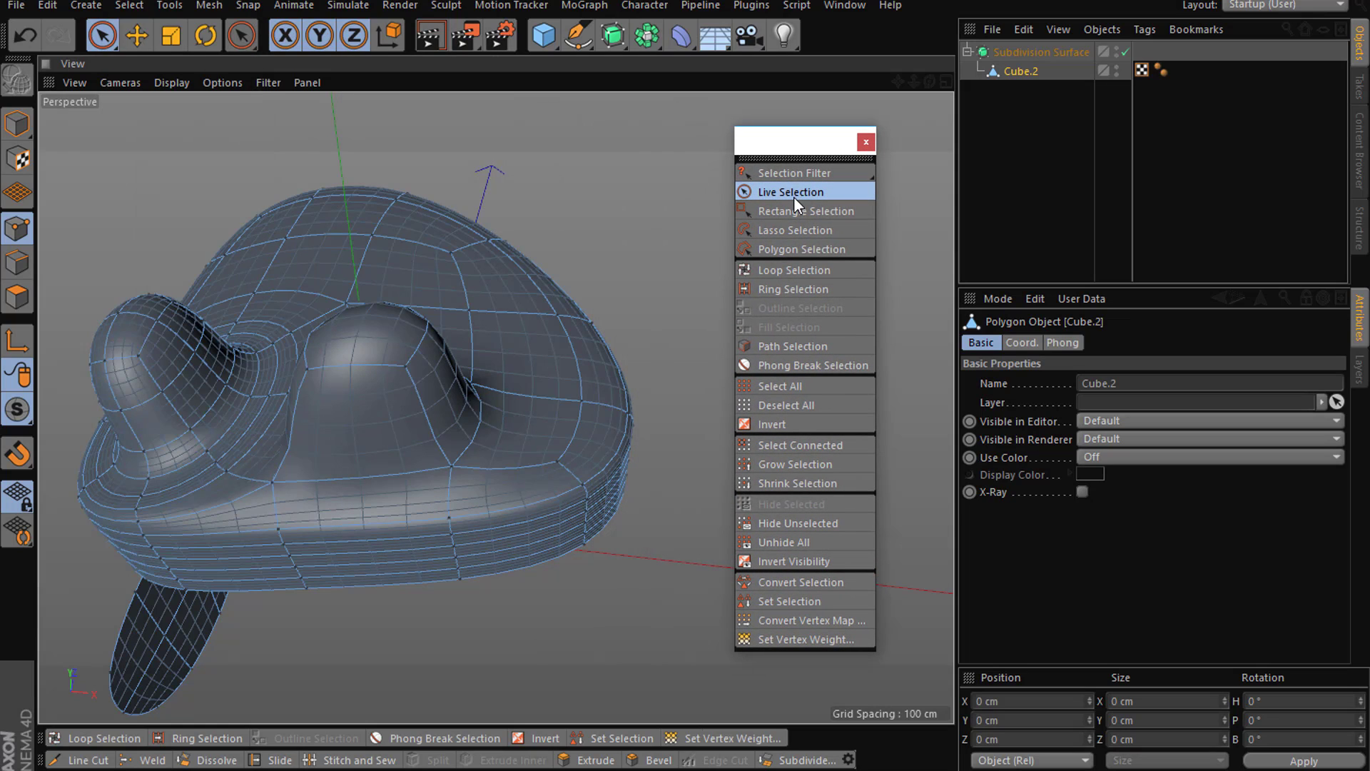
- Take Cube.2 out of the Subdivision Surface and loop-select the polygons running across the tall block
click(786, 268)
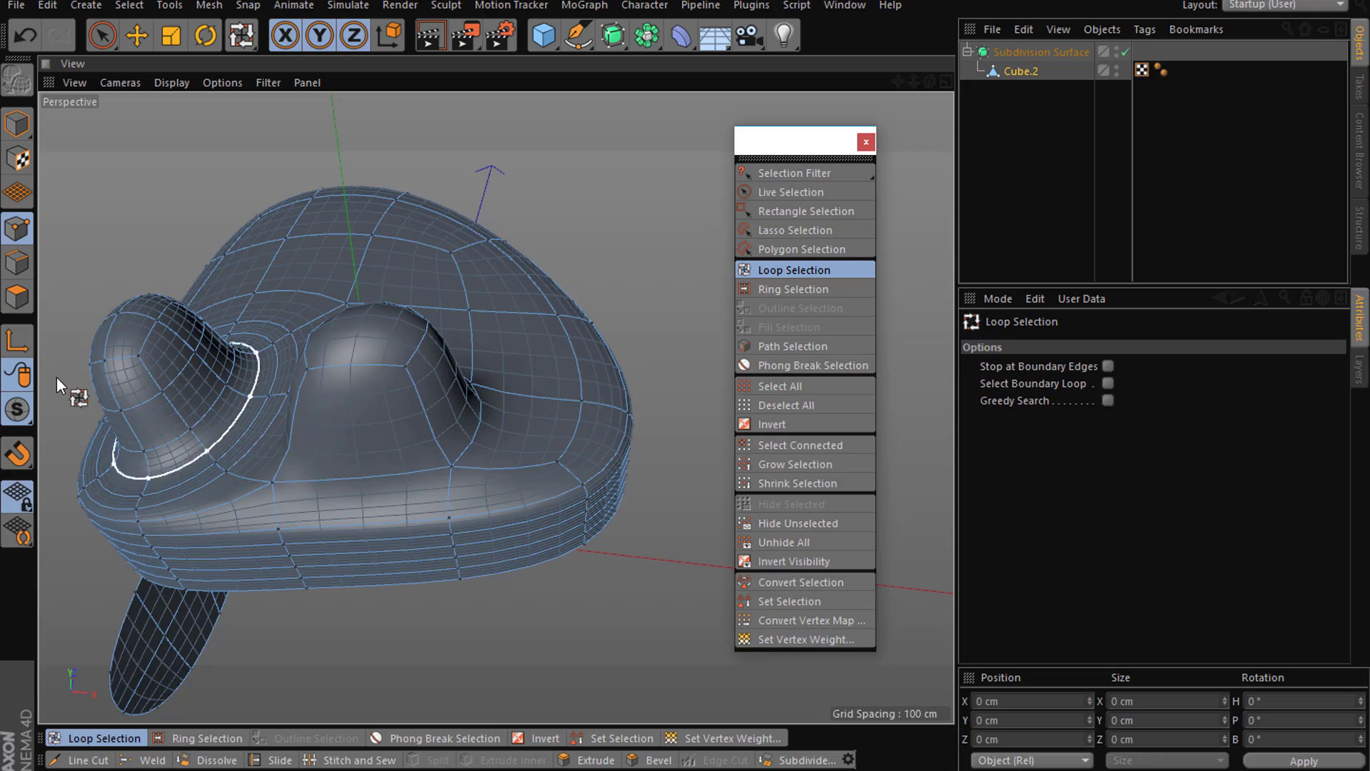
click(17, 297)
drag(1013, 71, 1016, 153)
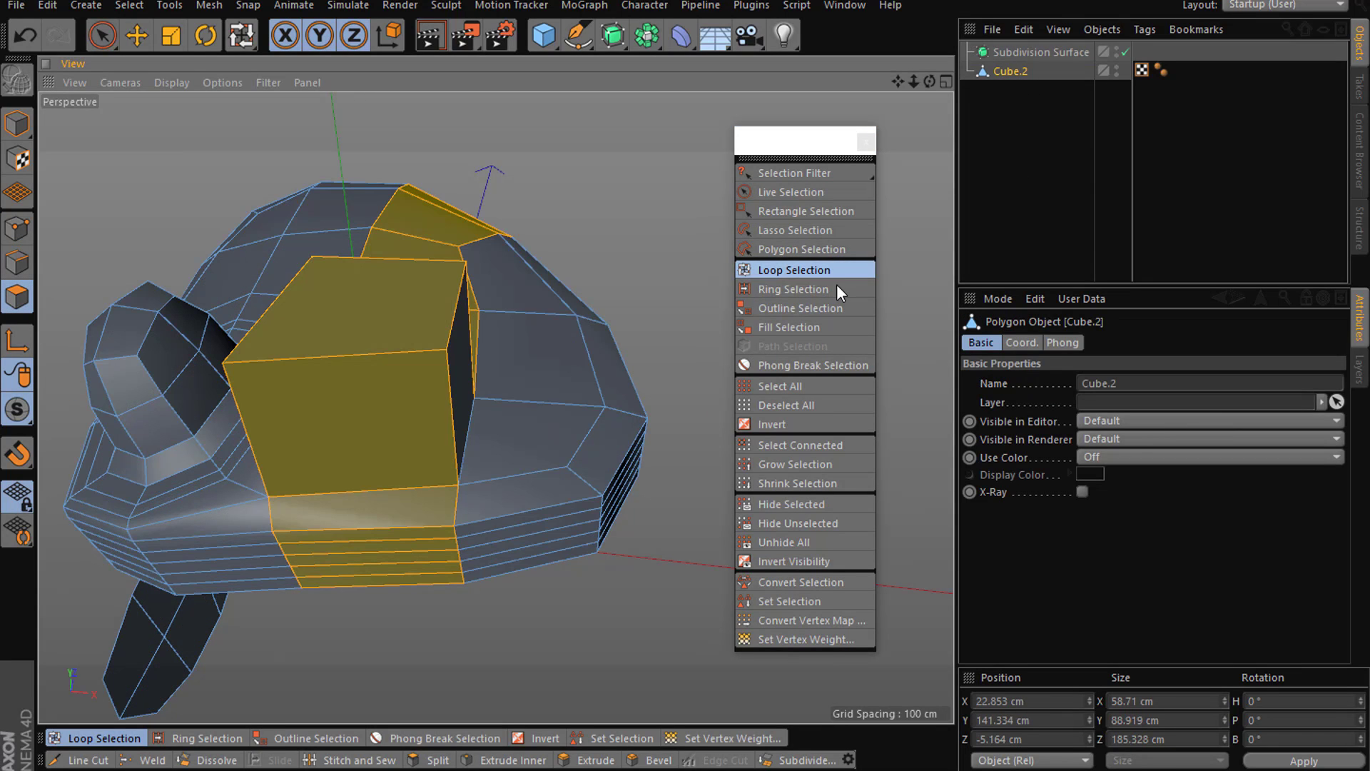
- Try Ring Selection briefly, then select the polygon loop around the body's upper rim with Loop Selection
click(798, 290)
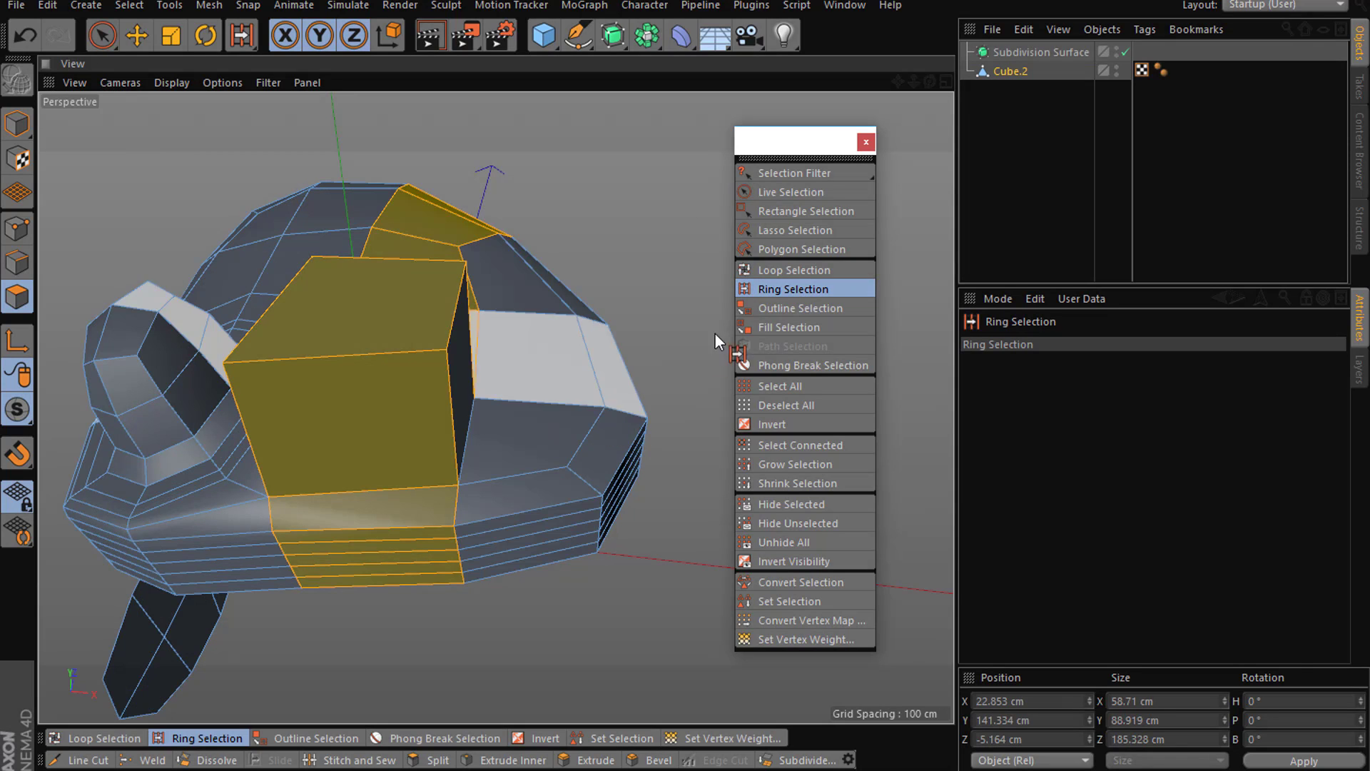
click(793, 270)
click(479, 514)
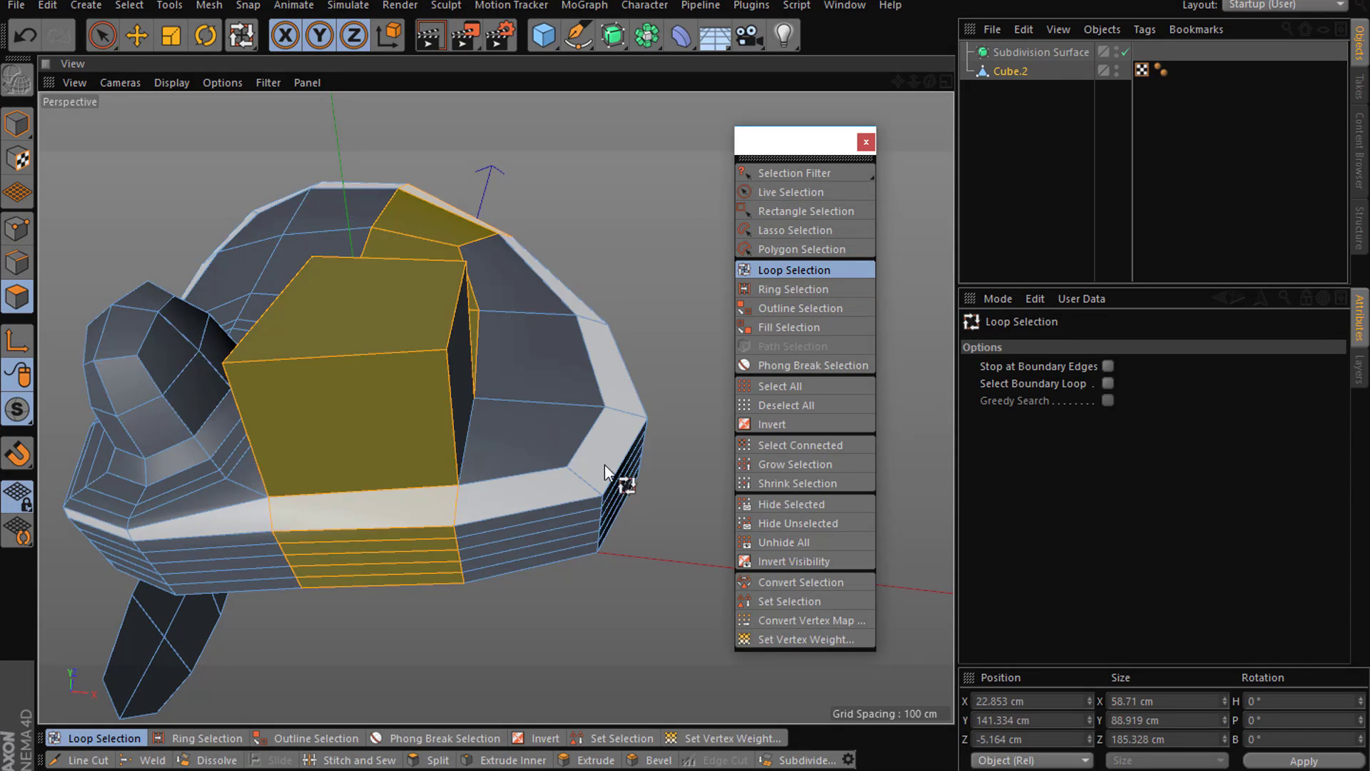
click(580, 482)
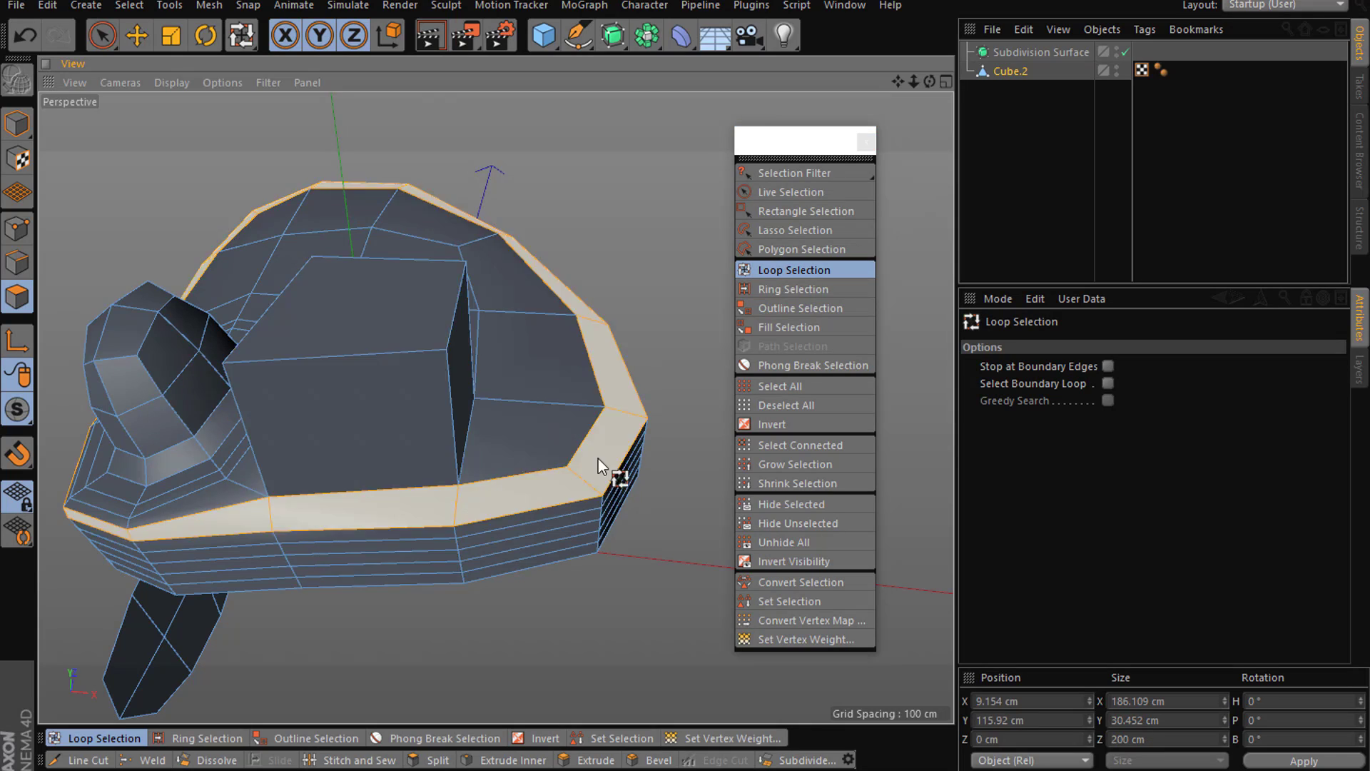
- Preview polygon rings across the body's rim and sides with Ring Selection
click(628, 413)
click(793, 289)
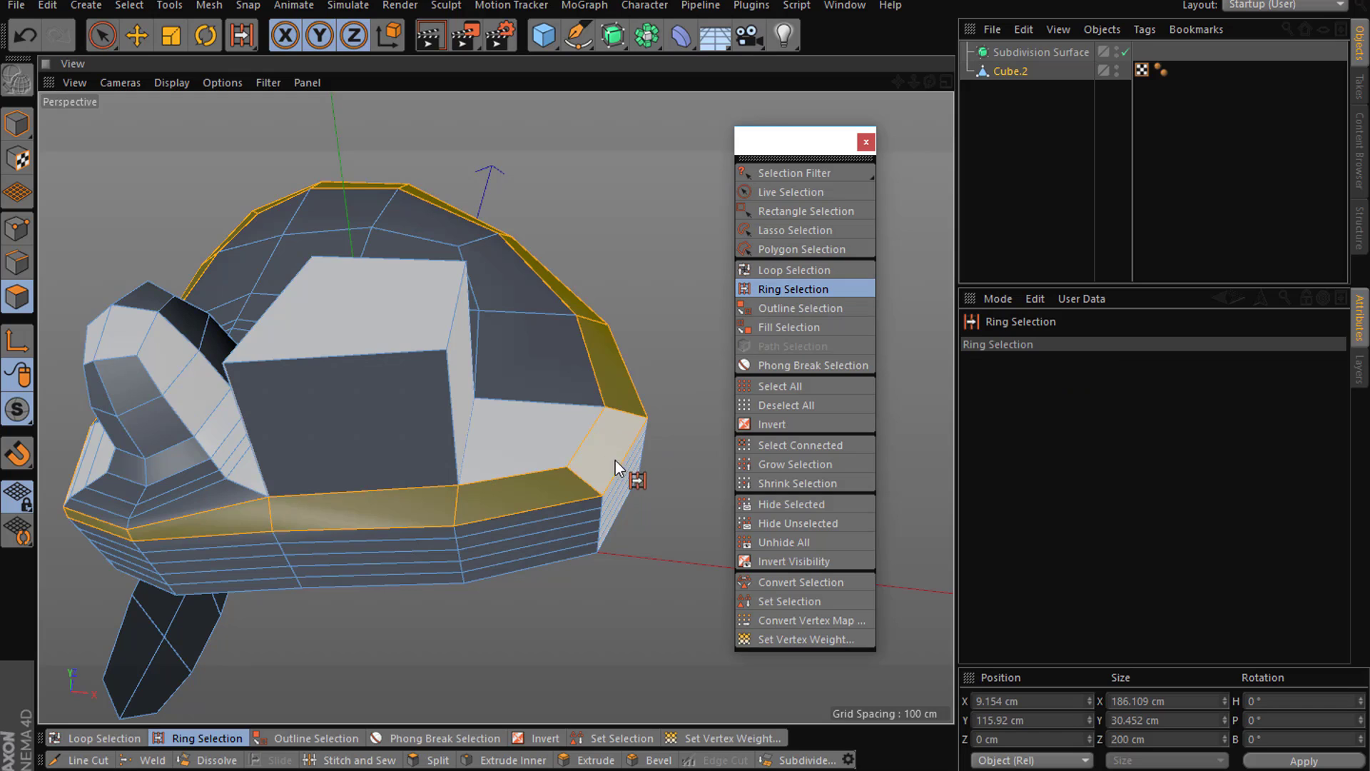
click(592, 324)
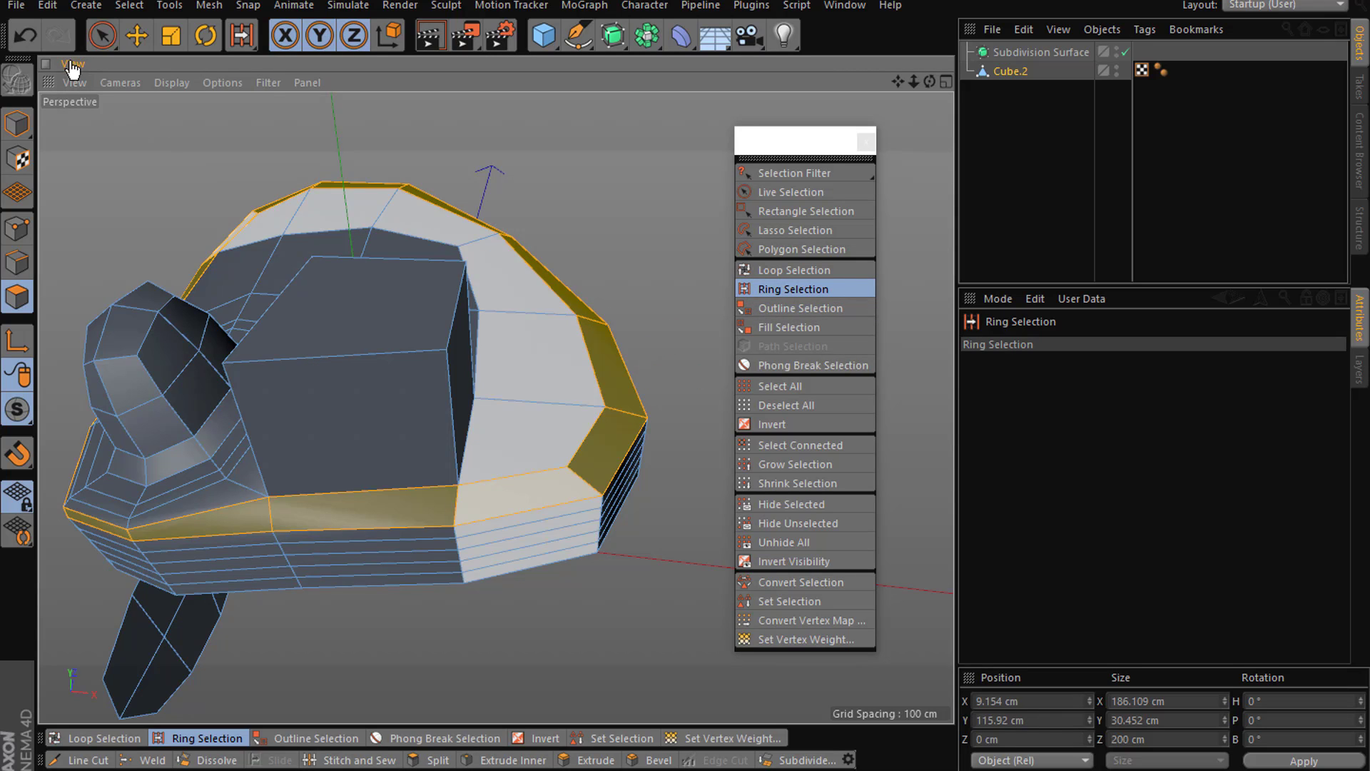
- Activate Live Selection and switch it to Rectangle Selection
key(9)
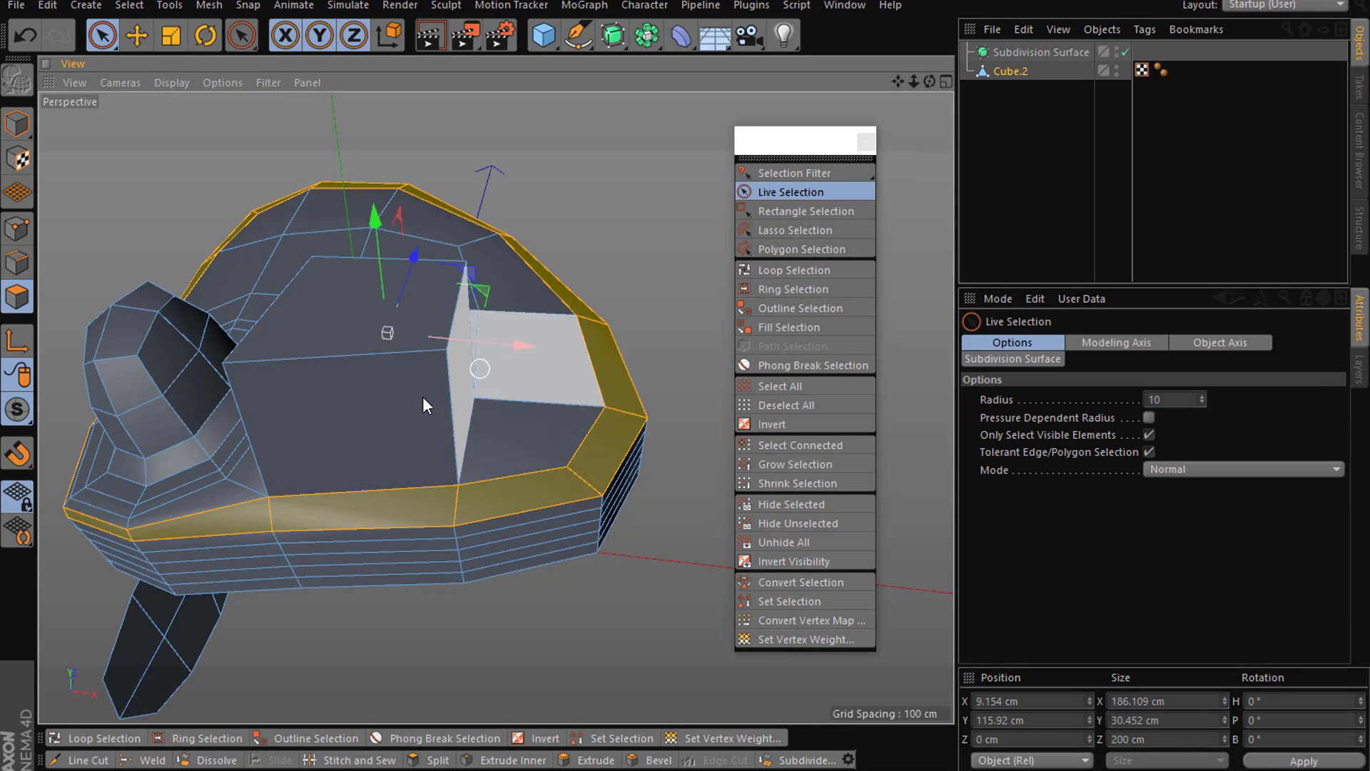
drag(931, 80, 999, 65)
drag(102, 34, 157, 85)
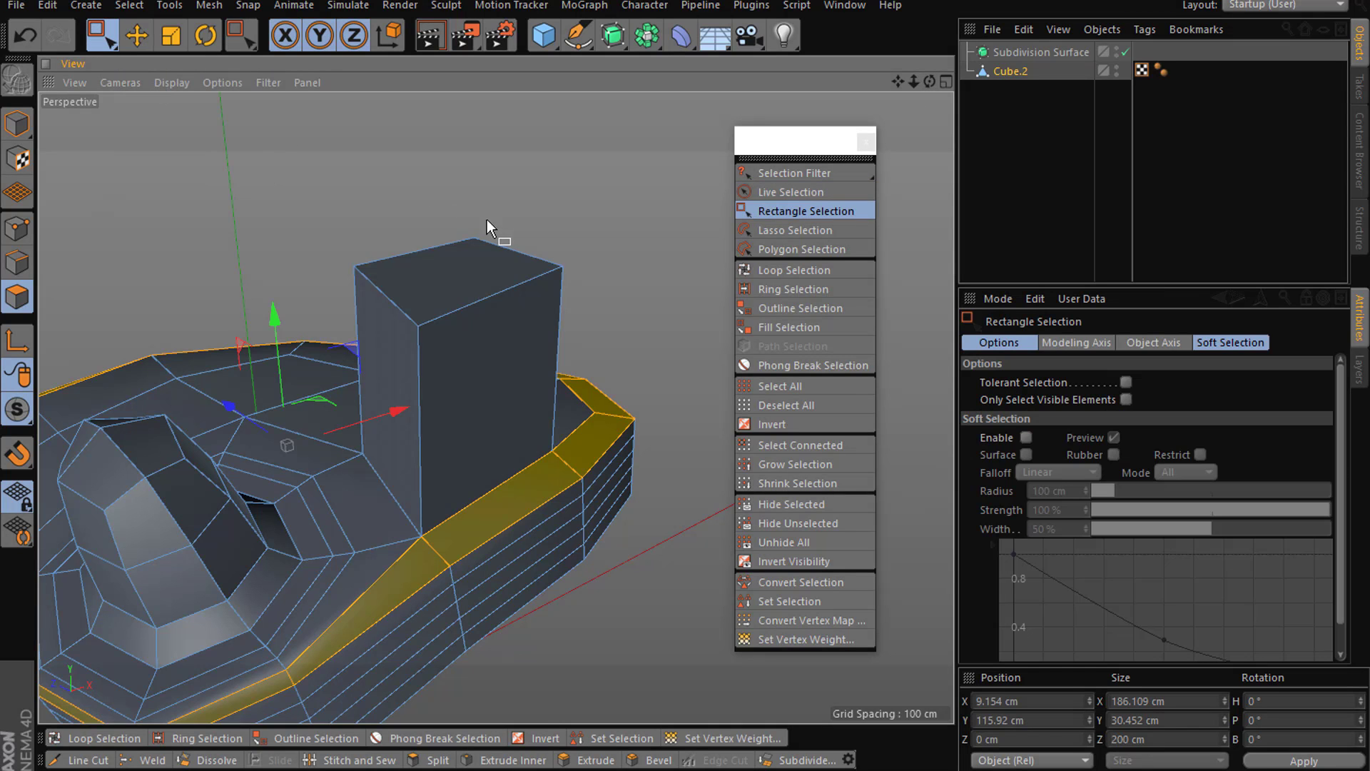
- Select the polygon loop around the dome's base with Loop Selection and delete it
alt+drag(487, 220, 478, 154)
drag(897, 82, 1070, 74)
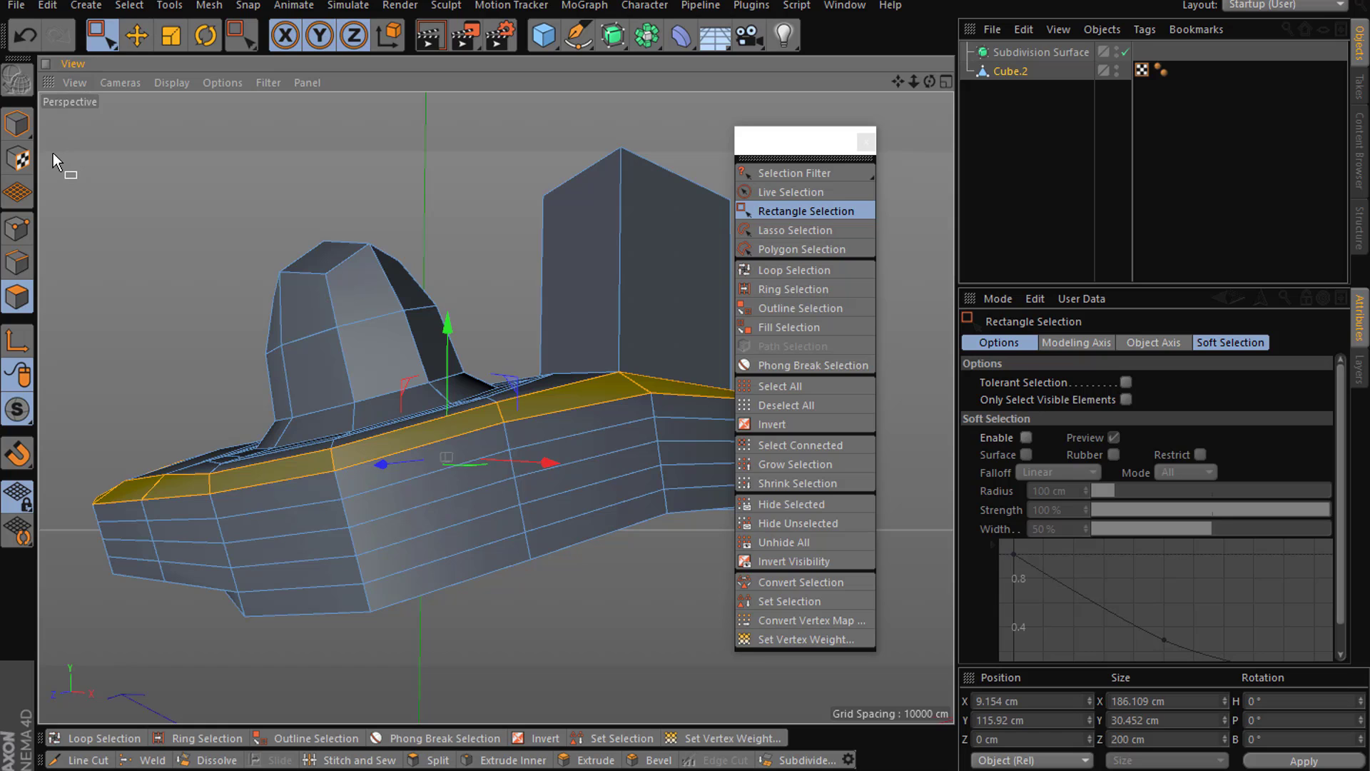
key(u)
key(l)
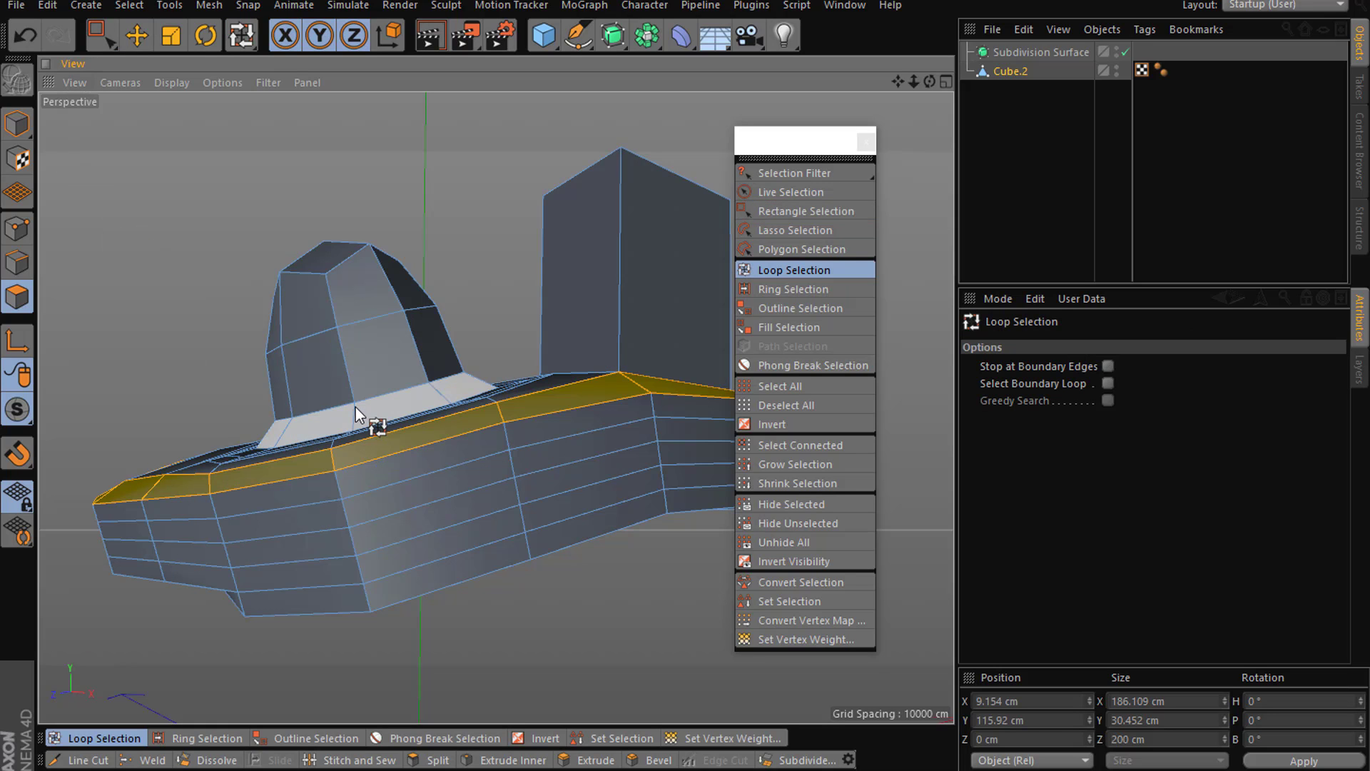
click(355, 407)
click(127, 39)
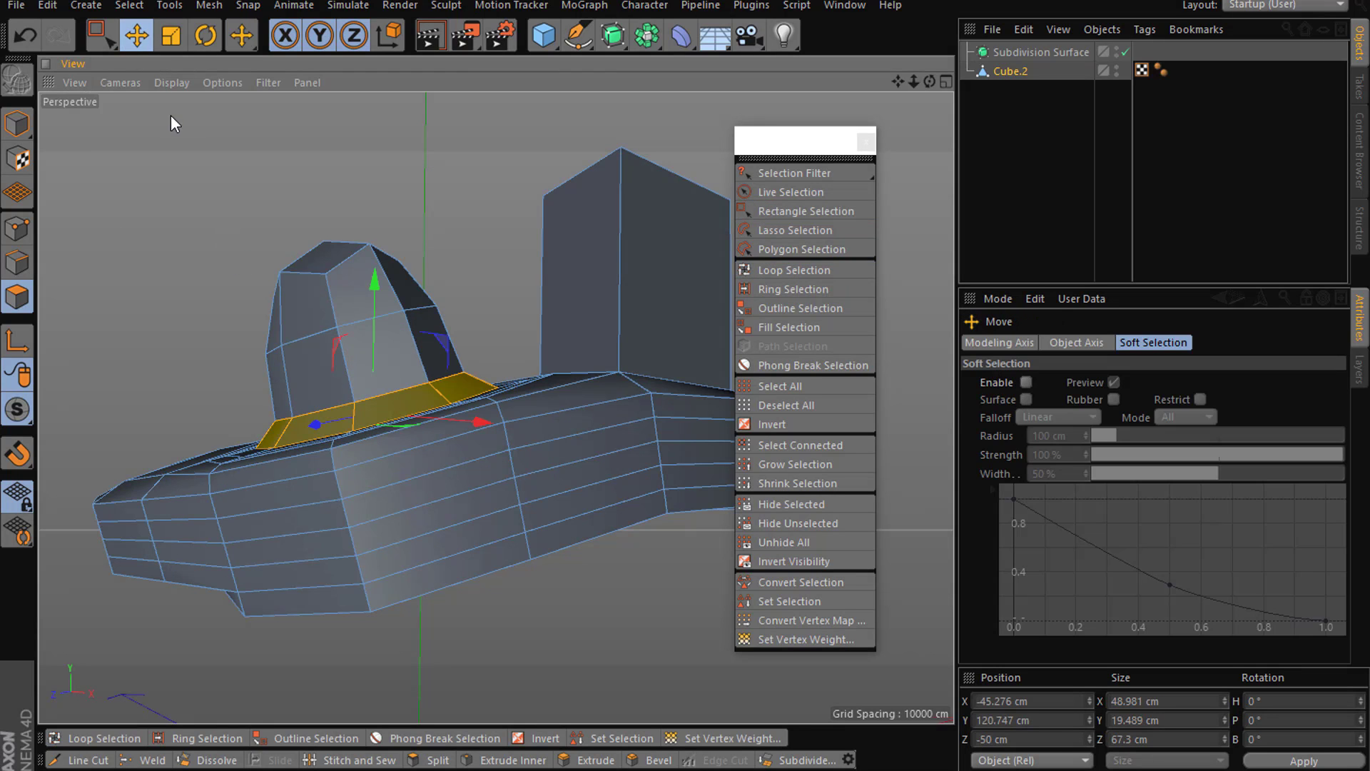
key(Delete)
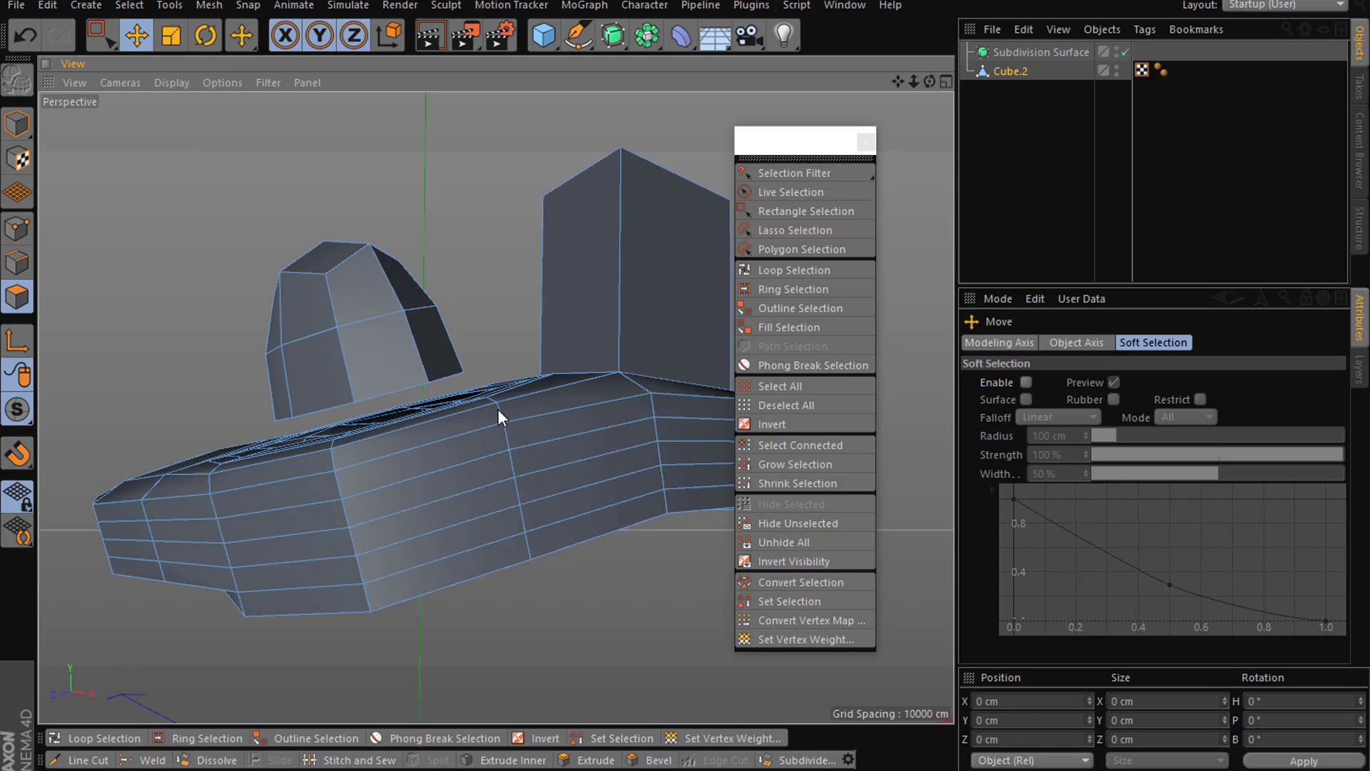
alt+drag(262, 493, 314, 546)
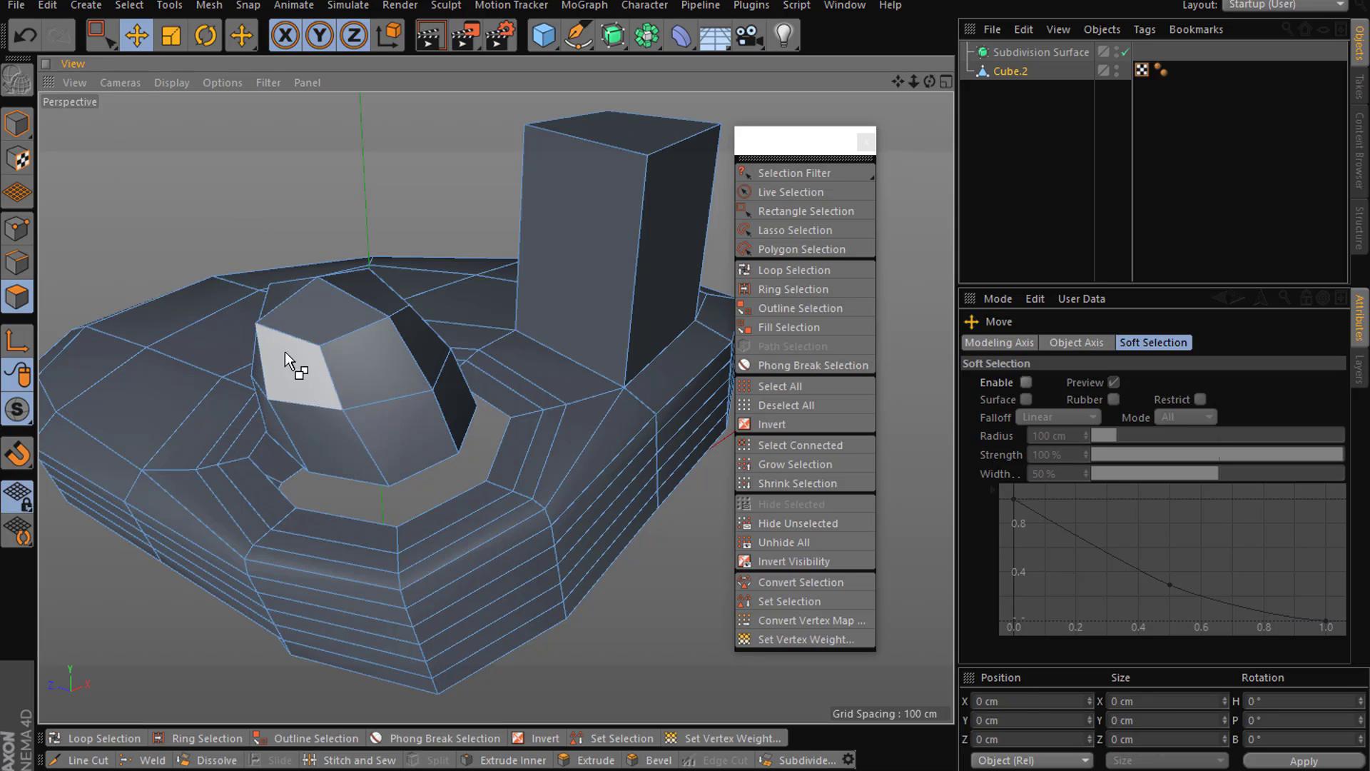
- Try selecting some of the detached dome's polygons with Live Selection and clear the selection
click(104, 35)
mouse_move(350, 339)
mouse_down()
mouse_move(439, 338)
mouse_move(374, 328)
mouse_up()
click(269, 172)
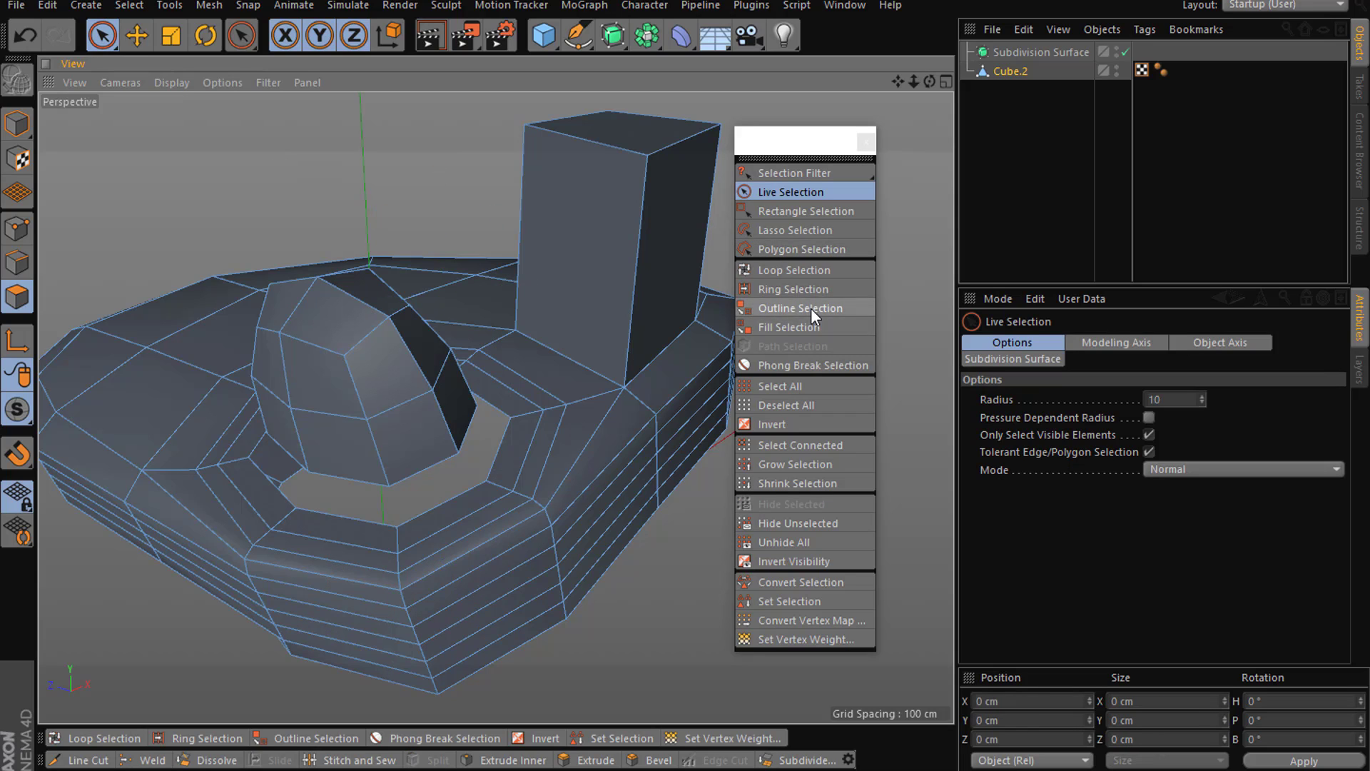
click(122, 6)
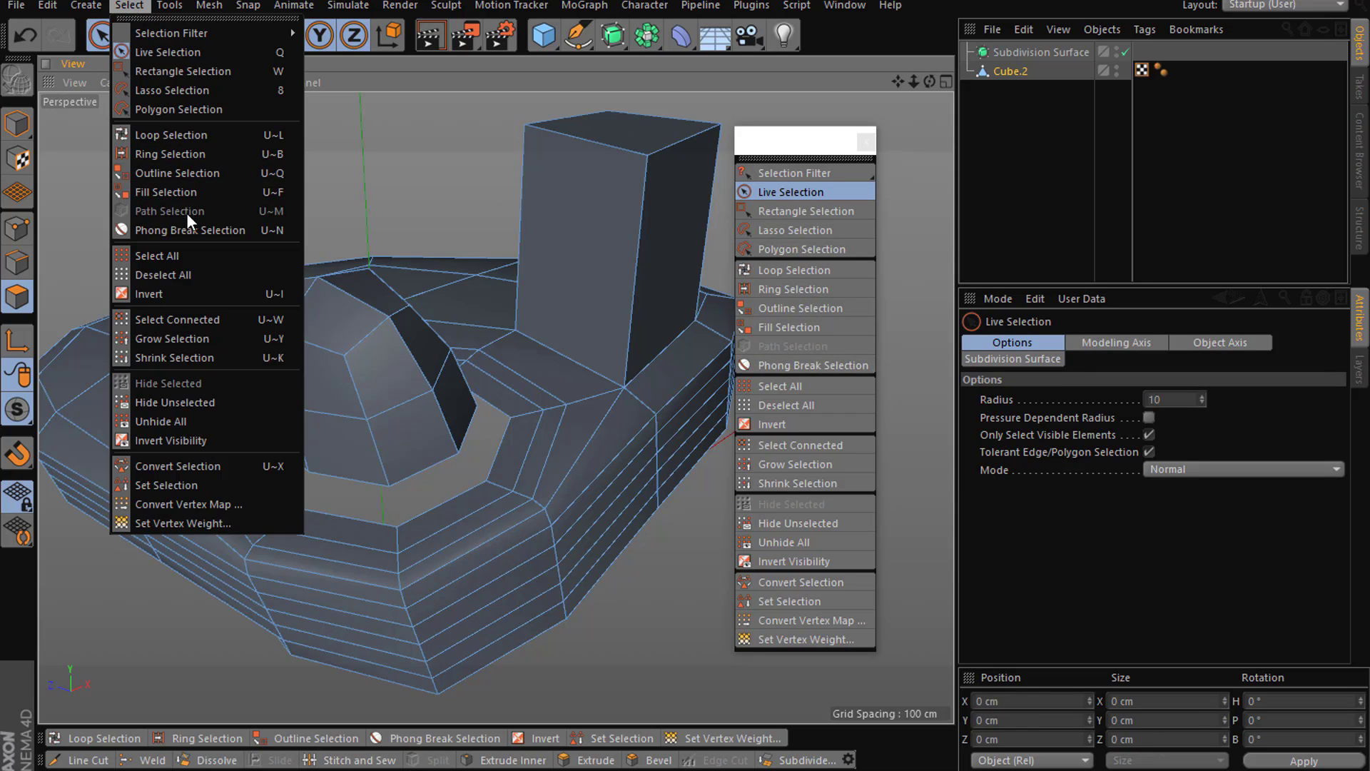
- Activate Phong Break Selection and turn off the Angle Limit in Cube.2's Phong tag
click(776, 364)
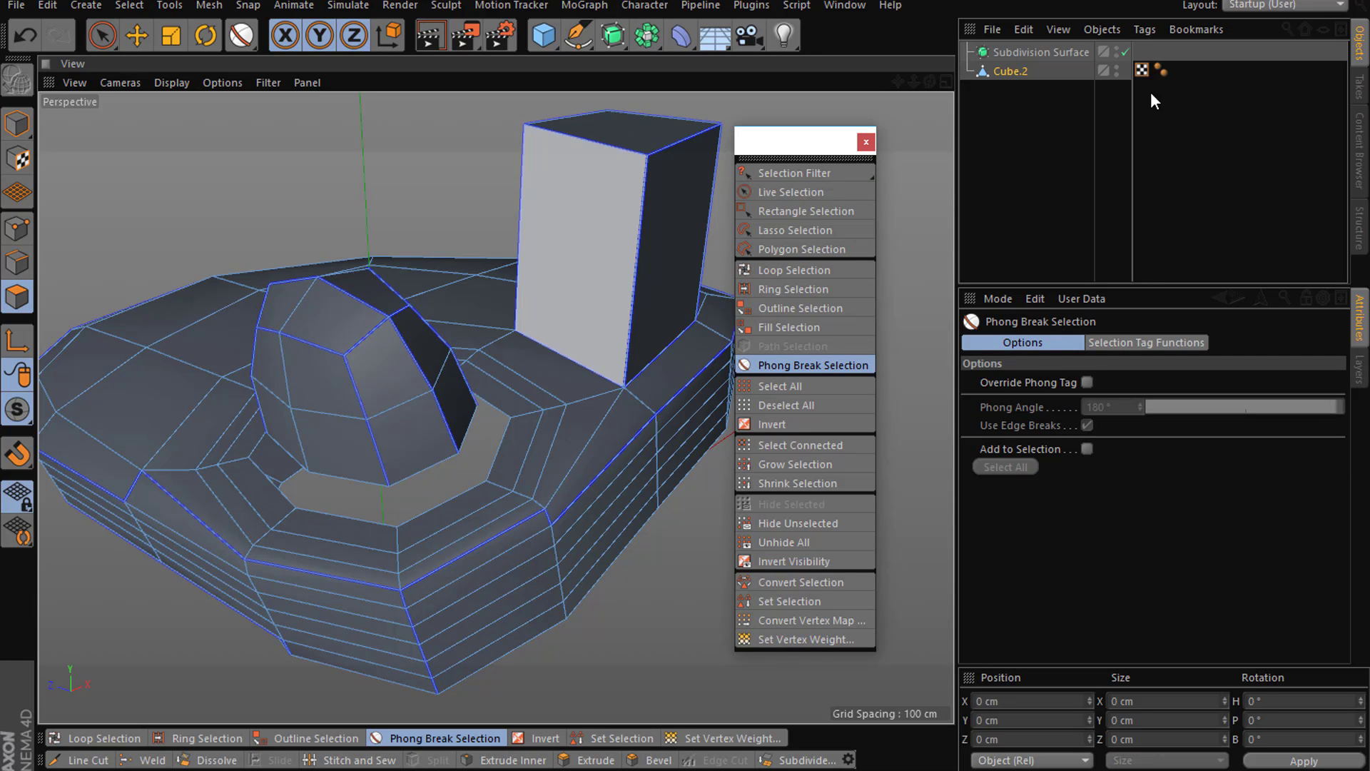
click(1157, 70)
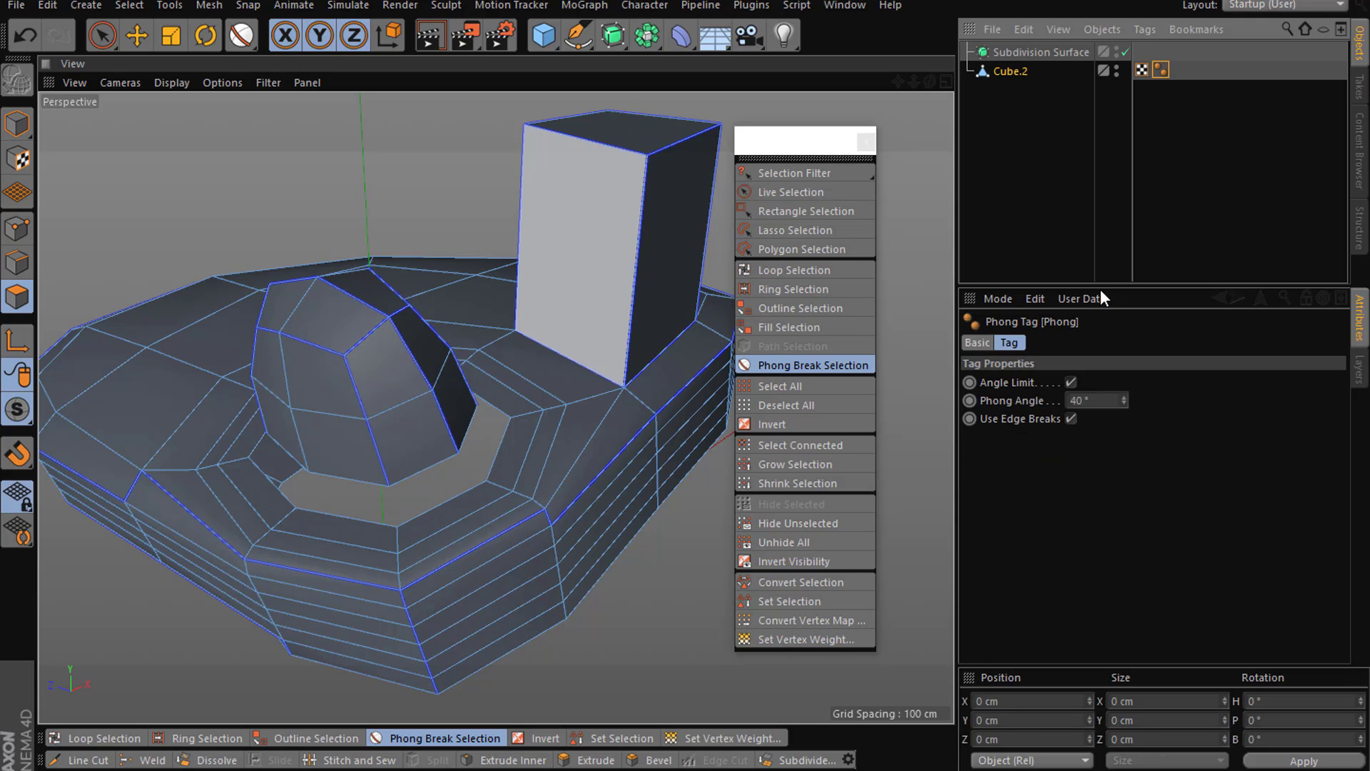
click(1070, 381)
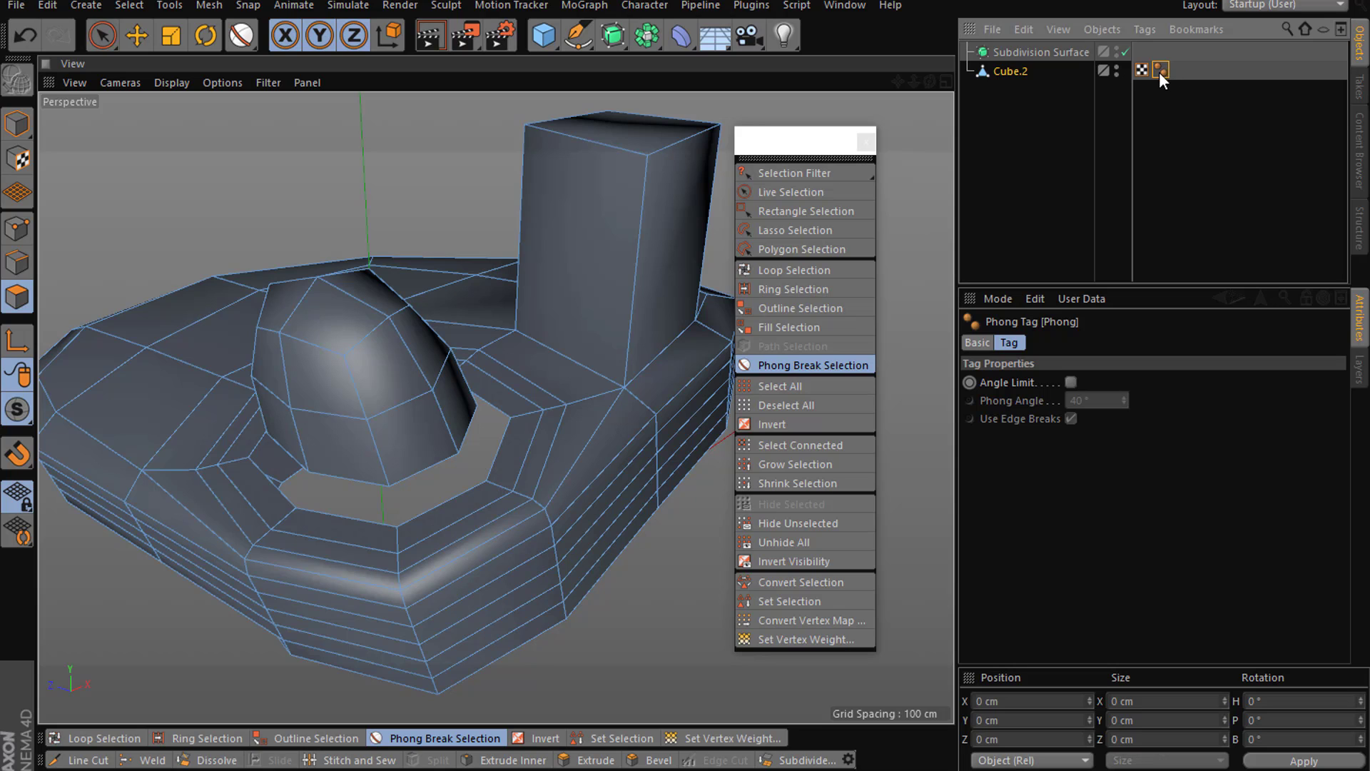
click(1070, 383)
click(1072, 381)
- Select the dome, the main body and the separate flat piece one after another with Phong Break Selection
click(323, 336)
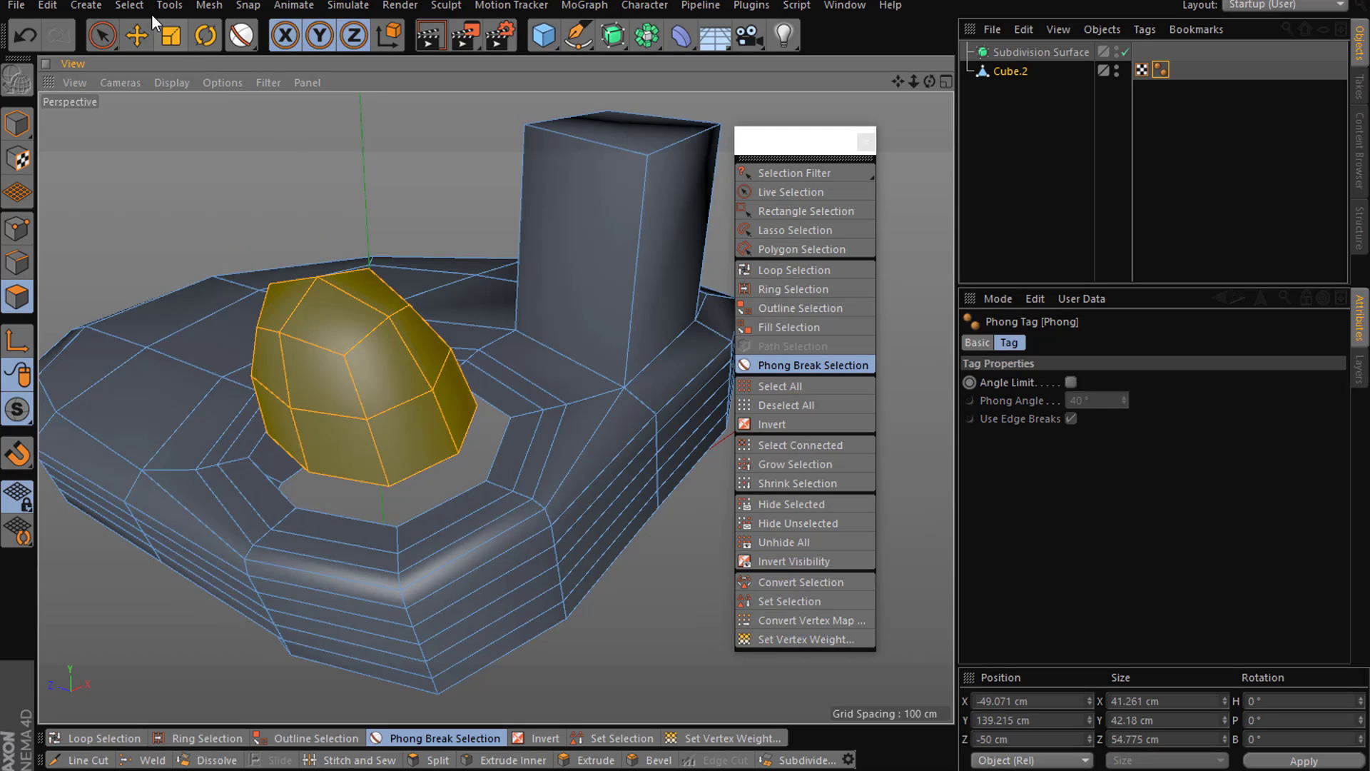
click(212, 421)
scroll(269, 297, down, 5)
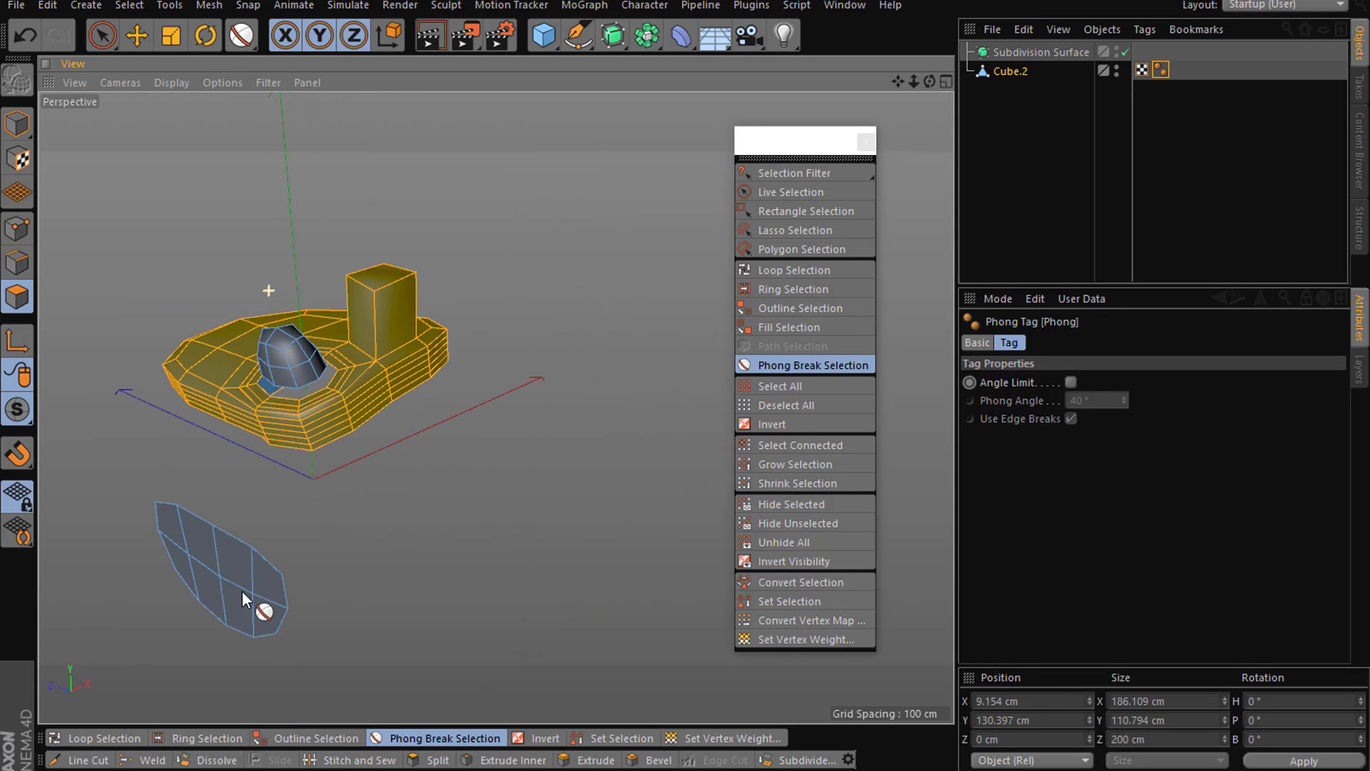
click(218, 578)
click(353, 389)
- Select the dome's polygons, invert the selection and deselect everything
click(278, 354)
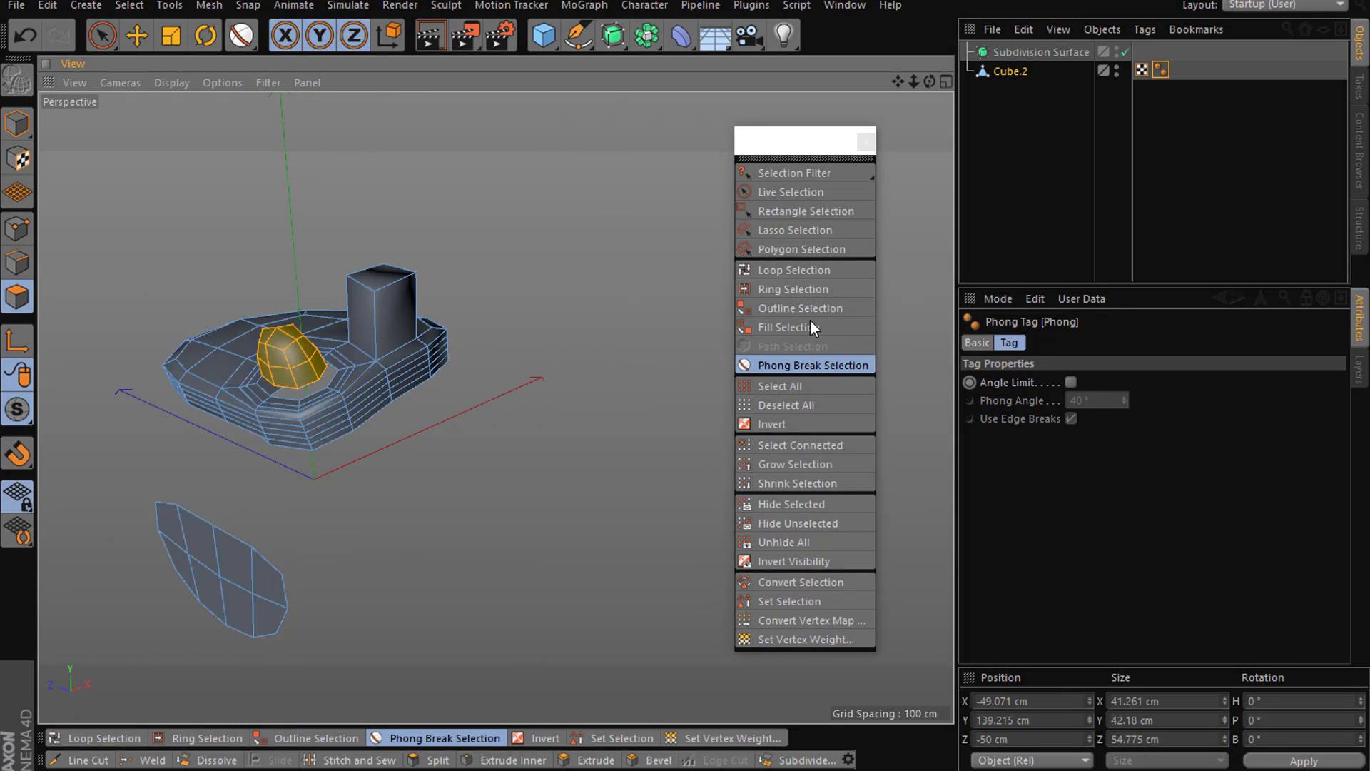
click(772, 425)
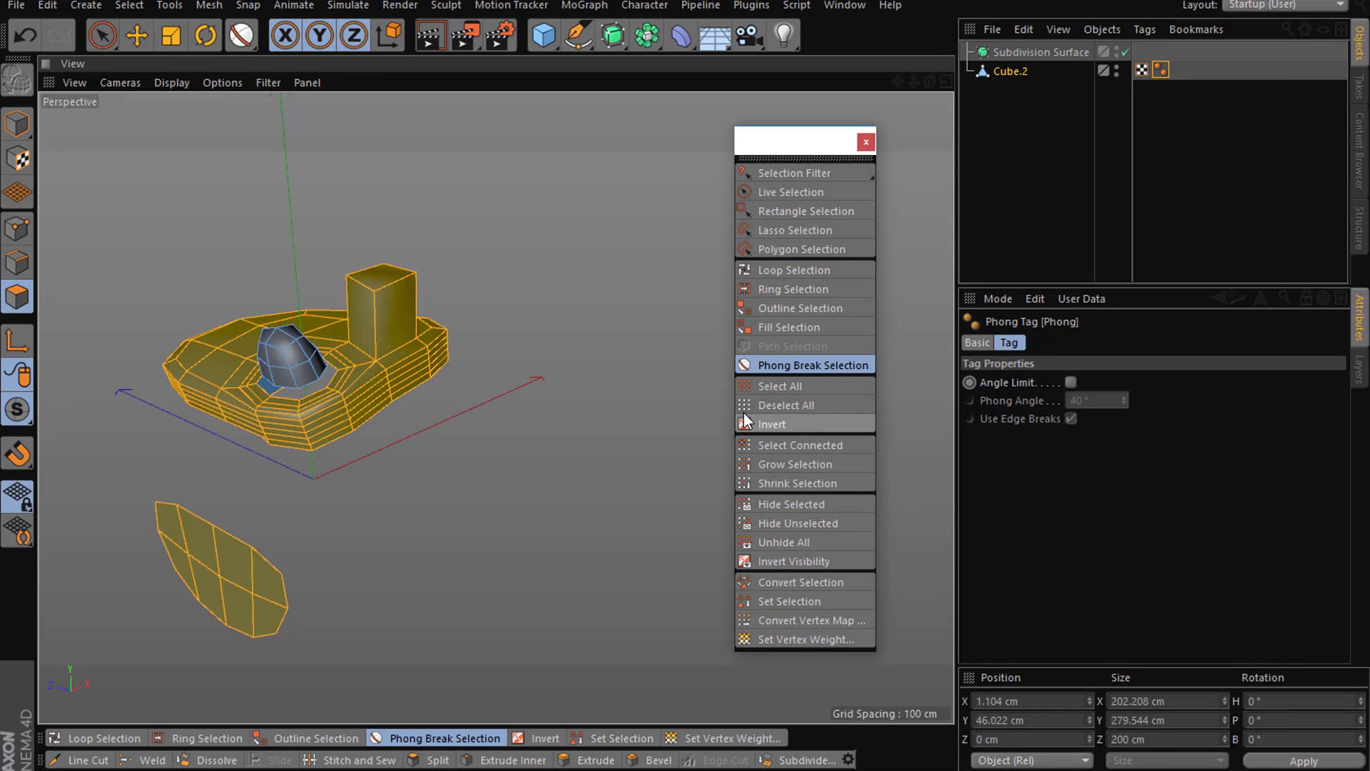
click(813, 401)
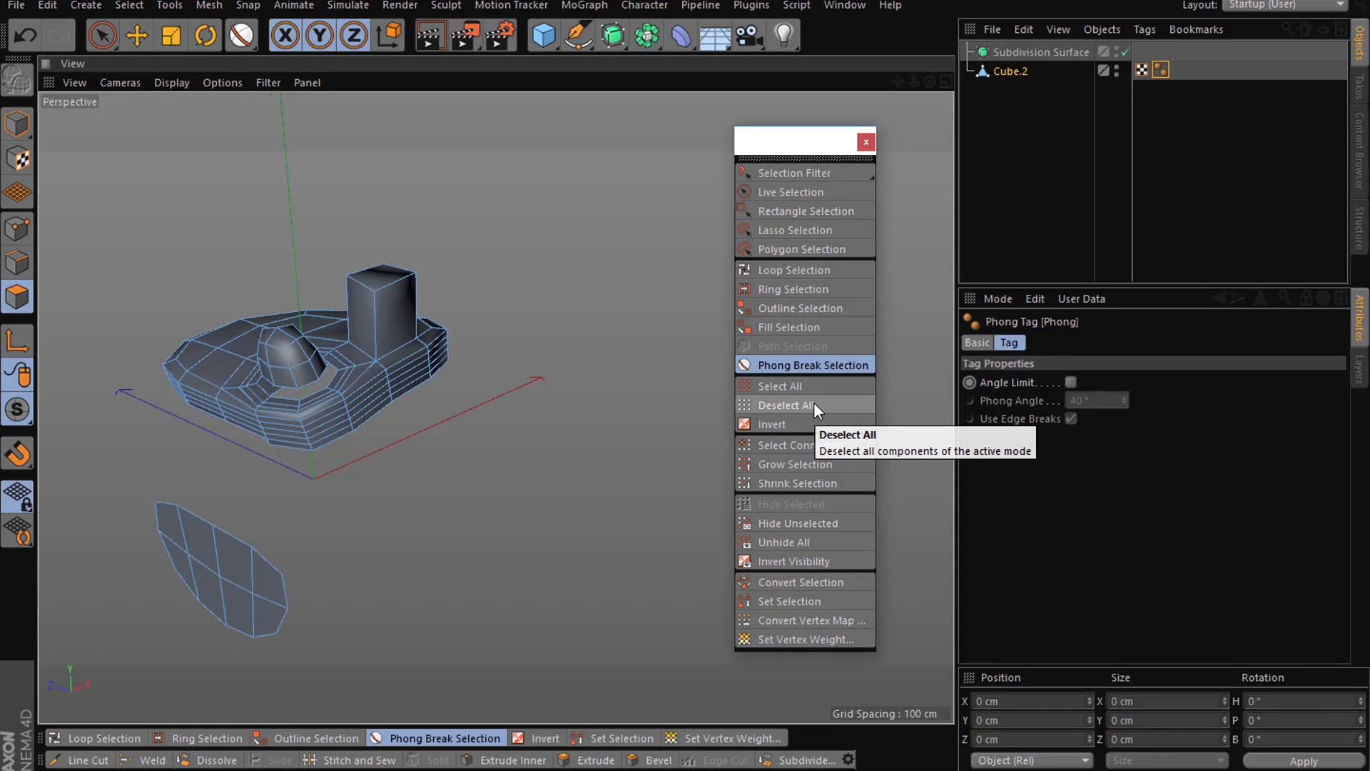
- Return to Model mode with the Move tool, close the floating selection palette and deselect Cube.2
click(17, 123)
click(136, 35)
click(866, 142)
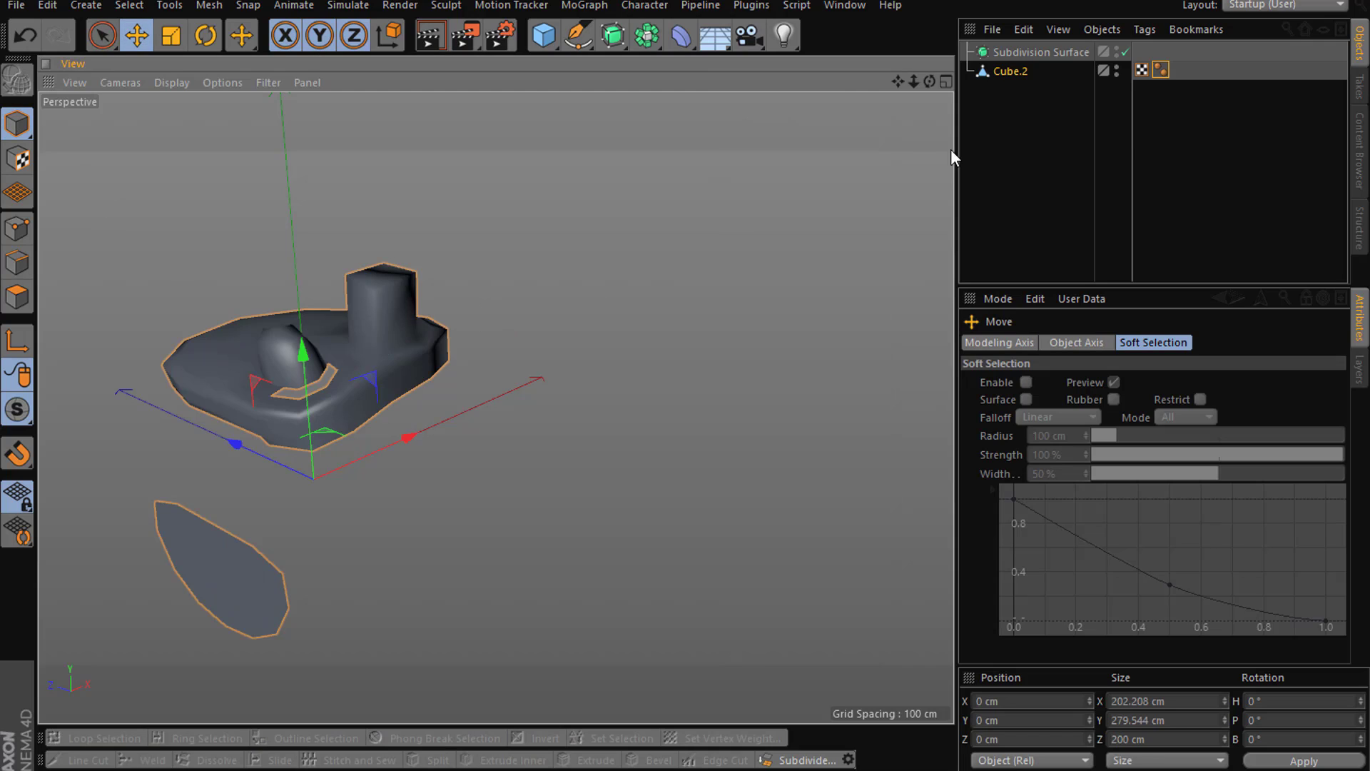
click(1047, 168)
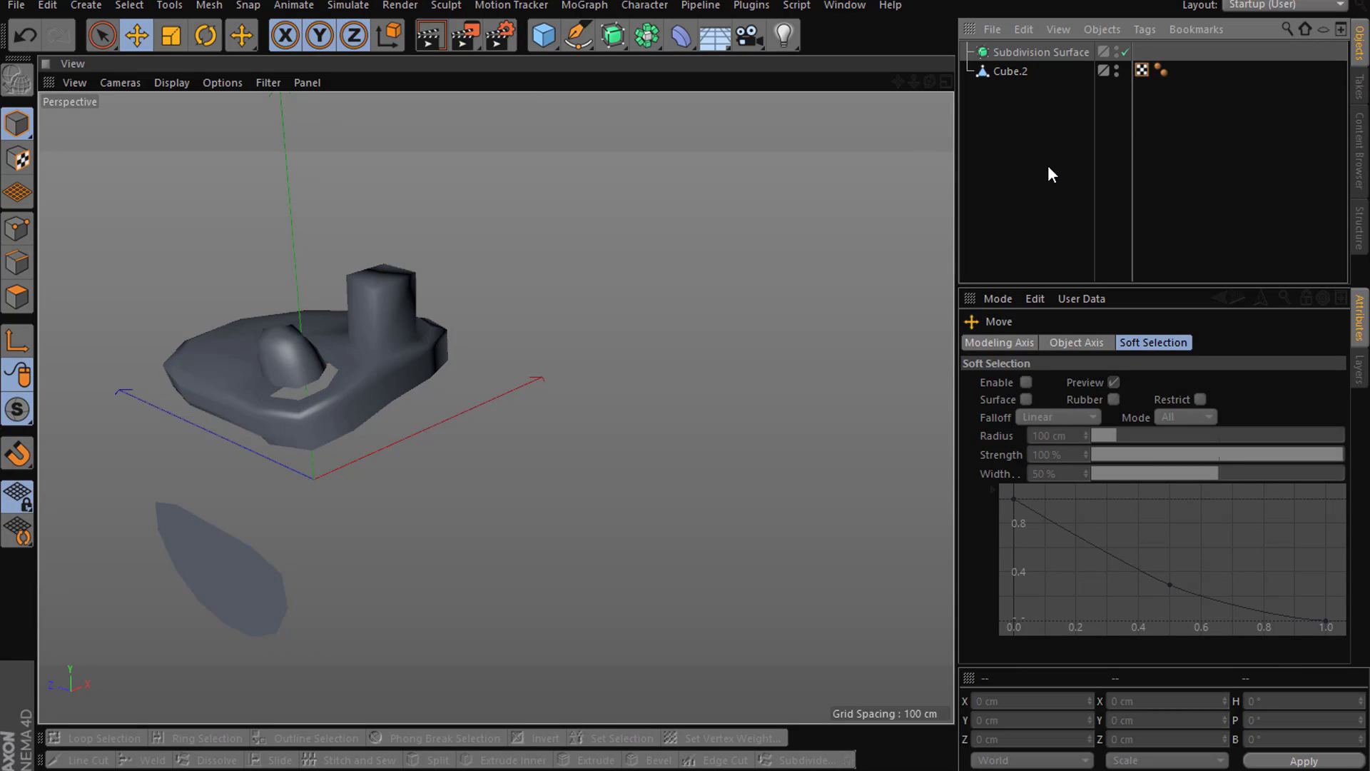